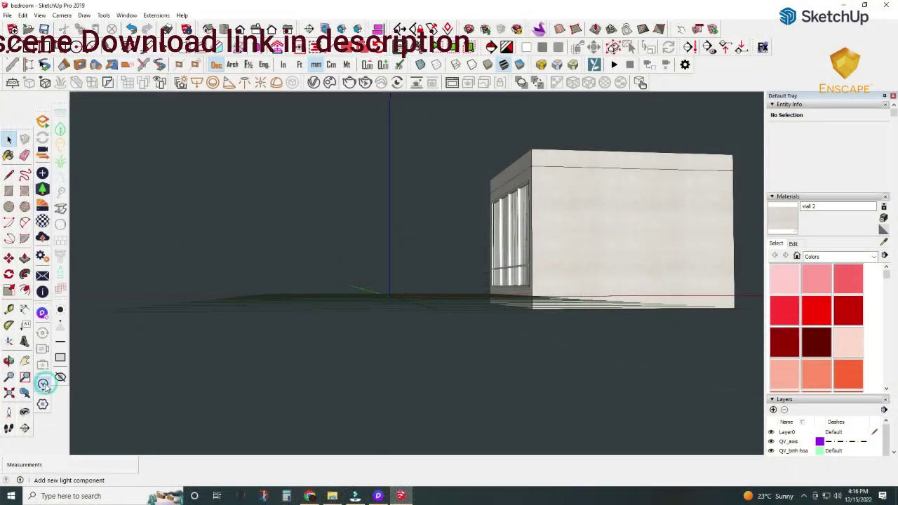
Export the bedroom model with D5 Converter and show it in the D5 Render window
click(42, 409)
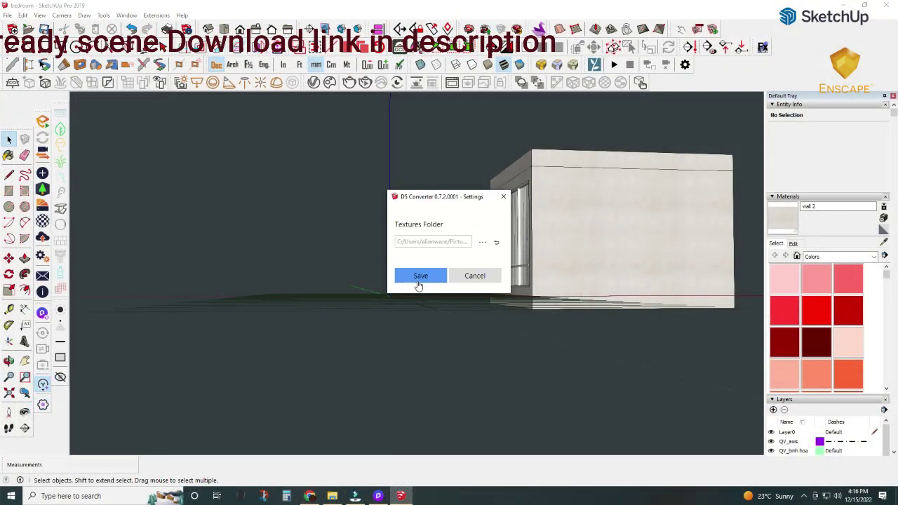
click(464, 284)
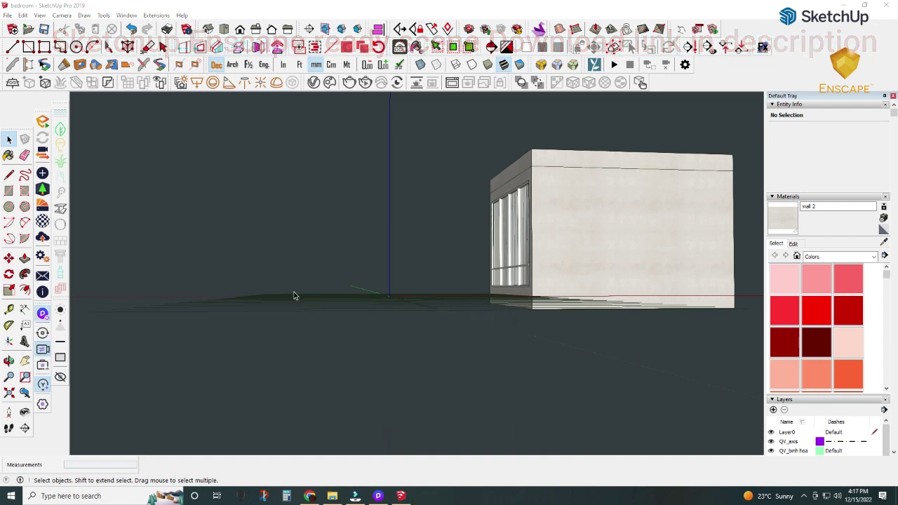
click(378, 493)
mouse_move(302, 251)
right_down()
mouse_move(563, 192)
mouse_move(563, 279)
mouse_move(362, 216)
mouse_move(381, 161)
right_up()
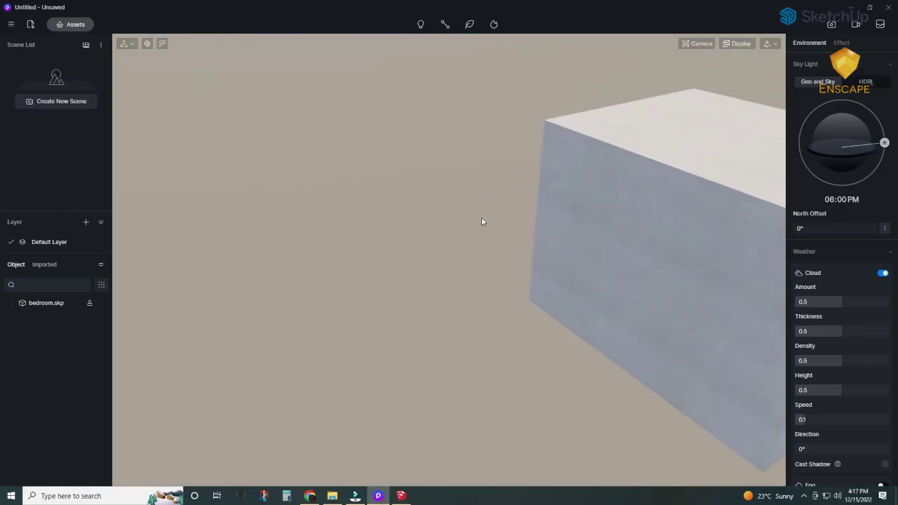
Set the sheer curtain's material template to Transparent
mouse_move(481, 220)
right_down()
mouse_move(304, 203)
mouse_move(311, 265)
mouse_move(385, 251)
mouse_move(206, 164)
mouse_move(351, 232)
mouse_move(298, 225)
mouse_move(543, 211)
mouse_move(419, 102)
mouse_move(531, 270)
mouse_move(470, 185)
mouse_move(547, 335)
mouse_move(680, 310)
mouse_move(509, 294)
mouse_move(616, 307)
mouse_move(549, 277)
right_up()
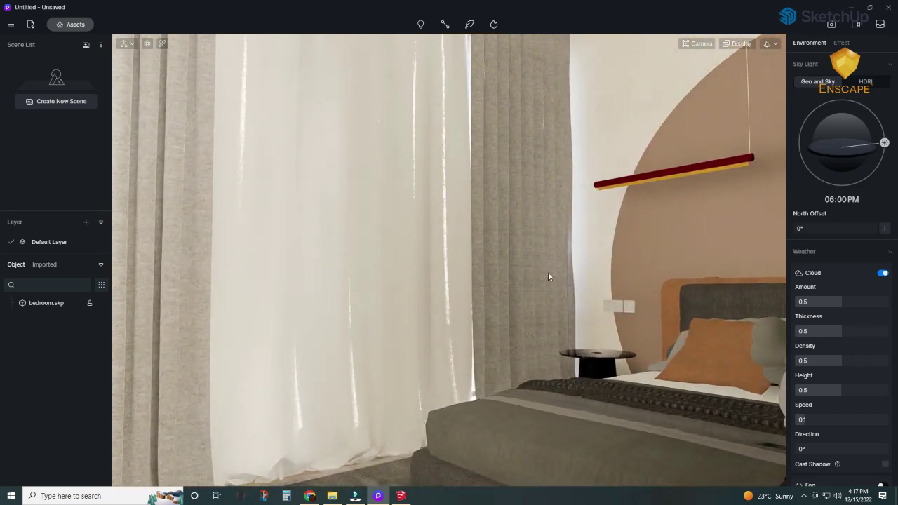
click(313, 170)
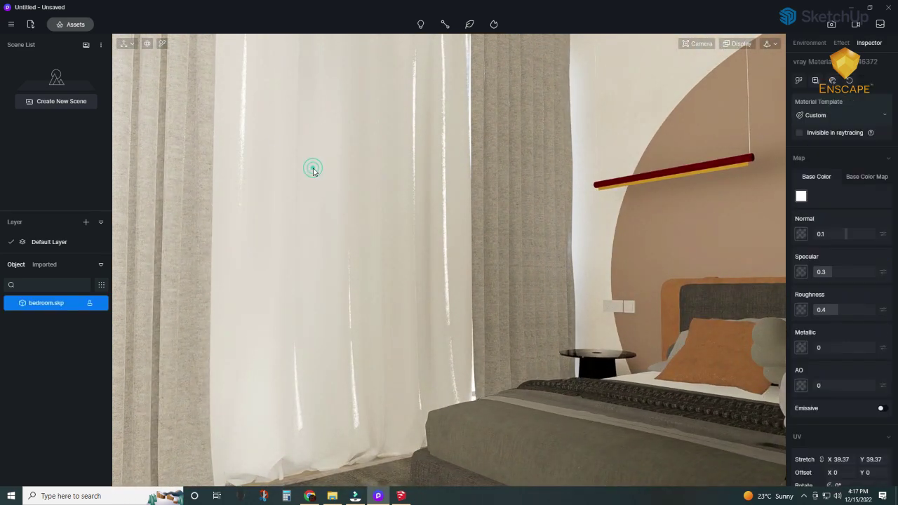
click(850, 115)
click(844, 165)
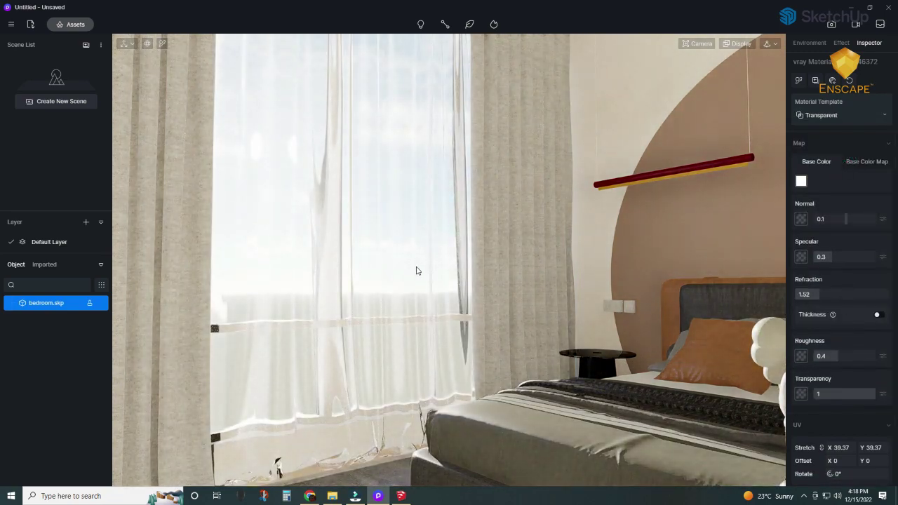
Apply the Cloth template to the grey side curtain and clear the selection
mouse_move(417, 269)
right_down()
mouse_move(486, 337)
mouse_move(321, 340)
right_up()
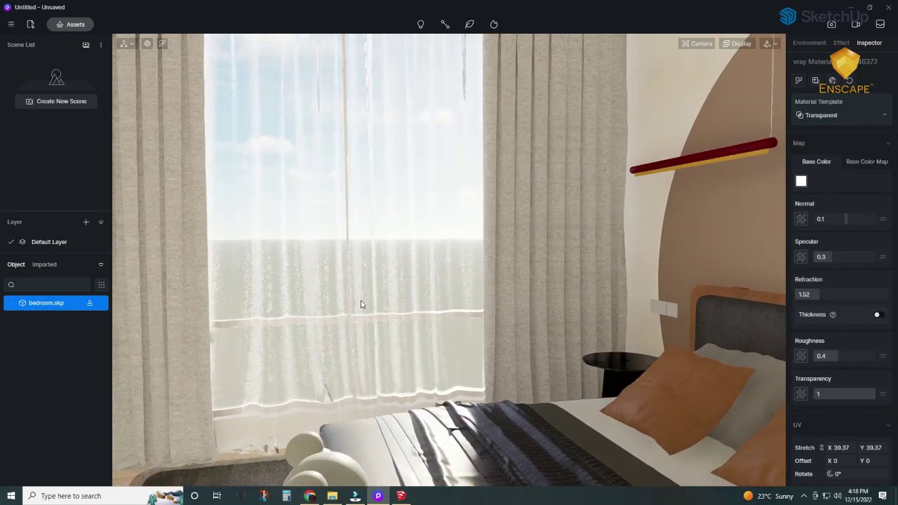
click(532, 271)
click(844, 115)
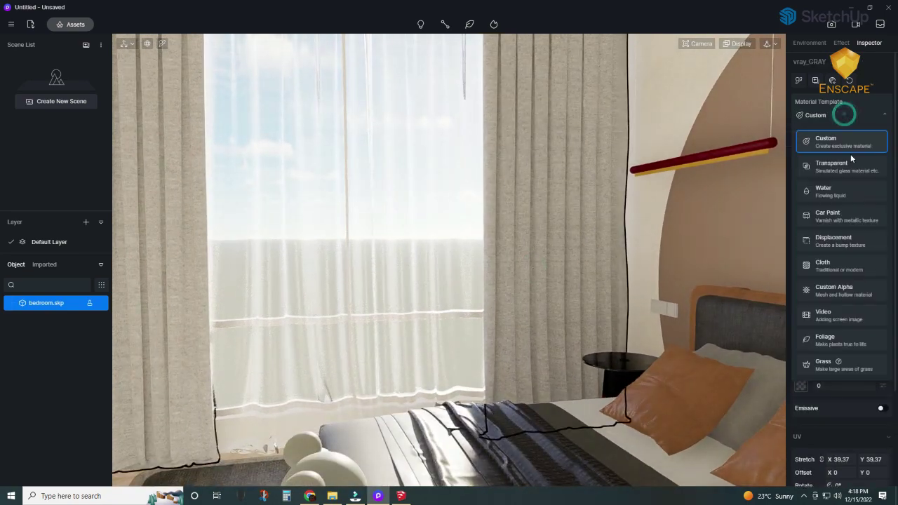
click(828, 266)
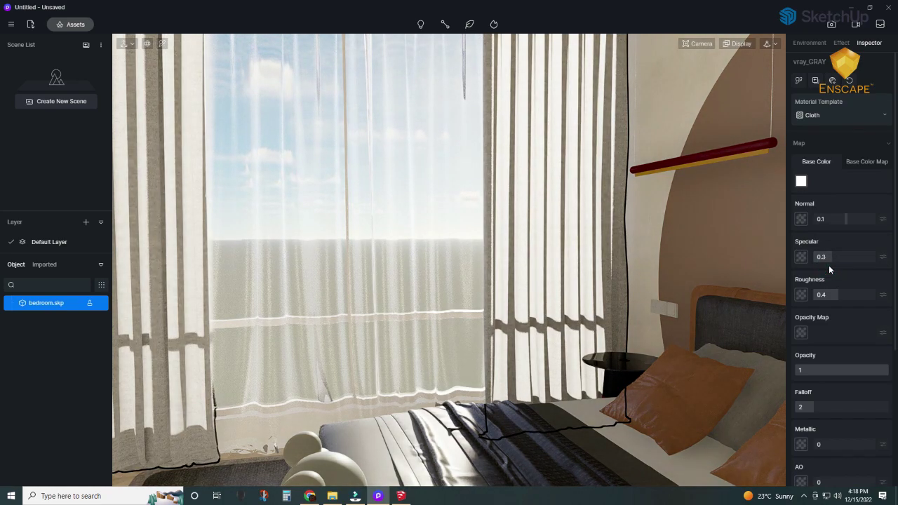
key(Escape)
key(Escape)
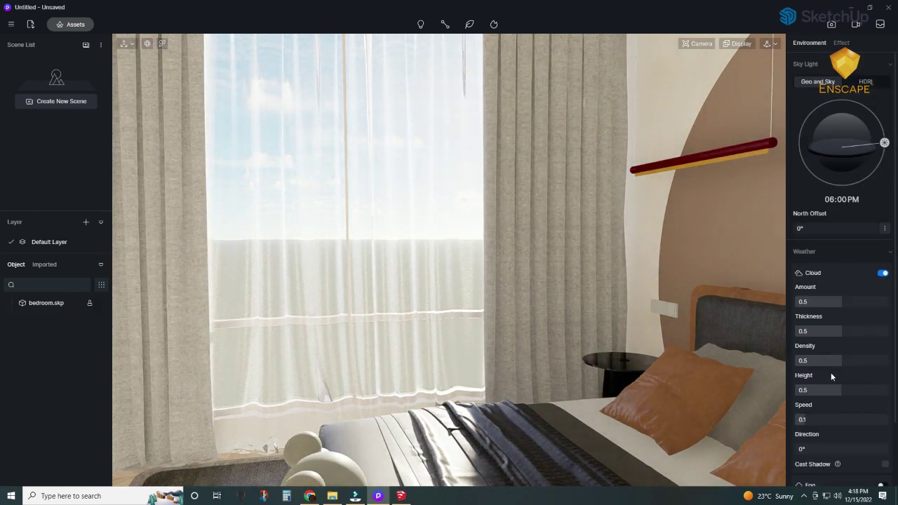
Apply the Cloth material template to the orange pillows
click(528, 214)
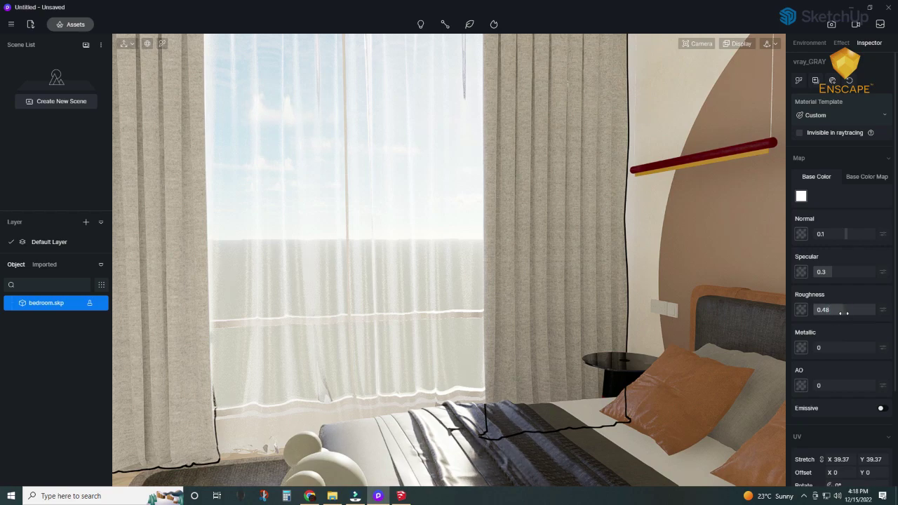
middle_drag(607, 375, 692, 417)
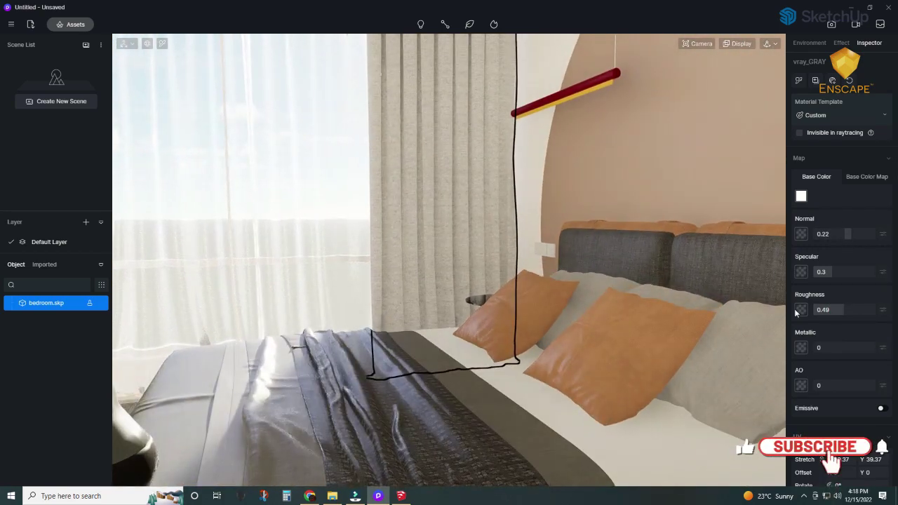
click(632, 341)
click(823, 112)
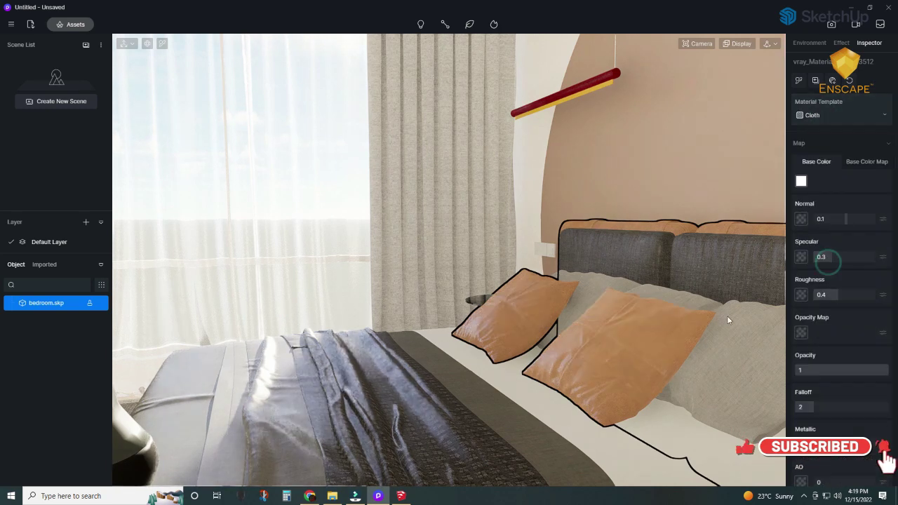
click(729, 359)
Apply Cloth to the bed frame and keep Cloth on the pillows
click(830, 266)
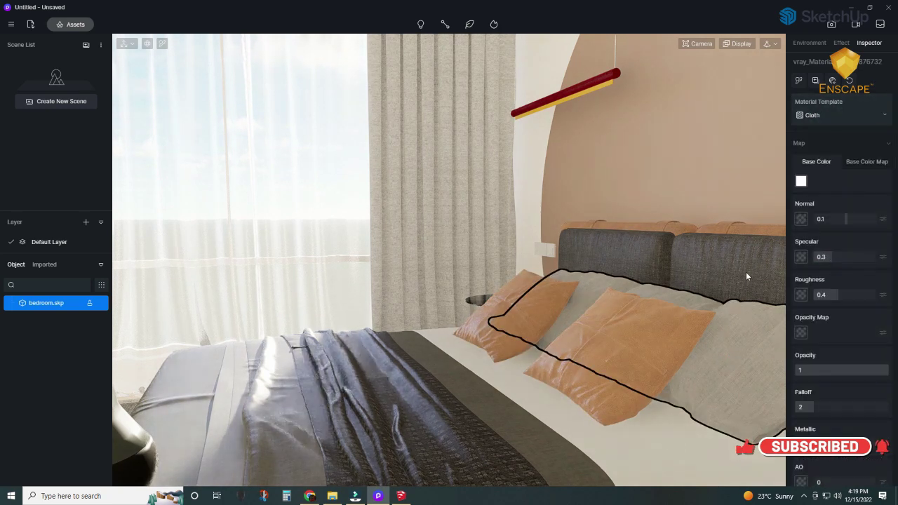
click(745, 271)
click(836, 116)
click(833, 272)
click(610, 330)
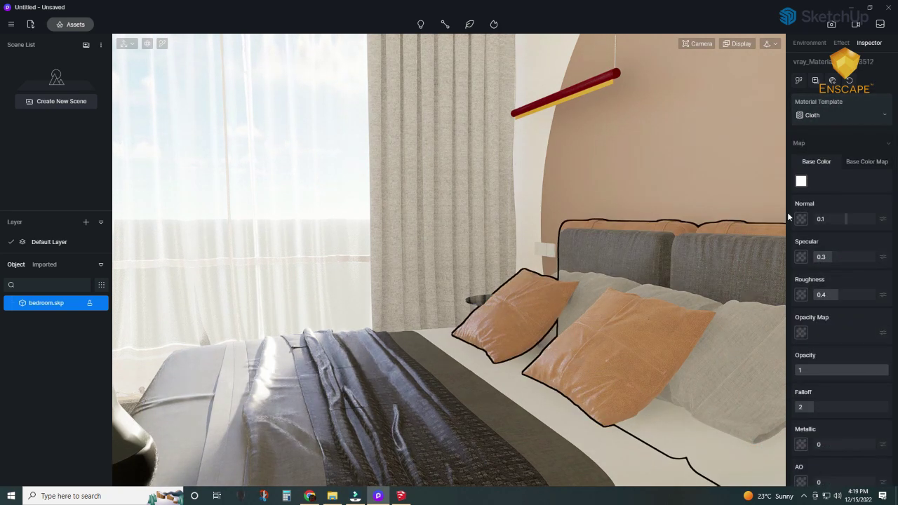
click(836, 116)
click(569, 368)
Give the blanket the Cloth template with roughness raised to about 0.48
click(412, 404)
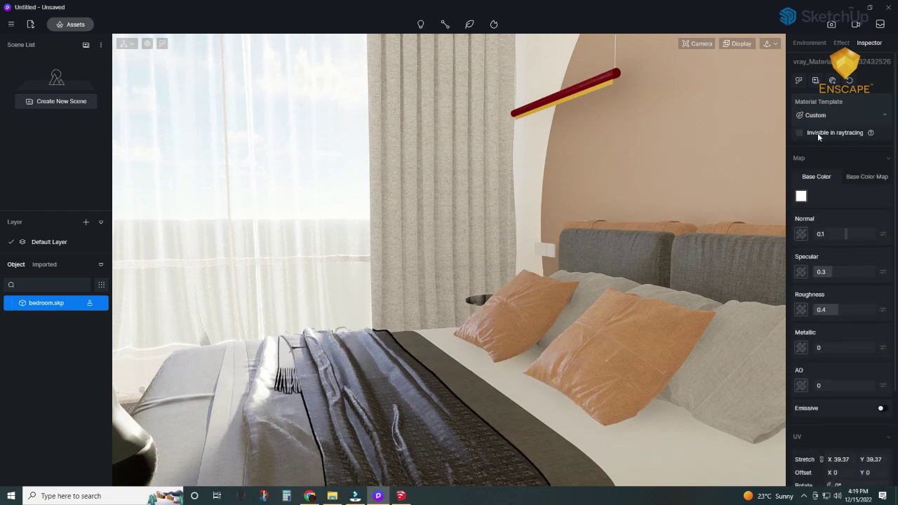
click(836, 116)
click(830, 267)
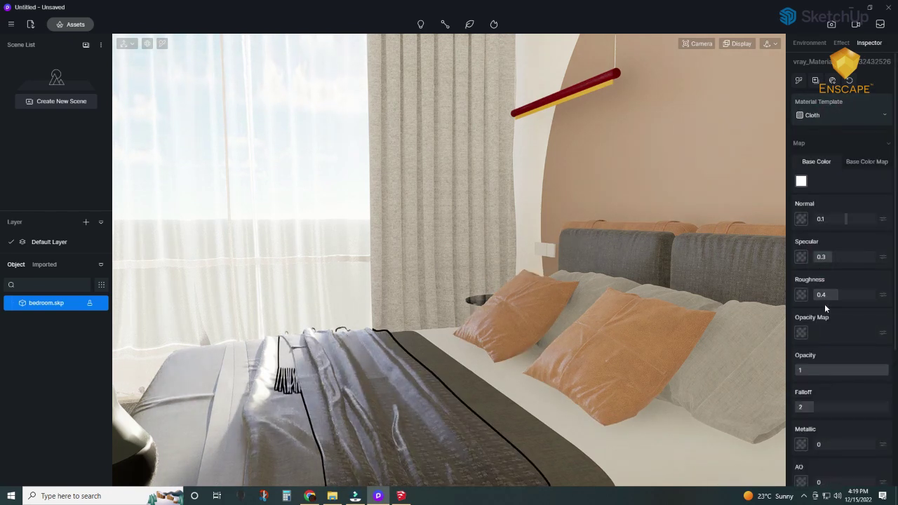
drag(834, 295, 838, 295)
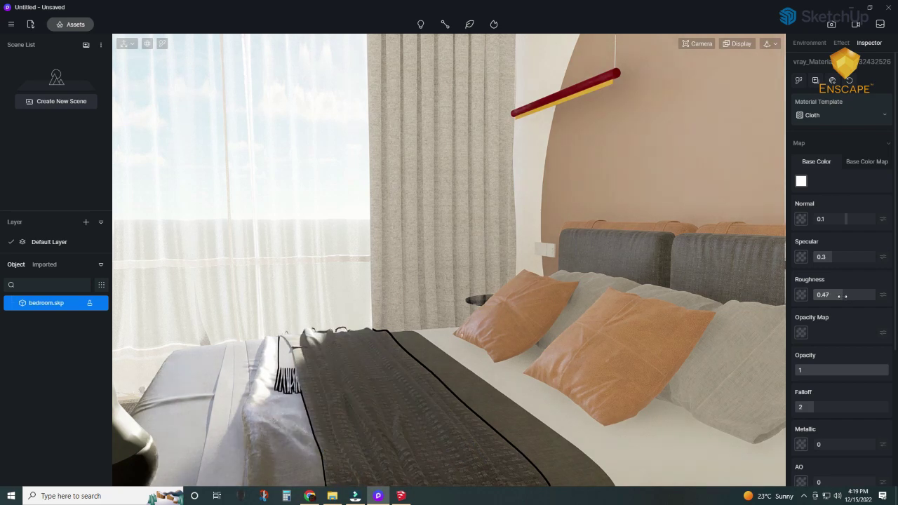
Reselect the pillows, bed frame and dark blanket to review their cloth materials
click(295, 434)
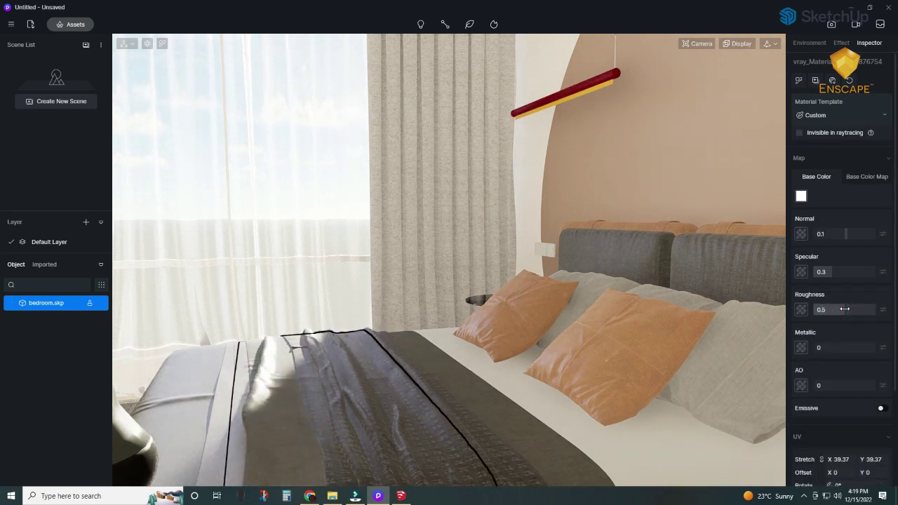
click(648, 383)
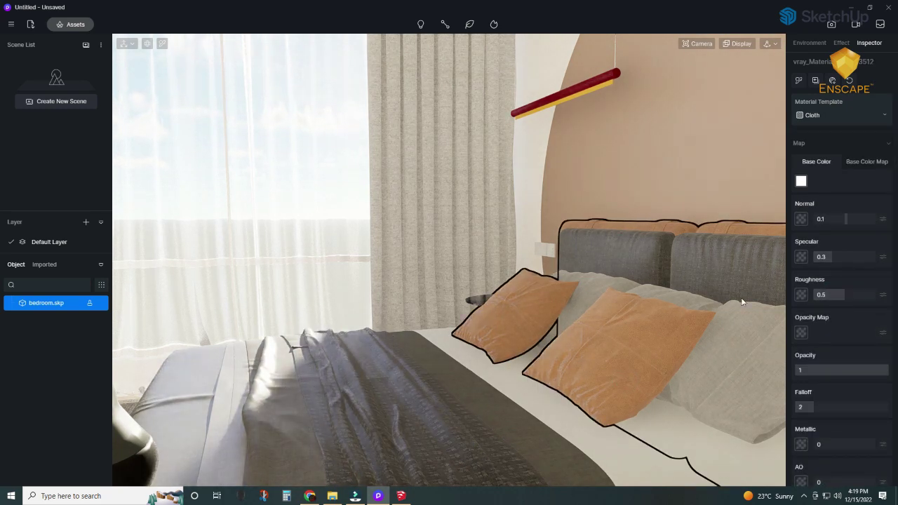
click(757, 318)
click(279, 440)
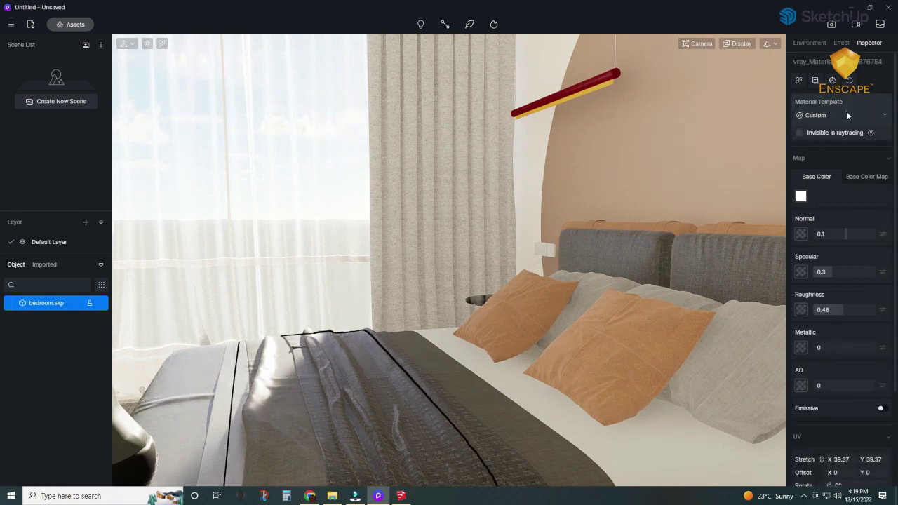
mouse_move(410, 358)
middle_down()
mouse_move(664, 339)
mouse_move(682, 376)
middle_up()
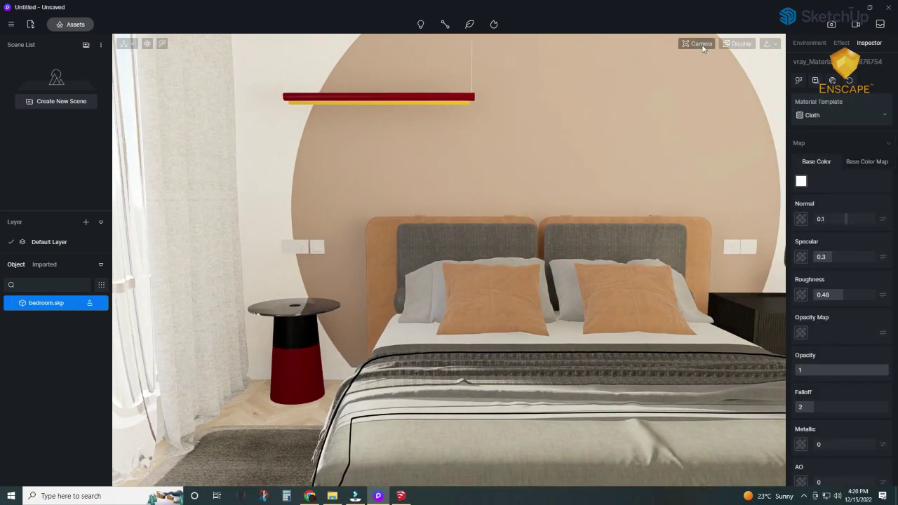
Apply the Cloth template to the mattress and check the bed frame's template
click(737, 44)
click(724, 72)
mouse_move(448, 330)
middle_down()
mouse_move(597, 373)
mouse_move(367, 286)
mouse_move(489, 381)
middle_up()
click(399, 336)
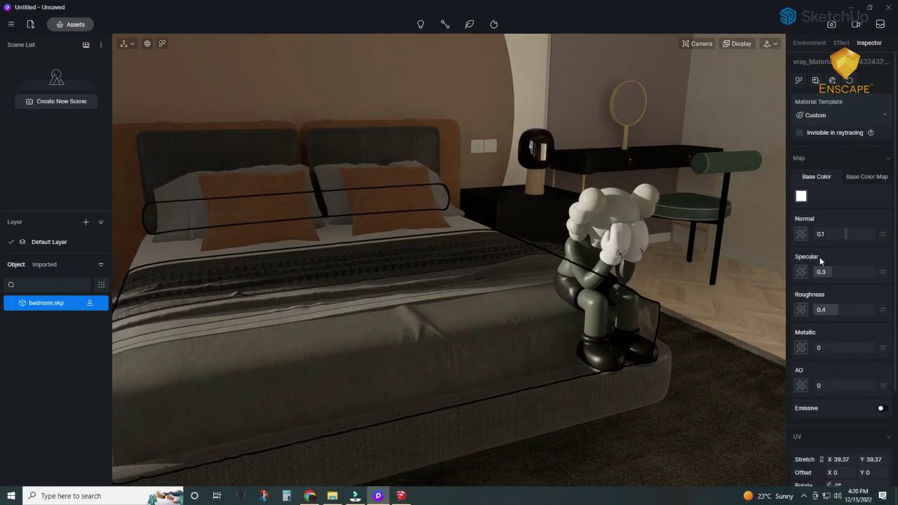
click(838, 115)
click(842, 259)
click(598, 401)
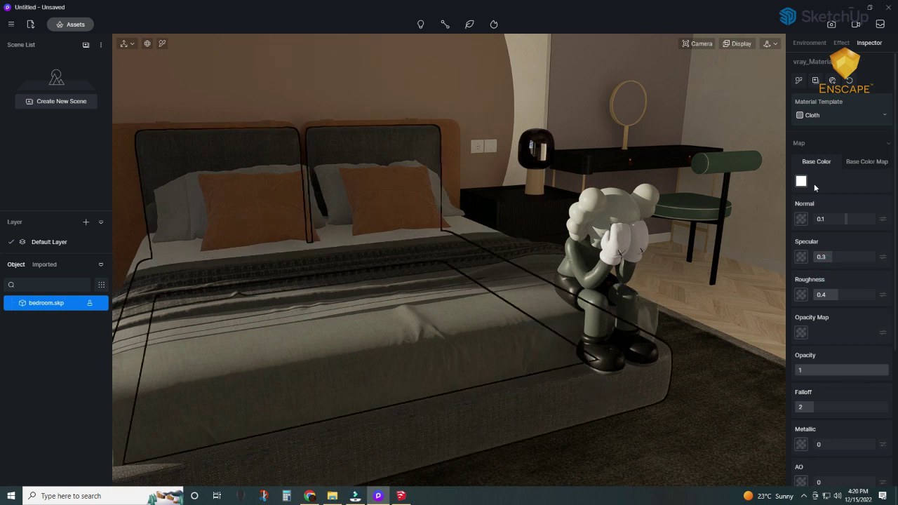
click(840, 115)
click(705, 368)
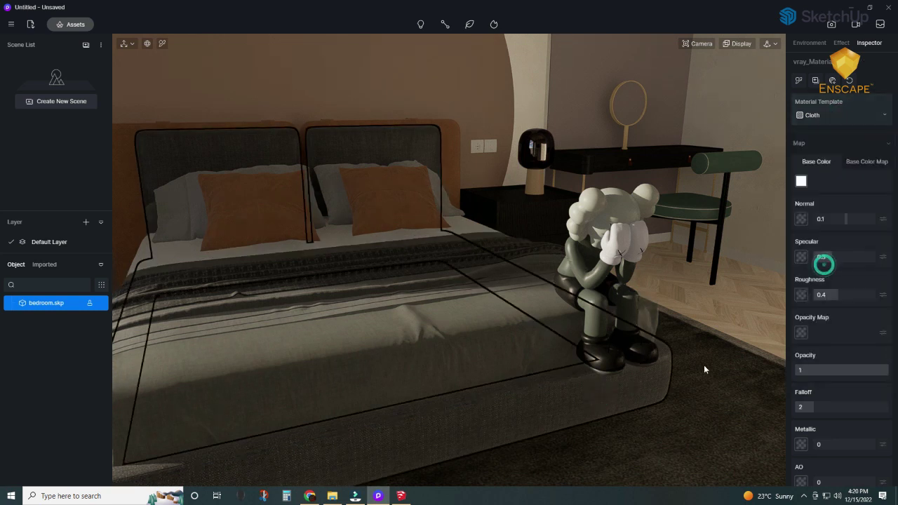
Adjust roughness on the sitting KAWS figure's parts, leaving KWAS 02_22 at 0.15
click(636, 290)
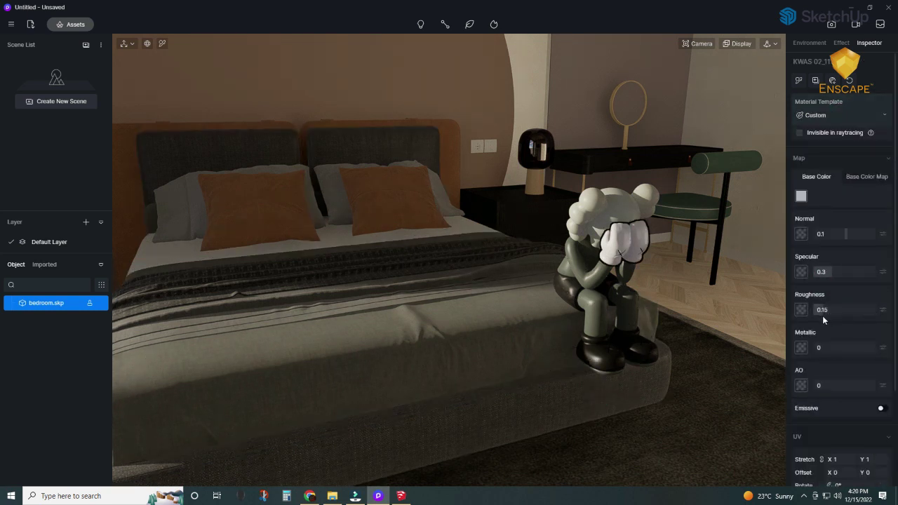
drag(822, 316, 813, 310)
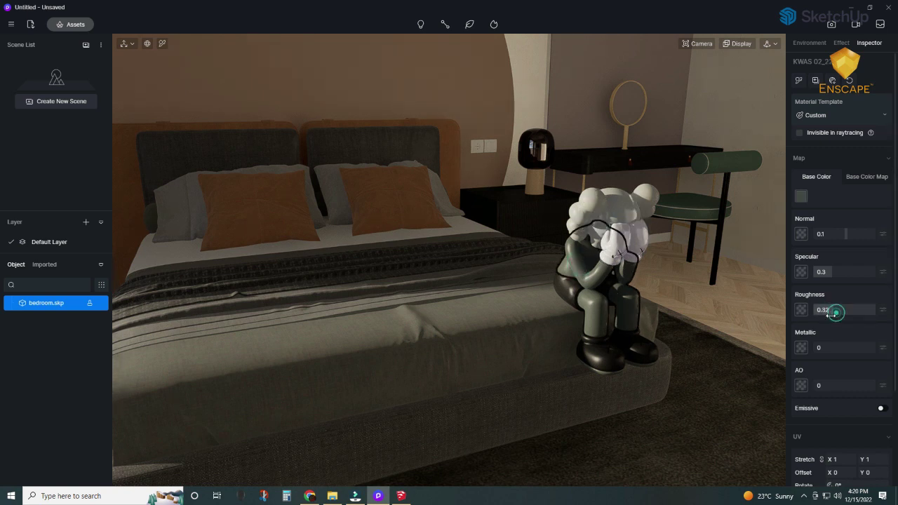
click(580, 303)
click(581, 303)
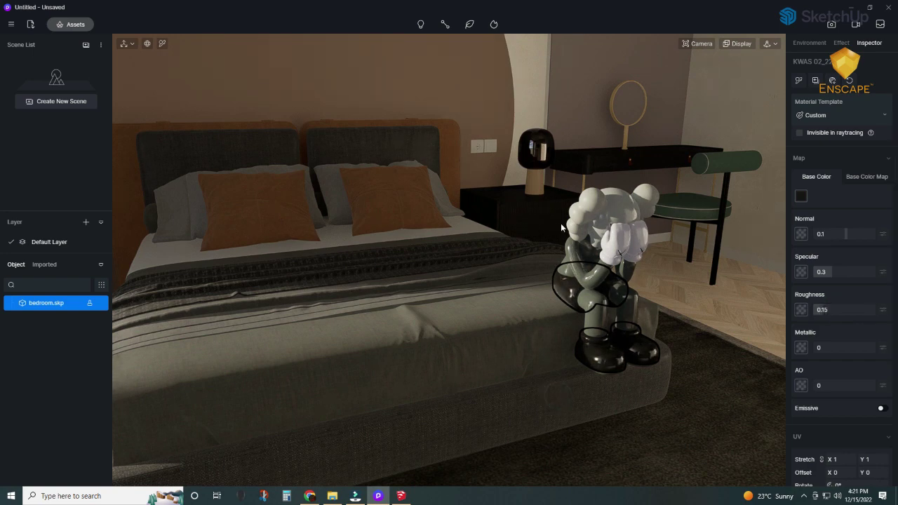
mouse_move(561, 223)
right_down()
mouse_move(451, 294)
mouse_move(661, 336)
mouse_move(329, 316)
mouse_move(495, 235)
mouse_move(503, 294)
mouse_move(673, 239)
right_up()
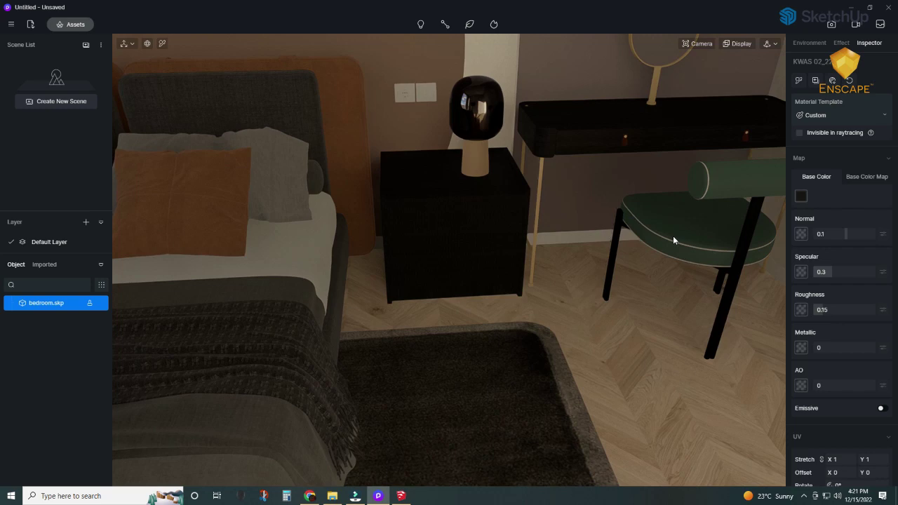
Raise the camera exposure to brighten the scene
click(703, 45)
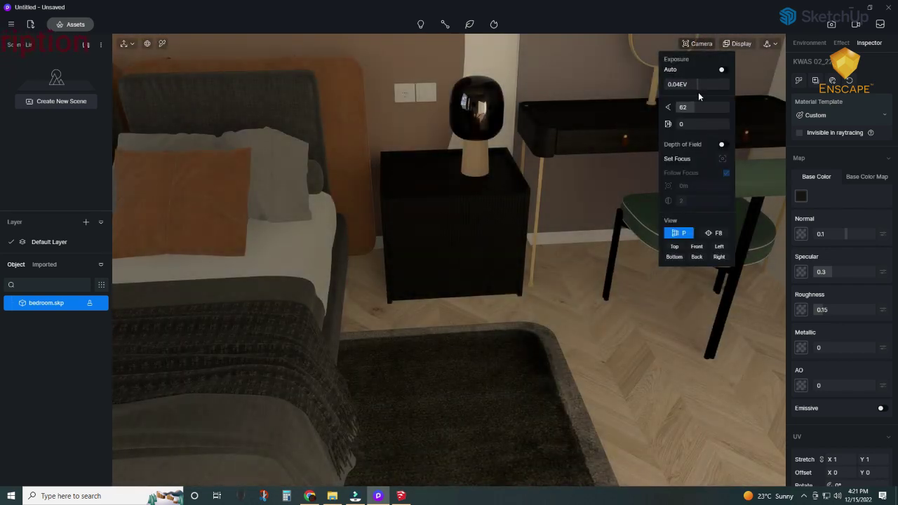
click(547, 220)
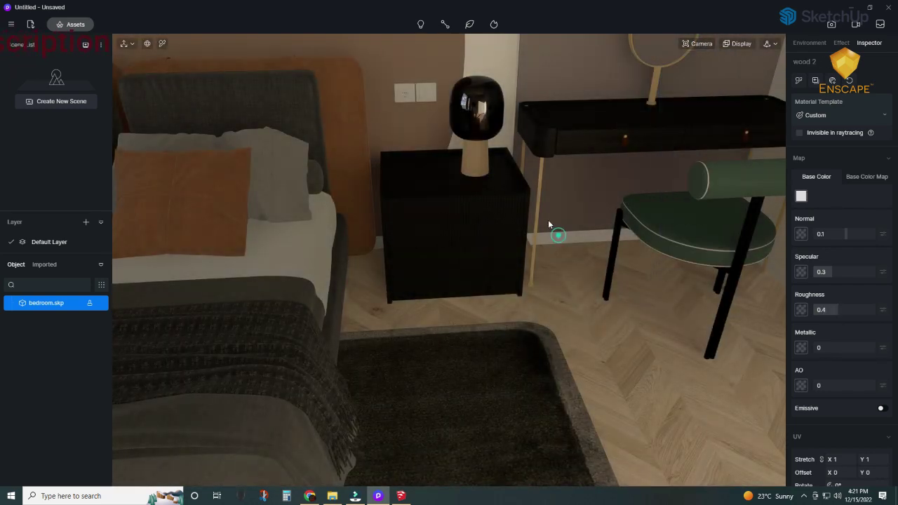
mouse_move(547, 219)
right_down()
mouse_move(515, 193)
mouse_move(572, 245)
mouse_move(536, 209)
right_up()
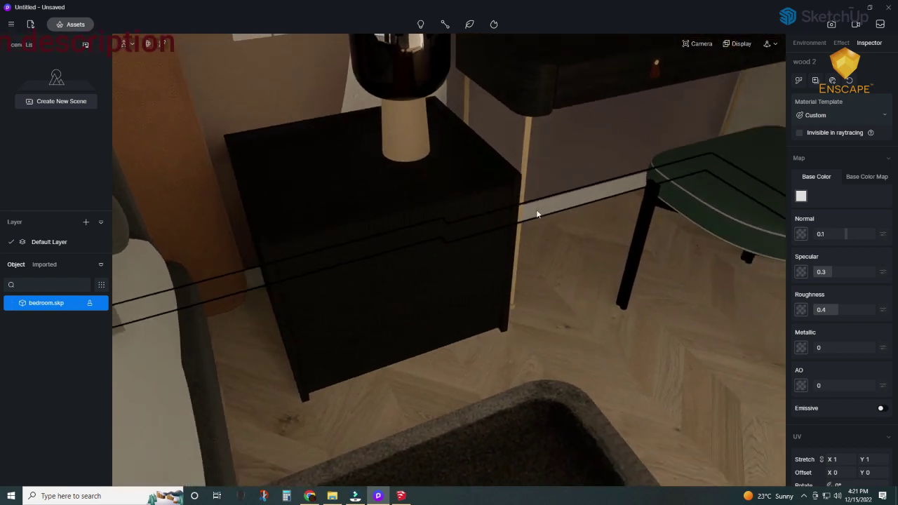
click(700, 45)
click(697, 84)
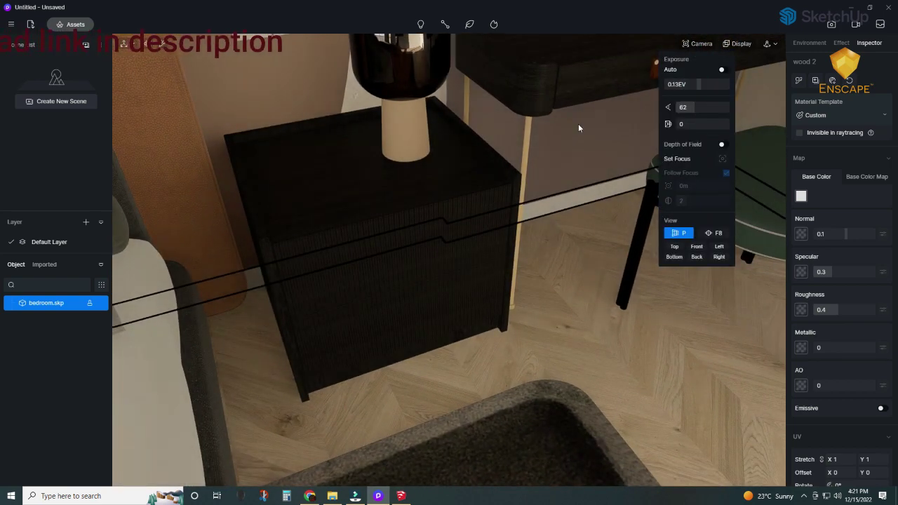
Slightly lower the roughness of the WOOD 01 material
click(433, 181)
click(397, 254)
click(399, 197)
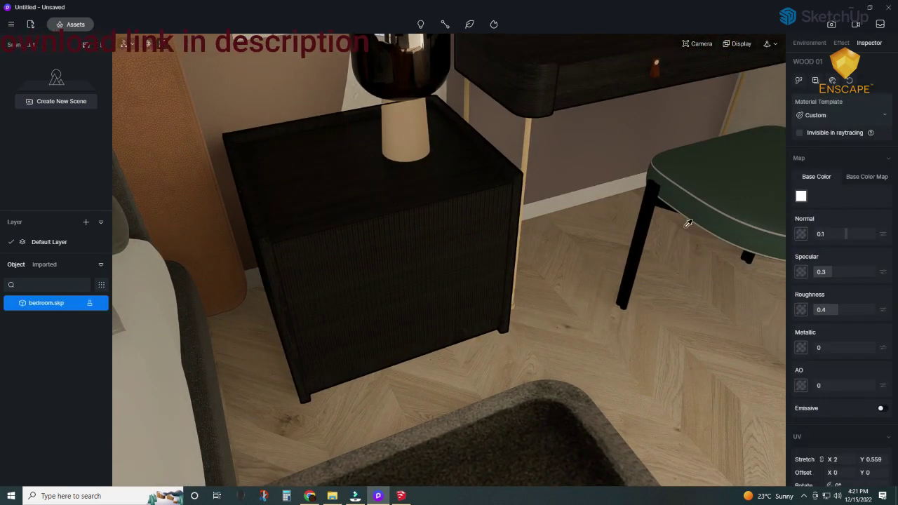
click(836, 312)
Lower the beige lamp base (Color B02) roughness from 0.4 to about 0.12
click(501, 141)
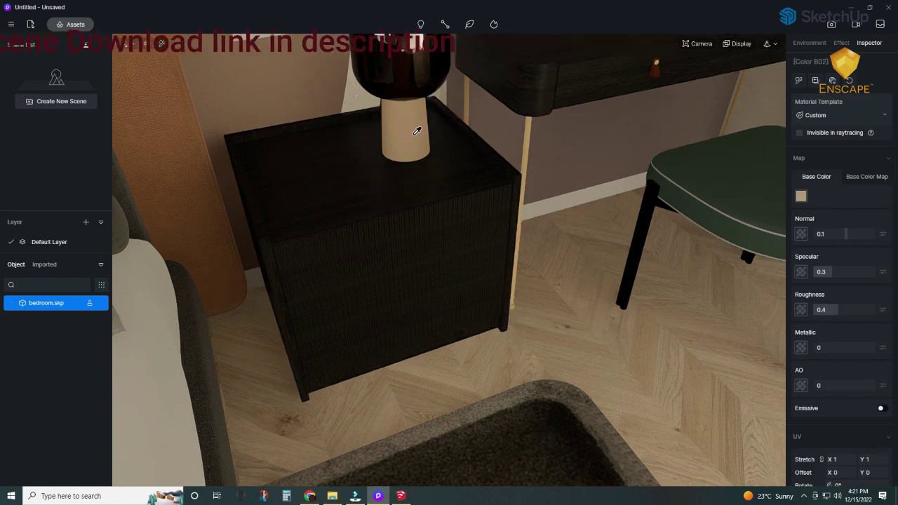
drag(821, 312, 814, 312)
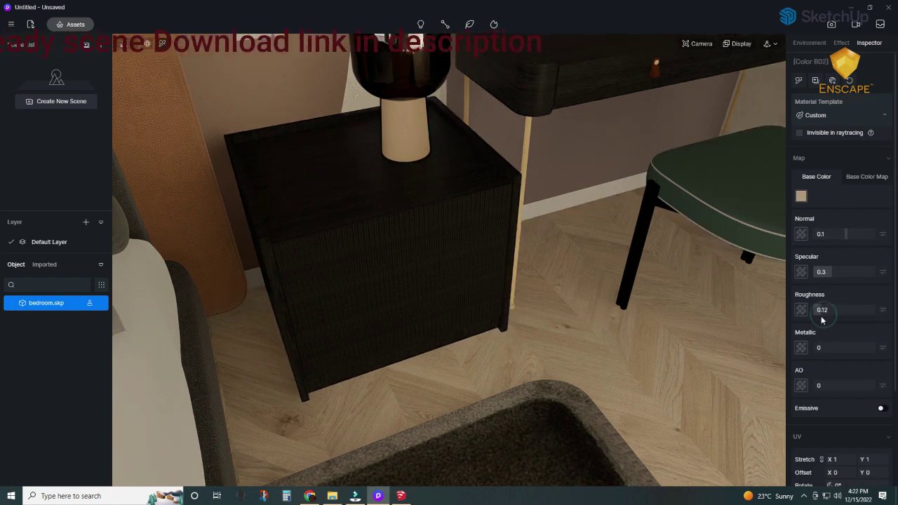
scroll(445, 174, up, 2)
click(699, 201)
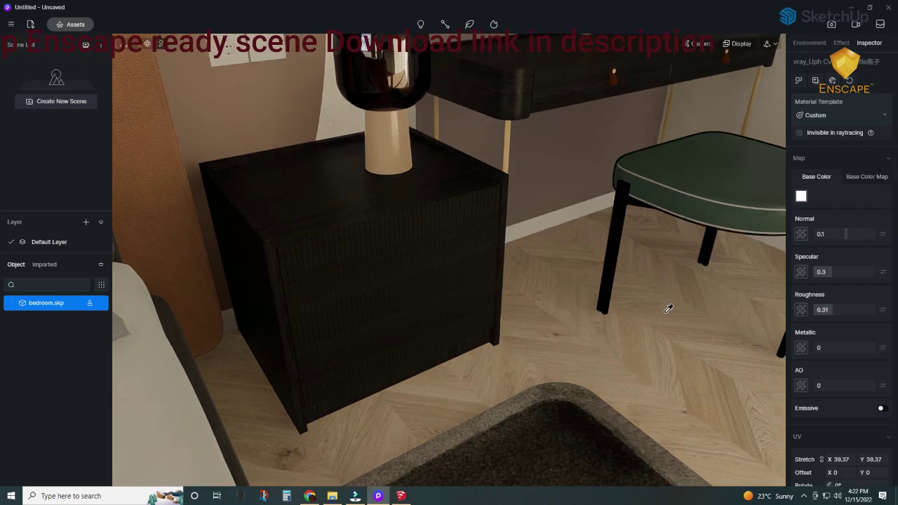
Darken the chair frame's base colour, add a base colour map, and set metallic 0.95
right_drag(593, 311, 582, 218)
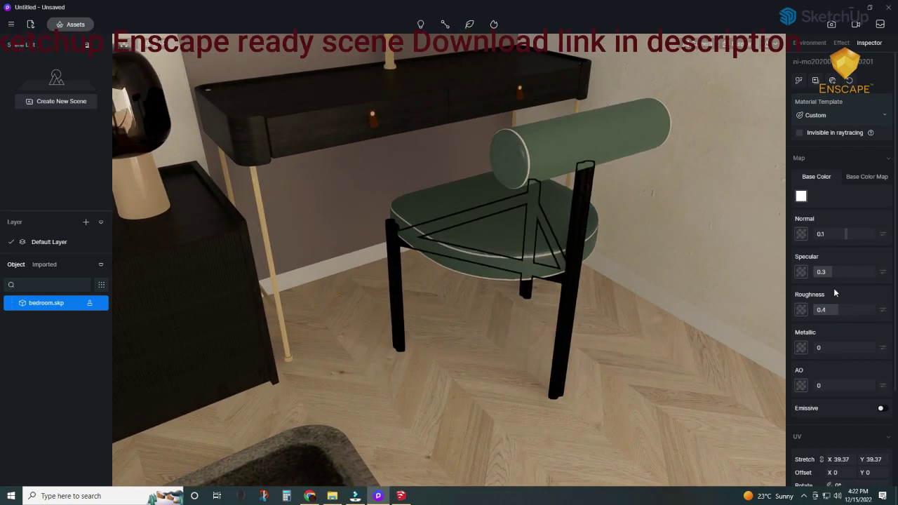
click(801, 196)
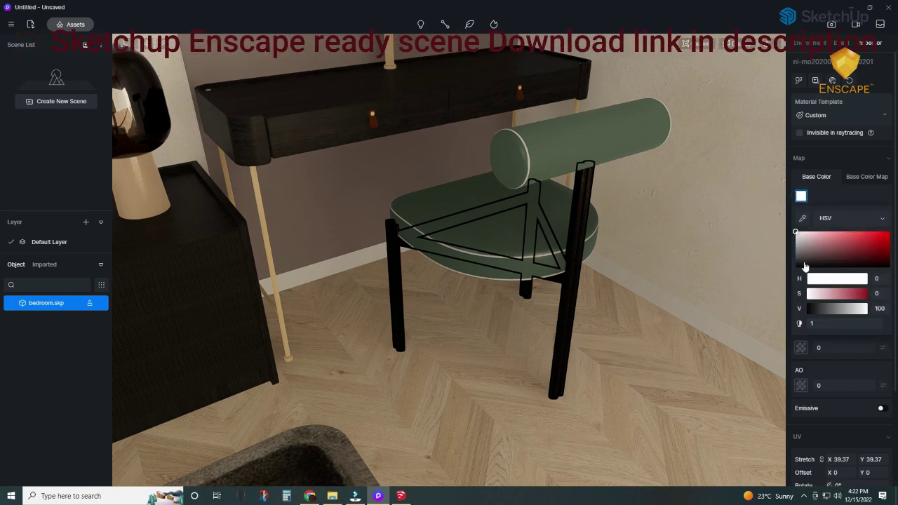
click(803, 262)
click(866, 176)
click(801, 196)
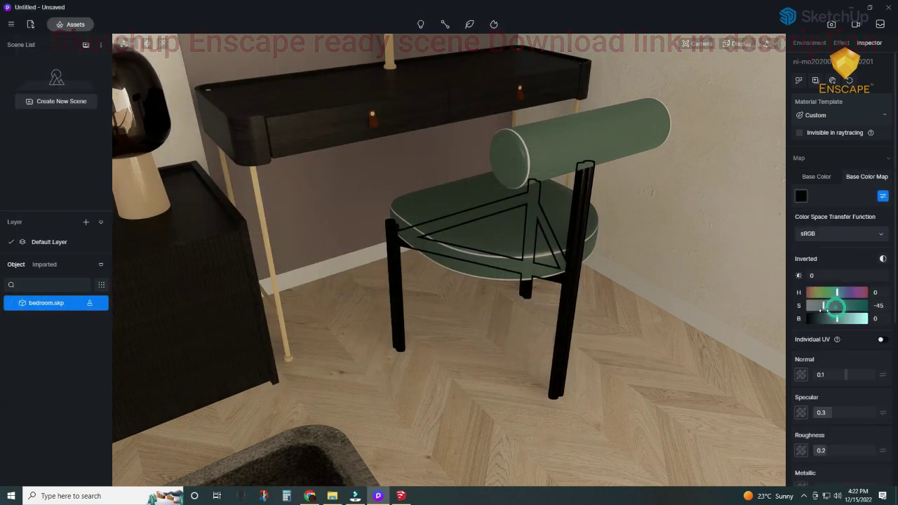
drag(837, 319, 862, 319)
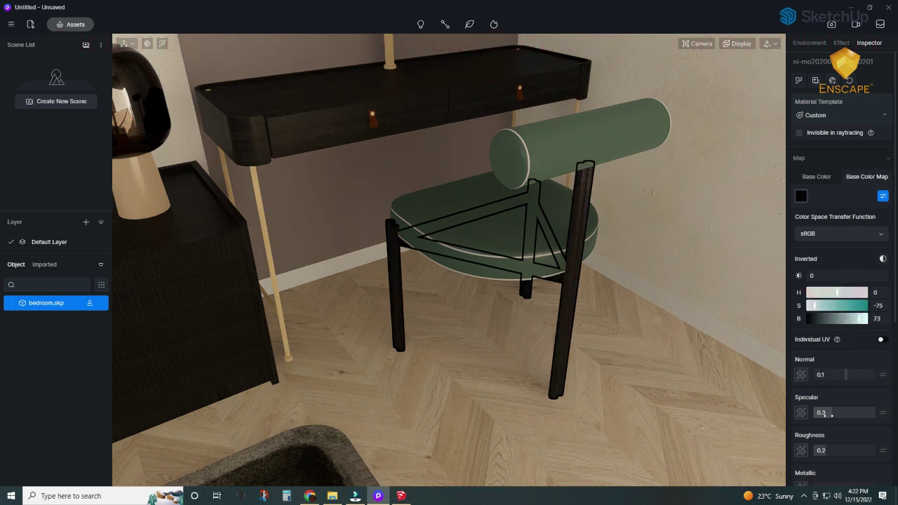
text(9)
scroll(835, 418, down, 2)
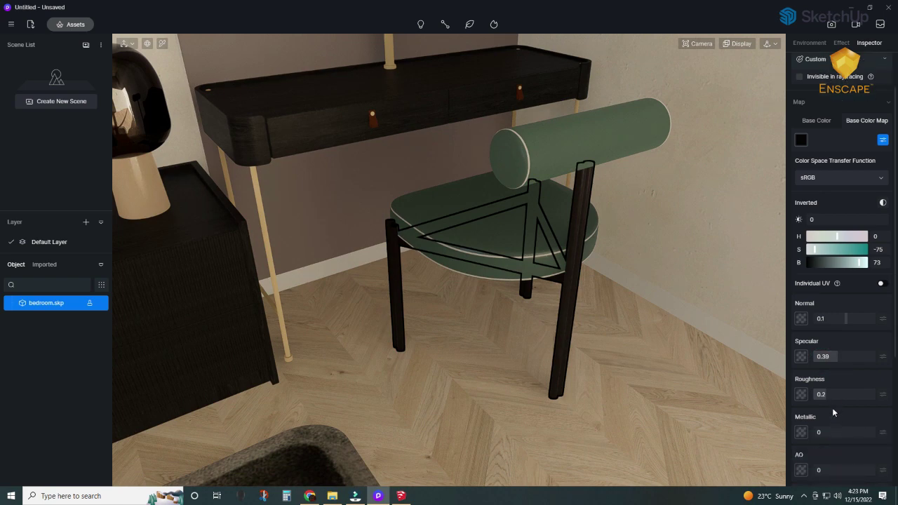
drag(819, 432, 857, 433)
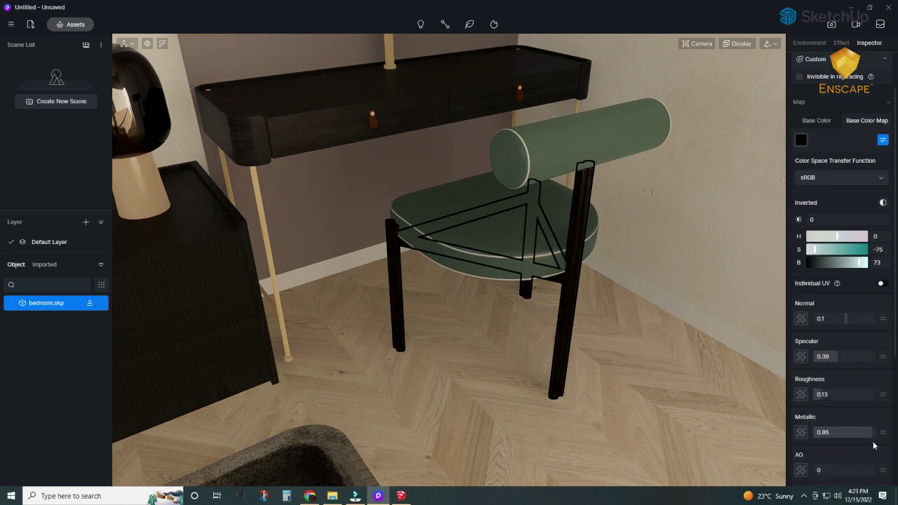
Make the desk legs gold: metallic 0.85, roughness 0.05, base colour H38 S64 V82
right_drag(500, 200, 371, 275)
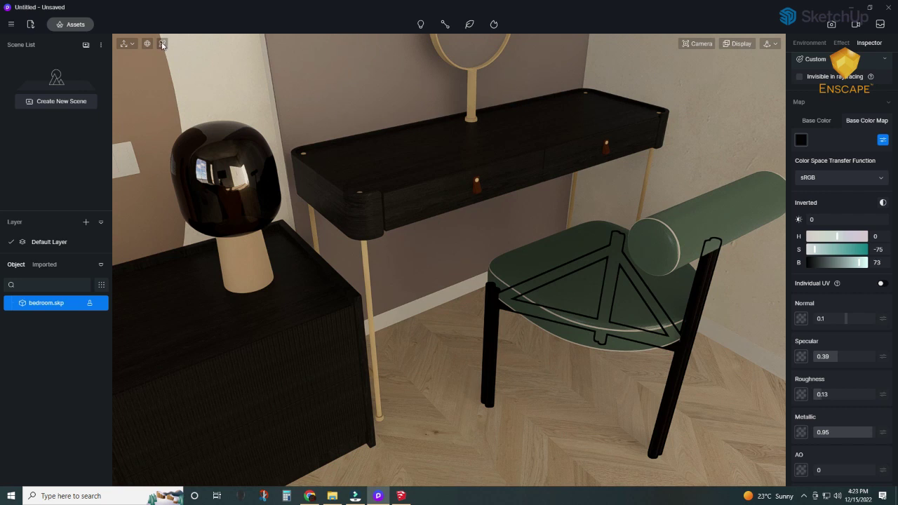
click(162, 45)
click(649, 175)
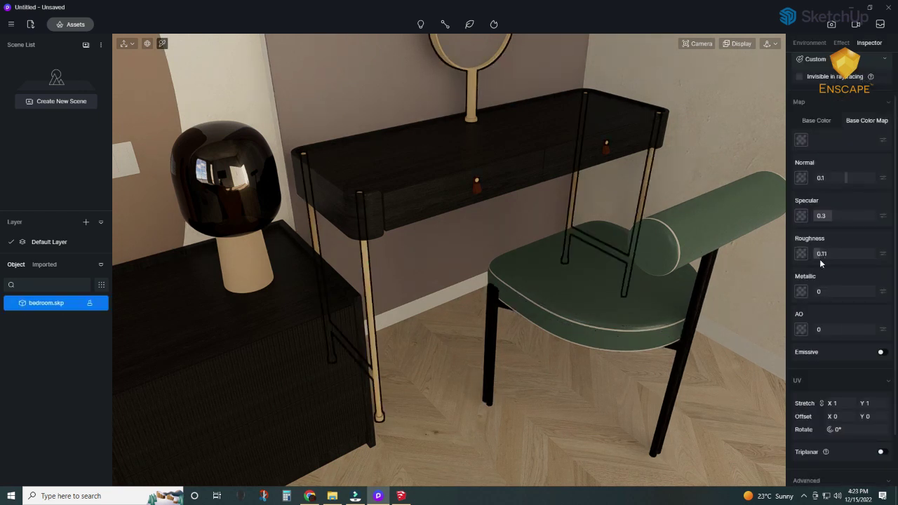
drag(816, 296, 863, 299)
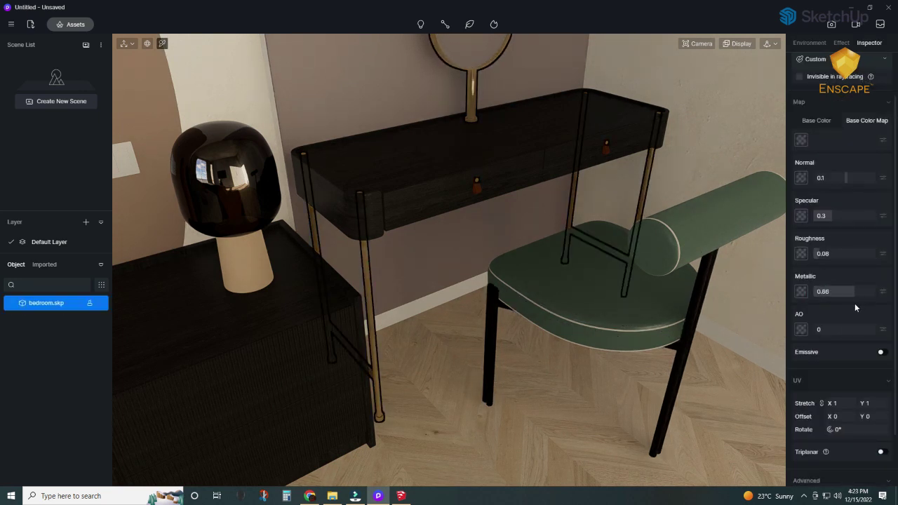
click(854, 292)
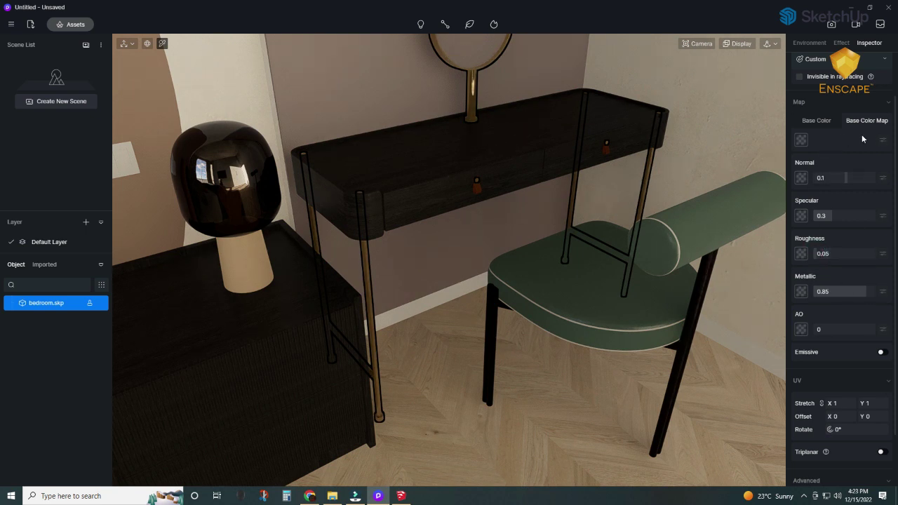
click(801, 141)
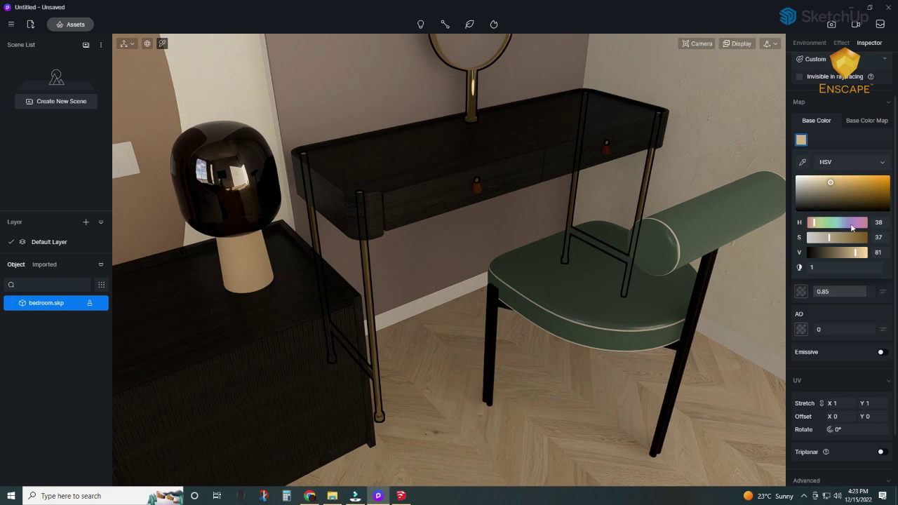
click(851, 181)
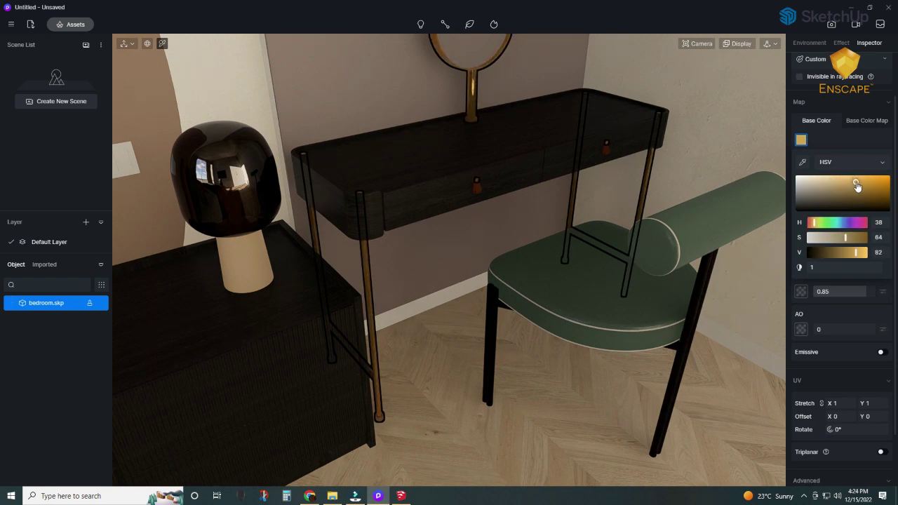
scroll(470, 212, up, 3)
click(469, 211)
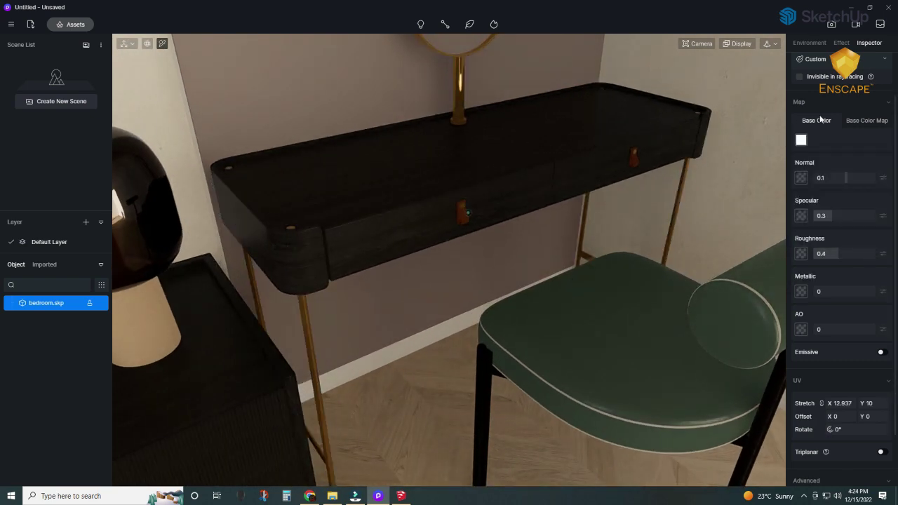
Load a texture into the Black Front1 base colour map, keeping sRGB colour space
scroll(852, 128, up, 2)
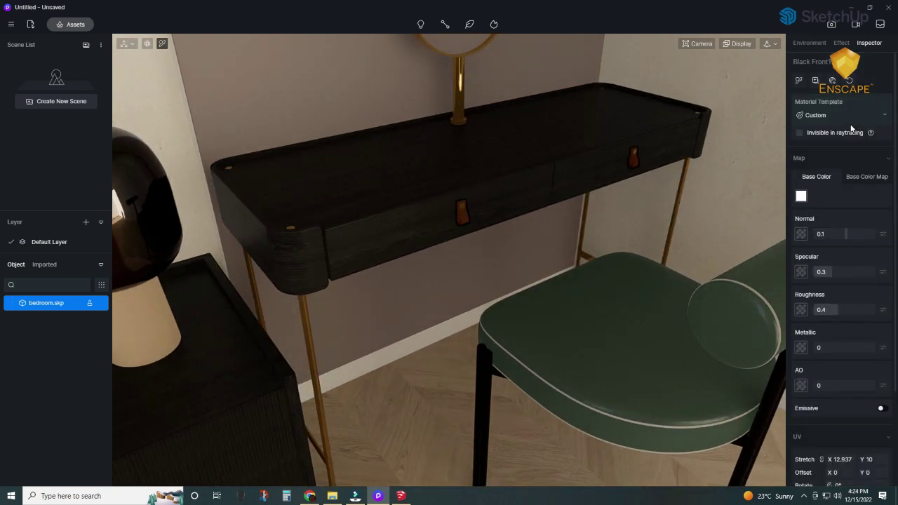
click(803, 87)
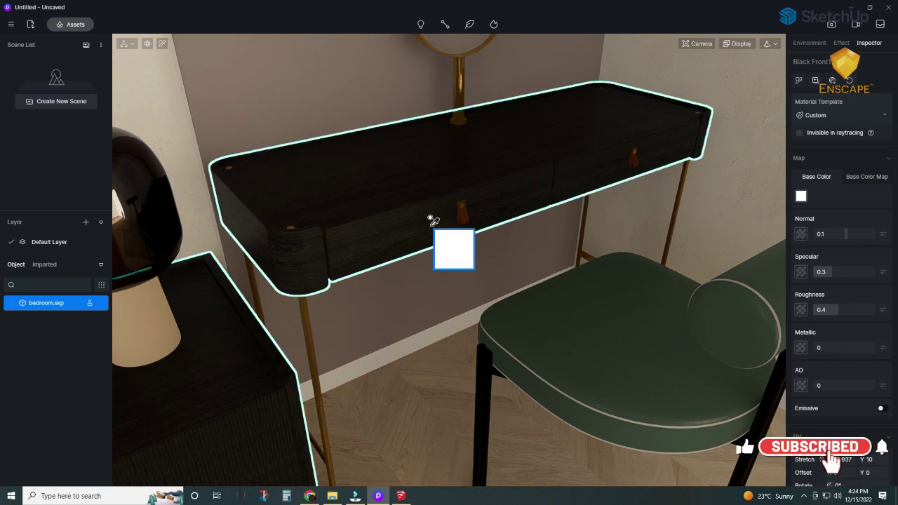
click(161, 45)
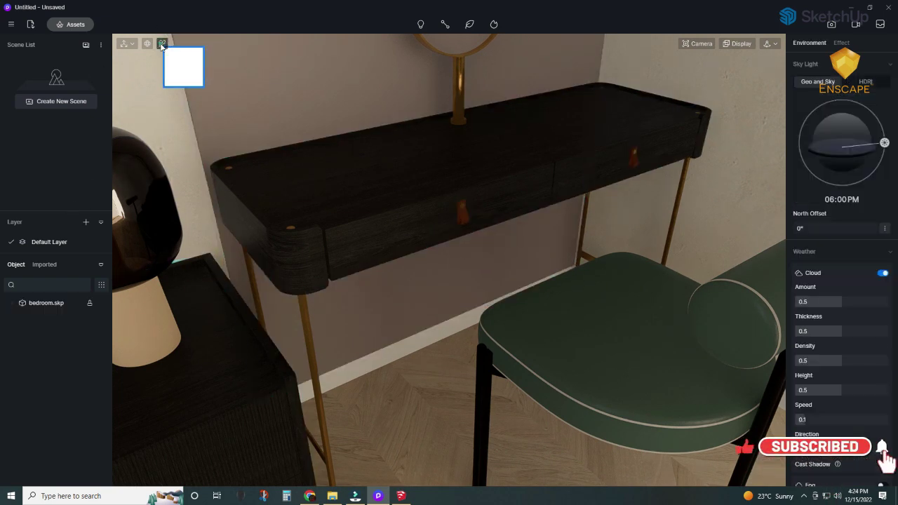
click(464, 213)
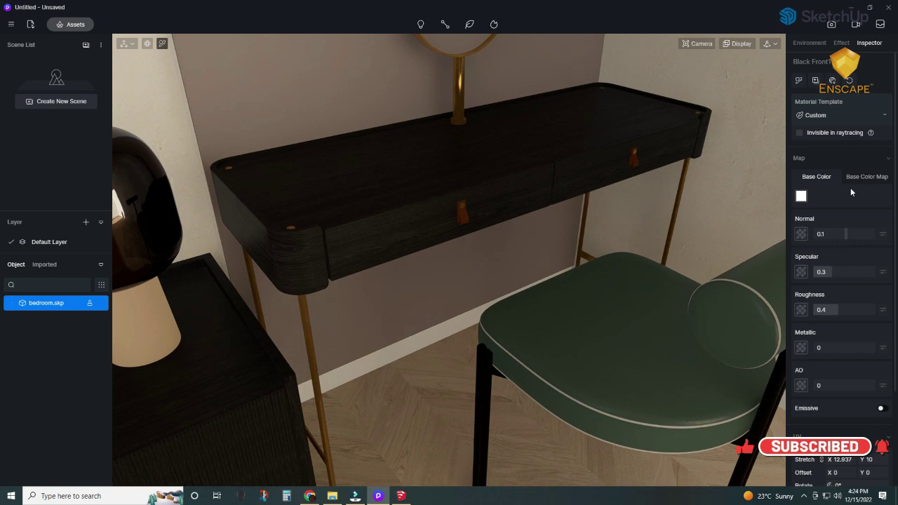
click(801, 197)
double_click(566, 397)
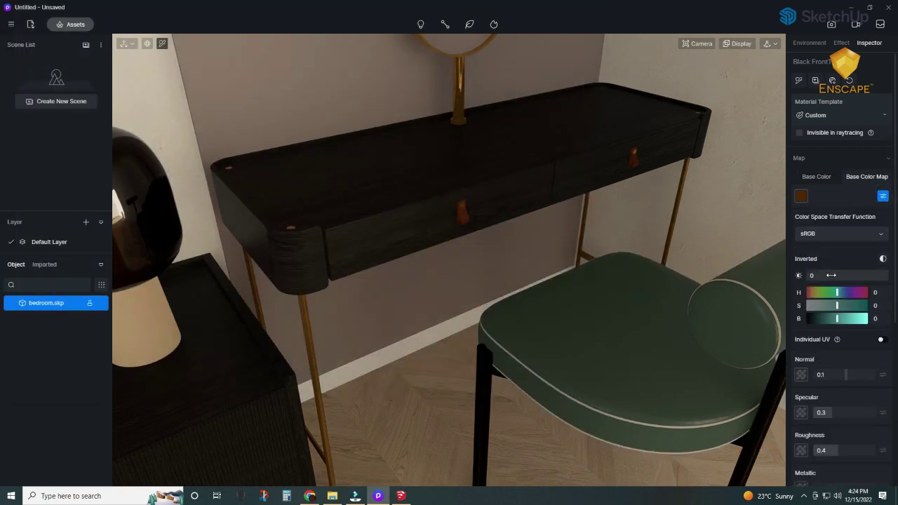
click(826, 248)
click(863, 236)
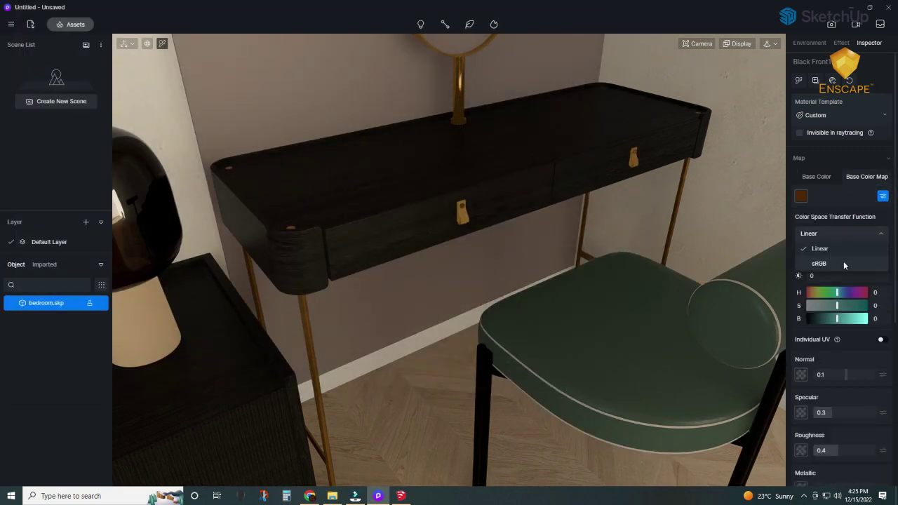
click(861, 261)
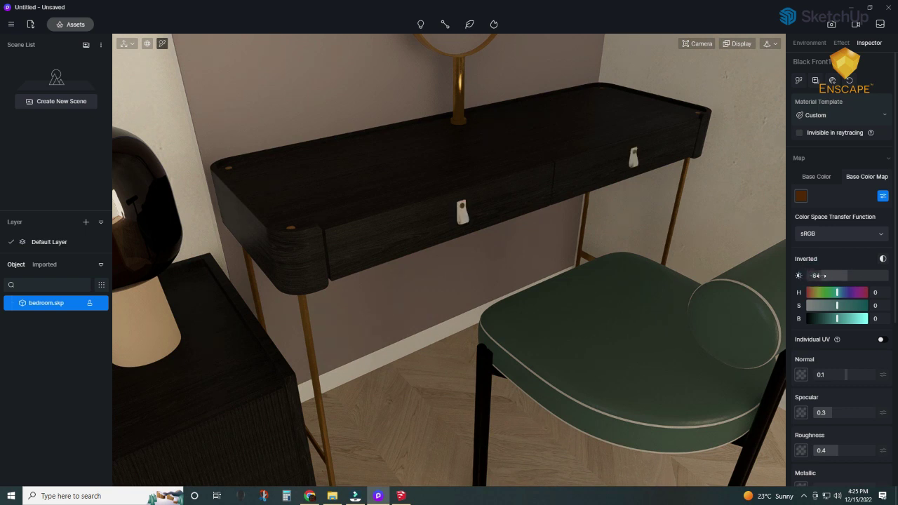
Retune the colour map's brightness, saturation and hue so the drawer handles turn white
drag(819, 276, 854, 283)
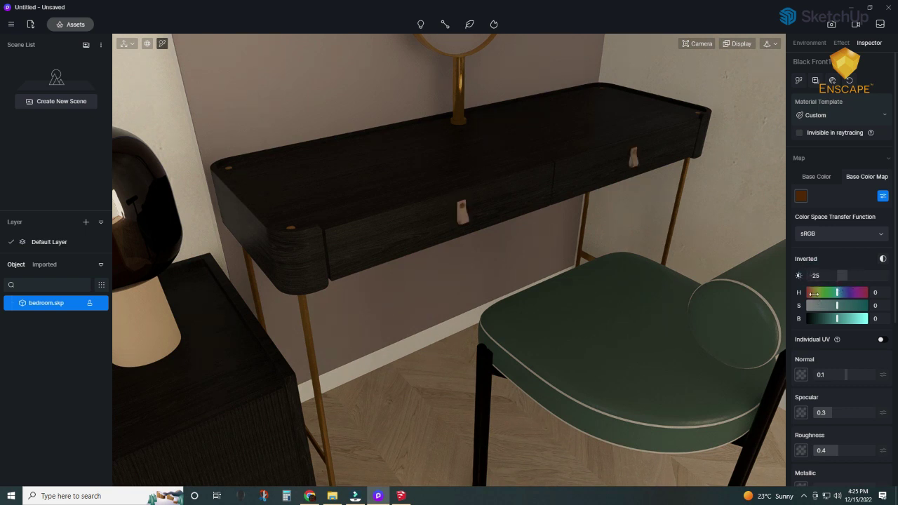
drag(848, 319, 853, 319)
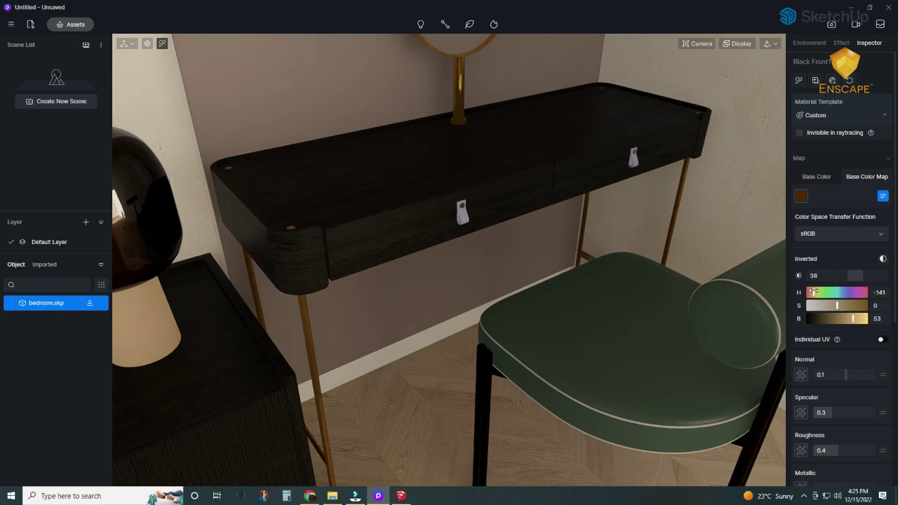
drag(840, 306, 860, 304)
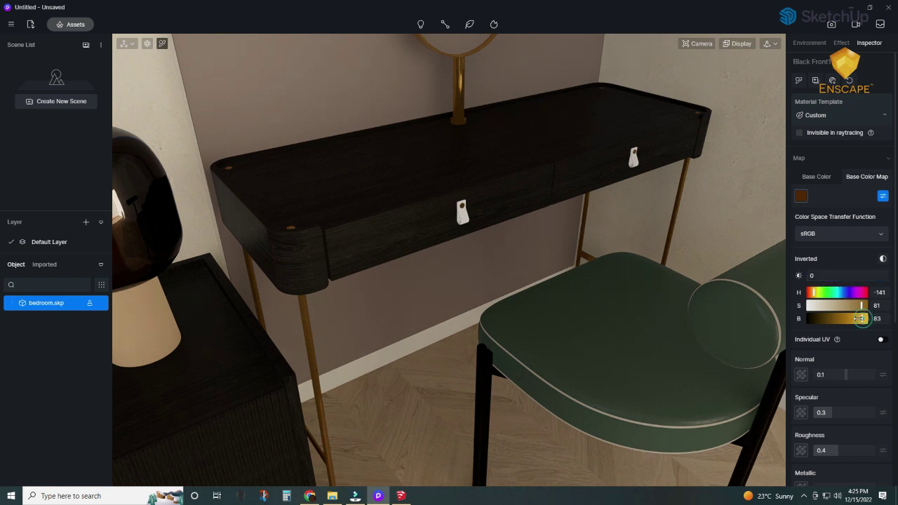
drag(858, 318, 871, 271)
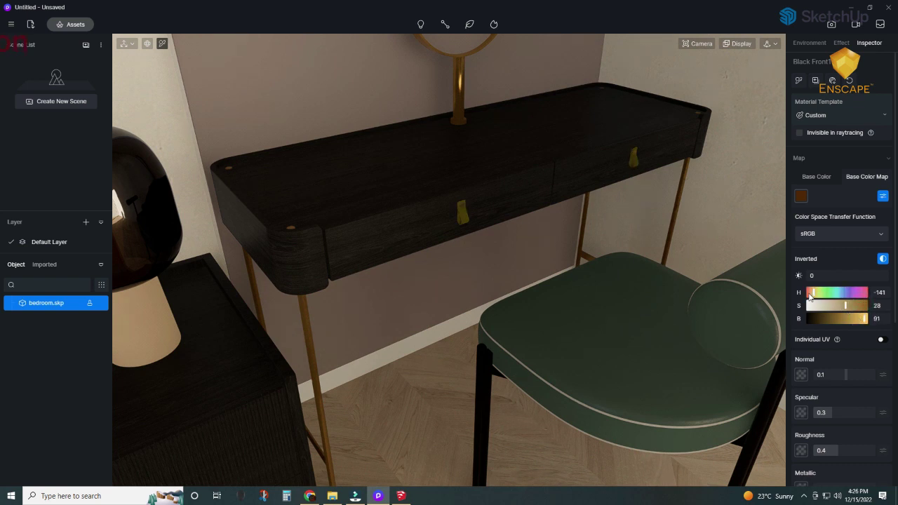
drag(863, 319, 834, 319)
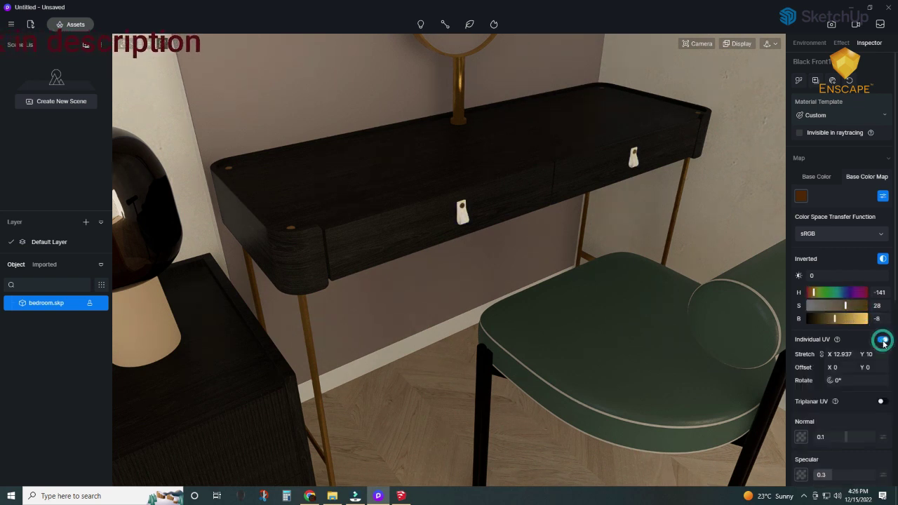
drag(814, 292, 857, 319)
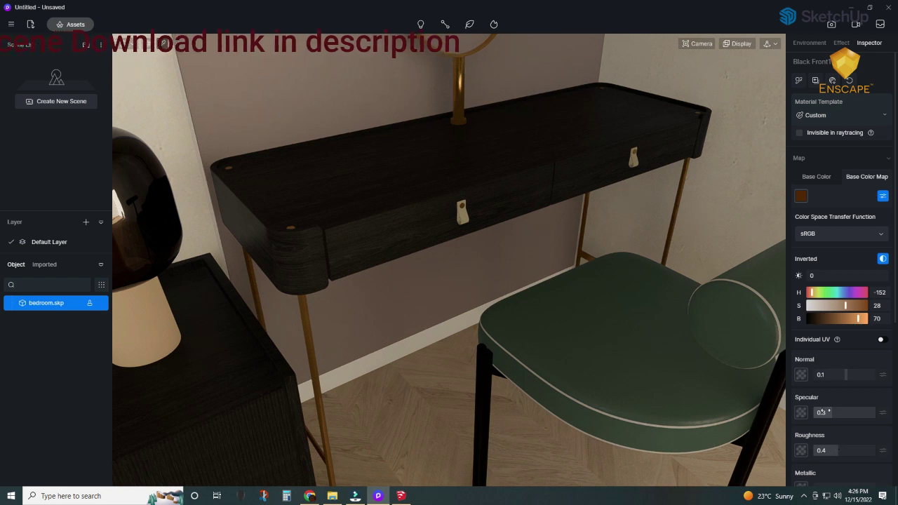
Shift the map hue further and set roughness 0.11 and metallic 0.88
scroll(857, 322, down, 1)
mouse_move(845, 277)
mouse_down()
mouse_move(809, 277)
mouse_move(853, 264)
mouse_up()
drag(809, 277, 818, 277)
mouse_move(834, 421)
mouse_down()
mouse_move(817, 421)
mouse_move(865, 411)
mouse_up()
scroll(825, 421, down, 2)
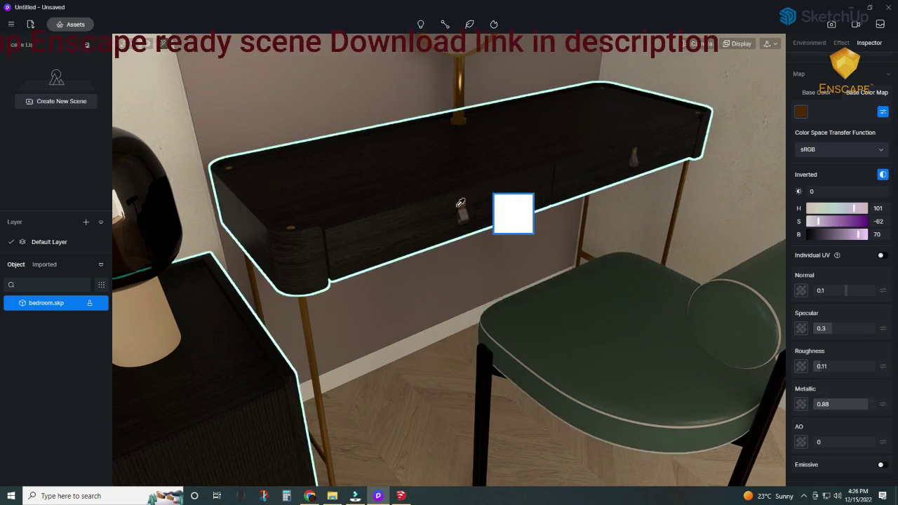
click(370, 361)
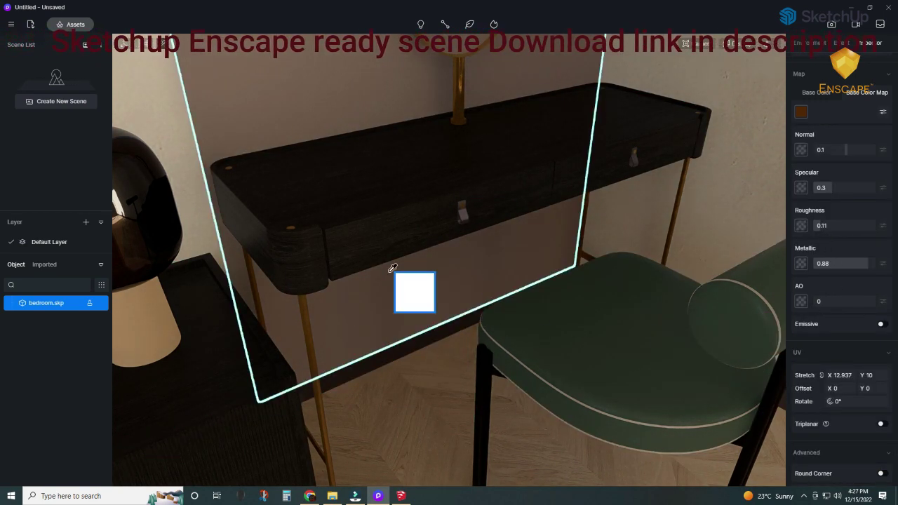
Switch the sky light to HDRI using a custom VizPeople .hdr file
click(160, 42)
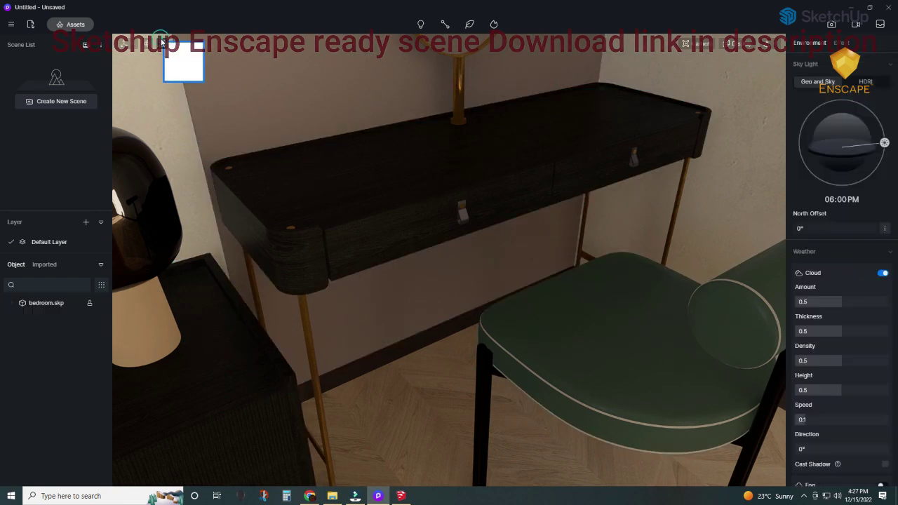
click(864, 81)
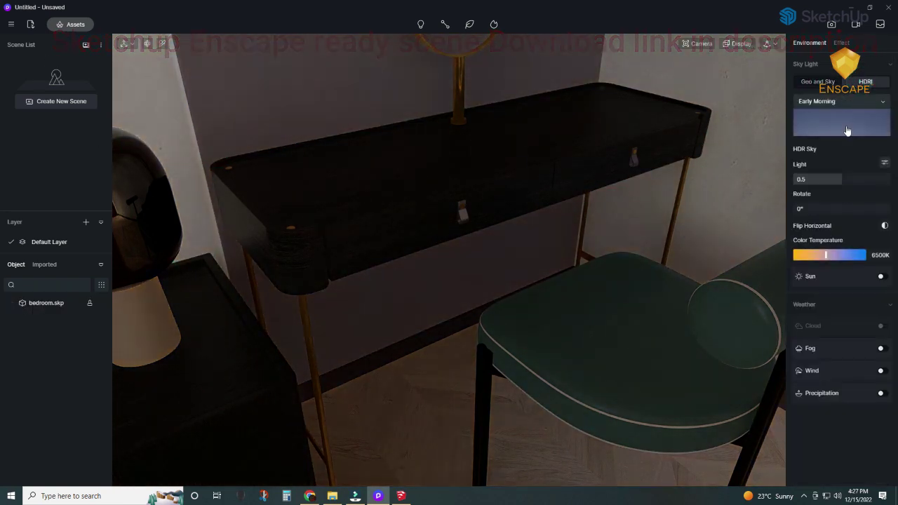
click(841, 101)
click(832, 362)
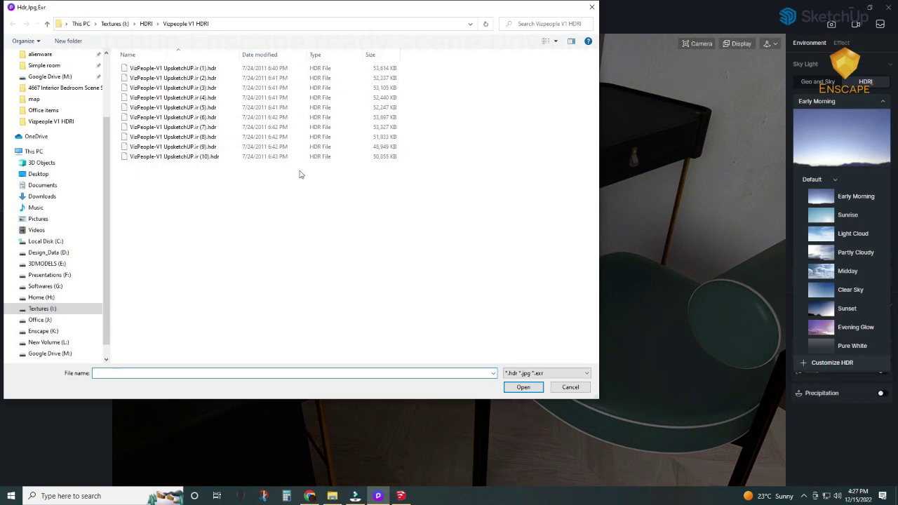
double_click(212, 121)
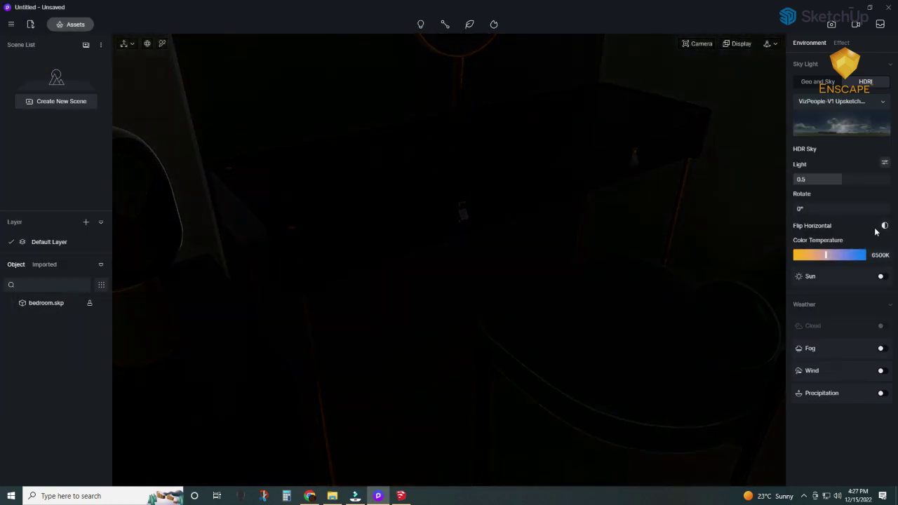
click(837, 105)
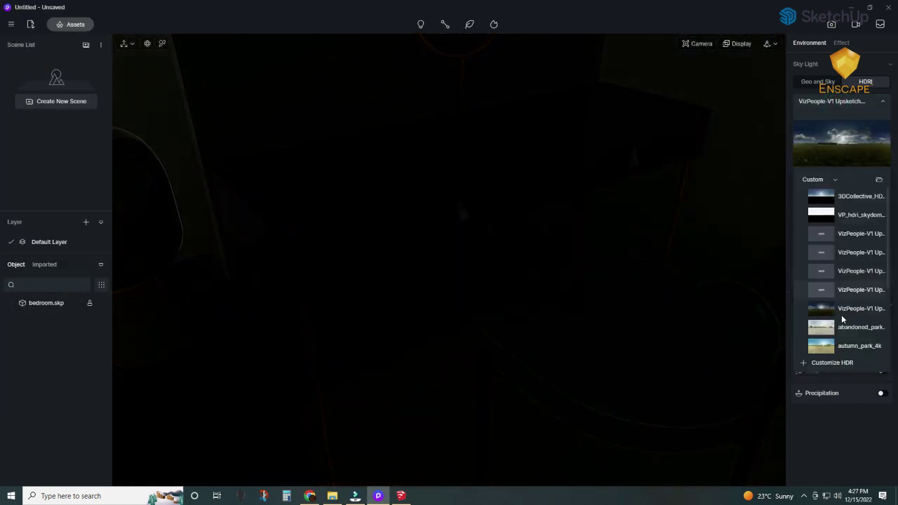
click(836, 364)
click(572, 386)
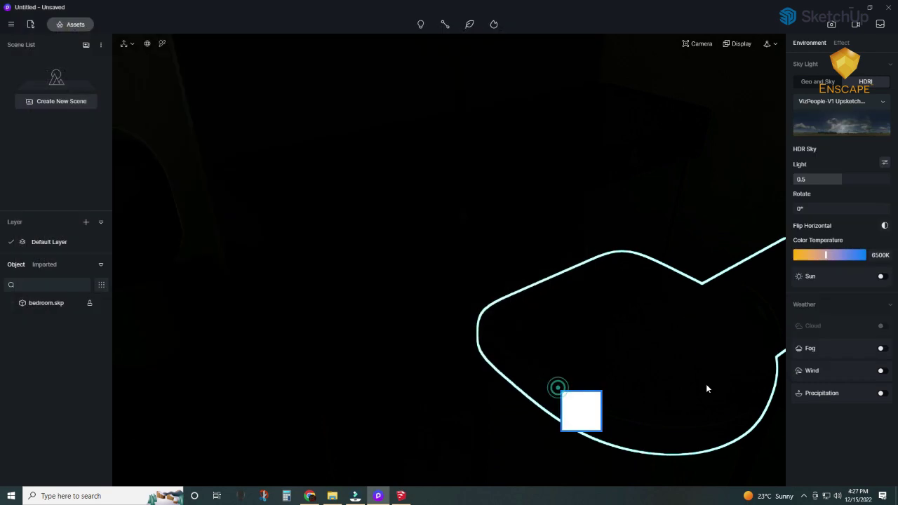
Enable the sun and rotate the HDR sky to 192.1°
click(825, 279)
drag(797, 208, 820, 208)
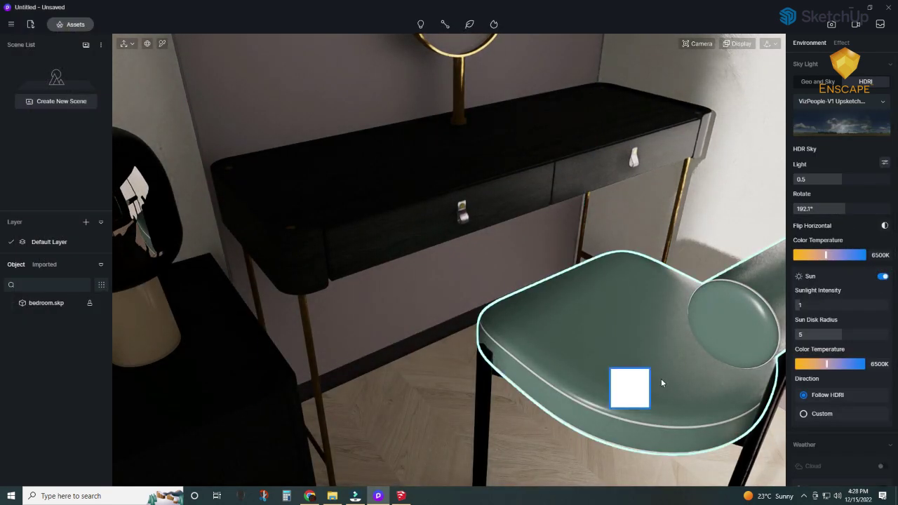
mouse_move(660, 378)
right_down()
mouse_move(518, 316)
mouse_move(230, 354)
mouse_move(272, 347)
mouse_move(263, 151)
right_up()
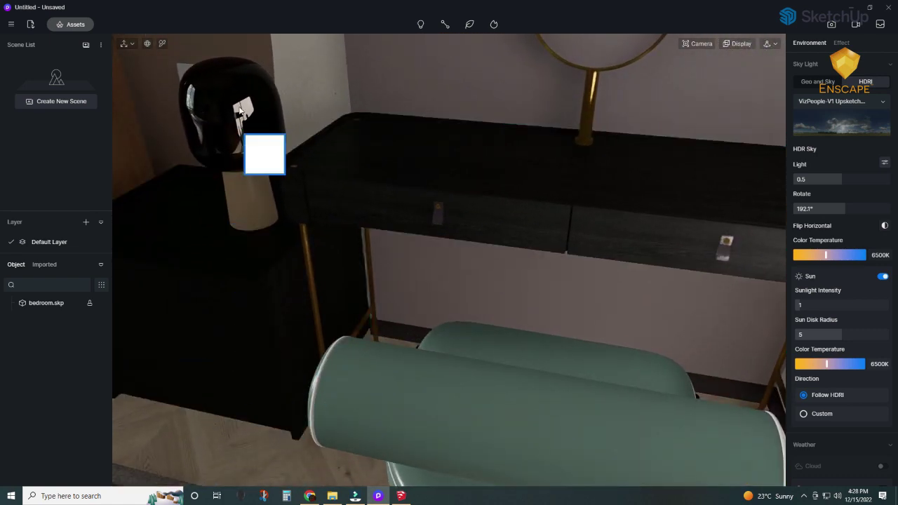
Pick the lamp shade's glass material and give the glass a thickness
click(161, 45)
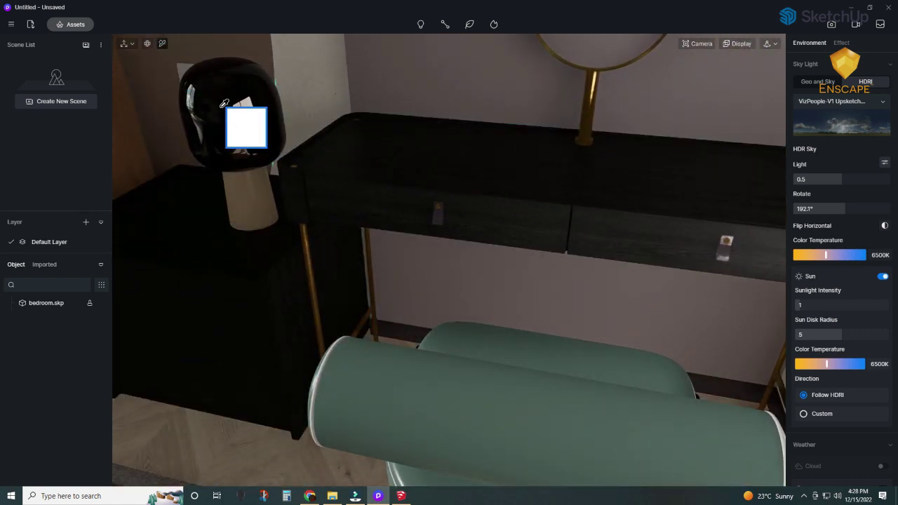
click(223, 103)
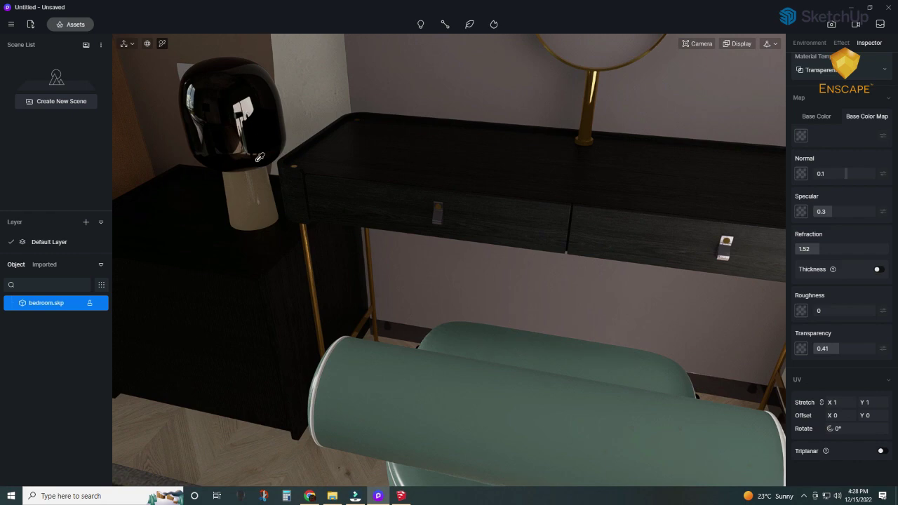
right_drag(259, 157, 276, 160)
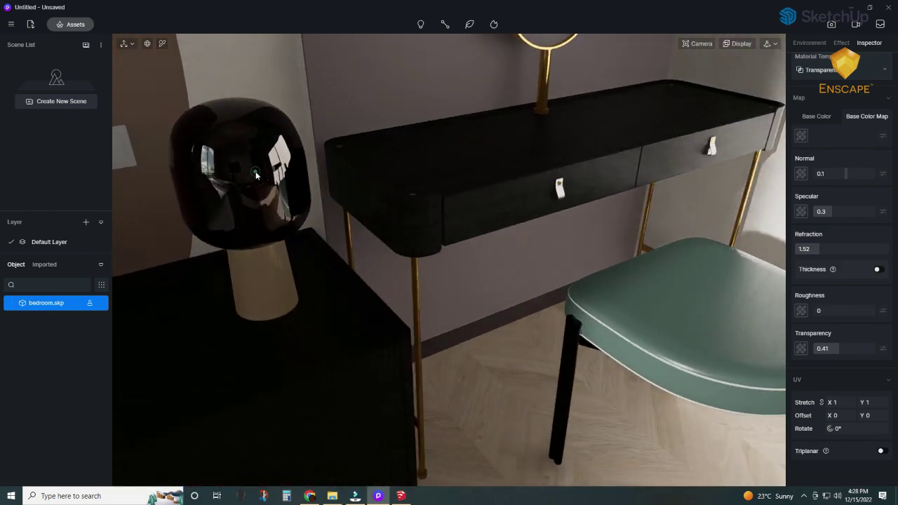
click(371, 168)
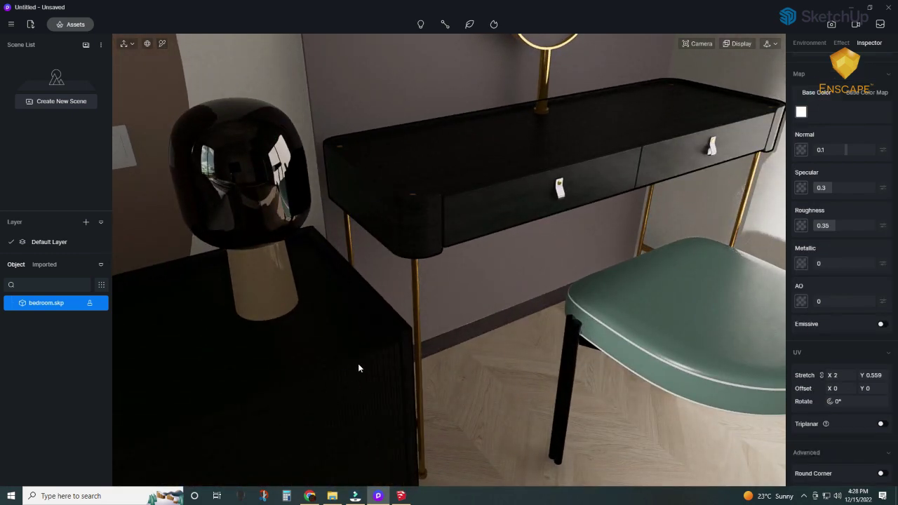
click(259, 202)
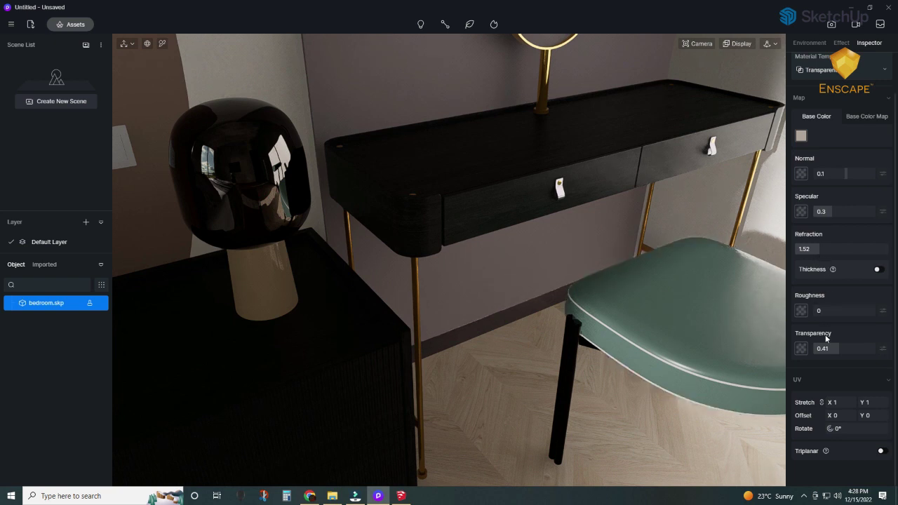
click(811, 310)
click(877, 269)
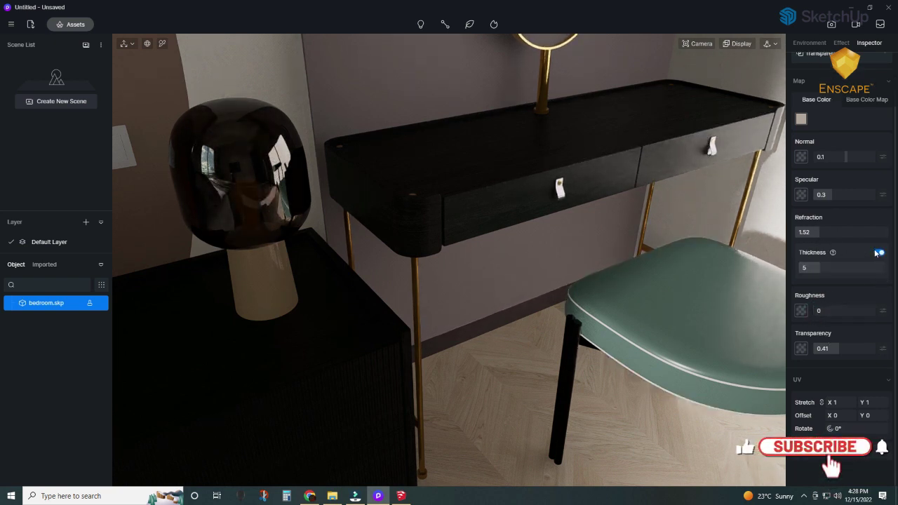
Tint the lamp glass near-white and raise its transparency to 1
click(801, 135)
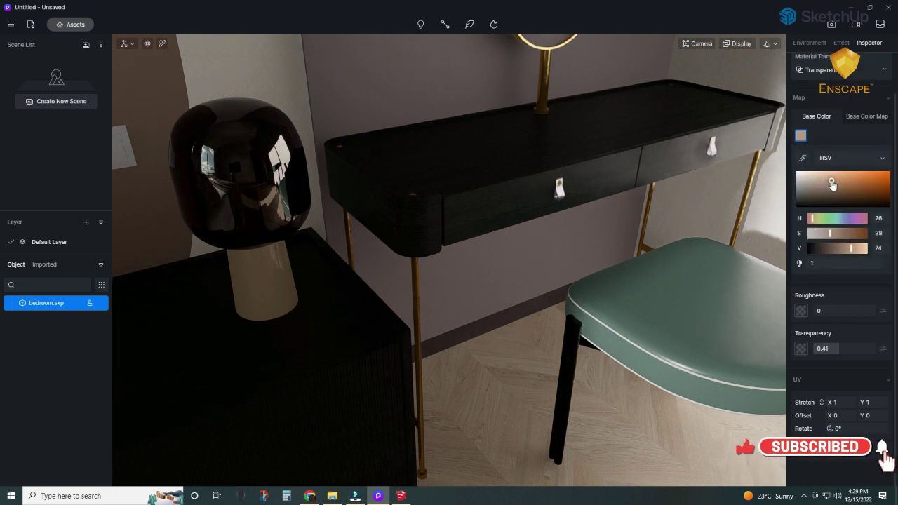
drag(832, 184, 801, 155)
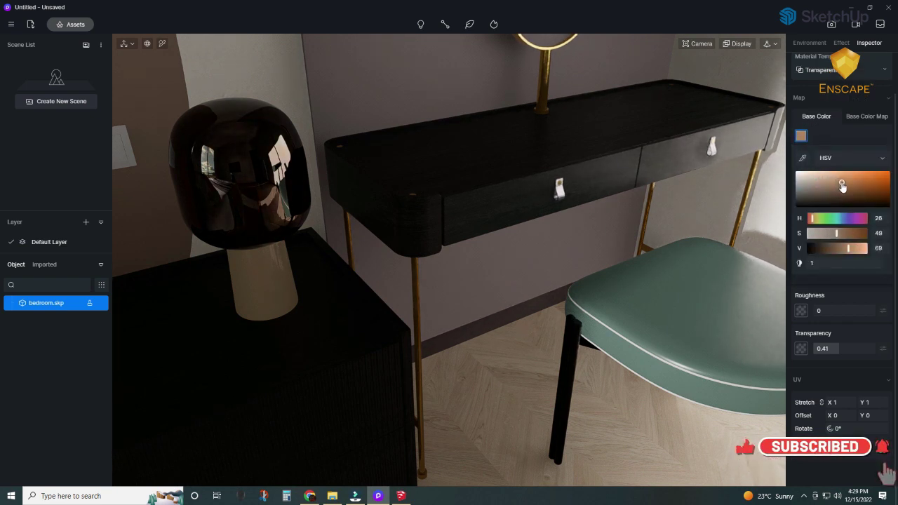
click(801, 136)
drag(836, 349, 864, 351)
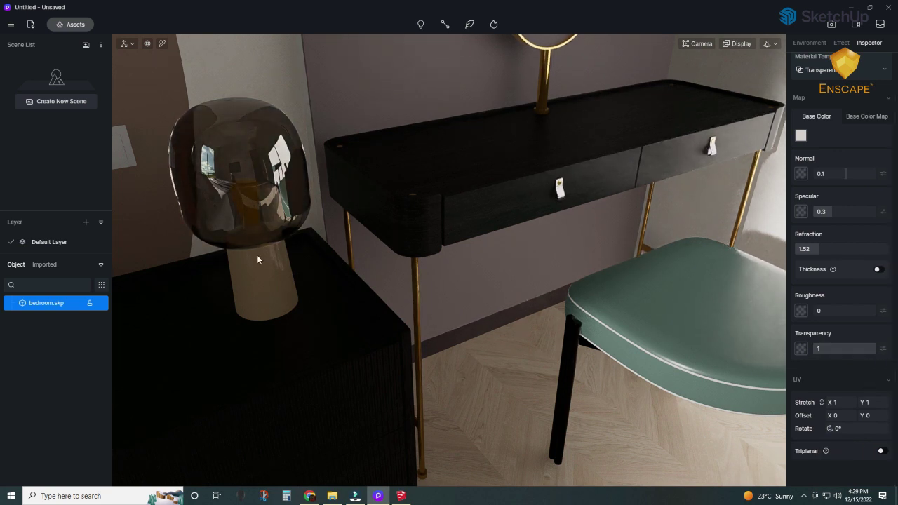
scroll(244, 212, up, 5)
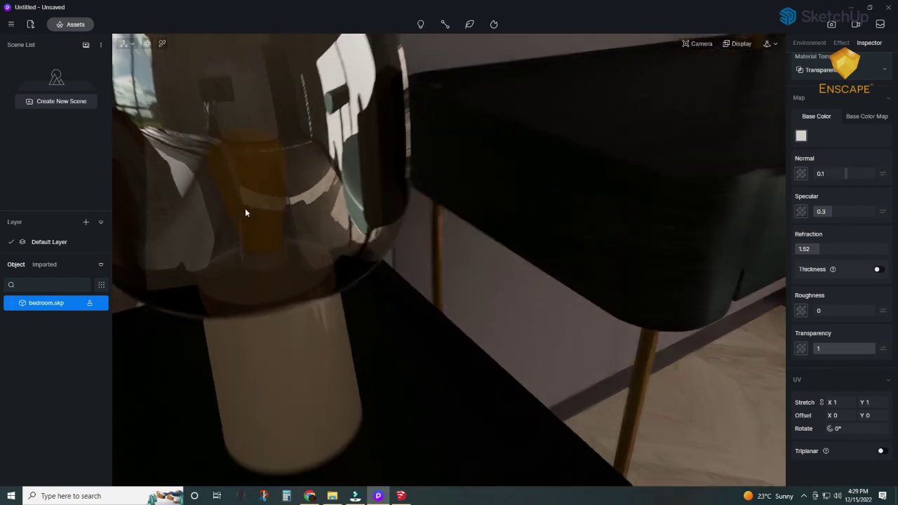
scroll(245, 207, up, 3)
Make the lamp's yellow bulb material emissive with a white glow at intensity 21.1
click(162, 43)
click(393, 175)
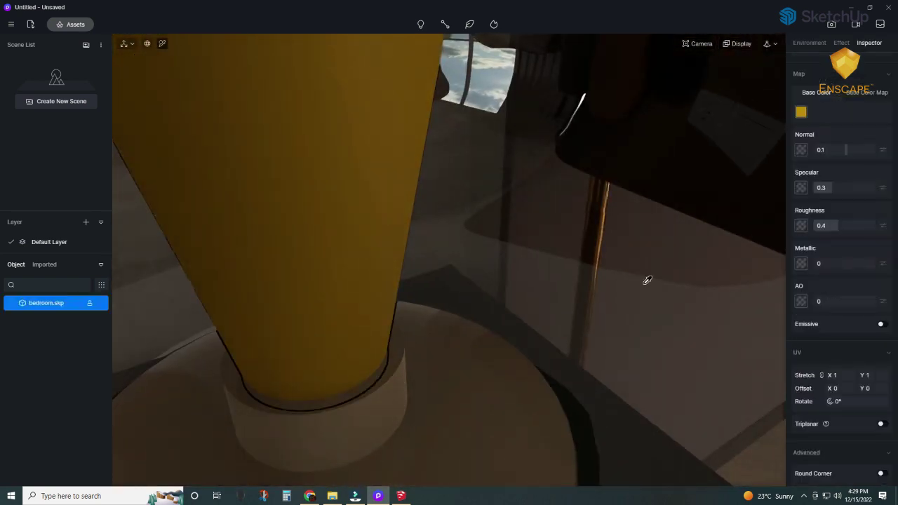
click(881, 324)
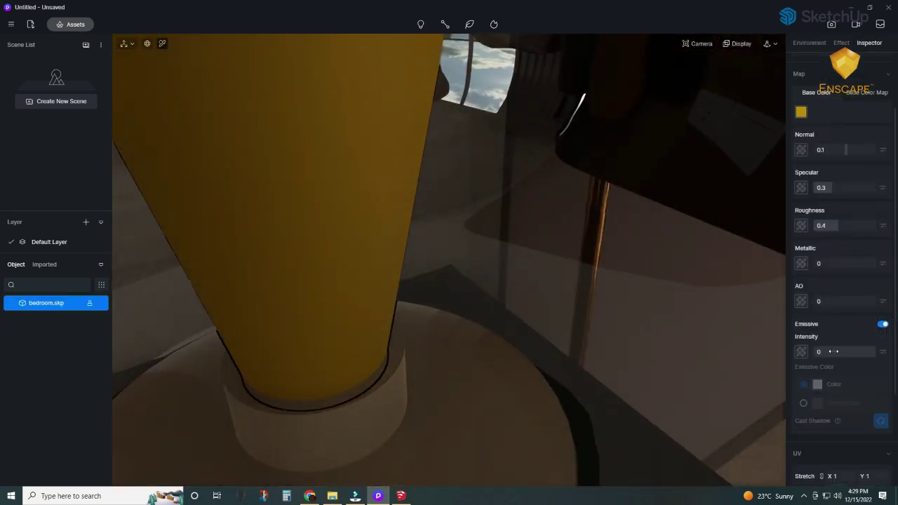
drag(807, 351, 813, 351)
scroll(421, 285, down, 5)
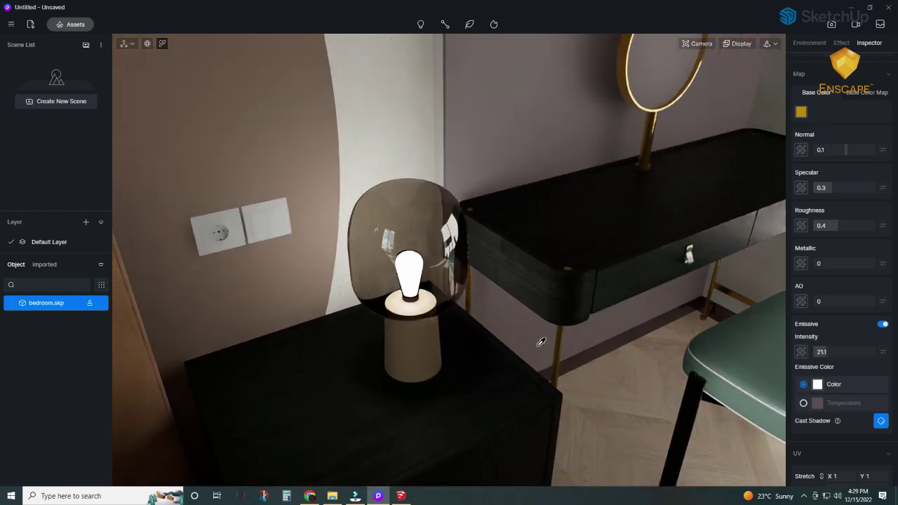
click(398, 296)
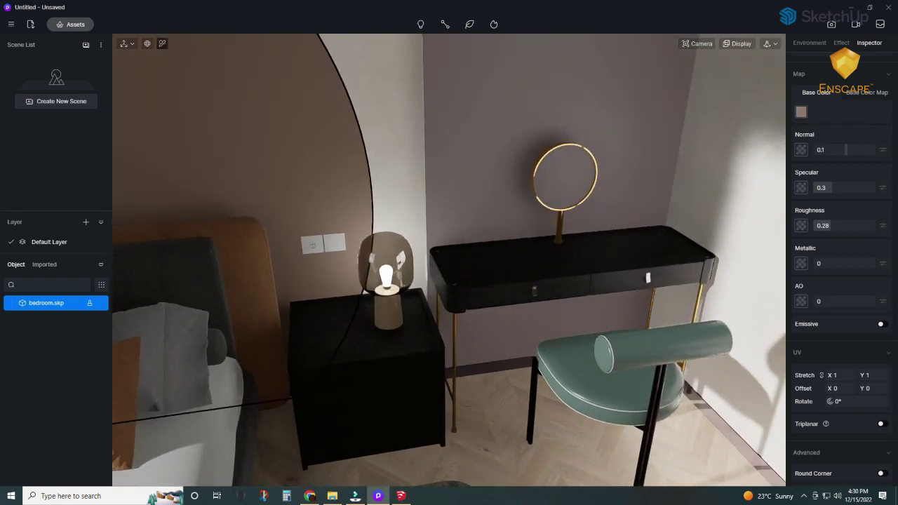
Make the round mirror a smooth metal reflector with roughness 0 and metallic 1
click(572, 242)
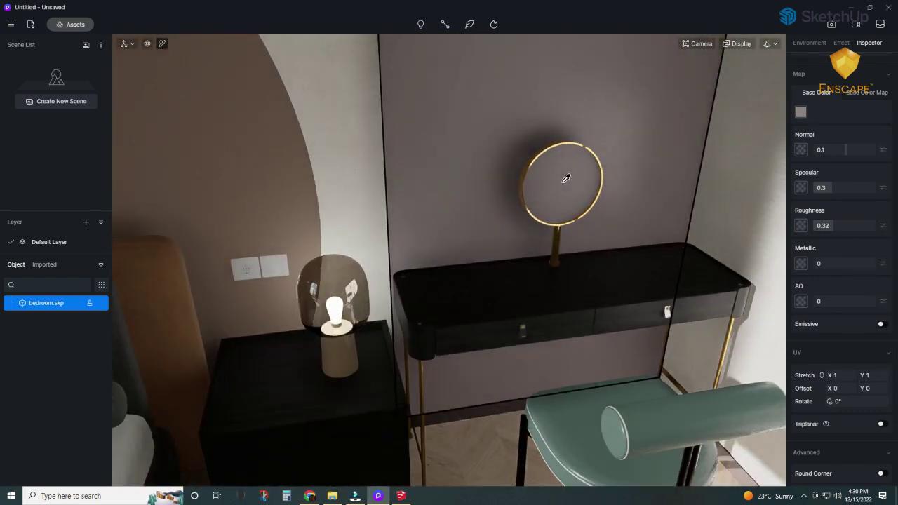
right_drag(599, 160, 477, 188)
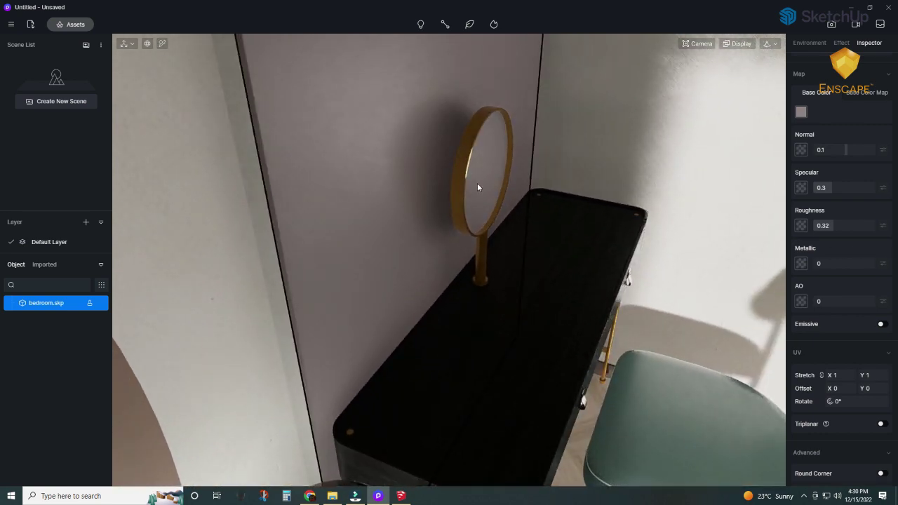
drag(822, 225, 806, 225)
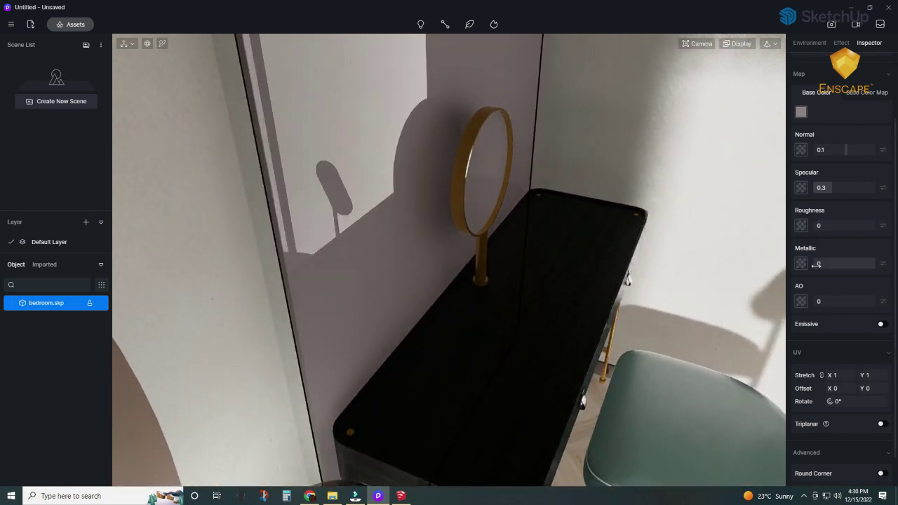
drag(815, 264, 827, 264)
mouse_move(426, 263)
right_down()
mouse_move(148, 194)
mouse_move(271, 233)
mouse_move(306, 257)
mouse_move(164, 196)
right_up()
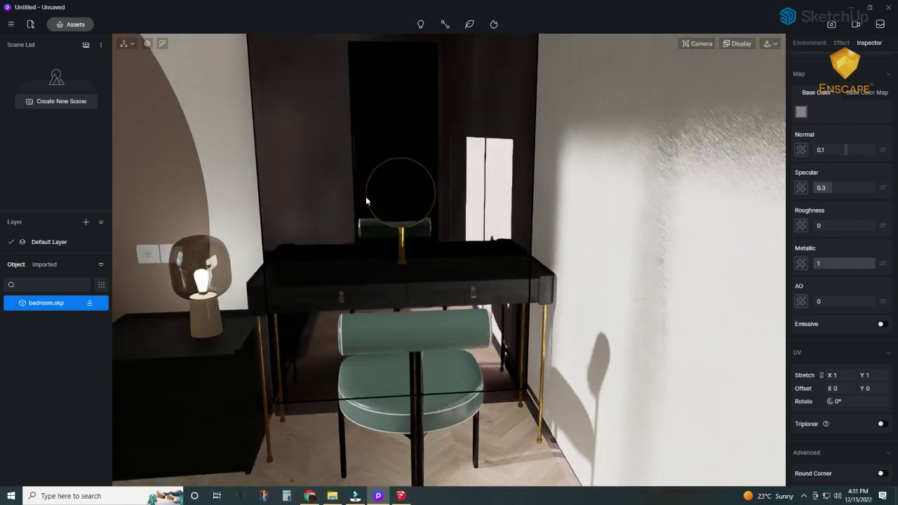
Lower the wall material's roughness to 0.35
right_drag(365, 201, 464, 259)
click(610, 245)
click(161, 44)
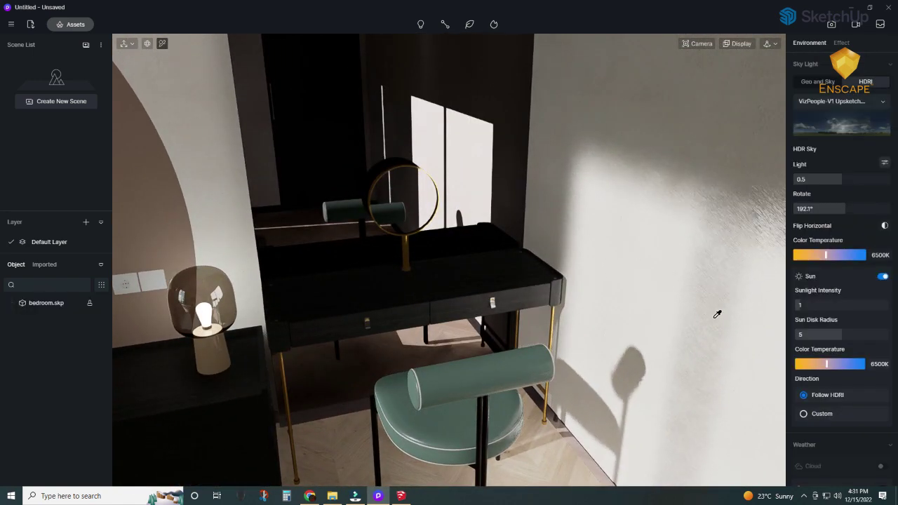
click(715, 315)
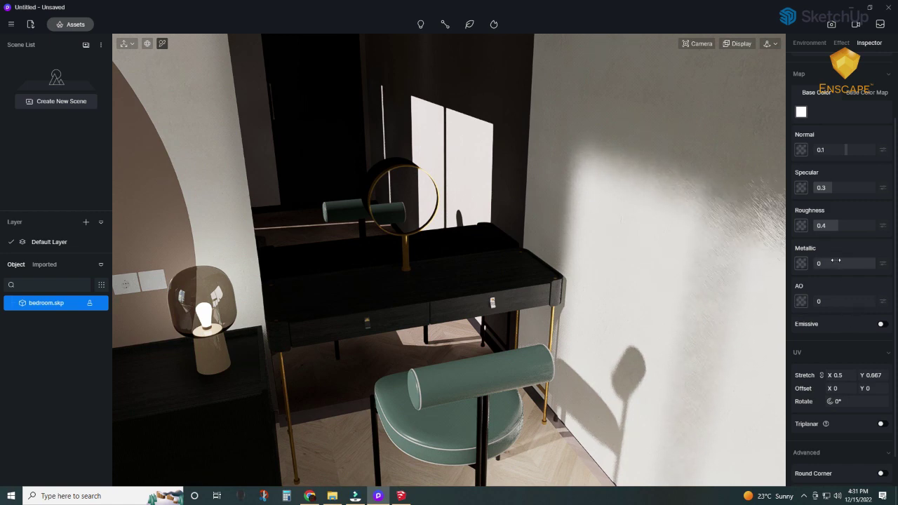
click(832, 225)
Set the bed's cloth material to roughness 0.73 and normal strength 0.2
mouse_move(557, 318)
right_down()
mouse_move(720, 312)
mouse_move(502, 365)
right_up()
scroll(502, 365, up, 5)
click(339, 362)
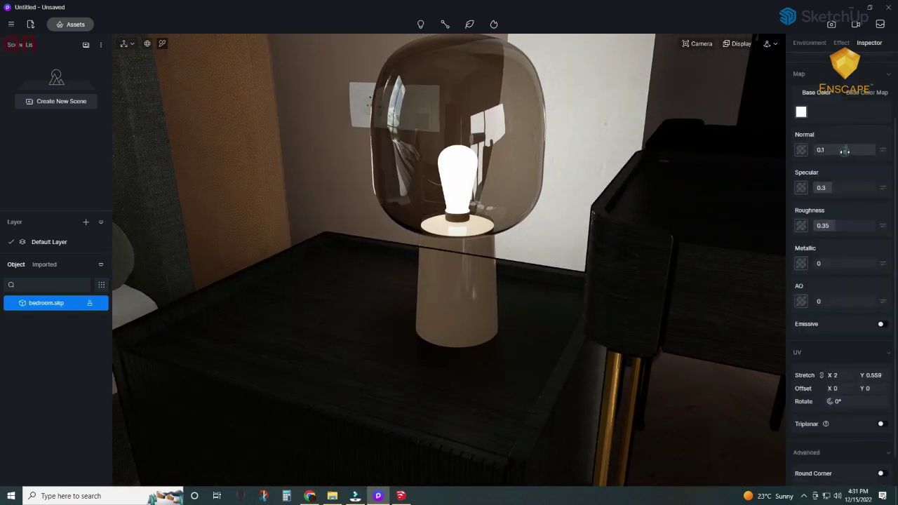
mouse_move(595, 240)
right_down()
mouse_move(165, 230)
mouse_move(489, 329)
right_up()
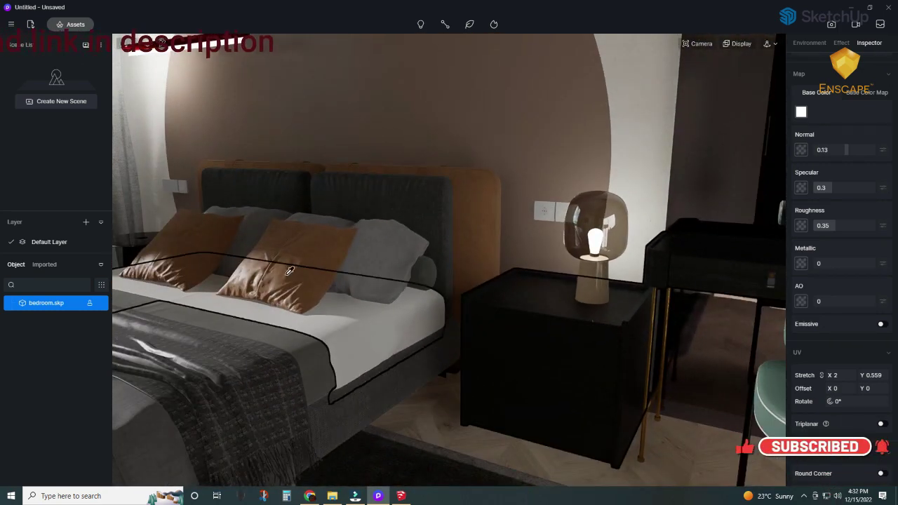
click(286, 267)
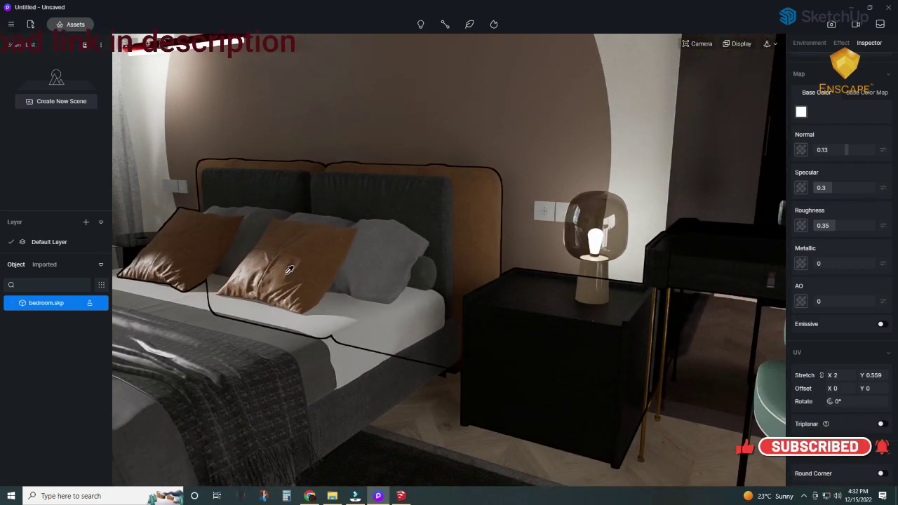
drag(842, 211, 857, 211)
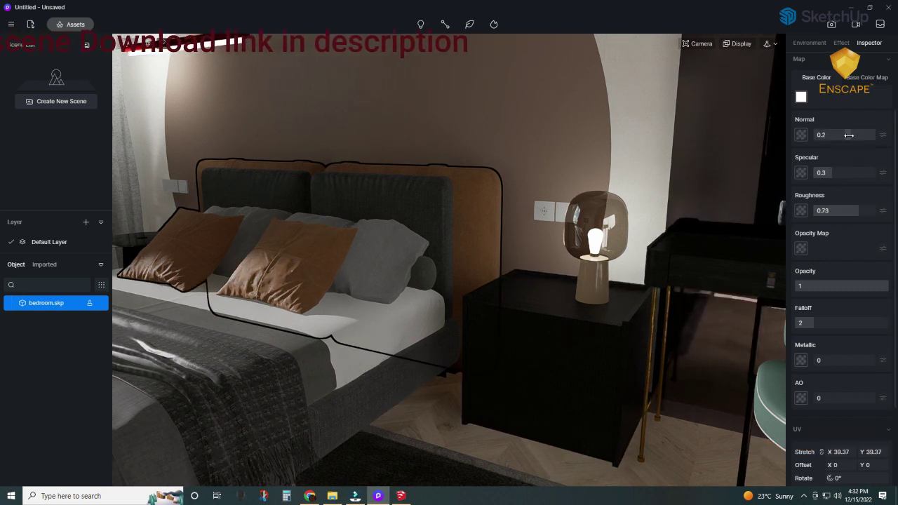
drag(850, 140, 847, 139)
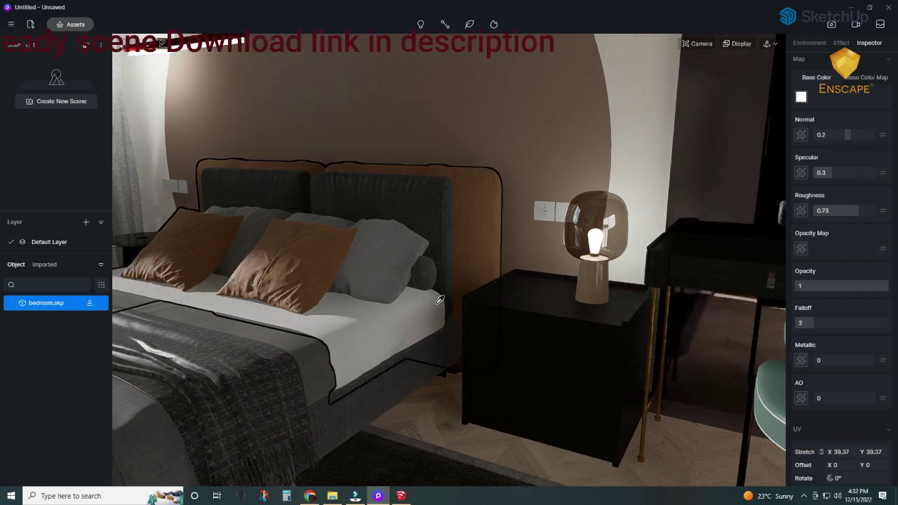
scroll(504, 283, down, 3)
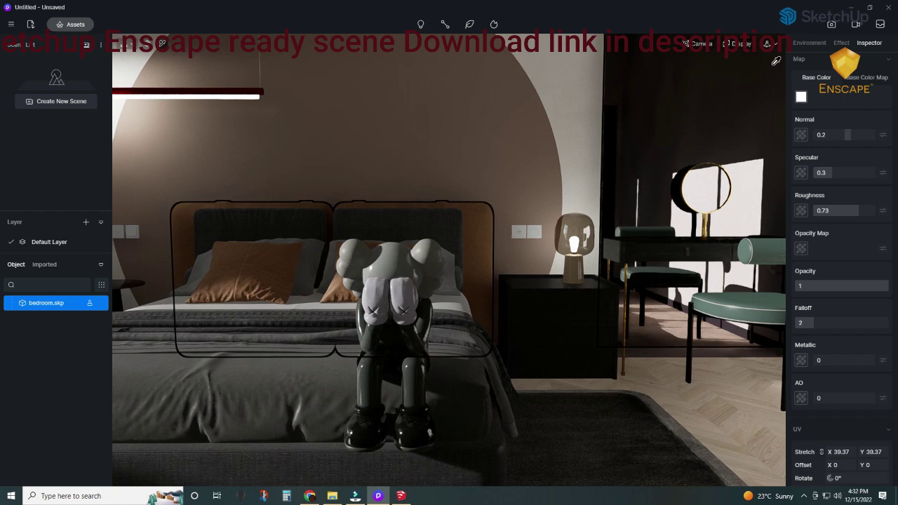
Widen the camera field of view to 92.5 and tilt the view slightly
click(769, 44)
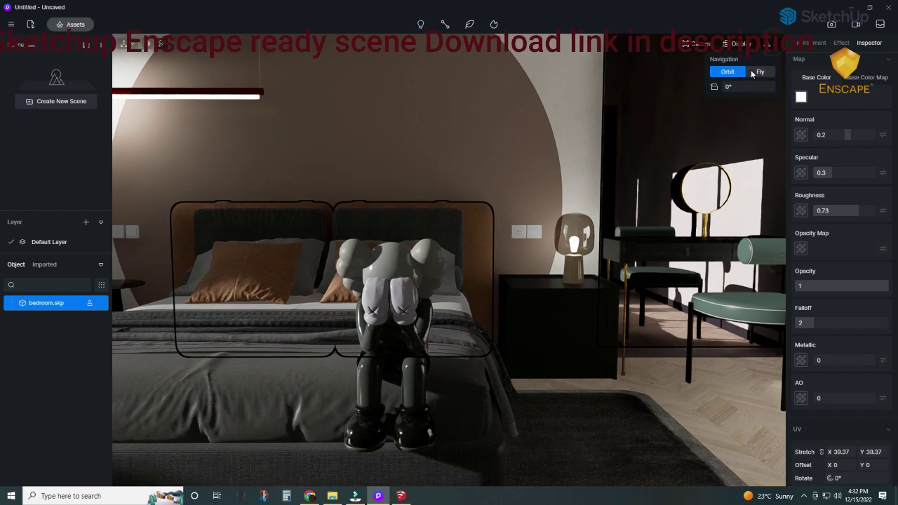
click(550, 169)
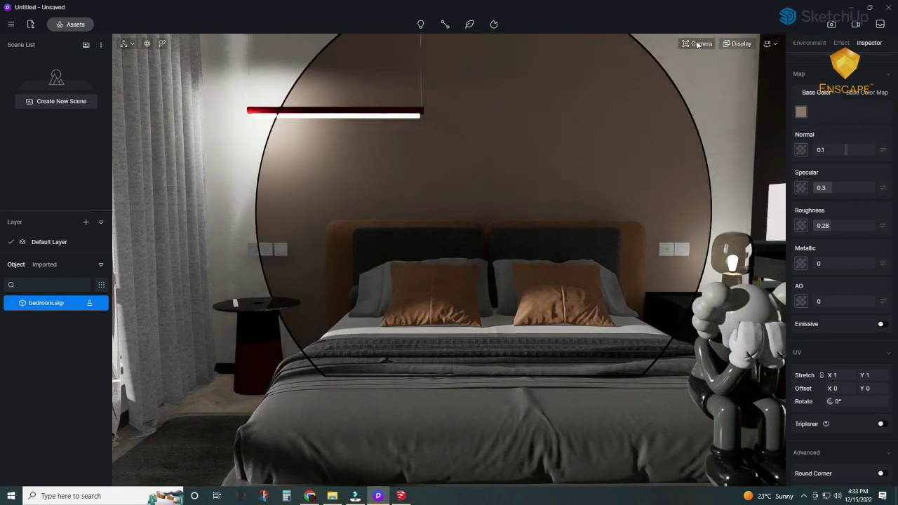
click(697, 44)
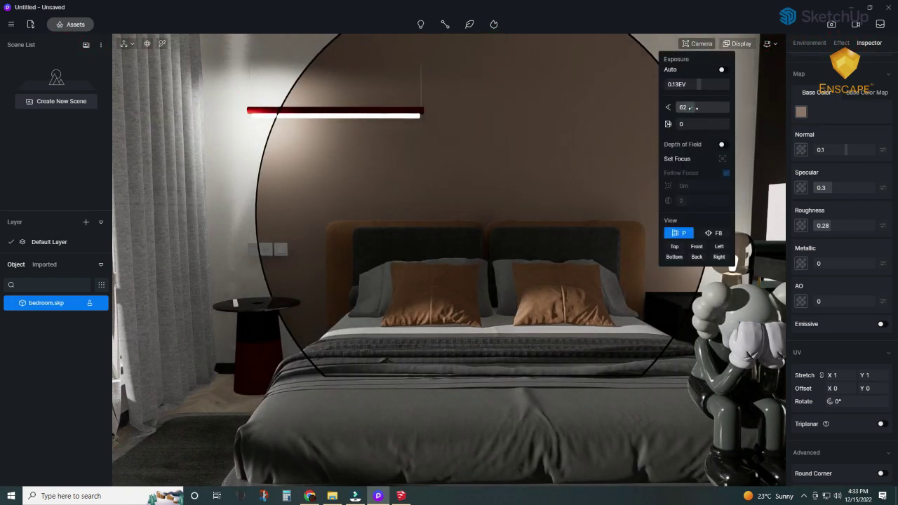
drag(726, 107, 704, 109)
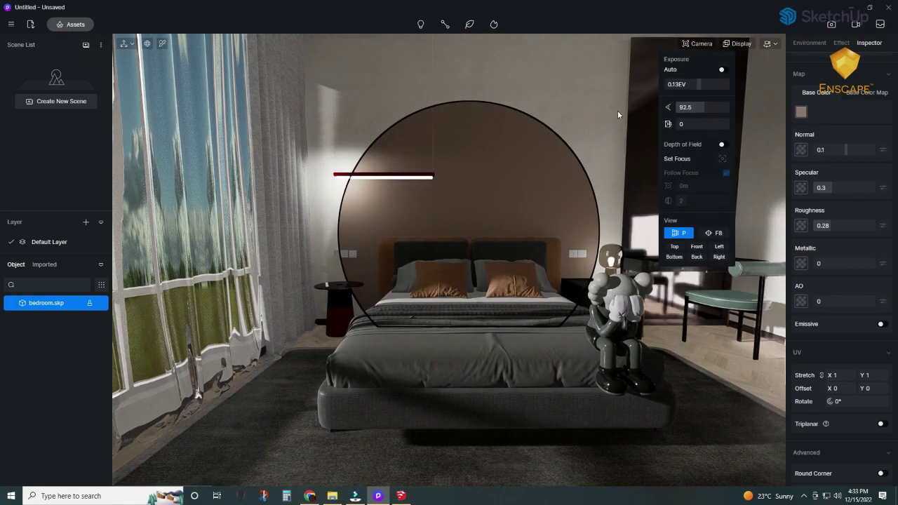
click(617, 111)
scroll(599, 108, up, 3)
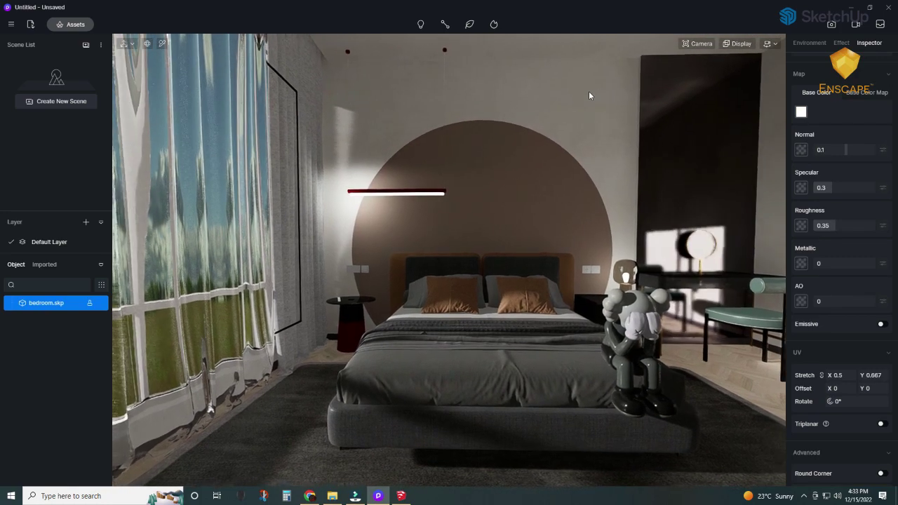
mouse_move(589, 95)
right_down()
mouse_move(591, 83)
mouse_move(583, 97)
right_up()
Move the camera into the room, set field of view 105.4, and save it as Scene 1
click(559, 127)
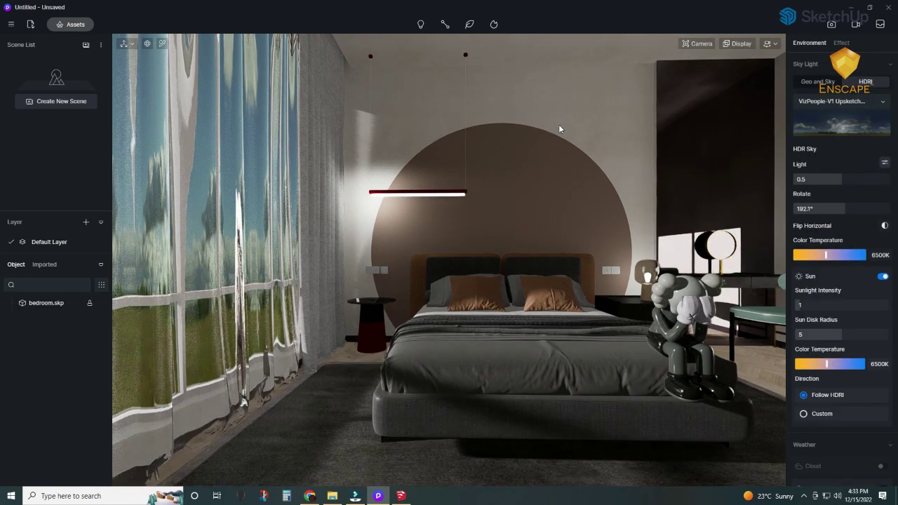
key(w)
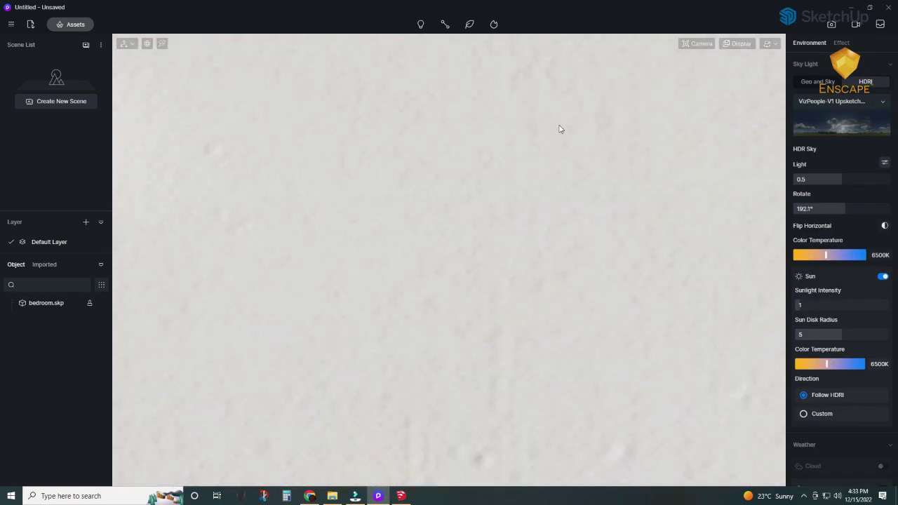
click(697, 44)
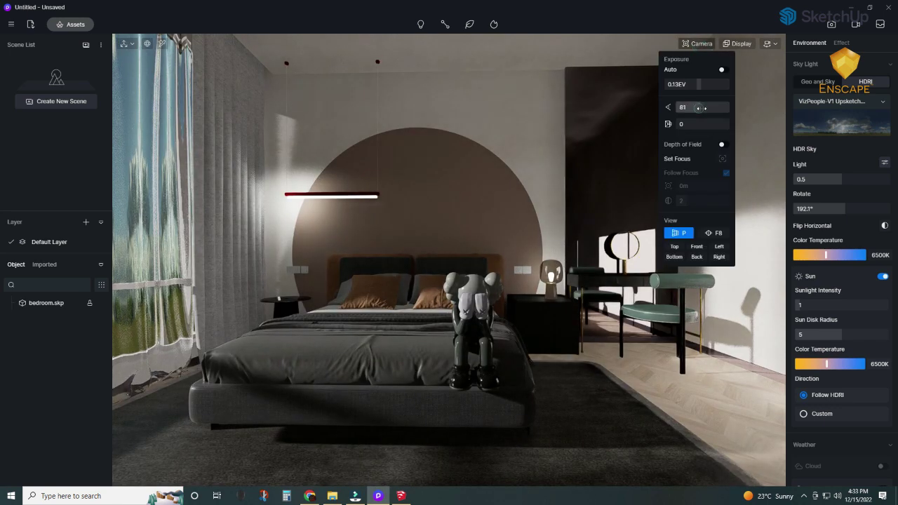
drag(700, 107, 708, 108)
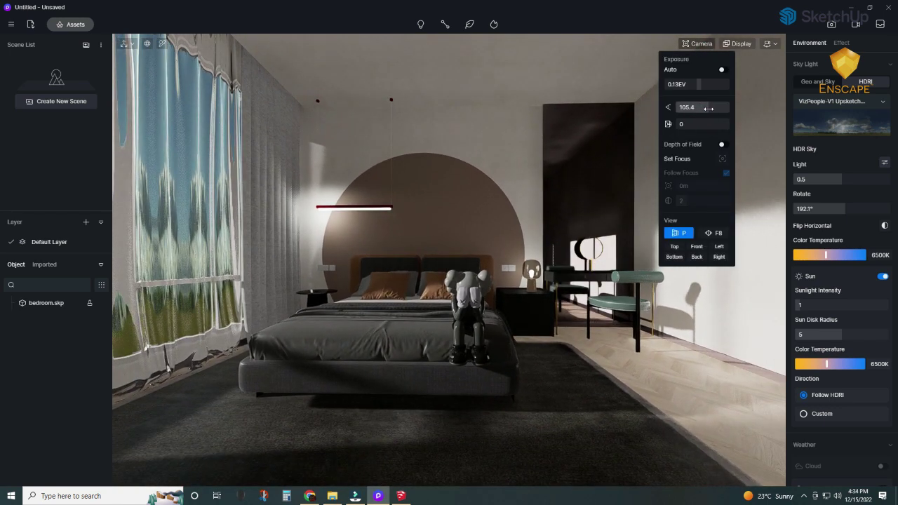
click(502, 144)
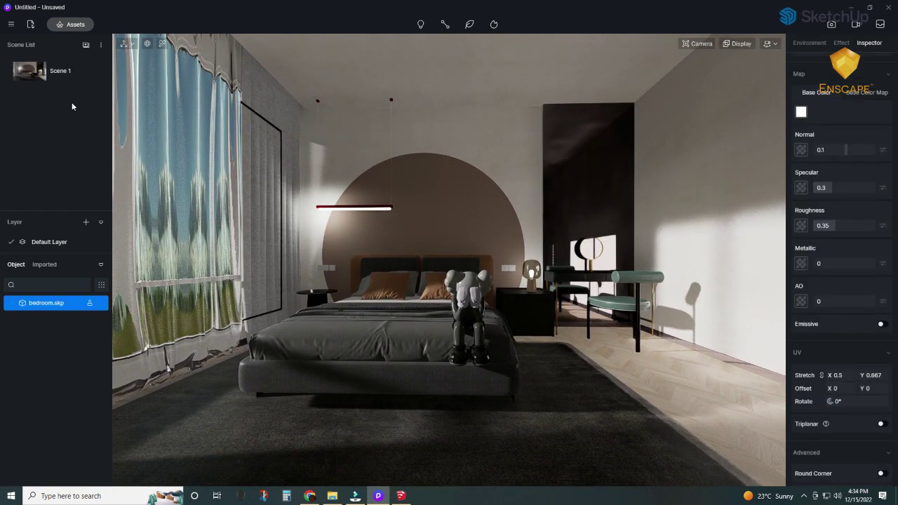
Lower the KAWS figurine's grey material roughness from 0.4 to 0.17
scroll(364, 211, up, 5)
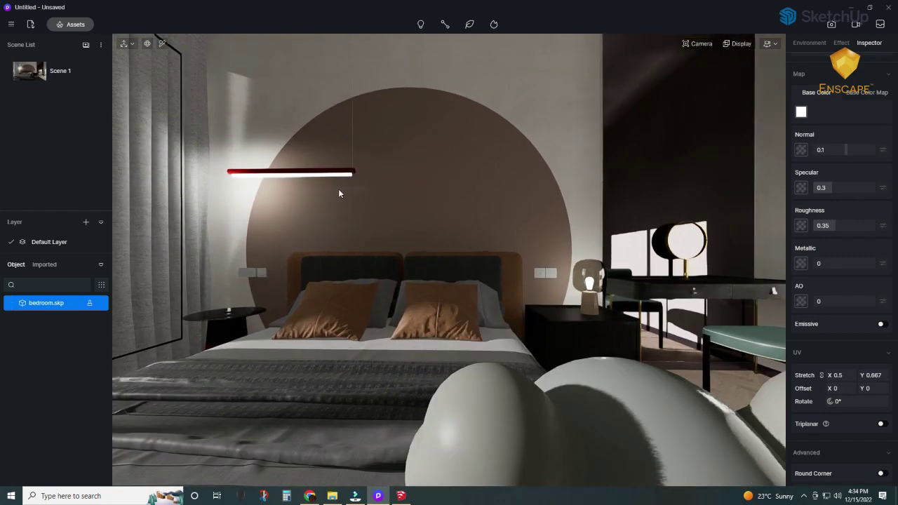
drag(338, 189, 413, 279)
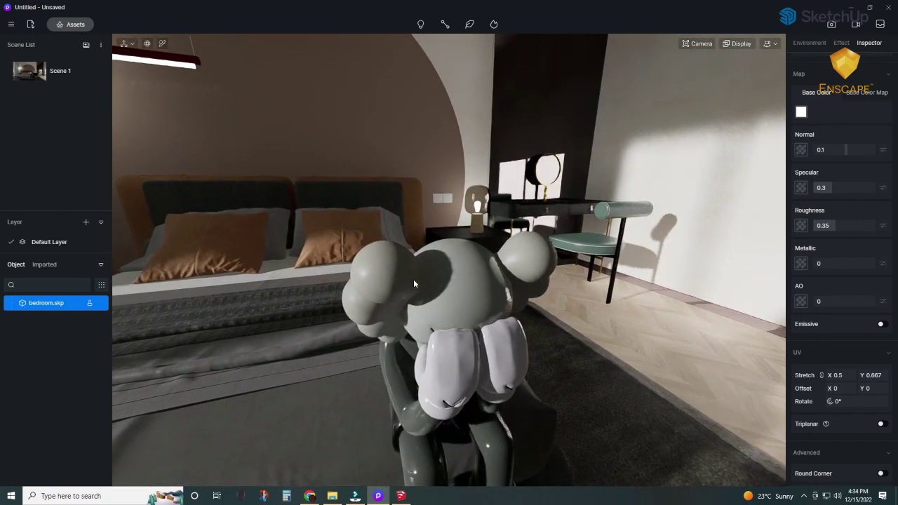
click(413, 279)
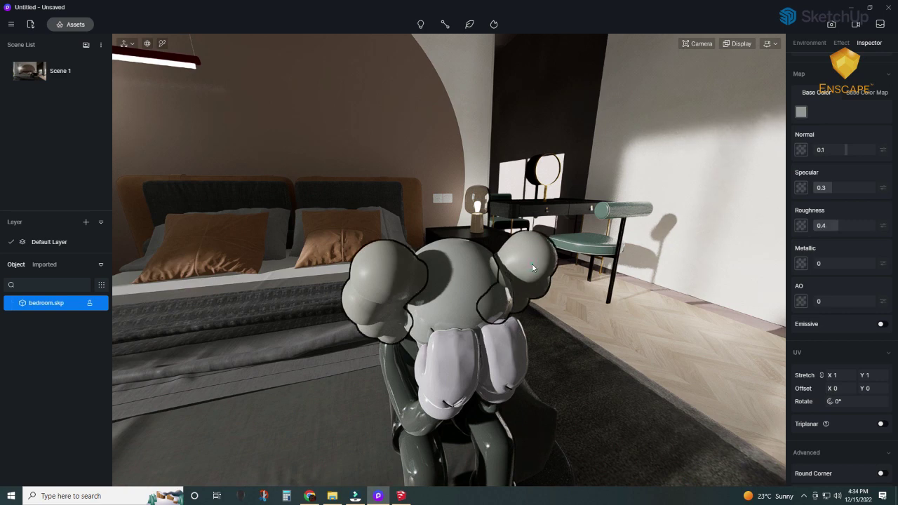
drag(829, 229, 824, 231)
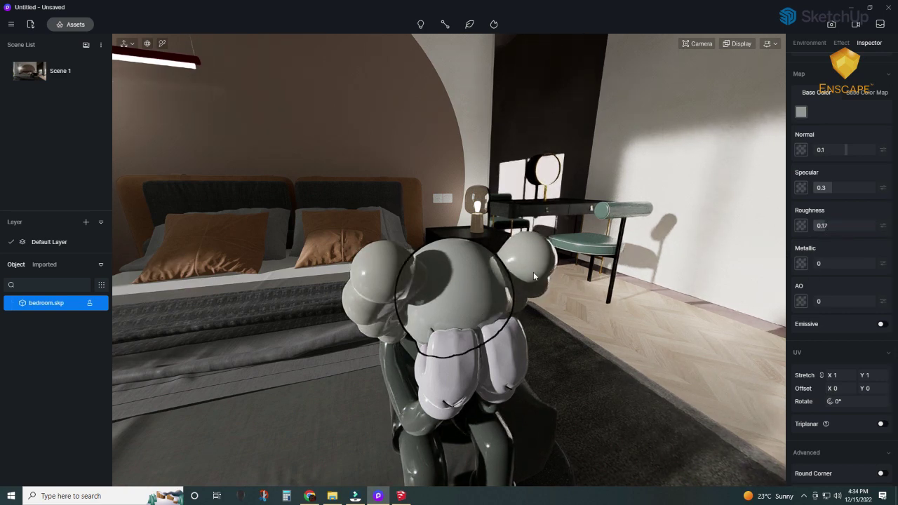
mouse_move(457, 328)
mouse_down()
mouse_move(327, 281)
mouse_move(303, 94)
mouse_move(340, 178)
mouse_move(295, 100)
mouse_up()
click(766, 43)
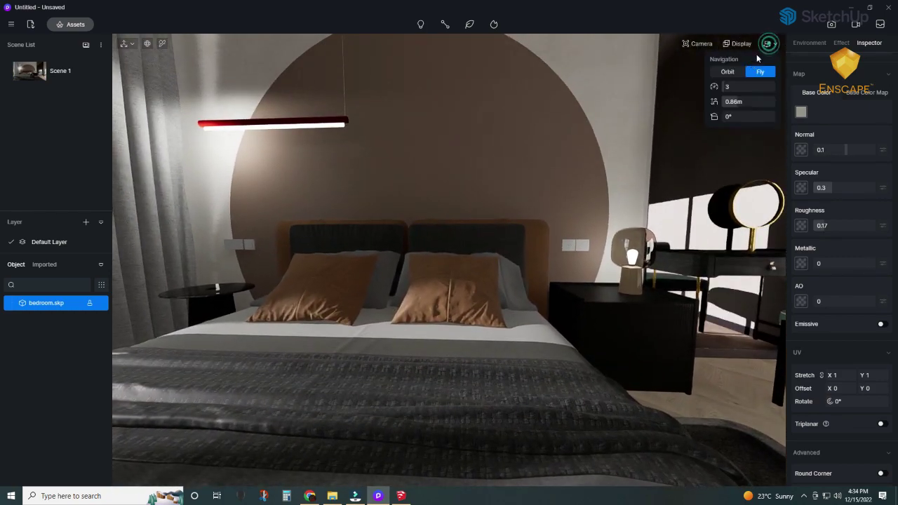
mouse_move(296, 171)
mouse_down()
mouse_move(326, 254)
mouse_move(434, 186)
mouse_up()
scroll(327, 253, down, 5)
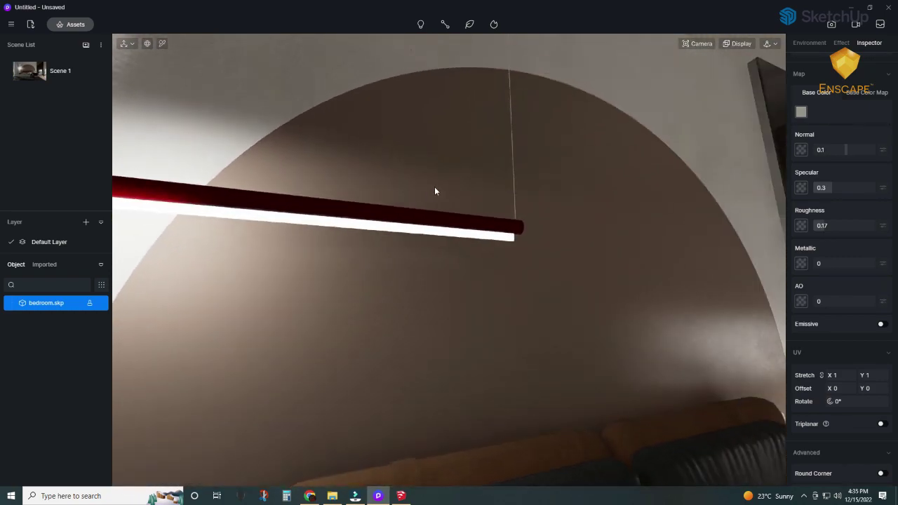
Place strip light LightBelt_C_0 under the pendant lamp rod and nudge it into alignment
scroll(407, 211, down, 3)
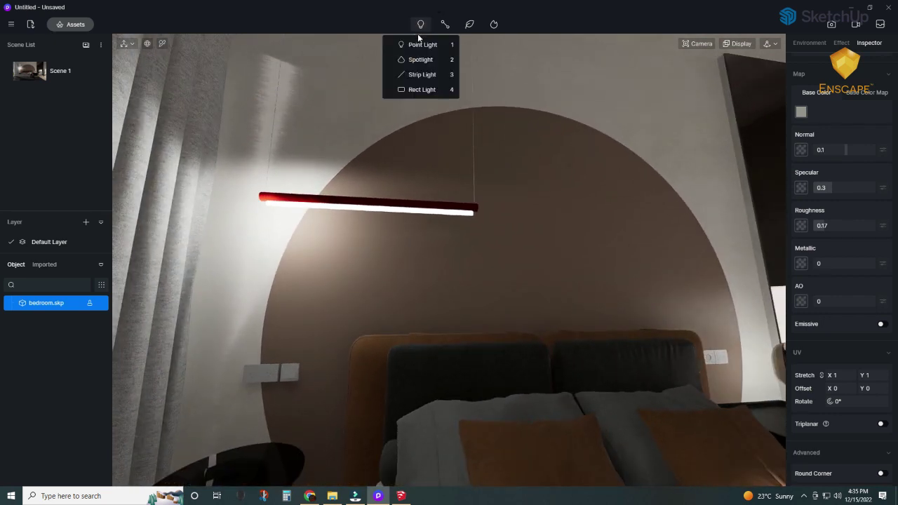
click(417, 73)
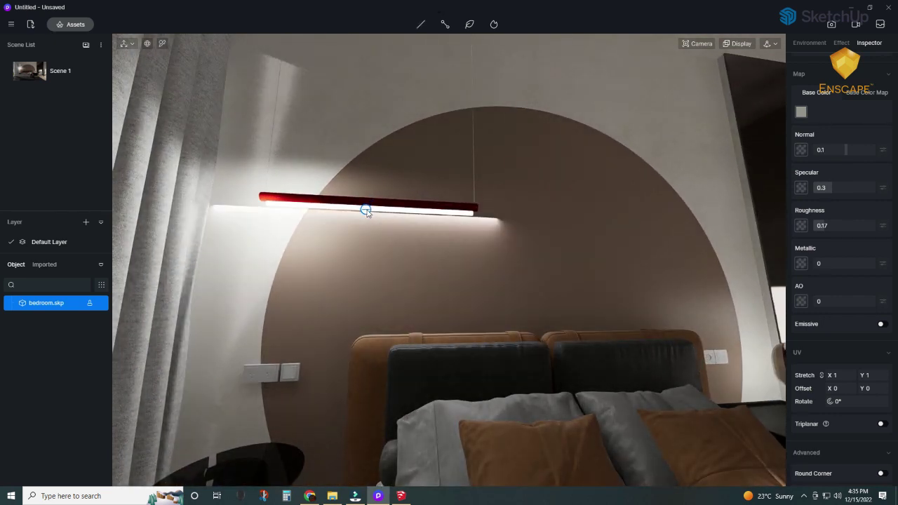
click(365, 211)
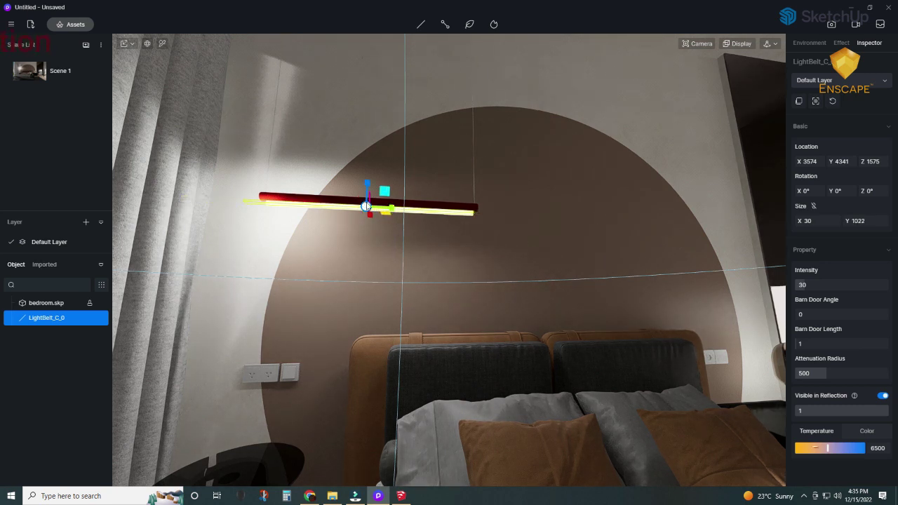
mouse_move(379, 210)
mouse_down()
mouse_move(395, 210)
mouse_move(388, 212)
mouse_up()
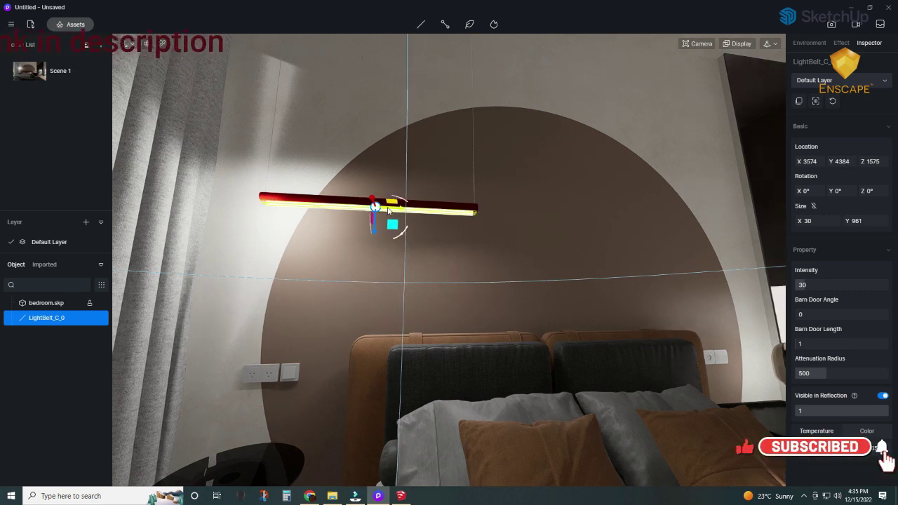
middle_drag(388, 208, 375, 236)
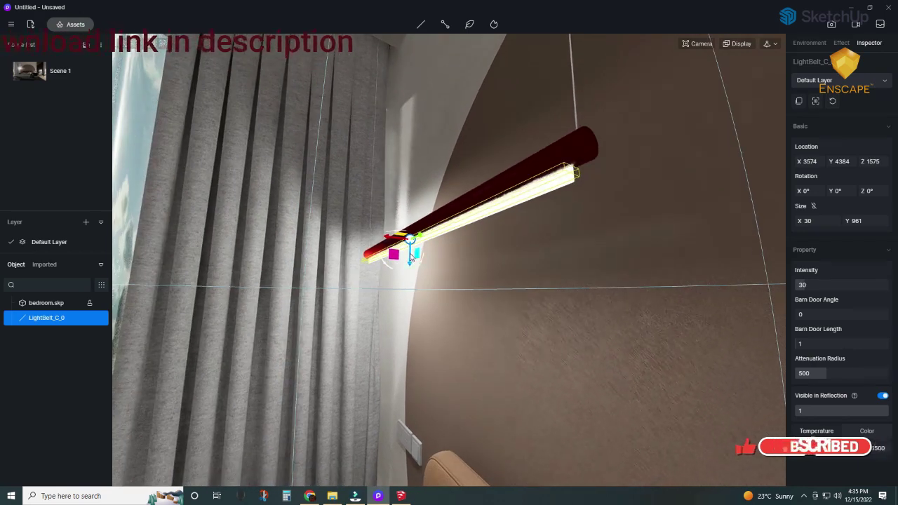
drag(410, 251, 410, 260)
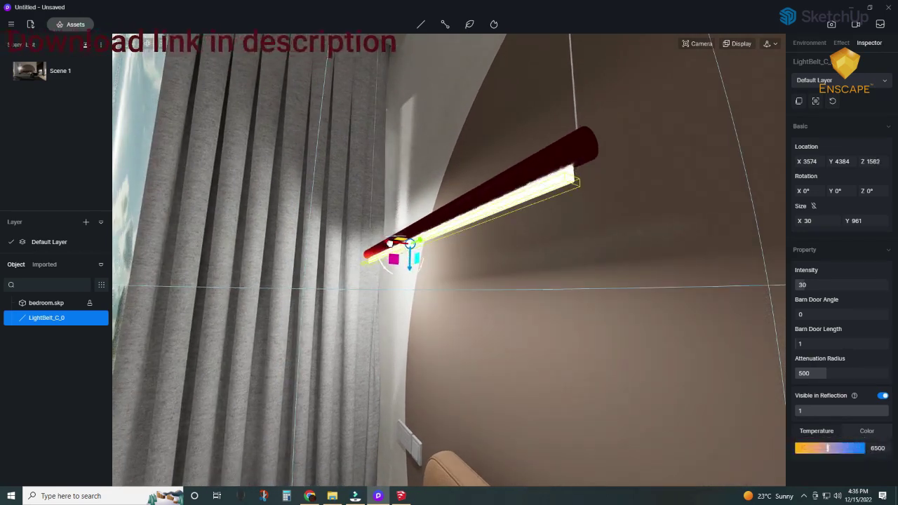
drag(501, 195, 505, 197)
Change the pendant rod's base colour from dark red to a warm brown
click(533, 151)
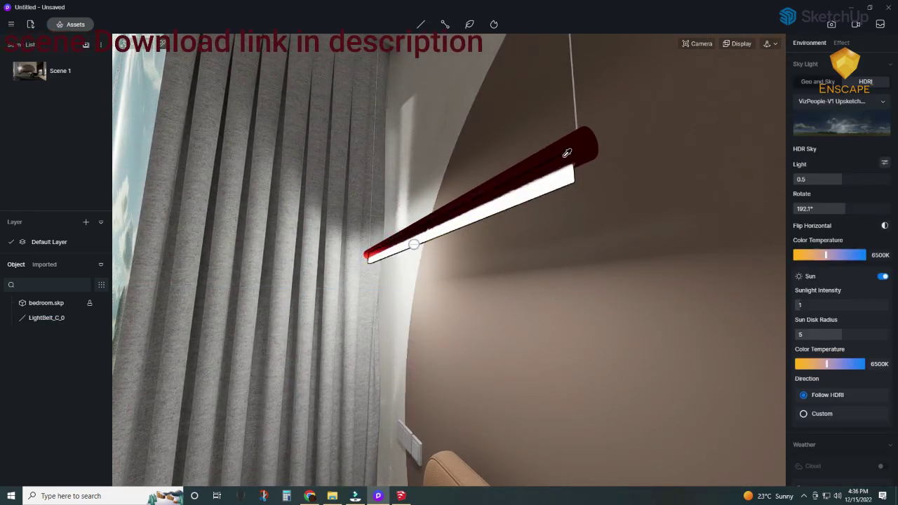
click(801, 111)
mouse_move(822, 160)
mouse_down()
mouse_move(821, 174)
mouse_move(870, 160)
mouse_up()
click(812, 195)
click(862, 165)
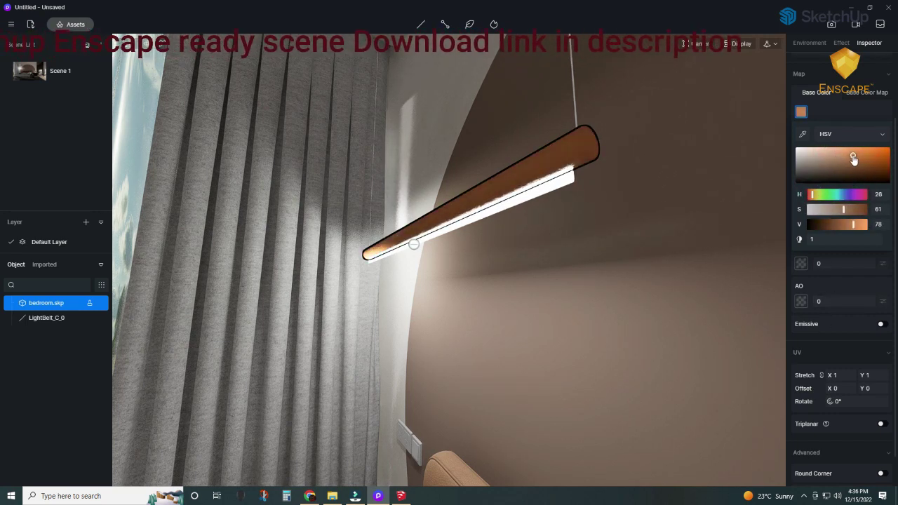
click(834, 309)
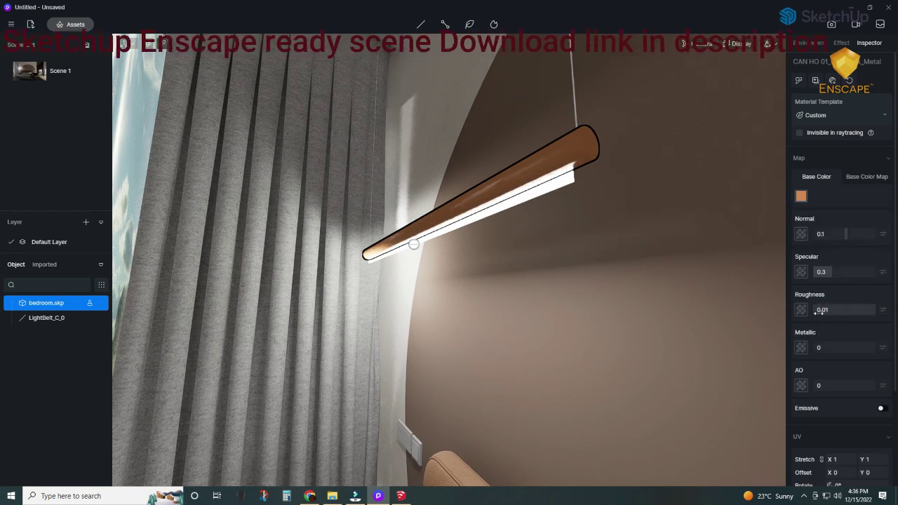
Set the rod material's roughness to 0.06 and metallic to 0.89
drag(834, 309, 806, 310)
drag(820, 347, 856, 352)
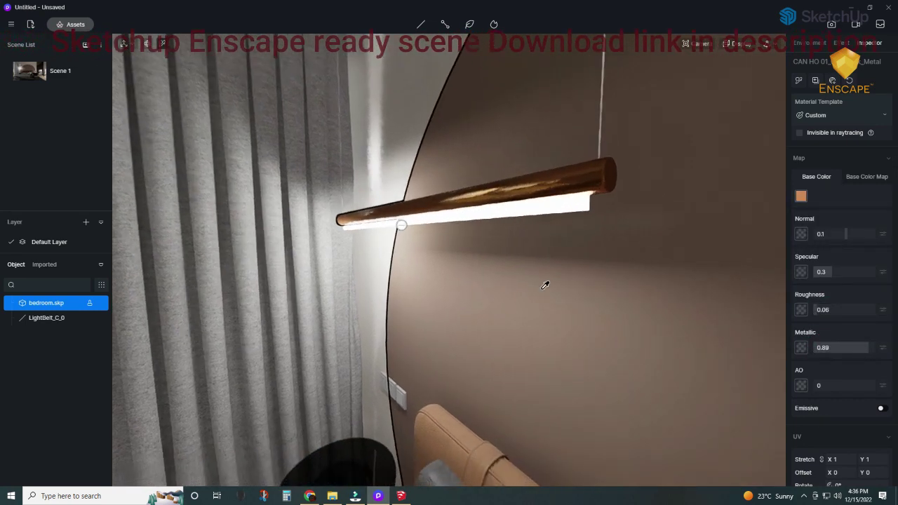
drag(526, 245, 573, 282)
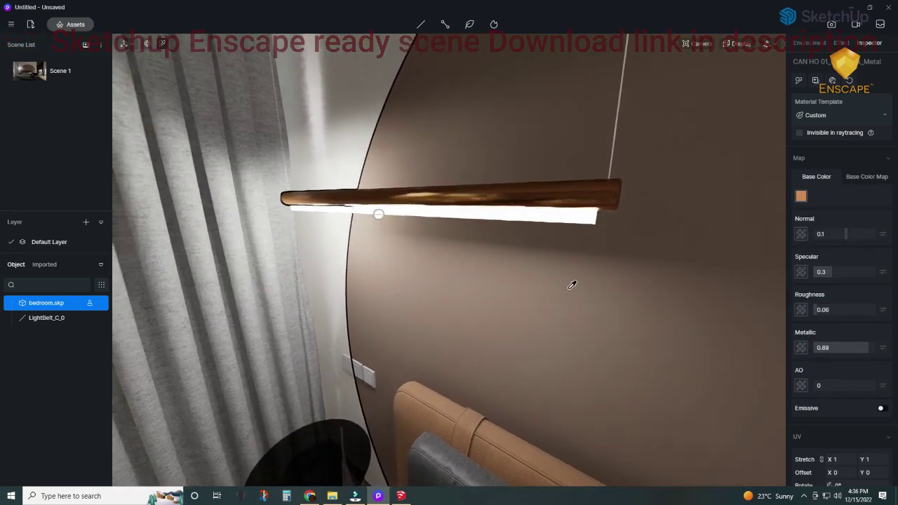
click(387, 222)
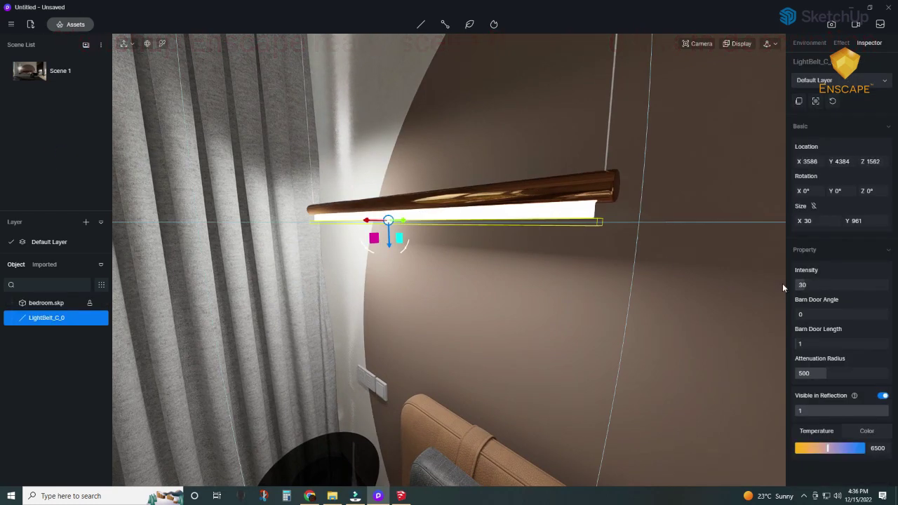
drag(505, 301, 531, 300)
Load a grey texture image as wall 2's base colour map
click(679, 302)
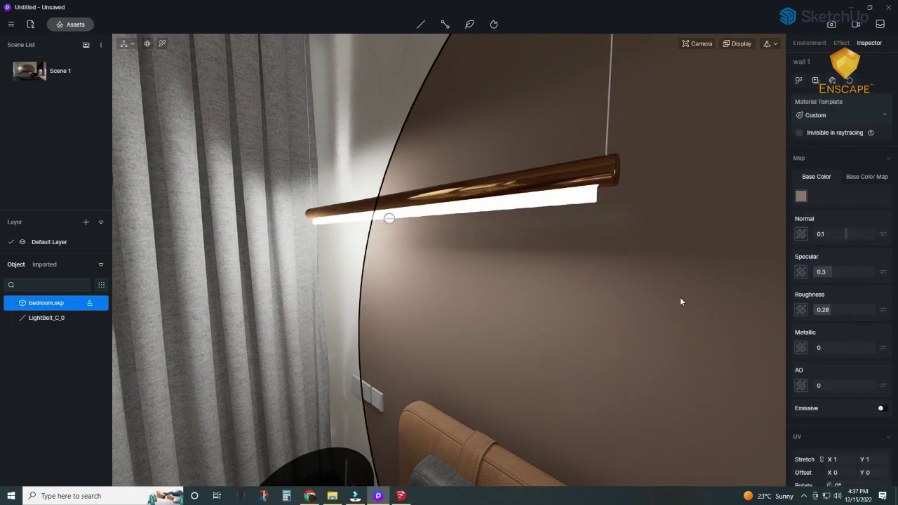
drag(702, 301, 678, 174)
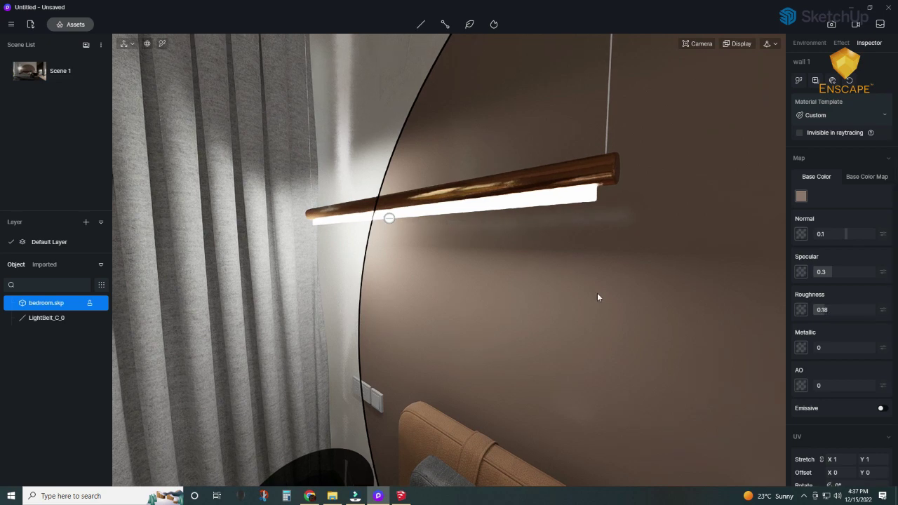
click(386, 111)
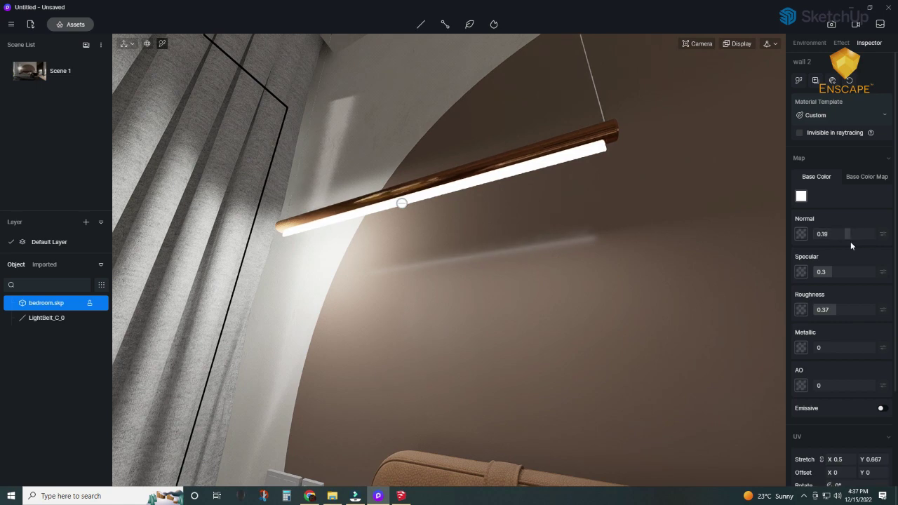
click(801, 234)
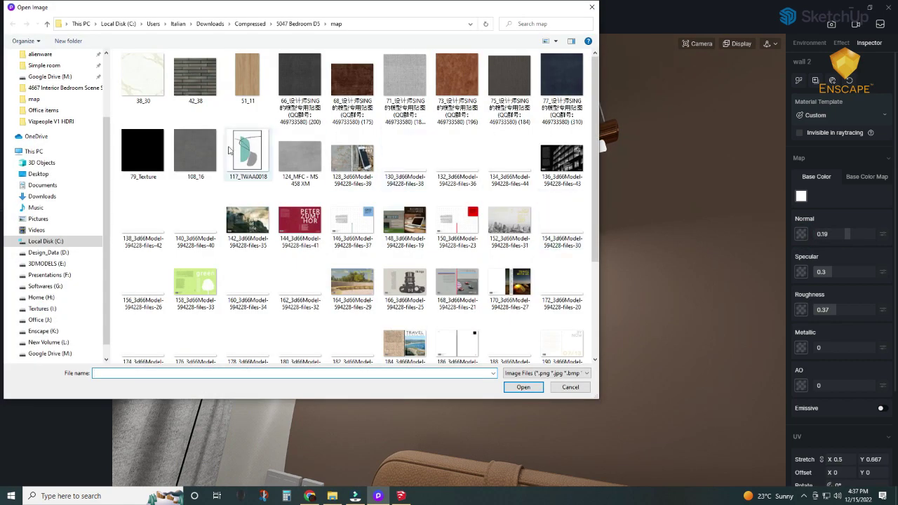
click(570, 387)
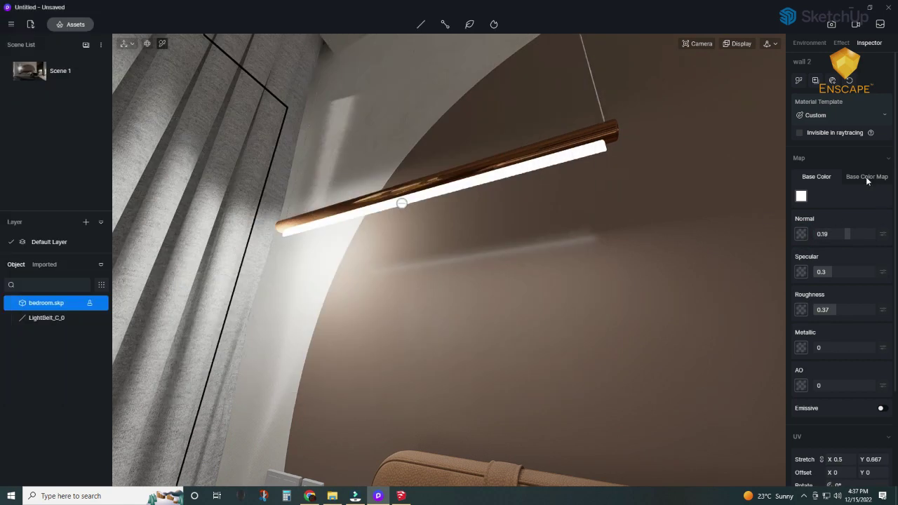
click(801, 196)
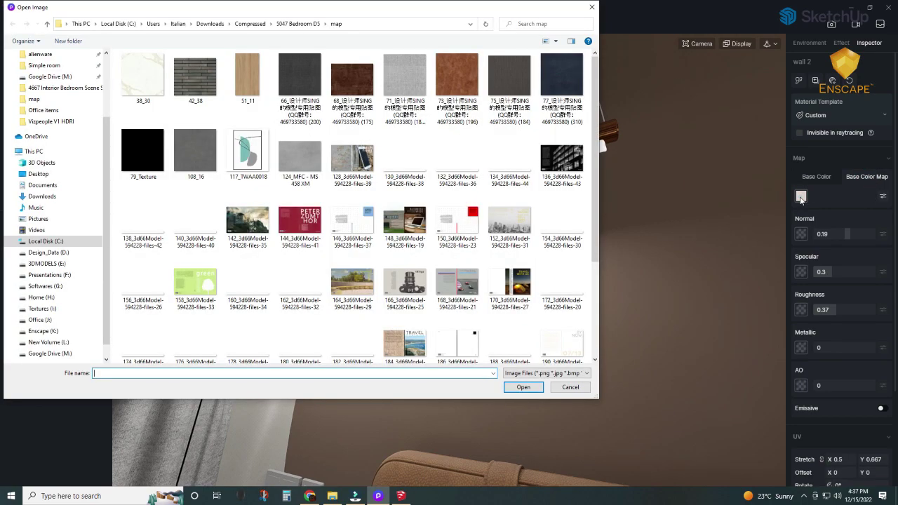
click(580, 387)
click(801, 196)
double_click(295, 158)
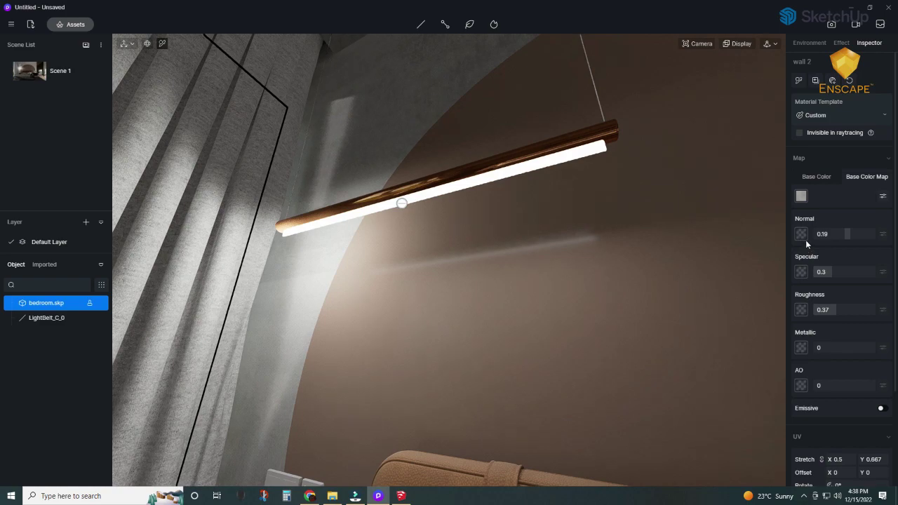
key(ctrl+z)
Return to Scene 1, rotate the HDRI sky to 147.1° and set HDR sky light 0.6
scroll(430, 198, down, 5)
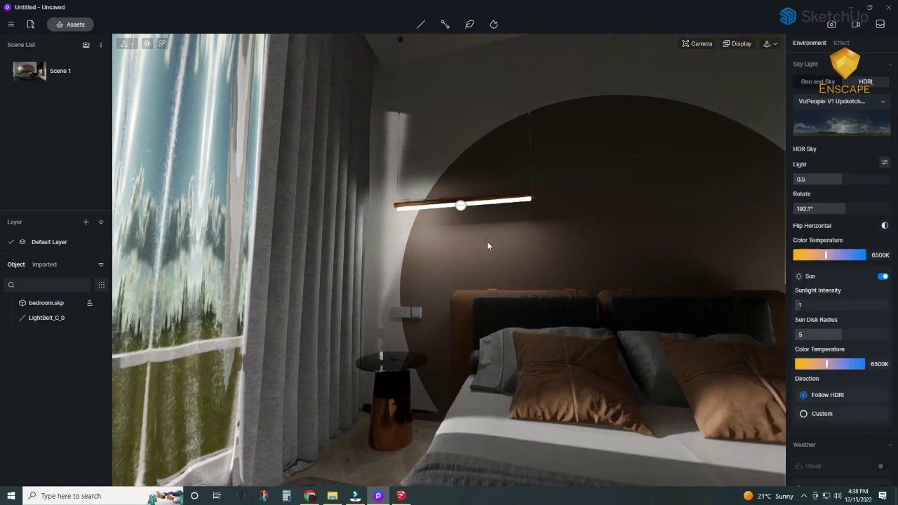
click(42, 71)
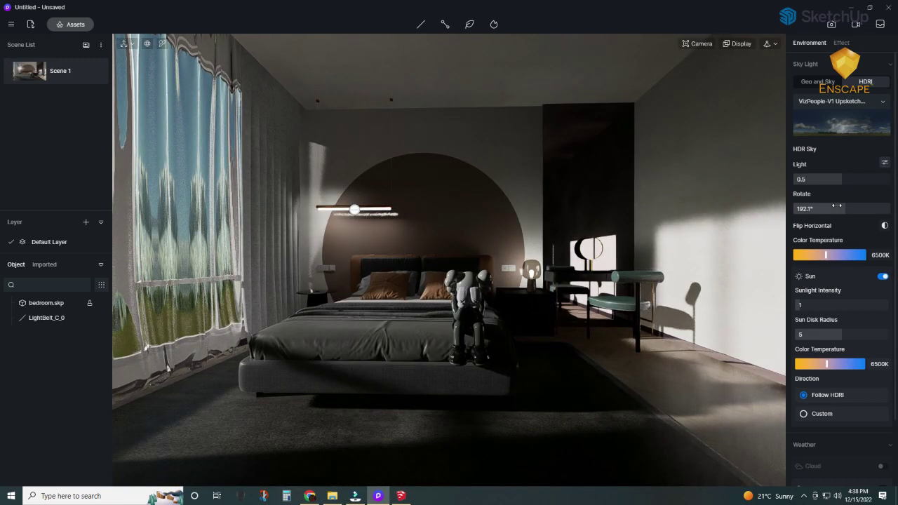
drag(841, 209, 832, 212)
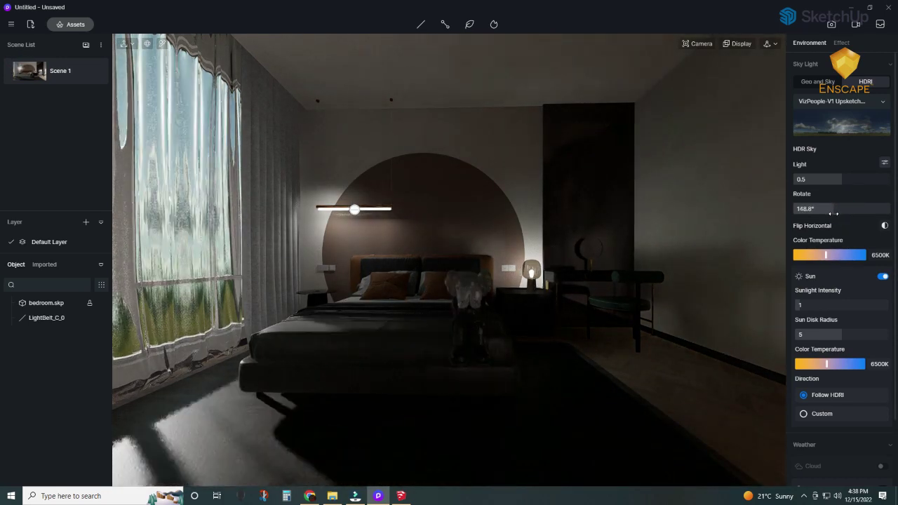
drag(841, 179, 851, 180)
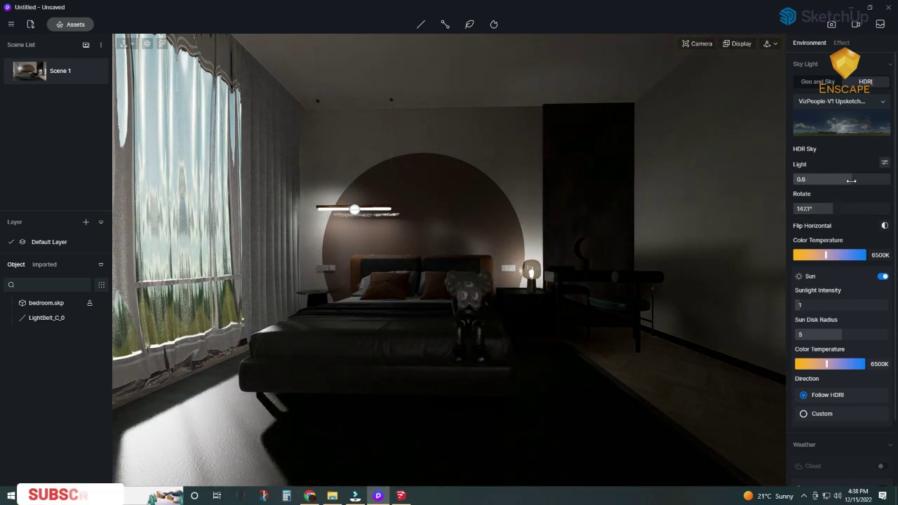
click(798, 306)
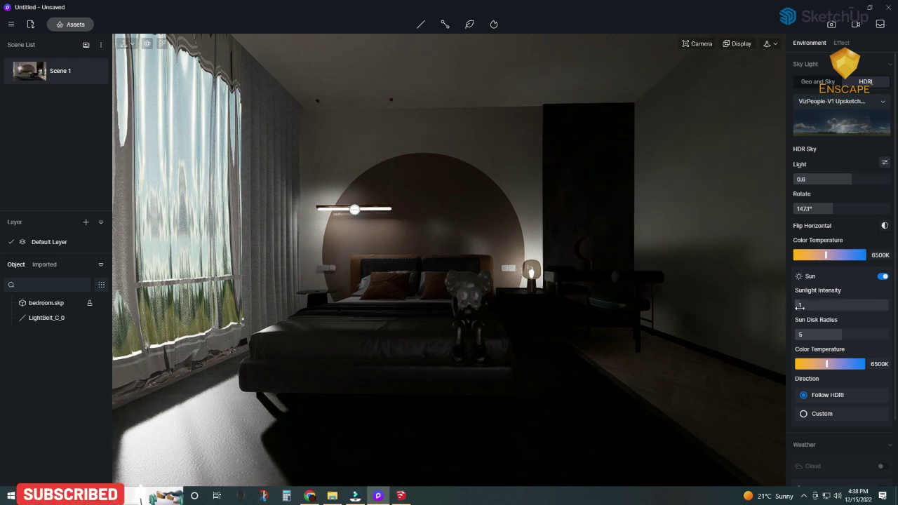
Load a custom HDRI rotated to 188.7°, with sun disk radius 6.5 and sunlight intensity 1.7
click(845, 117)
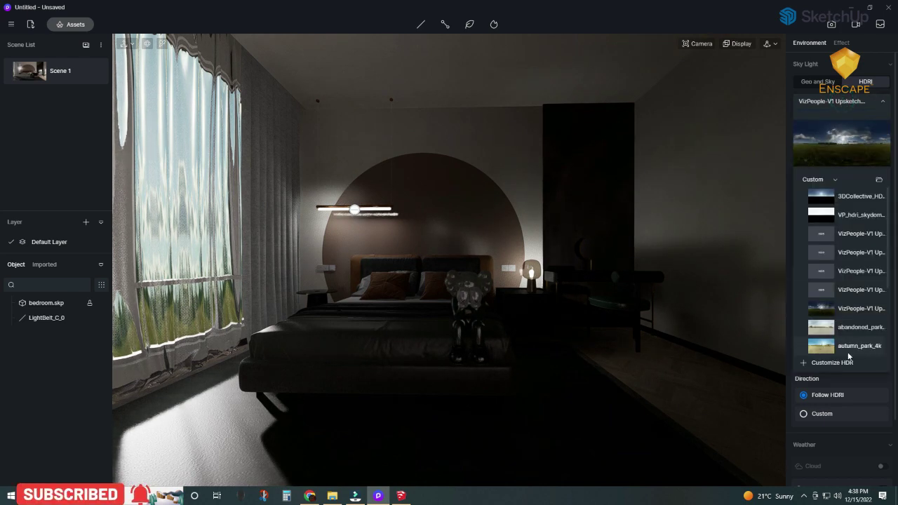
click(834, 361)
double_click(260, 111)
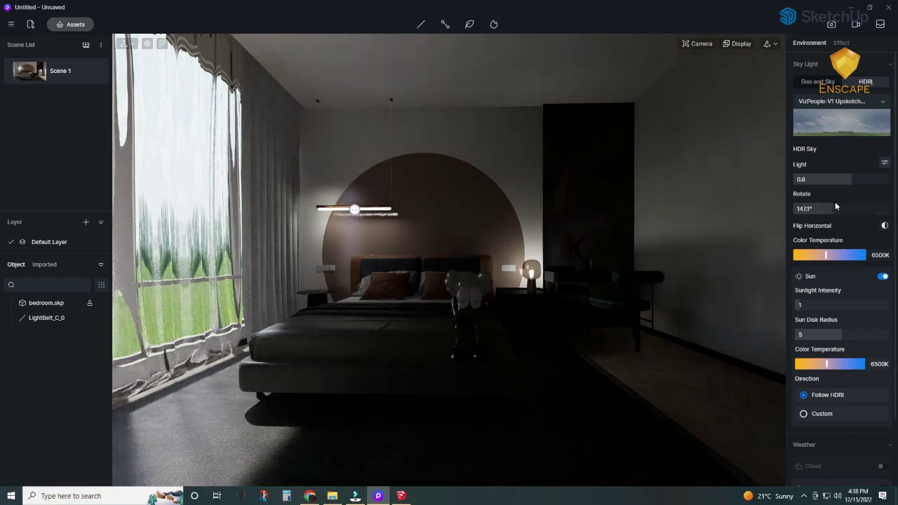
drag(835, 204, 846, 231)
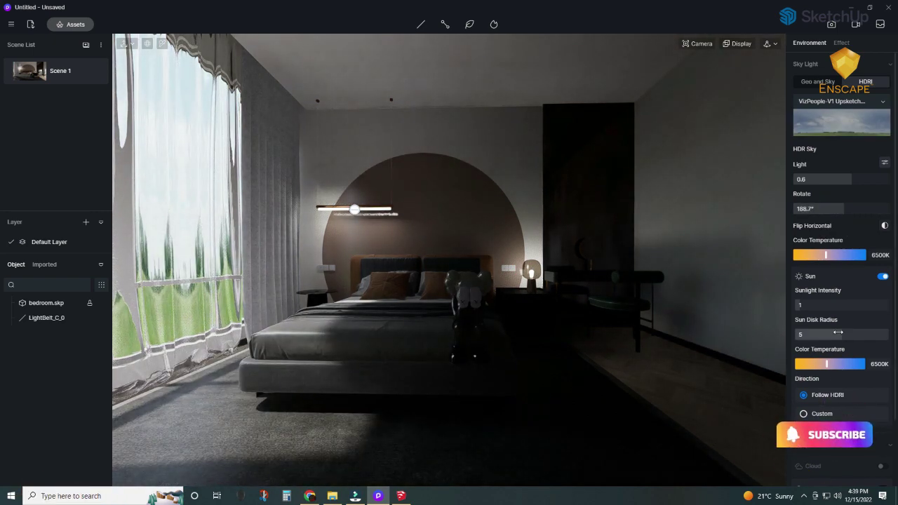
drag(840, 334, 845, 335)
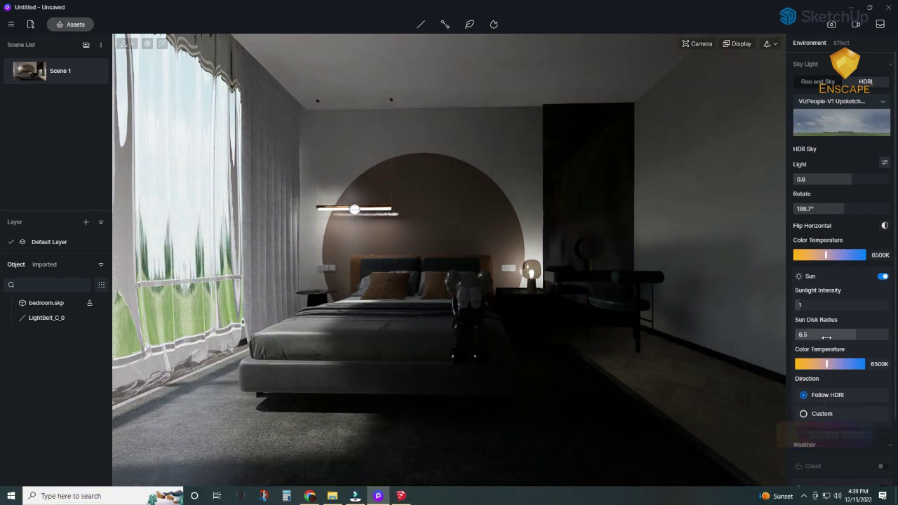
drag(800, 306, 804, 305)
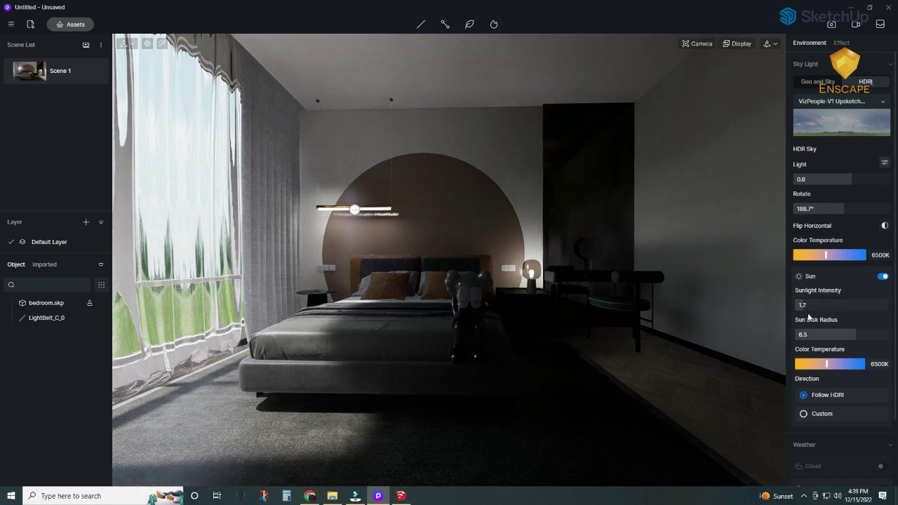
scroll(834, 336, down, 3)
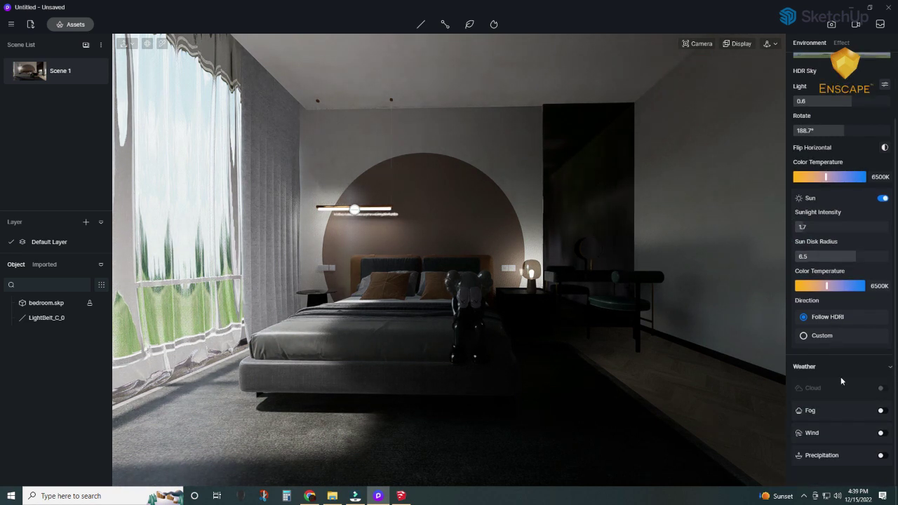
scroll(838, 194, up, 1)
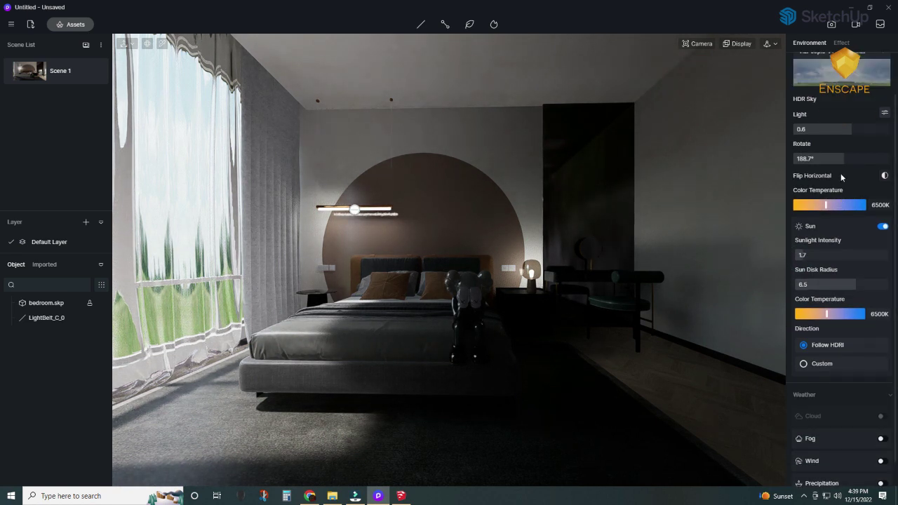
Set post-processing contrast to 0.12 and camera exposure to 0.17 EV
click(843, 43)
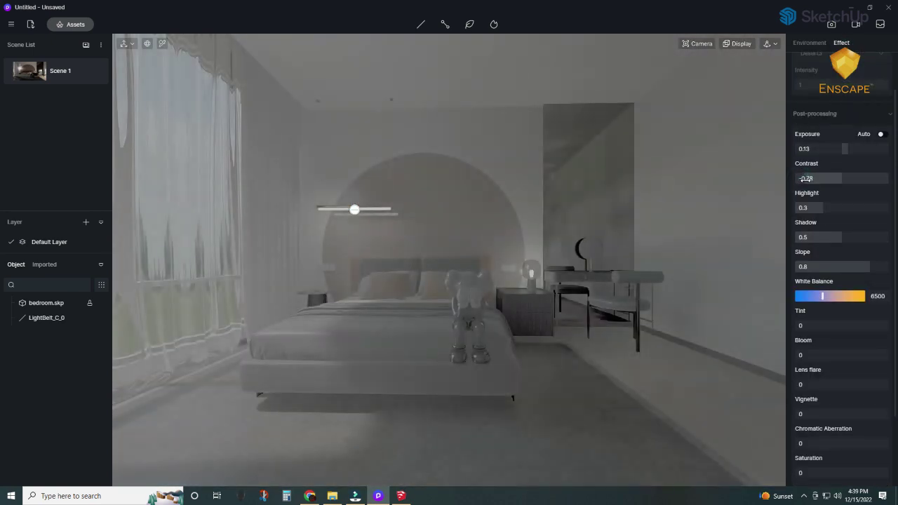
drag(799, 178, 847, 186)
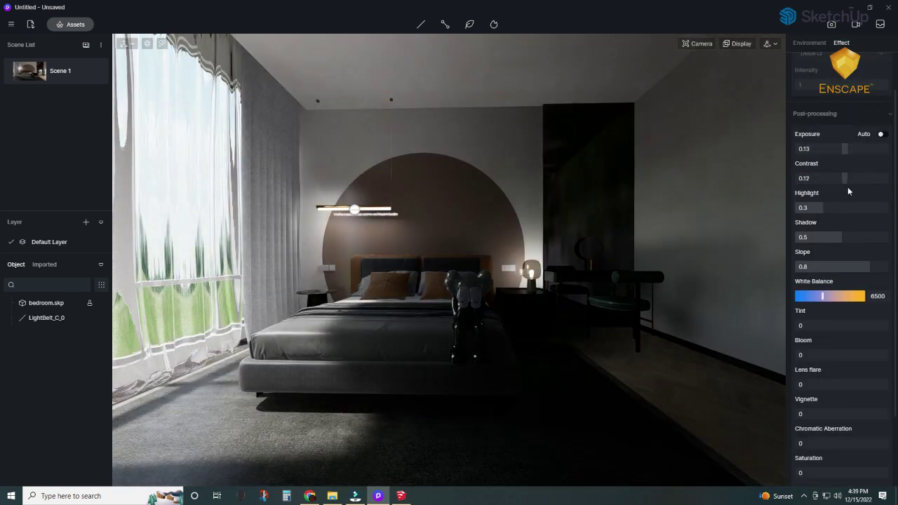
click(700, 44)
drag(693, 83, 704, 83)
Lower light1's emissive intensity on the light bar above the bed from 21.1 to 11.3
click(162, 43)
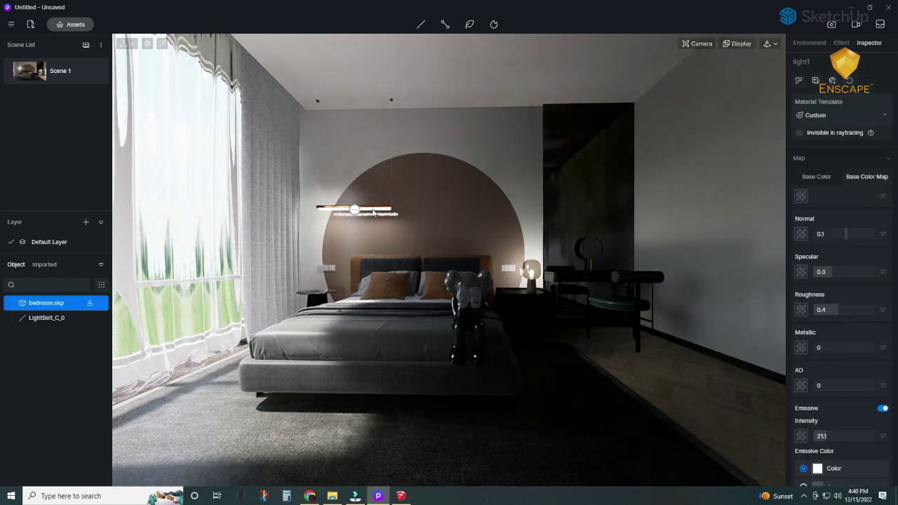
click(379, 207)
scroll(382, 208, up, 3)
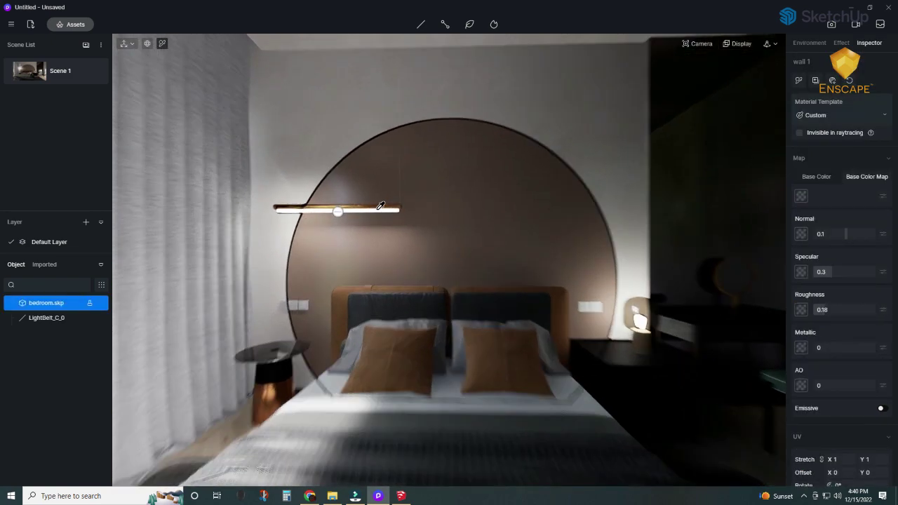
scroll(388, 208, up, 1)
scroll(391, 208, up, 2)
scroll(388, 210, up, 2)
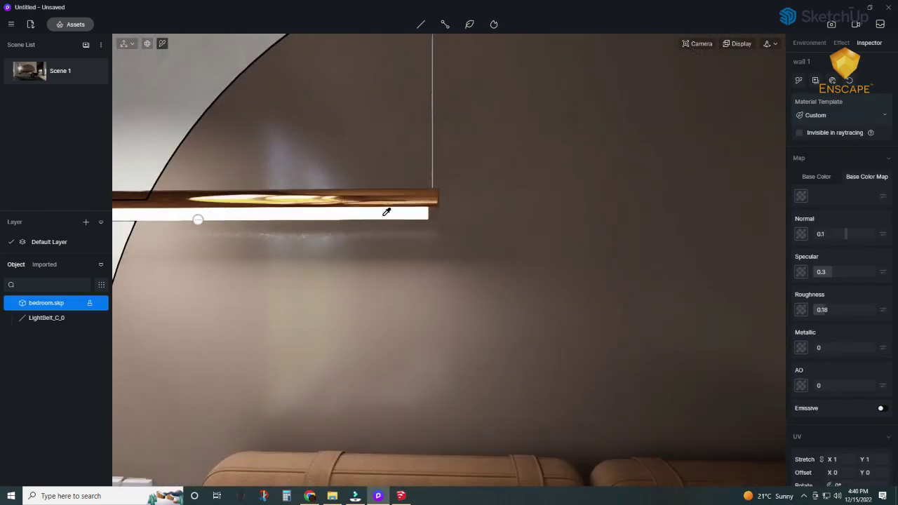
click(386, 210)
drag(829, 435, 825, 437)
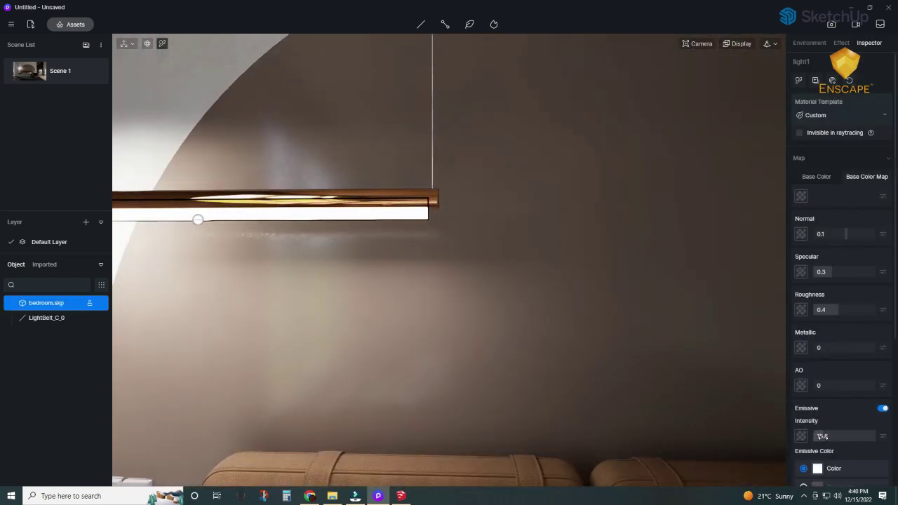
scroll(470, 252, down, 4)
scroll(464, 235, down, 2)
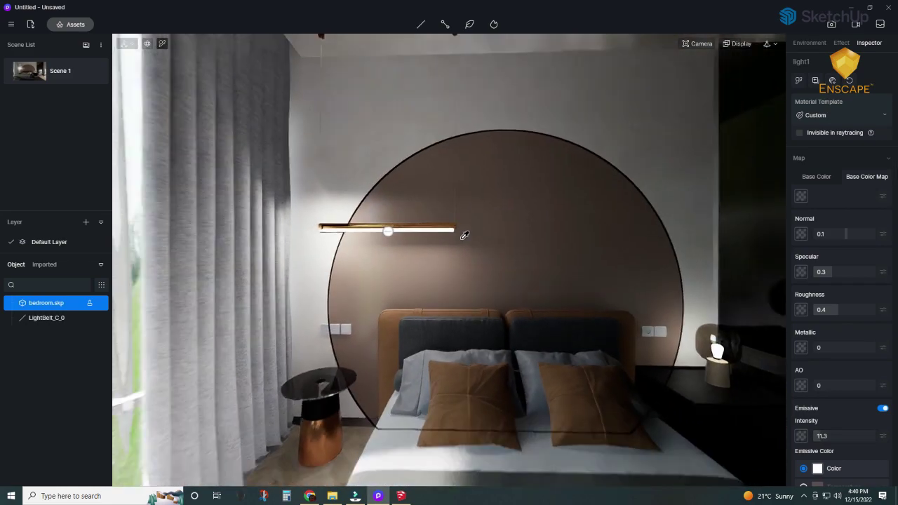
scroll(464, 236, down, 2)
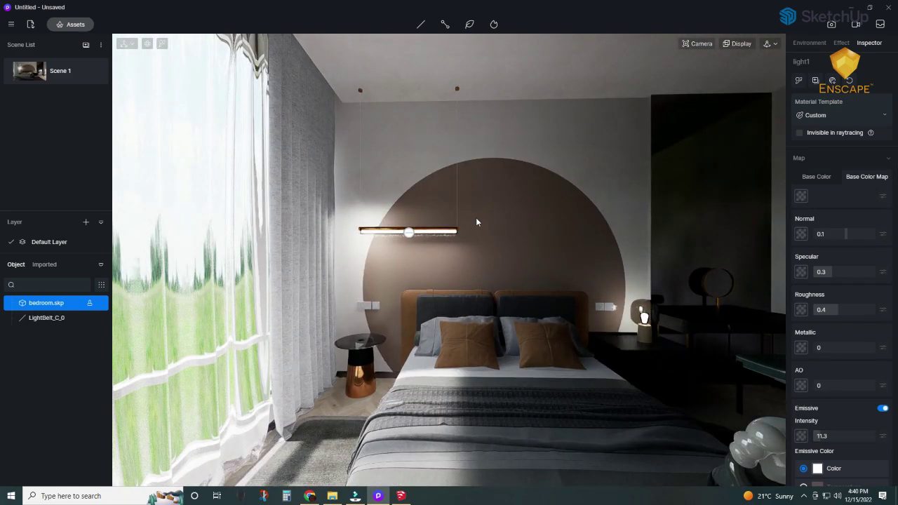
mouse_move(475, 218)
right_down()
mouse_move(536, 158)
mouse_move(613, 159)
mouse_move(506, 194)
mouse_move(349, 359)
right_up()
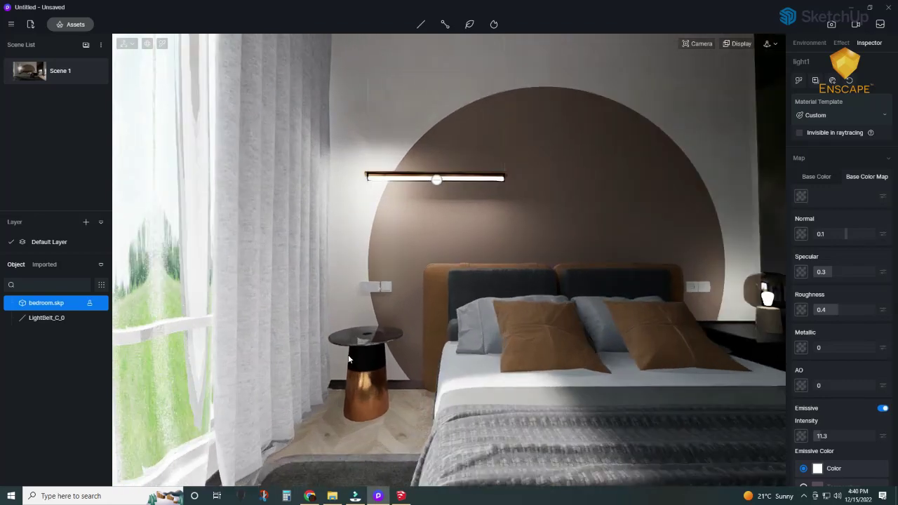
scroll(348, 360, up, 5)
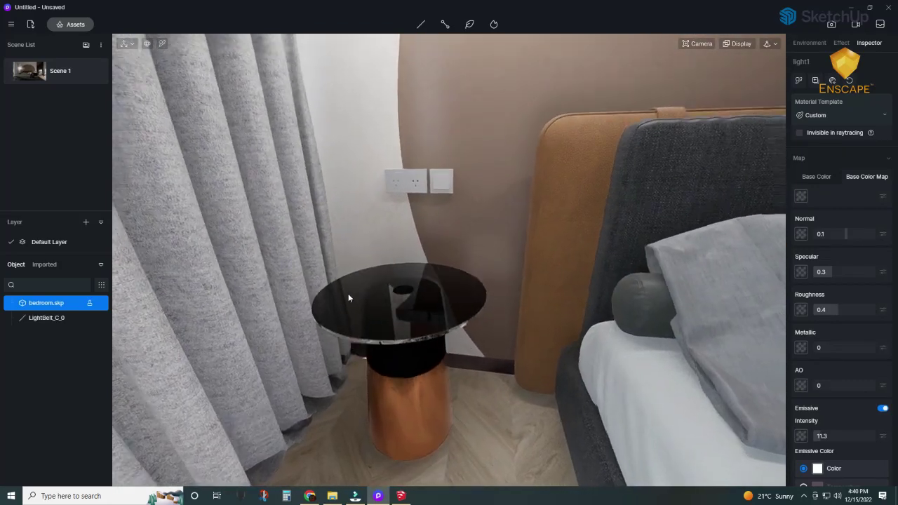
Make the black bedside table glossier and lower the switch plate's roughness to 0.17
right_drag(348, 293, 390, 190)
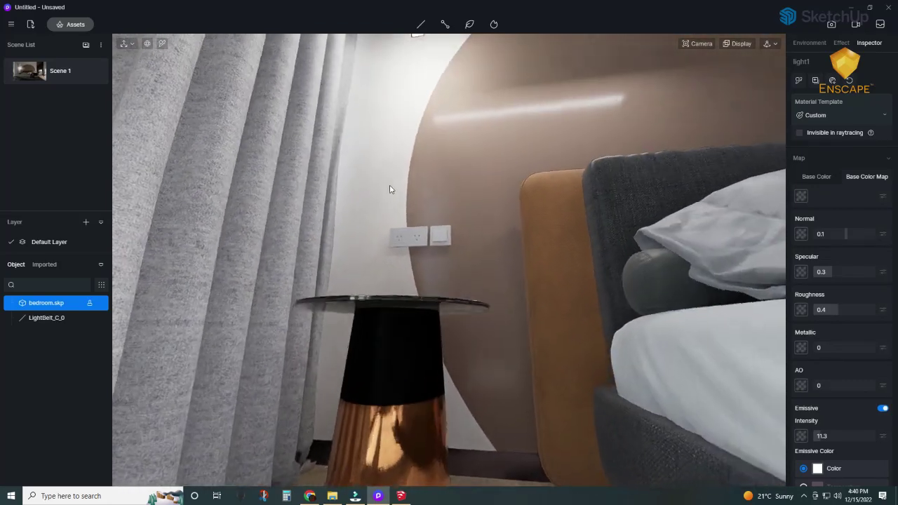
click(400, 341)
drag(829, 309, 832, 310)
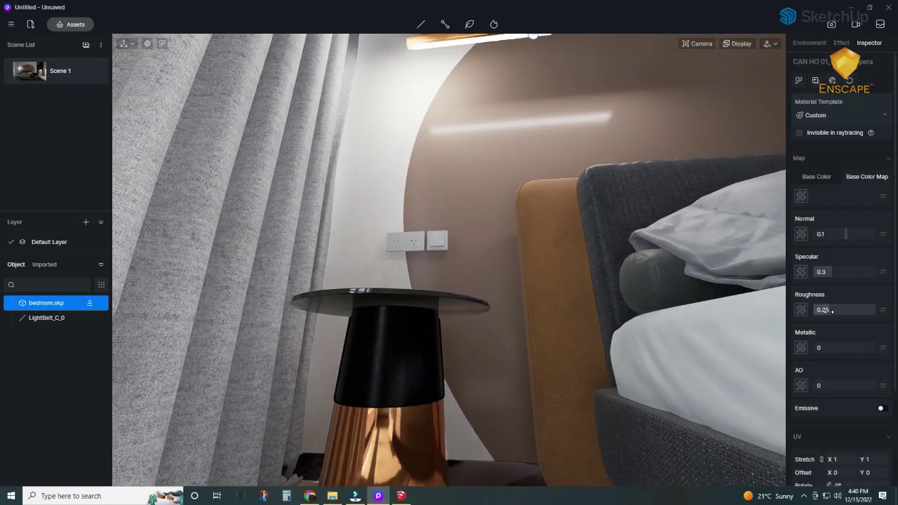
click(439, 246)
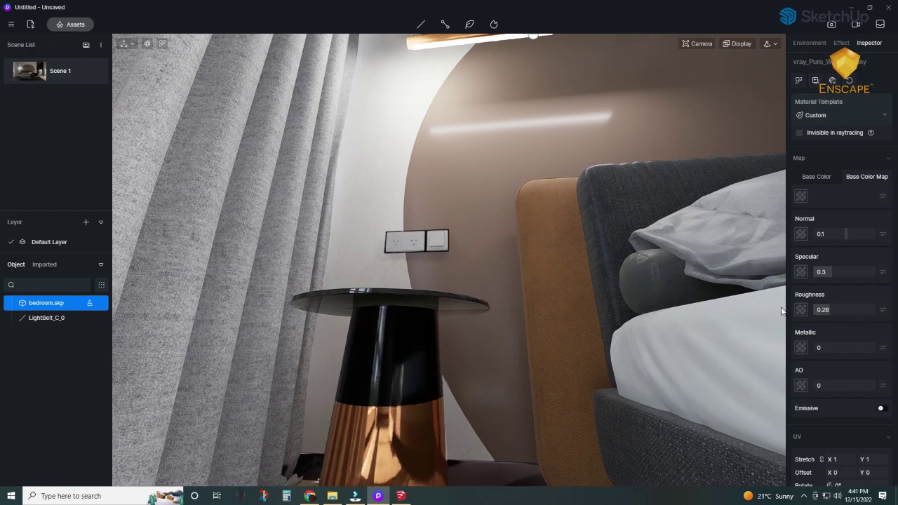
click(824, 309)
Lower the dark TV panel's roughness so the screen looks glossy and reflective
key(s)
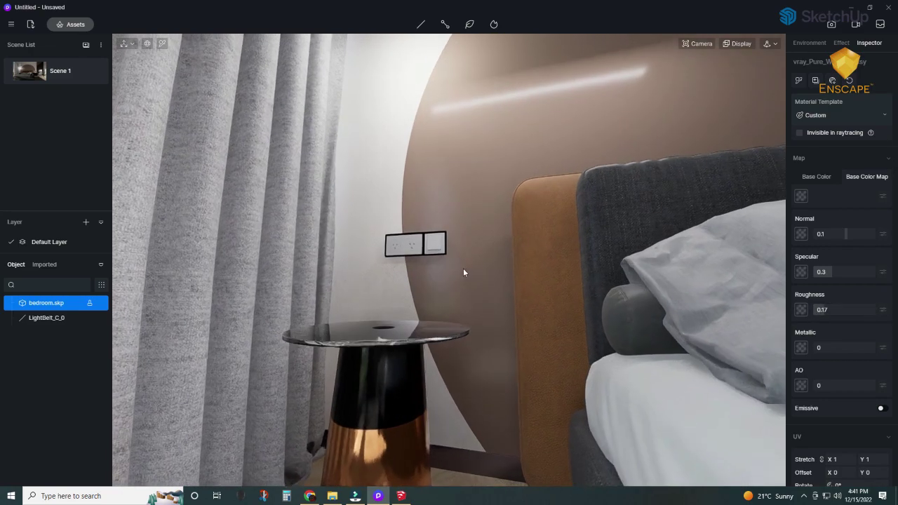
key(s)
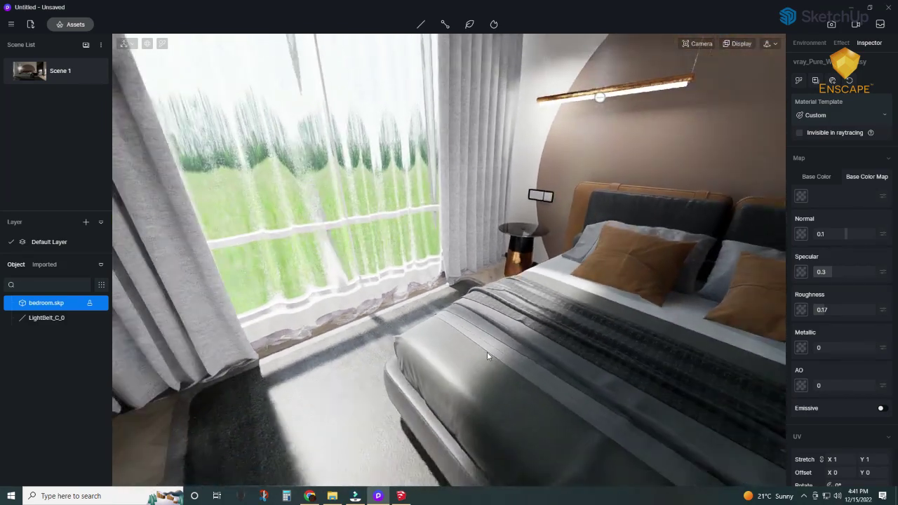
right_drag(487, 355, 350, 340)
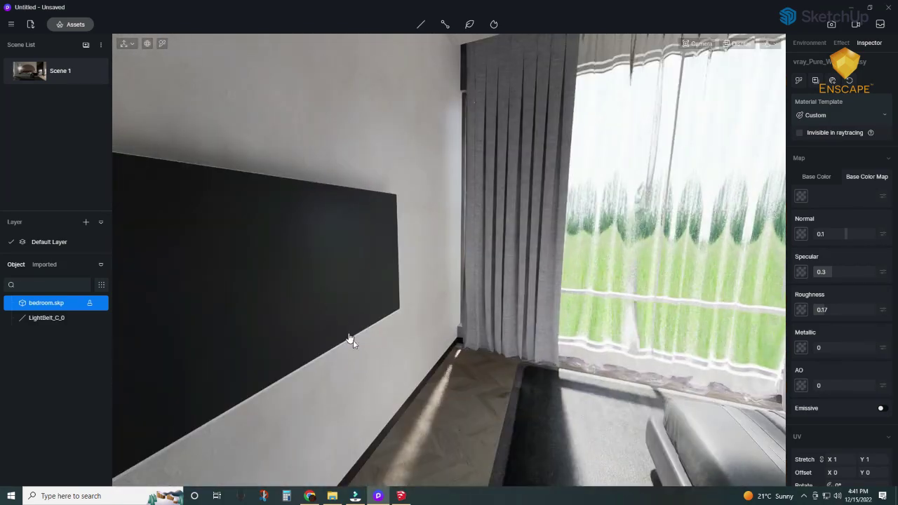
click(313, 294)
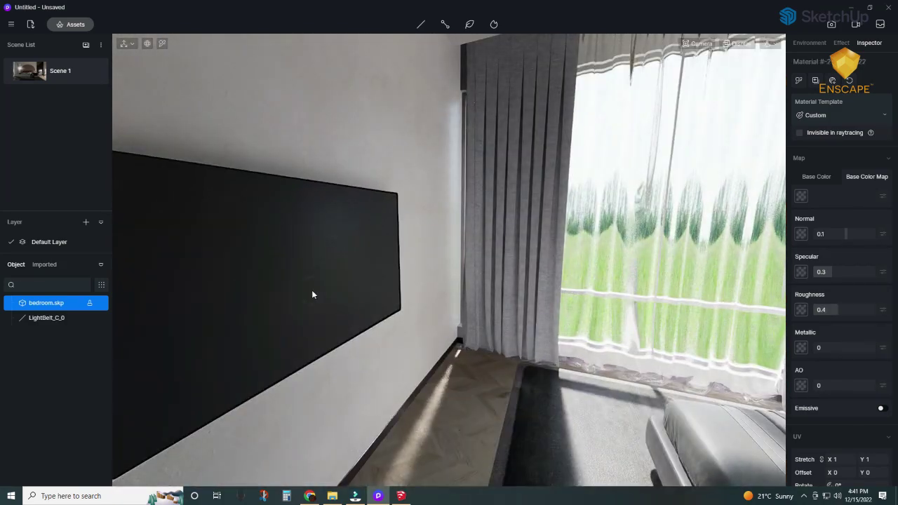
drag(834, 309, 819, 314)
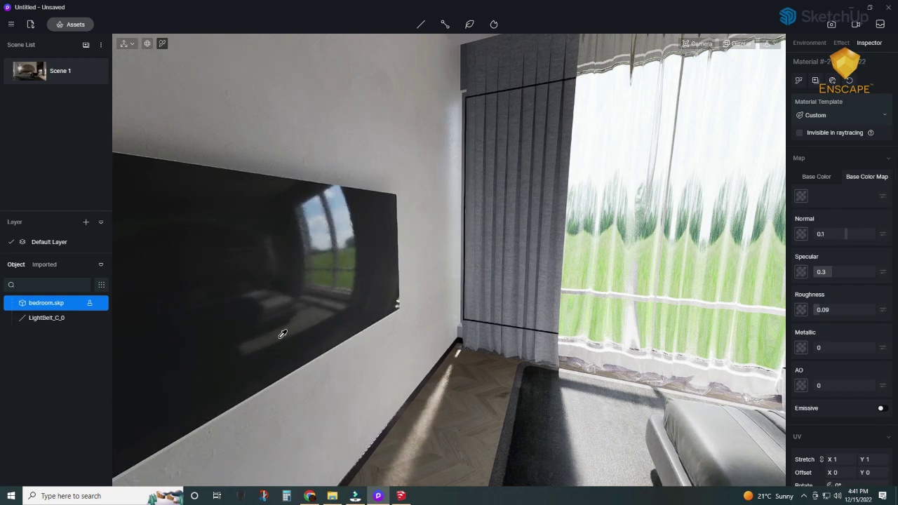
middle_drag(268, 331, 342, 278)
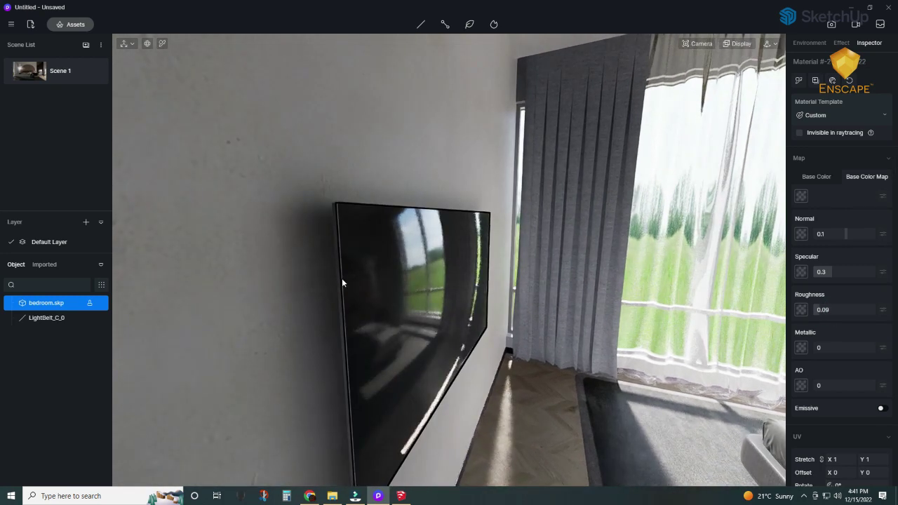
click(162, 45)
click(341, 257)
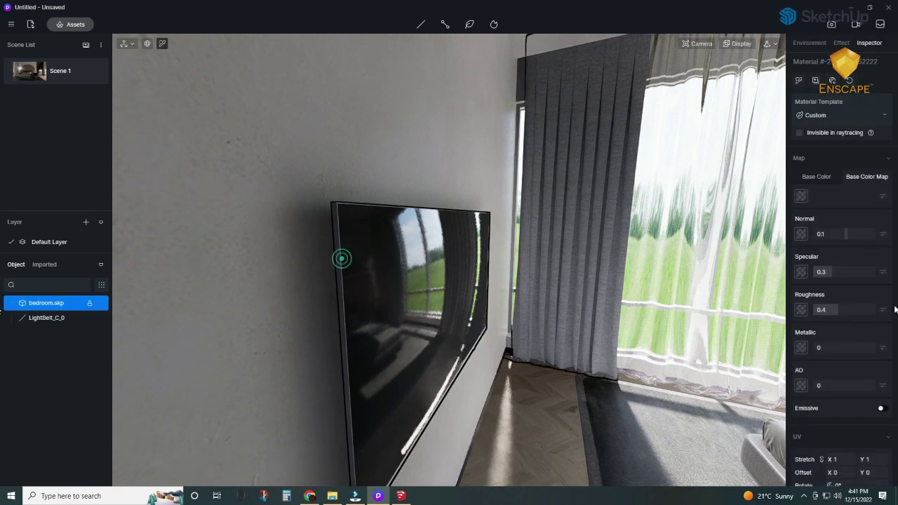
drag(819, 309, 834, 311)
Give the rug material roughness 0.48 and normal strength 0.26
click(529, 416)
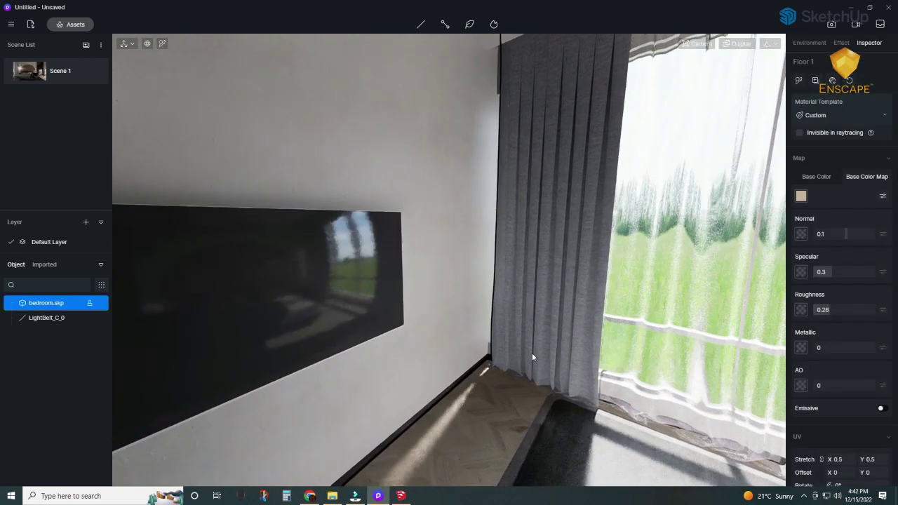
click(556, 424)
drag(825, 310, 830, 309)
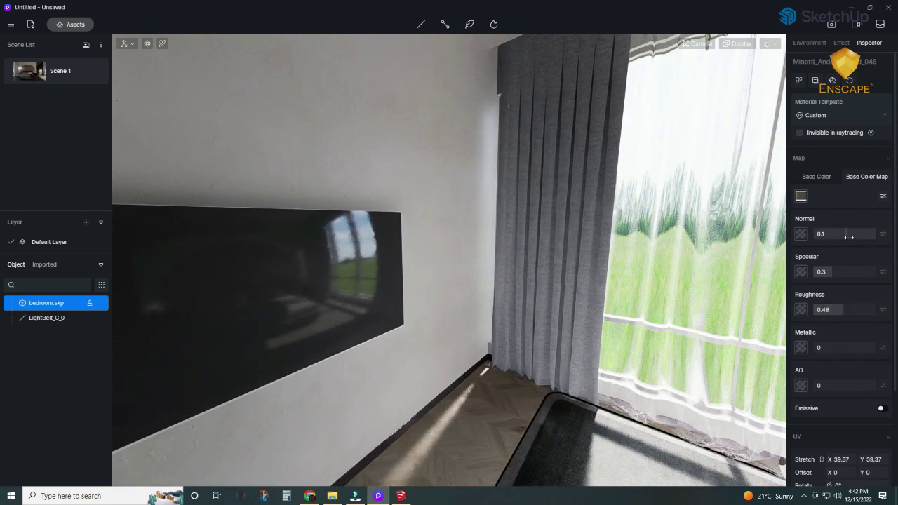
drag(822, 234, 832, 234)
scroll(831, 403, down, 3)
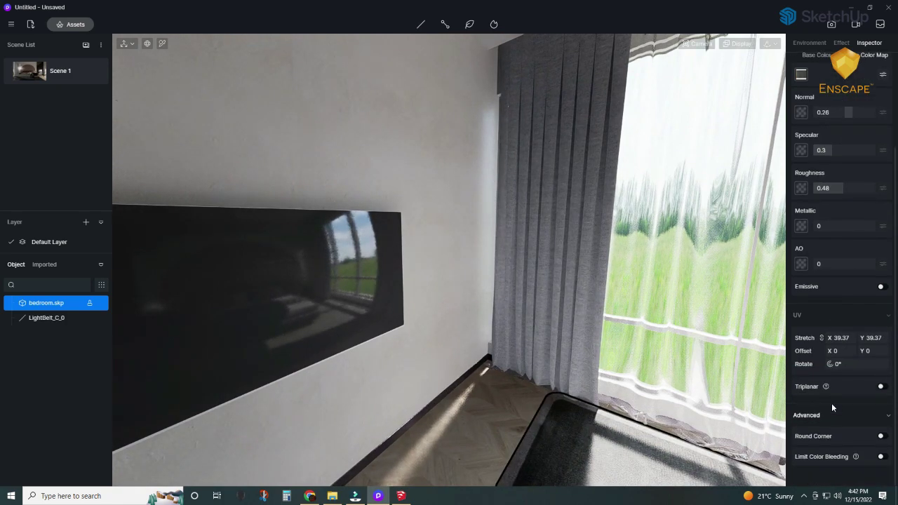
mouse_move(506, 365)
right_down()
mouse_move(545, 335)
mouse_move(517, 302)
mouse_move(477, 413)
mouse_move(513, 377)
mouse_move(401, 316)
mouse_move(568, 329)
mouse_move(430, 337)
mouse_move(453, 325)
mouse_move(652, 287)
mouse_move(386, 386)
mouse_move(360, 322)
mouse_move(335, 326)
right_up()
Set the door material to metallic 0 and roughness 0.23
click(334, 326)
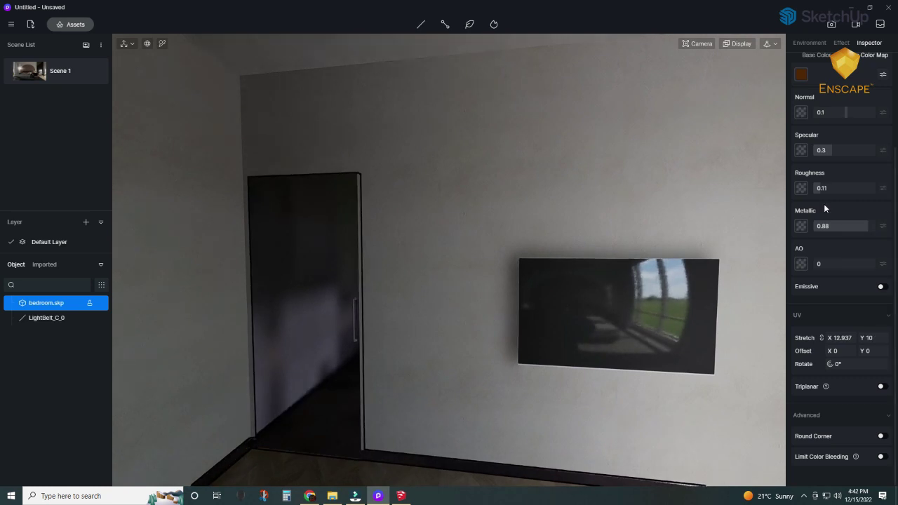
mouse_move(345, 291)
right_down()
mouse_move(245, 302)
mouse_move(210, 329)
mouse_move(337, 360)
mouse_move(343, 345)
mouse_move(427, 342)
right_up()
drag(863, 226, 822, 230)
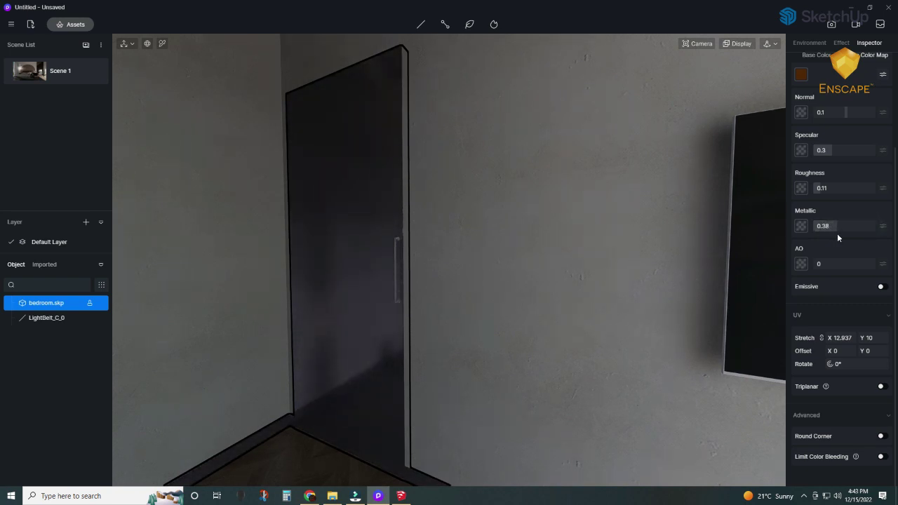
drag(822, 188, 834, 189)
drag(830, 226, 811, 234)
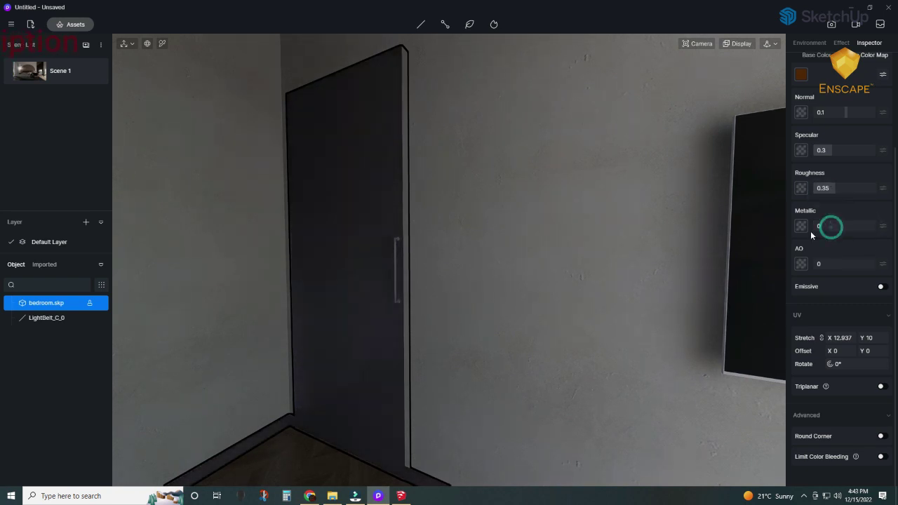
Drop a second material's roughness from 0.4 to 0.07, then face the lamp-and-chair corner
mouse_move(670, 271)
right_down()
mouse_move(549, 315)
mouse_move(373, 265)
mouse_move(412, 296)
right_up()
click(617, 296)
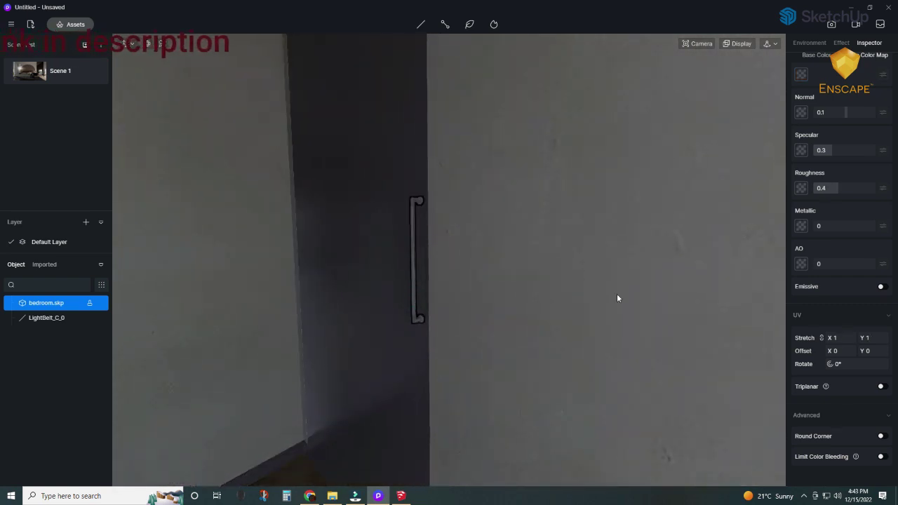
click(818, 226)
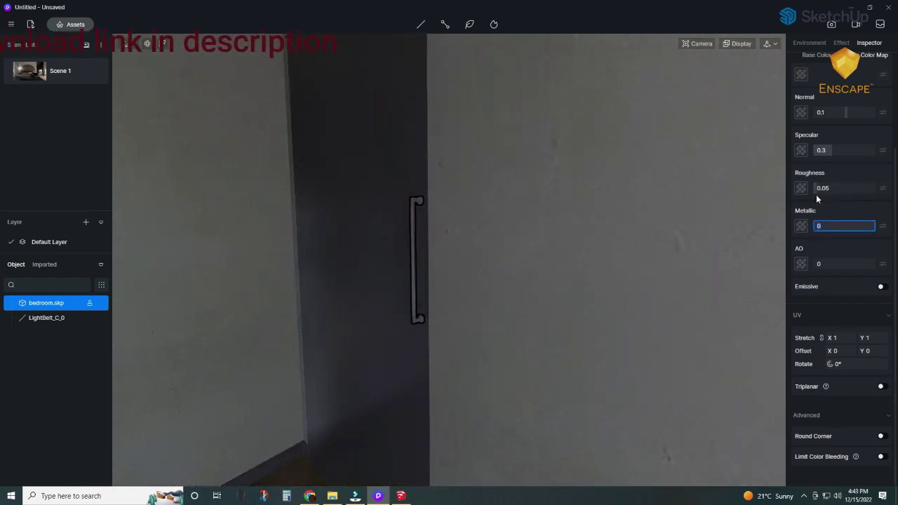
mouse_move(576, 295)
right_down()
mouse_move(395, 304)
mouse_move(641, 320)
mouse_move(395, 306)
mouse_move(568, 308)
right_up()
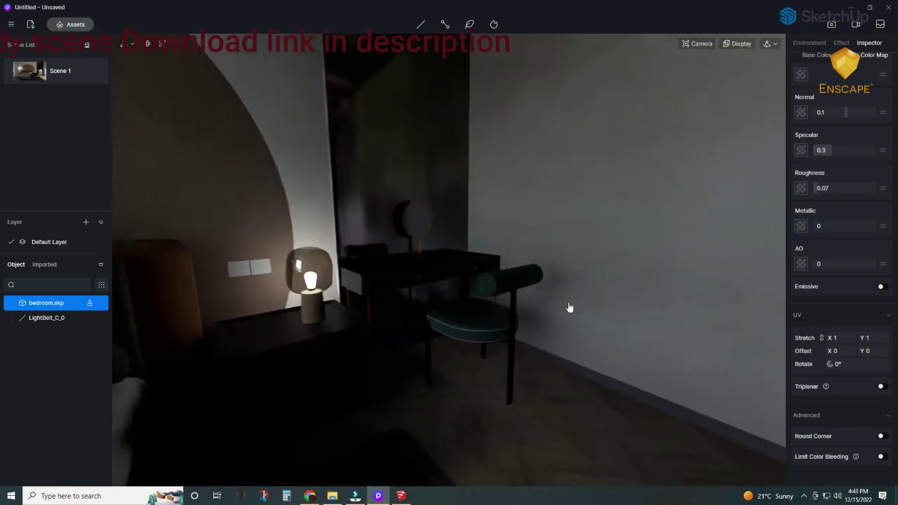
Back in Scene 1, load a meadow HDRI as the sky, keeping sunlight intensity at 1
click(60, 70)
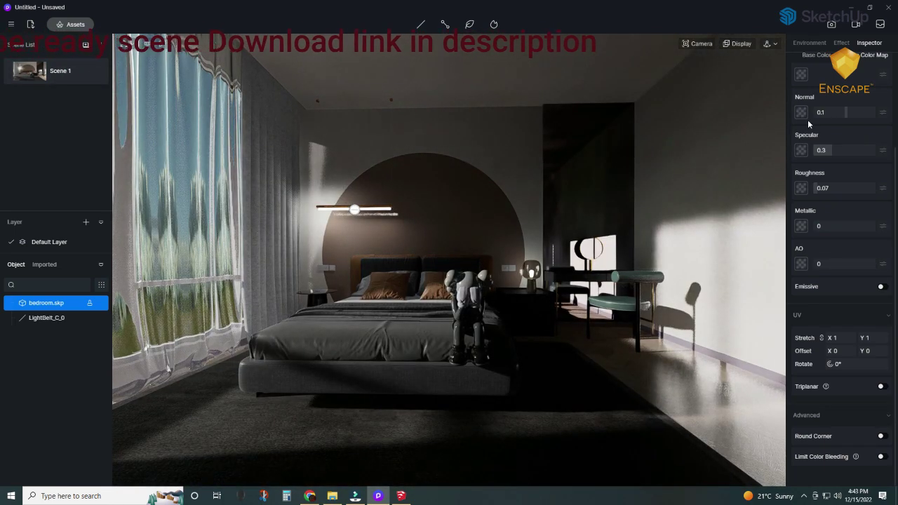
click(841, 43)
click(809, 43)
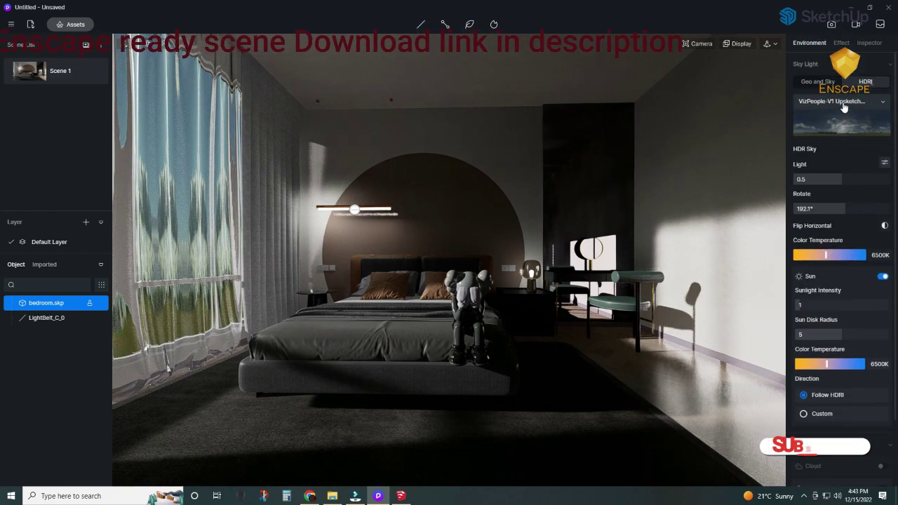
click(843, 101)
click(881, 176)
double_click(201, 112)
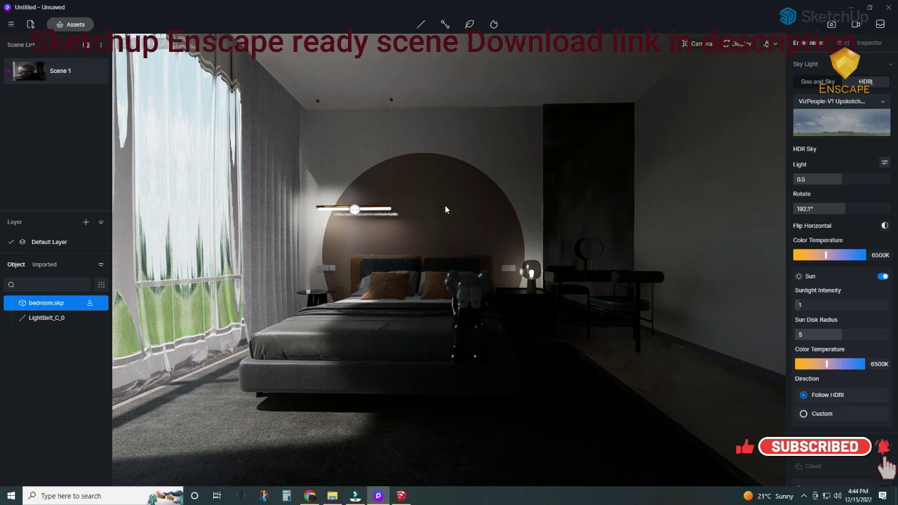
click(800, 306)
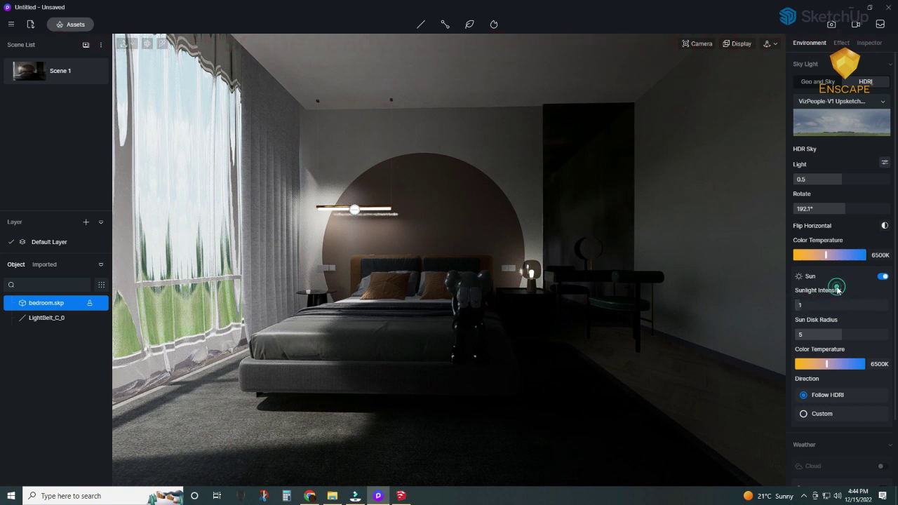
drag(800, 305, 609, 294)
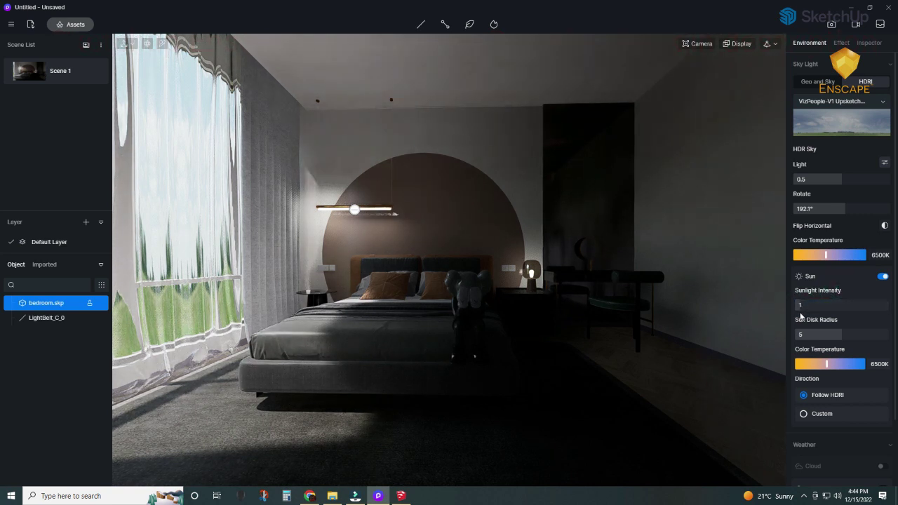
Set post-processing Exposure 0.23, Contrast 0.1 and Shadow 0.47
click(568, 245)
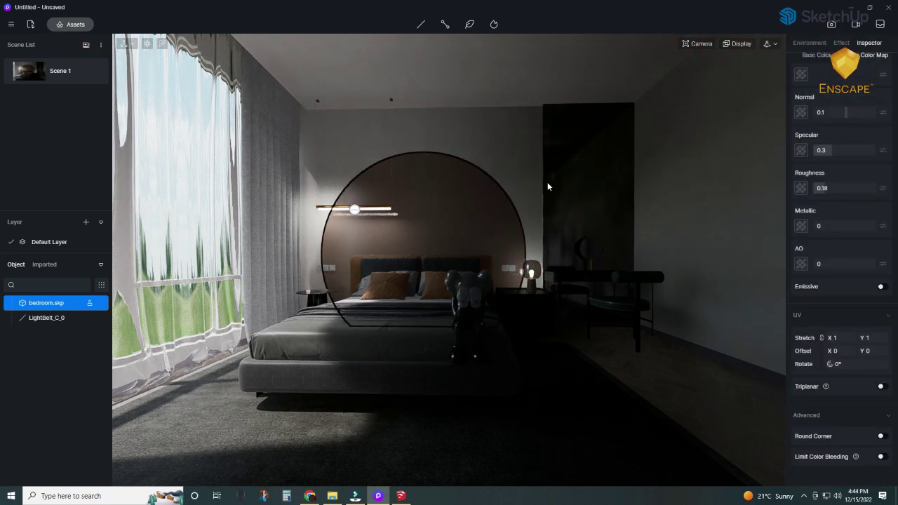
click(840, 43)
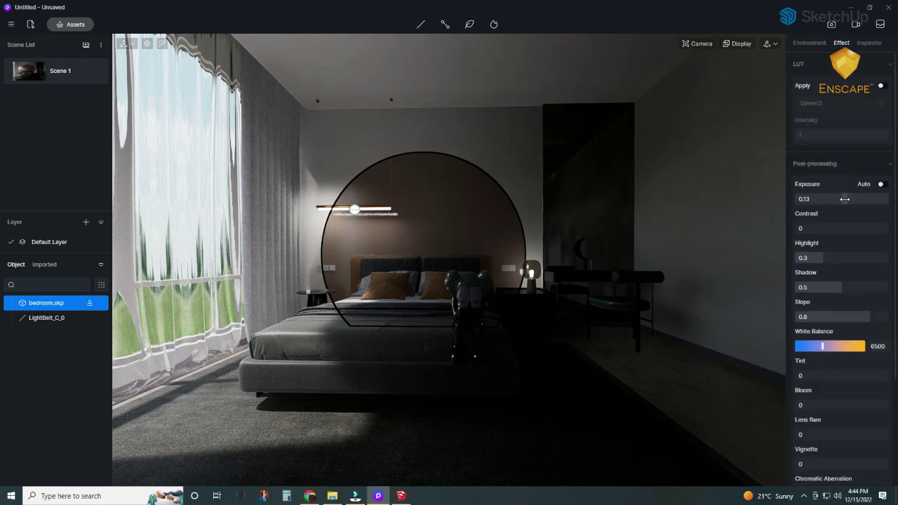
mouse_move(844, 199)
mouse_down()
mouse_move(802, 230)
mouse_move(844, 229)
mouse_up()
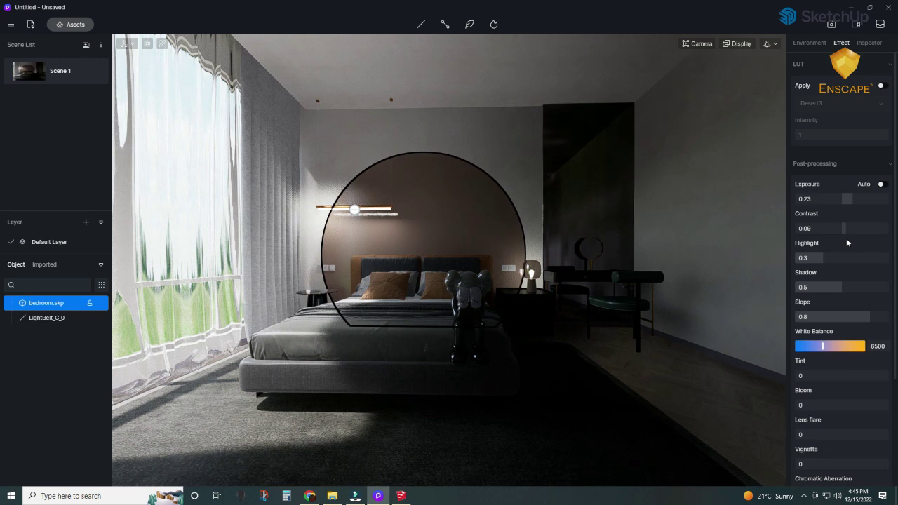
drag(841, 286, 840, 293)
mouse_move(59, 71)
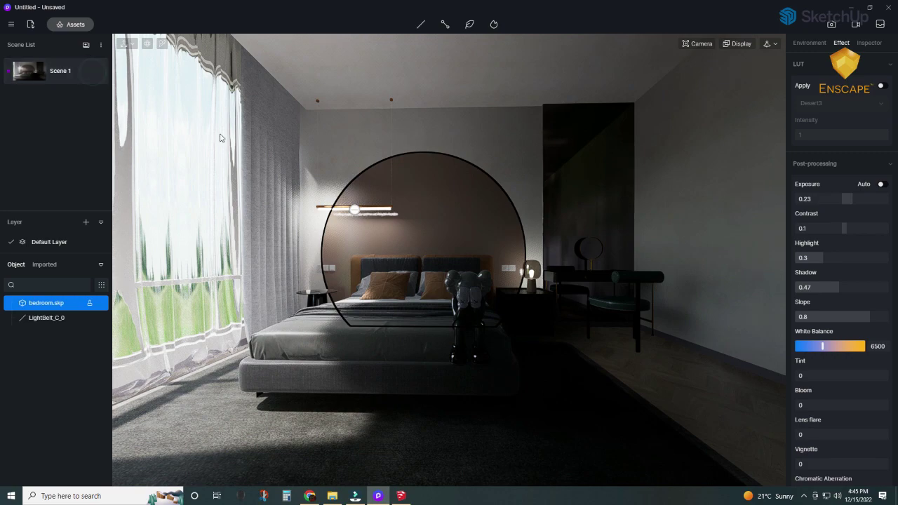
scroll(620, 278, down, 5)
scroll(553, 271, down, 3)
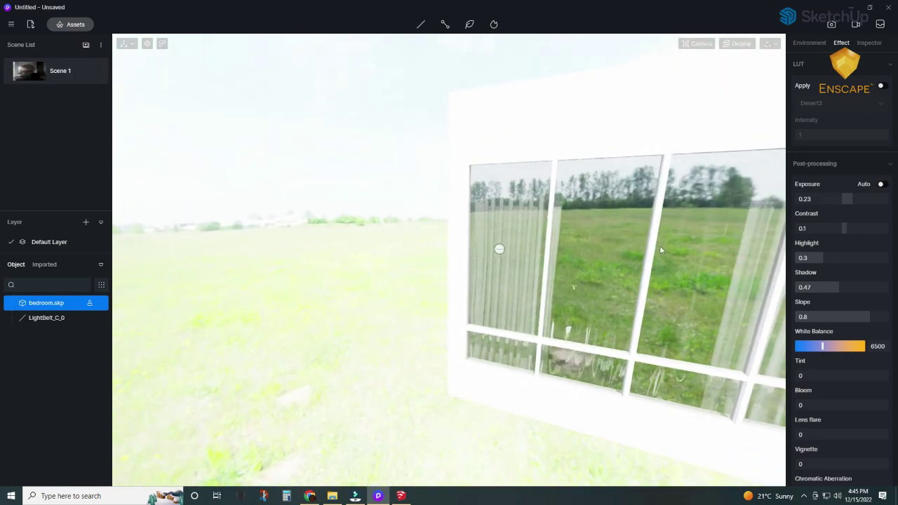
Switch on Auto exposure and pick a Rect Light to place at the window
middle_drag(644, 244, 266, 197)
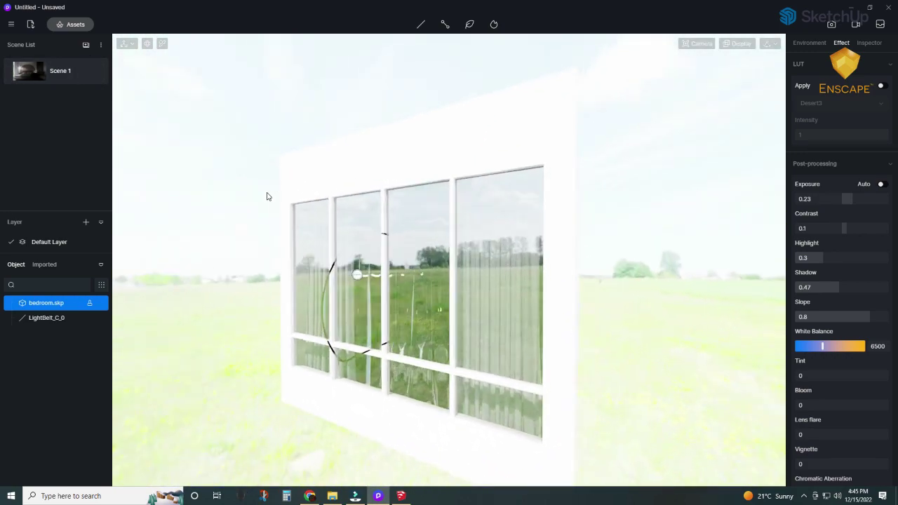
click(882, 184)
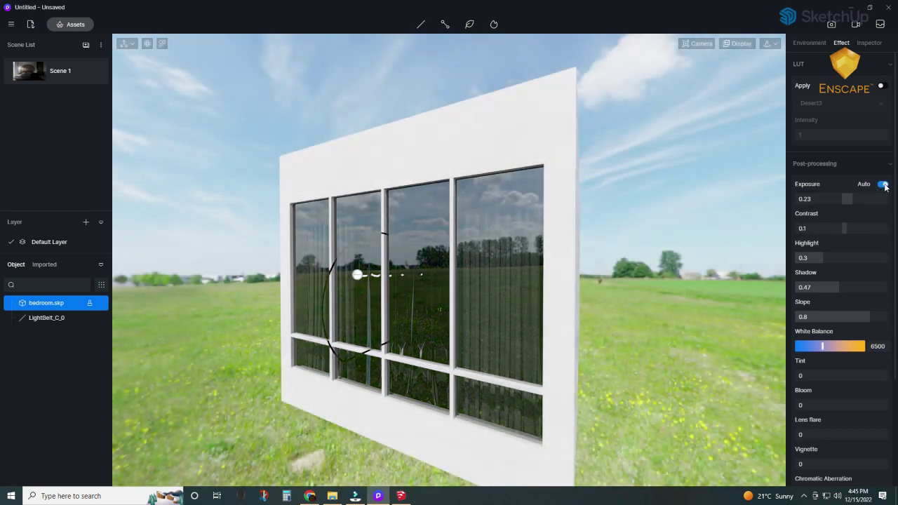
click(419, 28)
click(403, 88)
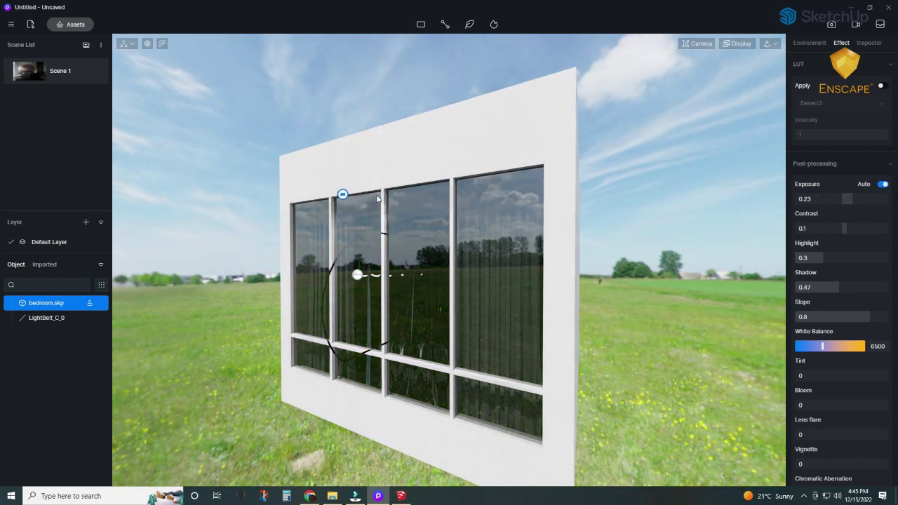
Place a rectangle light on the window, stand it upright and size it 3820 × 3197
click(353, 266)
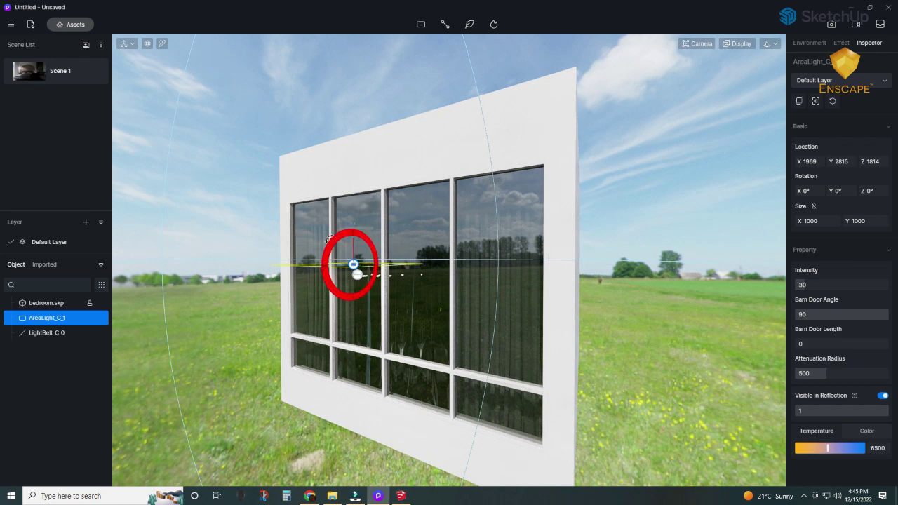
drag(326, 289, 331, 295)
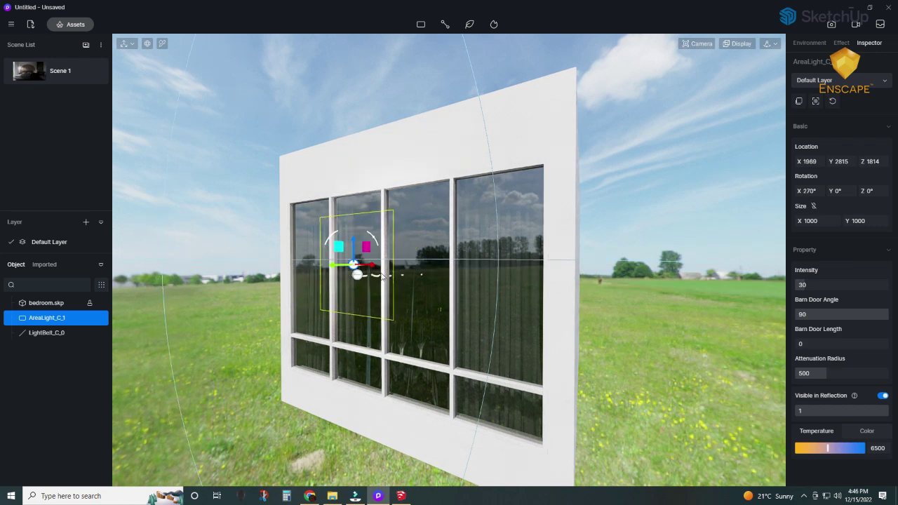
drag(357, 210, 360, 199)
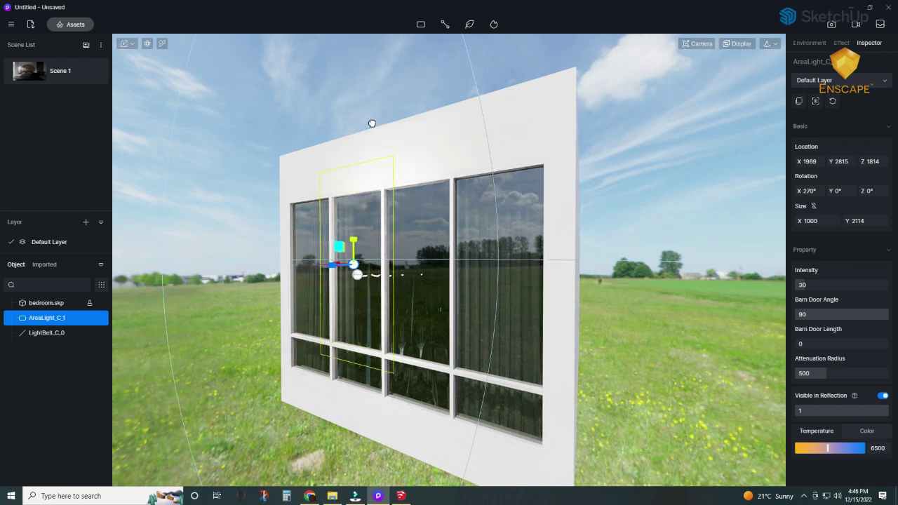
drag(371, 123, 359, 207)
right_drag(322, 268, 461, 300)
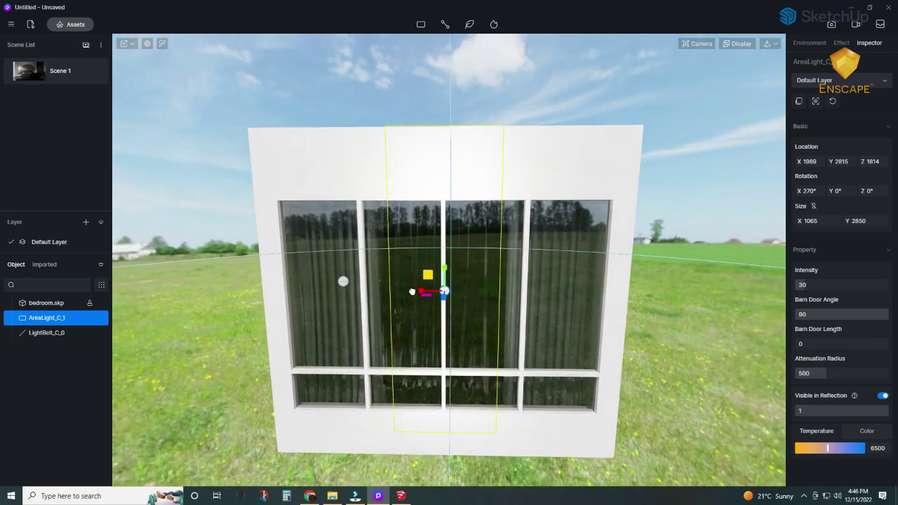
drag(342, 280, 154, 291)
drag(445, 271, 445, 291)
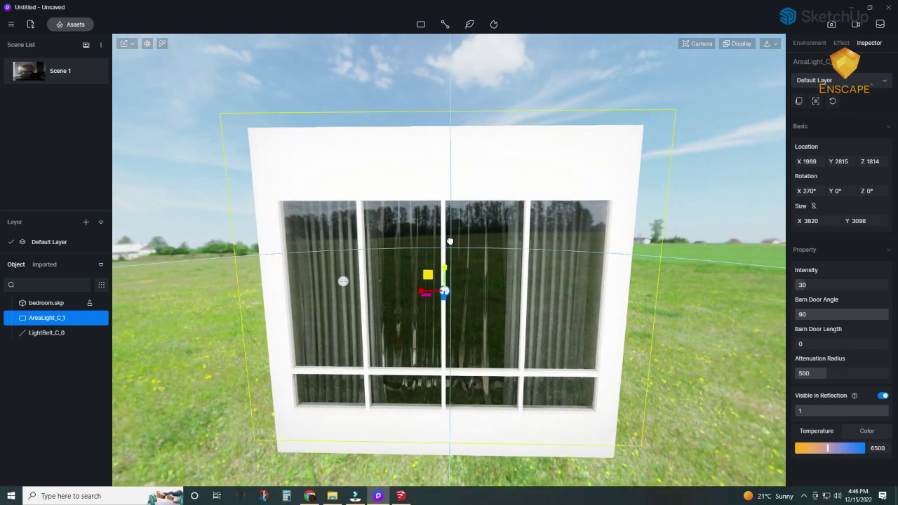
Move the area light outside the window and set its attenuation radius to 780
right_drag(477, 291, 254, 300)
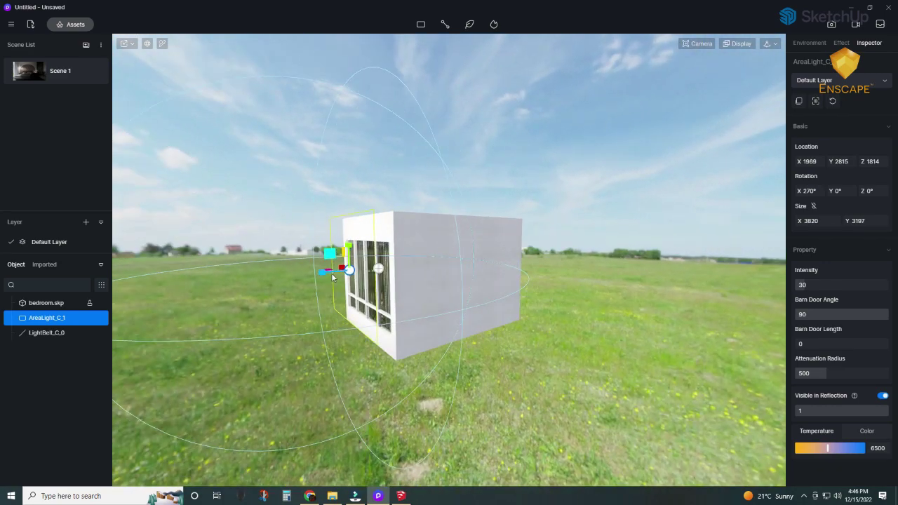
drag(325, 274, 184, 279)
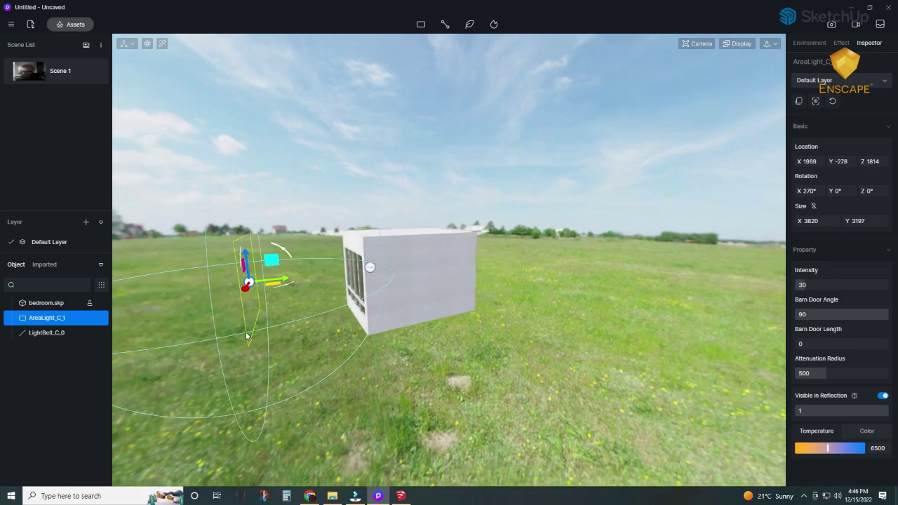
right_drag(184, 281, 289, 279)
drag(294, 277, 245, 269)
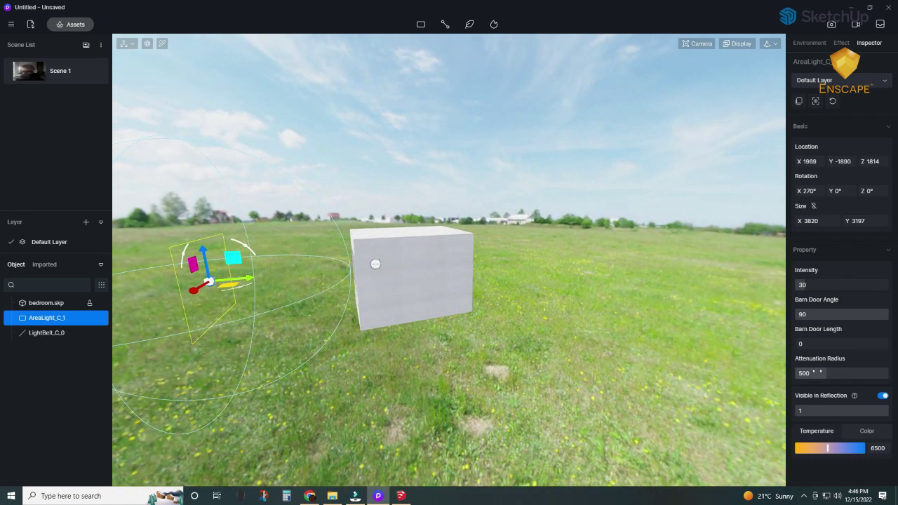
drag(817, 373, 843, 375)
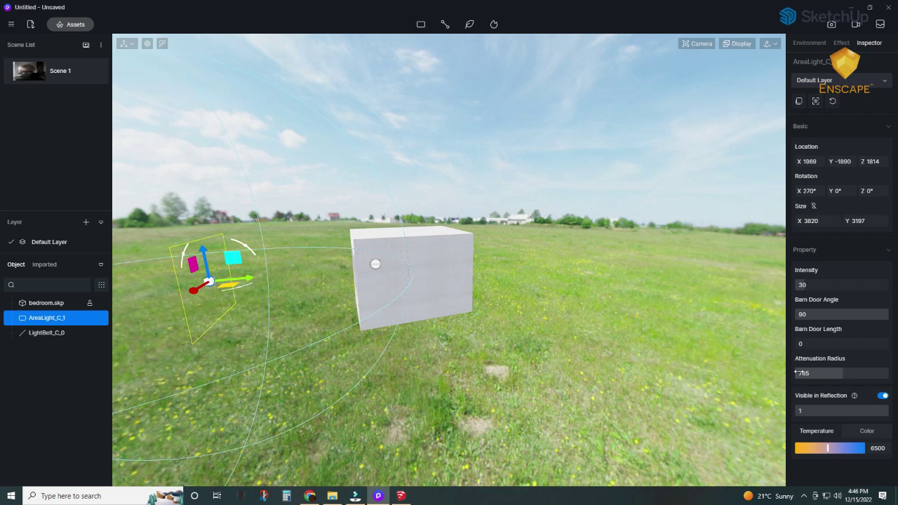
drag(840, 376, 843, 376)
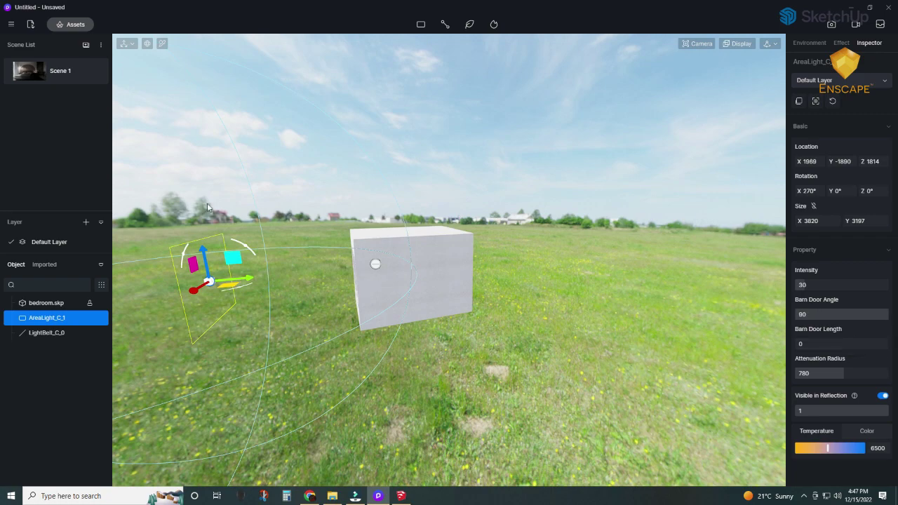
scroll(370, 263, up, 2)
scroll(371, 263, up, 2)
scroll(371, 263, up, 2)
Rename the LightBelt_C_0 light to LightBelt_Sun
scroll(371, 263, up, 3)
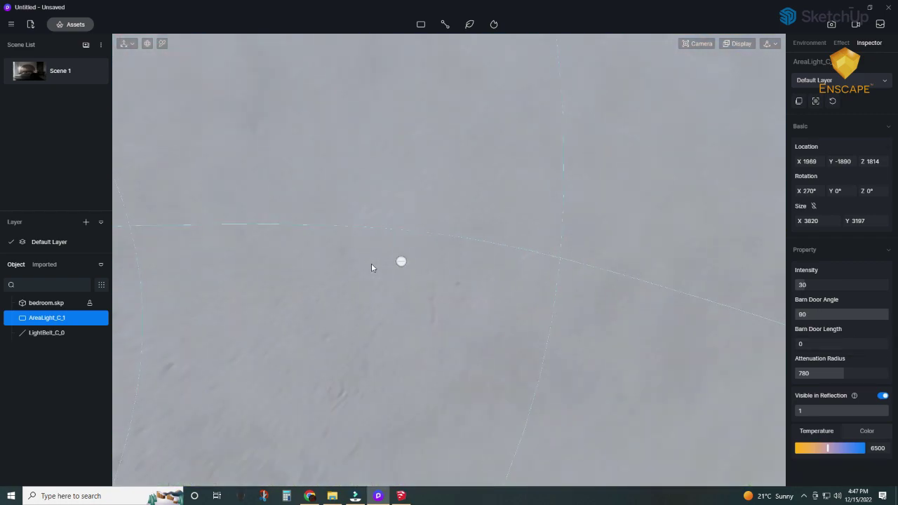
scroll(371, 262, up, 3)
mouse_move(371, 263)
right_down()
mouse_move(428, 307)
mouse_move(591, 312)
right_up()
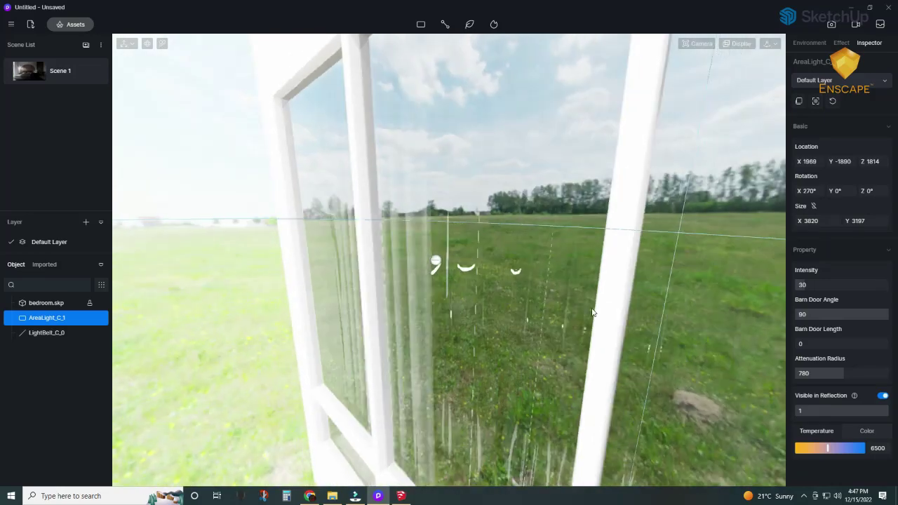
scroll(536, 278, down, 3)
scroll(536, 278, down, 2)
scroll(235, 261, down, 3)
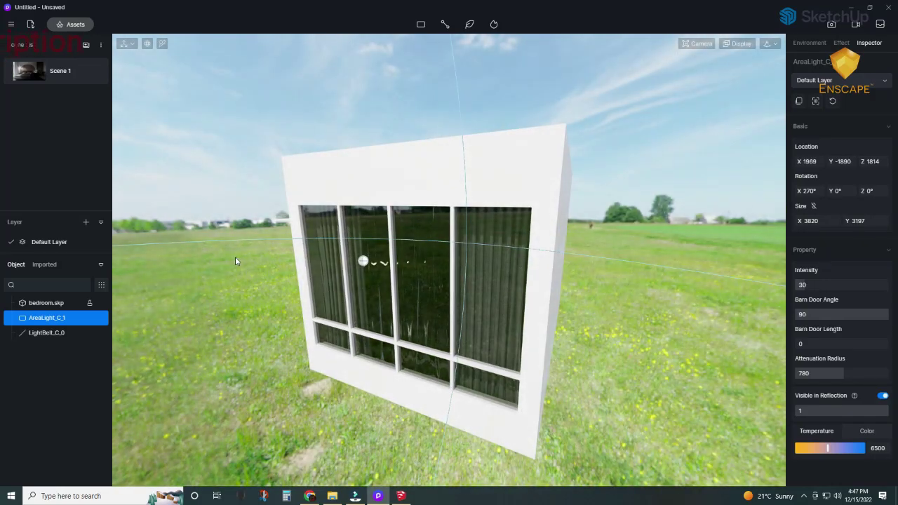
click(361, 263)
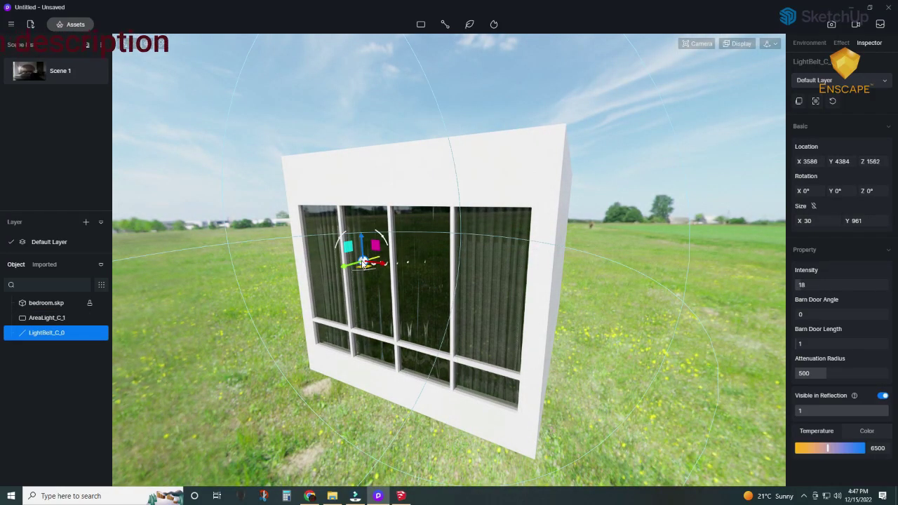
double_click(49, 334)
text(Sun)
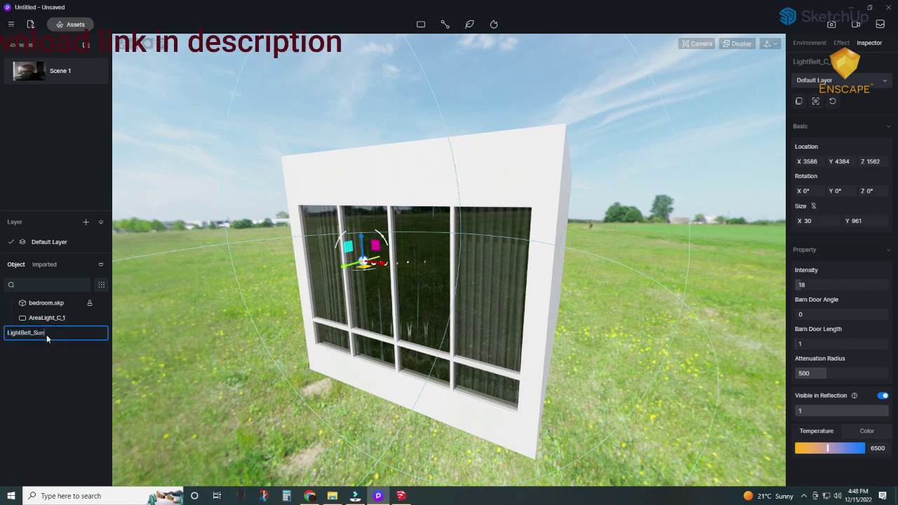
click(197, 403)
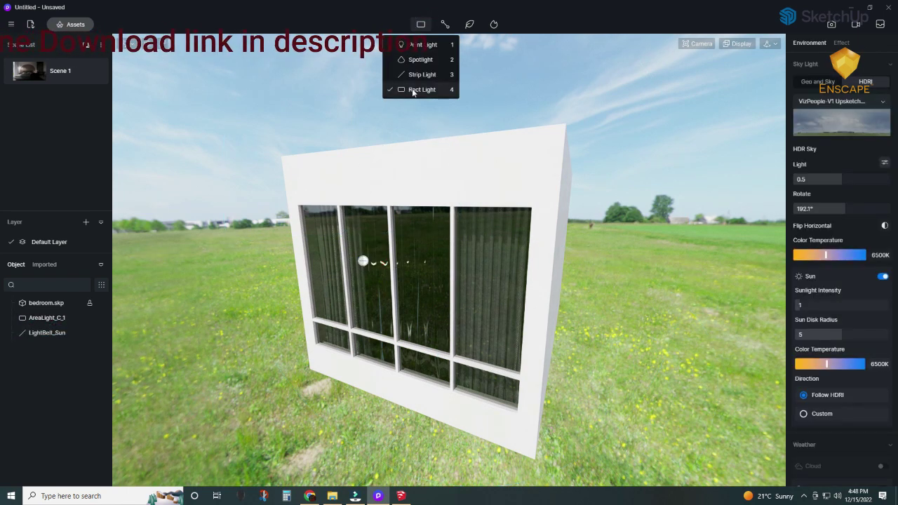
Add a second window rect light, upright at 1216 × 1852, with attenuation radius 240
click(413, 90)
click(421, 286)
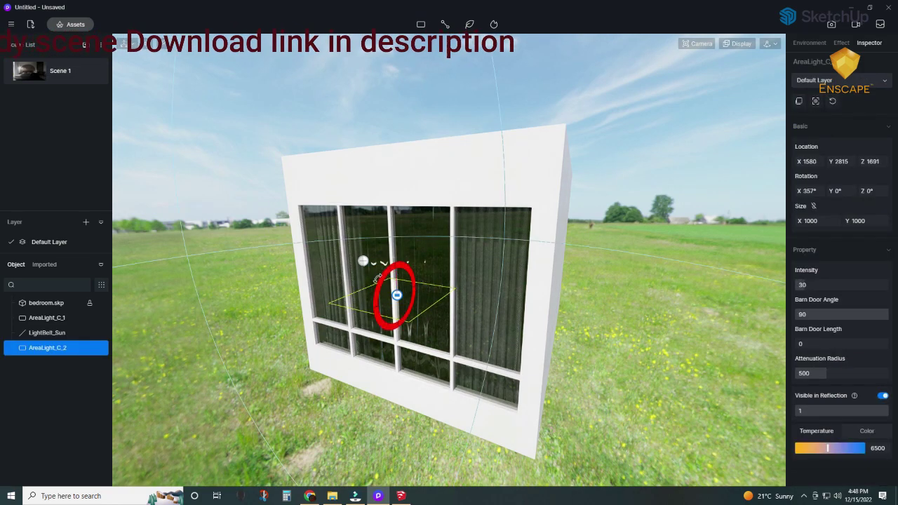
drag(381, 329, 409, 205)
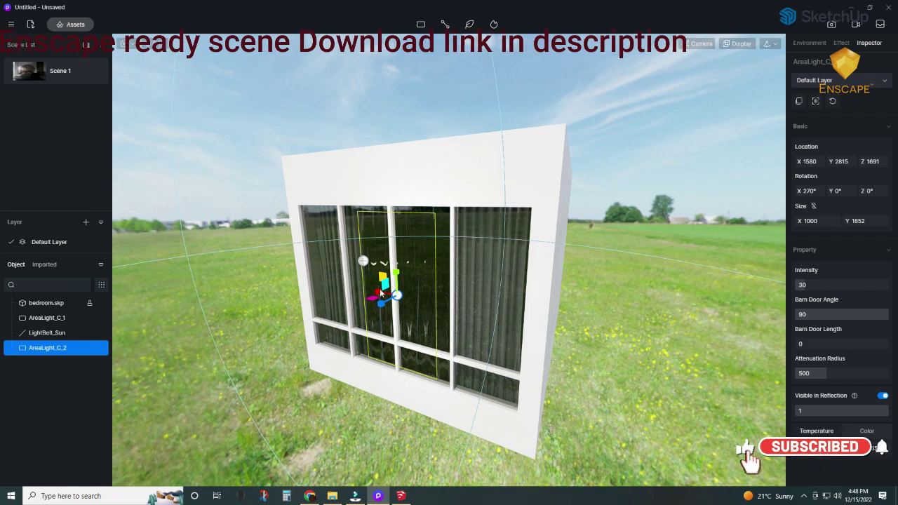
drag(411, 196, 368, 295)
middle_drag(367, 294, 317, 307)
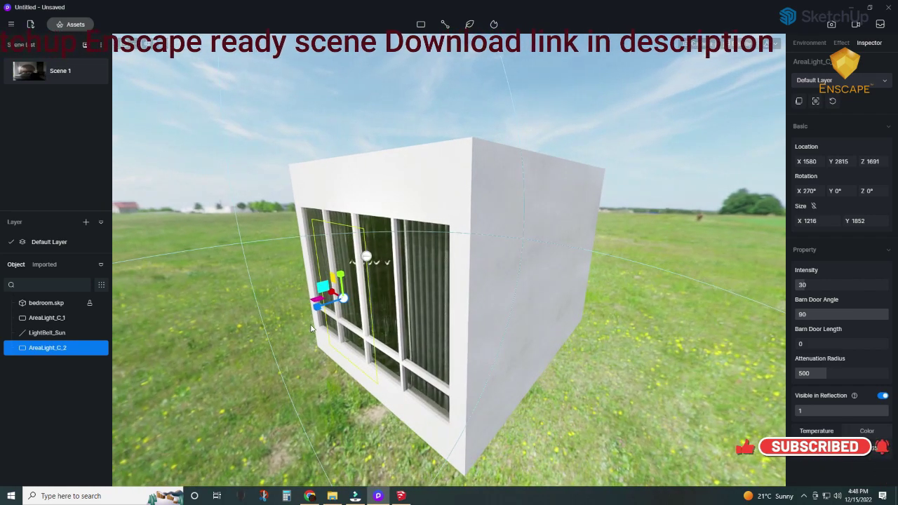
drag(316, 307, 325, 303)
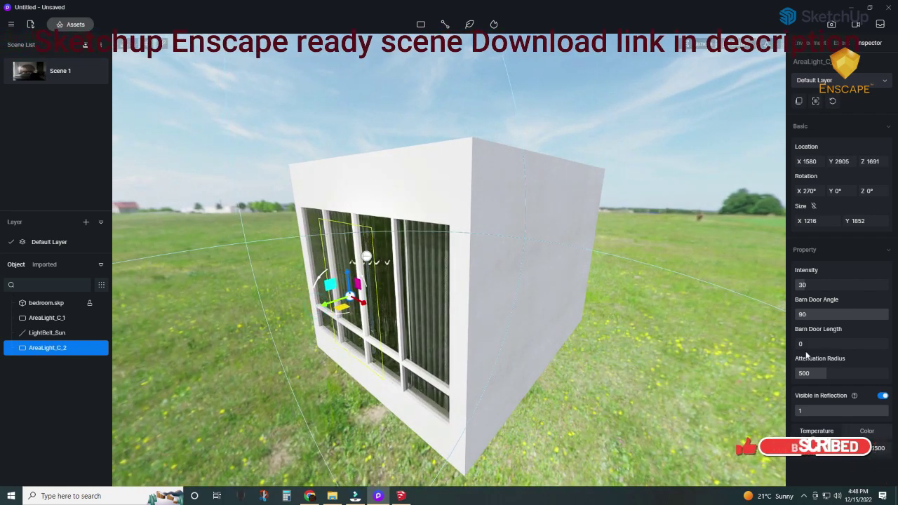
drag(824, 374, 818, 377)
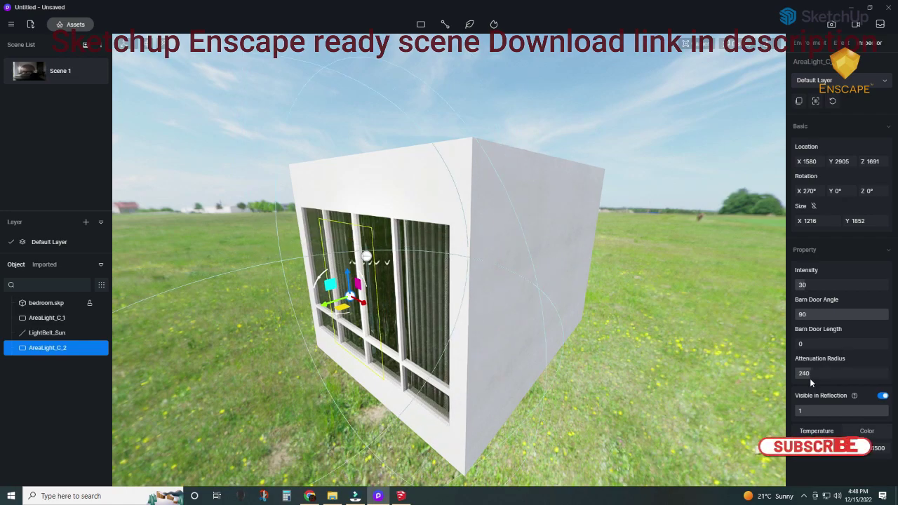
click(476, 332)
scroll(475, 333, up, 5)
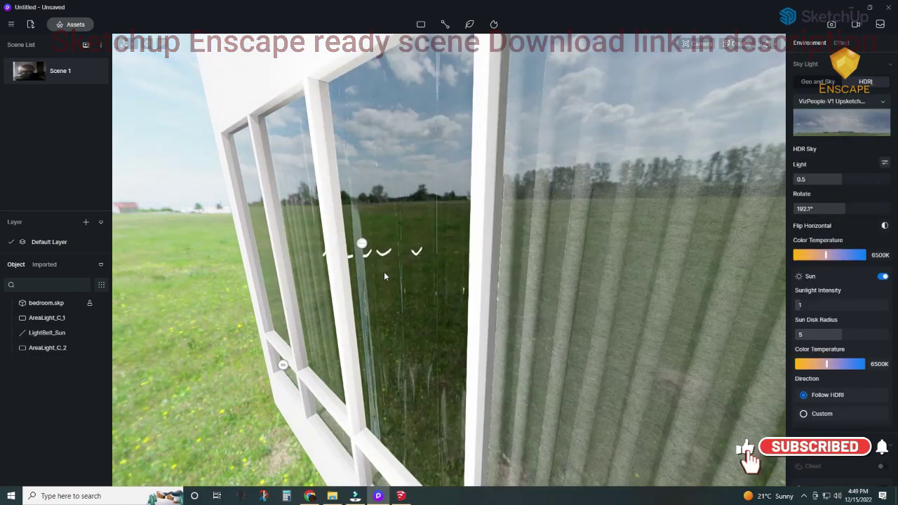
Return to the Scene 1 camera view and select the curtain to check its material
middle_drag(383, 271, 121, 258)
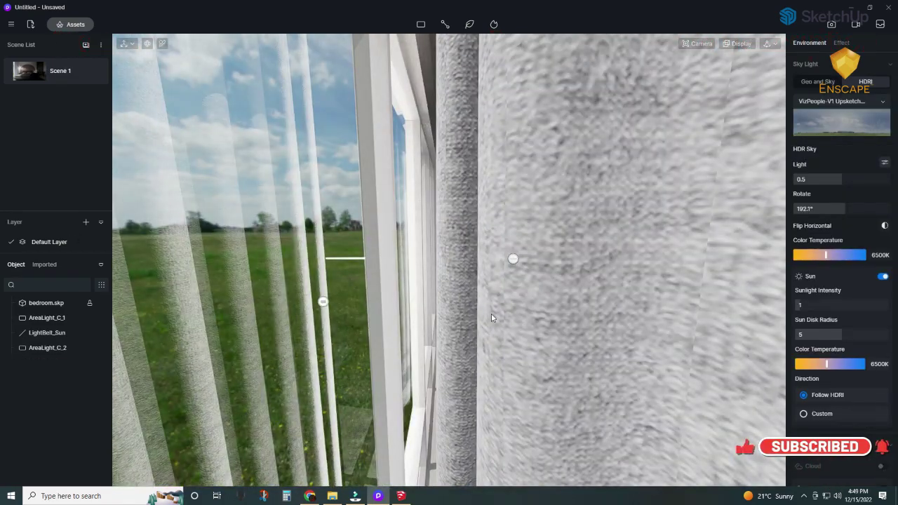
scroll(535, 323, down, 5)
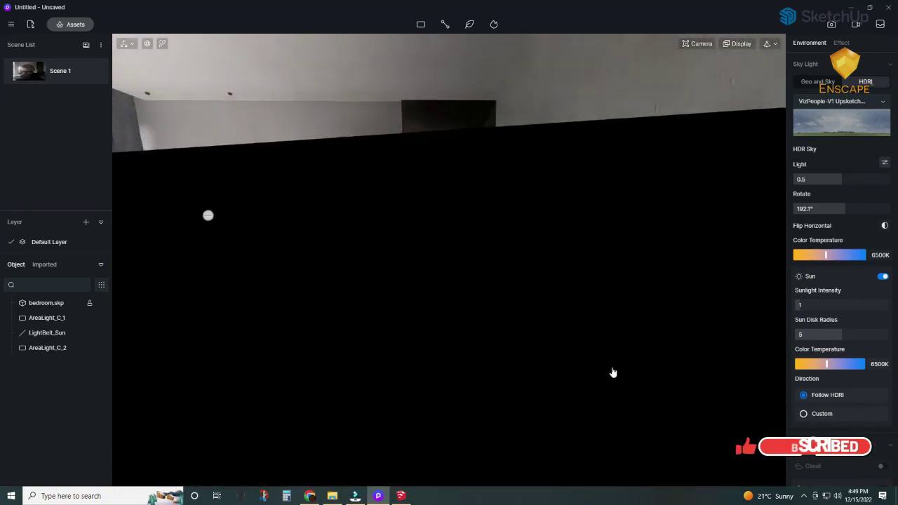
scroll(525, 405, down, 2)
scroll(551, 334, down, 2)
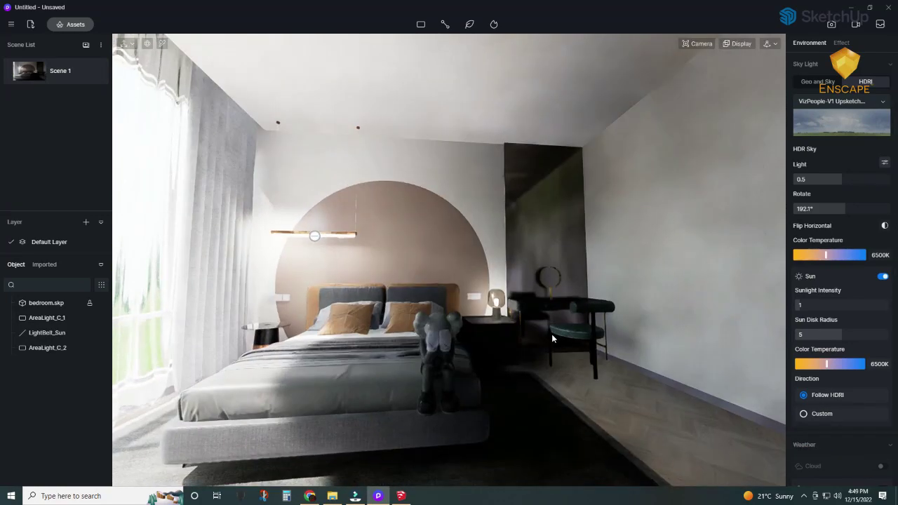
scroll(507, 317, down, 2)
scroll(491, 329, up, 1)
scroll(475, 344, up, 2)
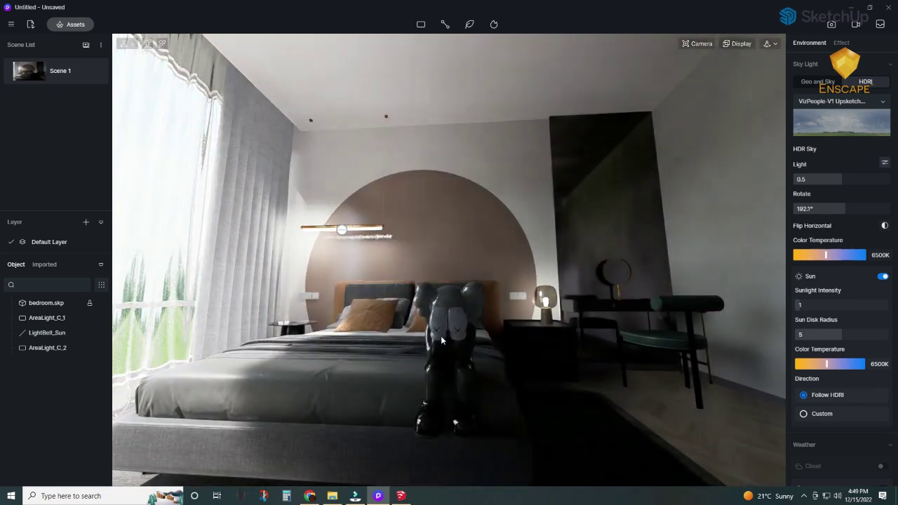
drag(441, 335, 490, 354)
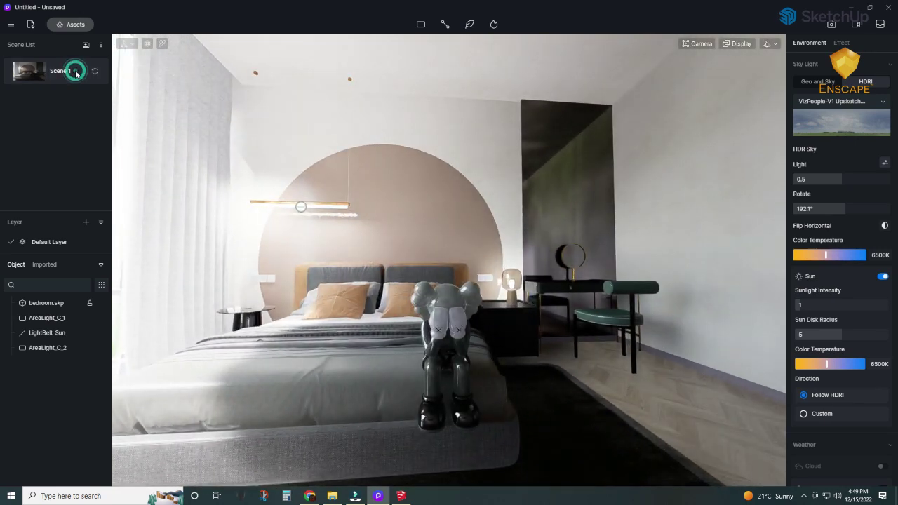
click(76, 72)
click(169, 223)
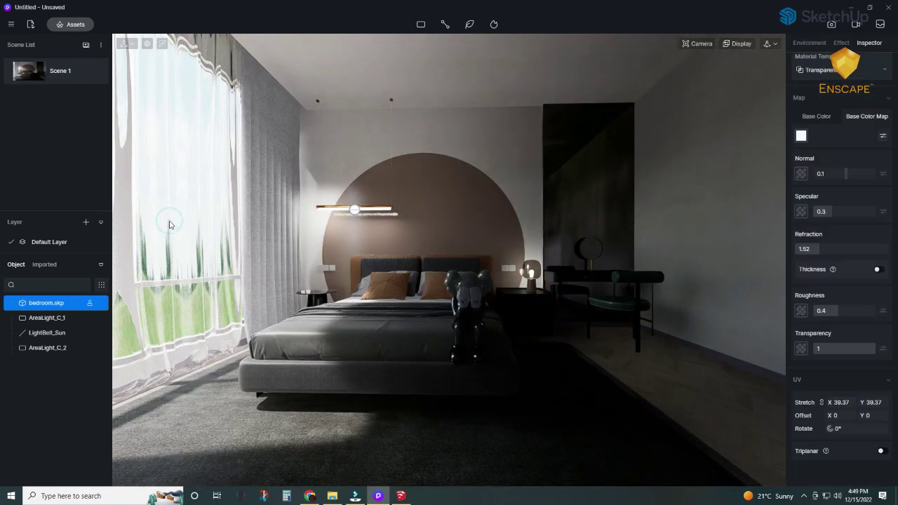
Give AreaLight_C_2 intensity 27, barn door 13/34, radius 495; raise AreaLight_C_1's radius to 1013
drag(409, 294, 164, 191)
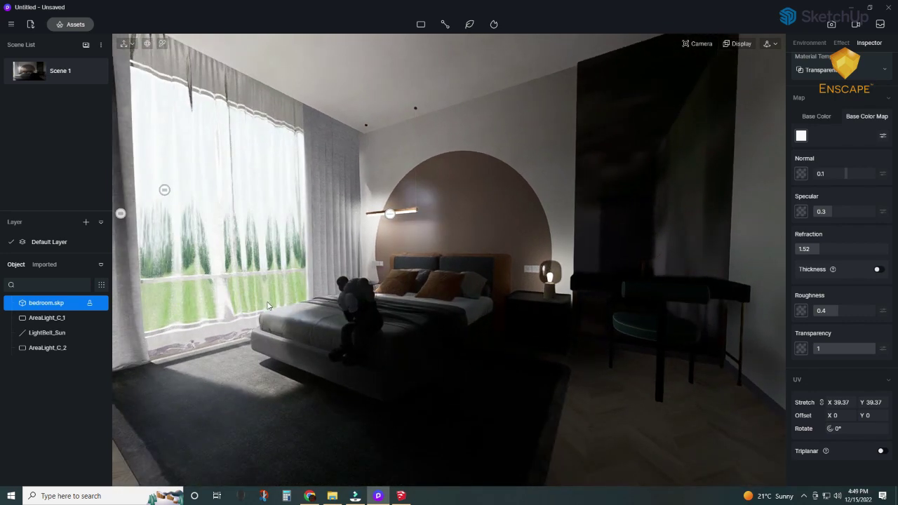
click(166, 193)
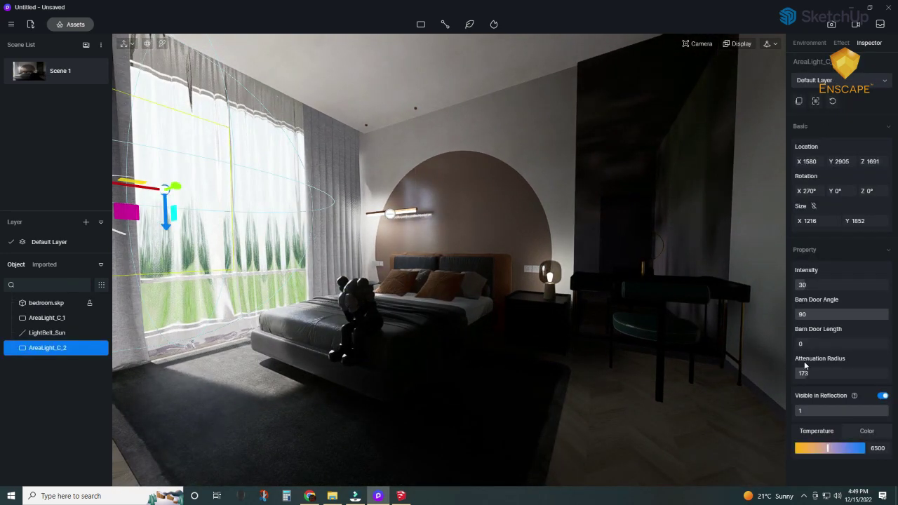
drag(809, 346, 874, 353)
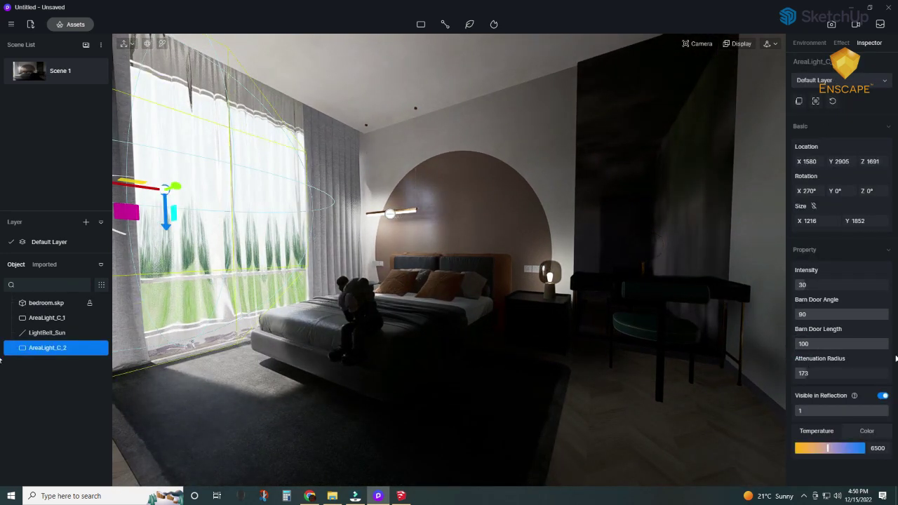
drag(801, 371, 825, 382)
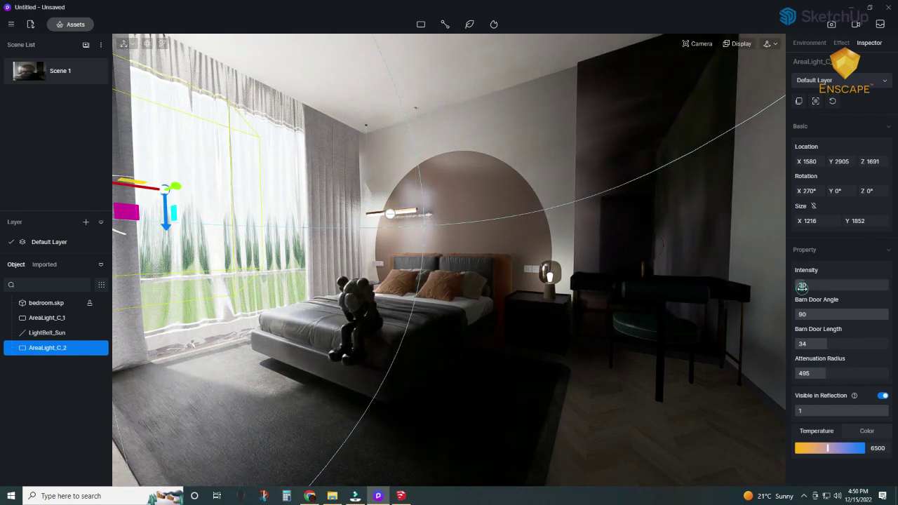
mouse_move(803, 285)
mouse_down()
mouse_move(816, 295)
mouse_move(805, 297)
mouse_up()
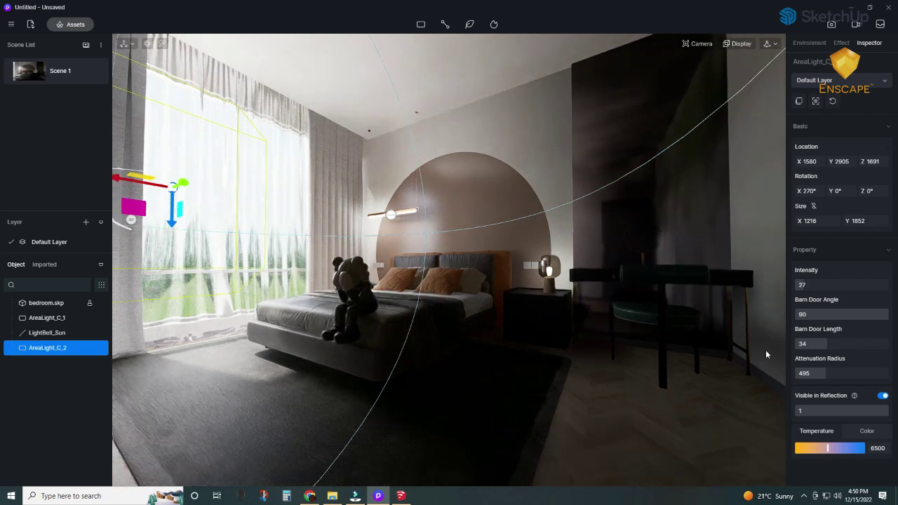
drag(806, 314, 823, 324)
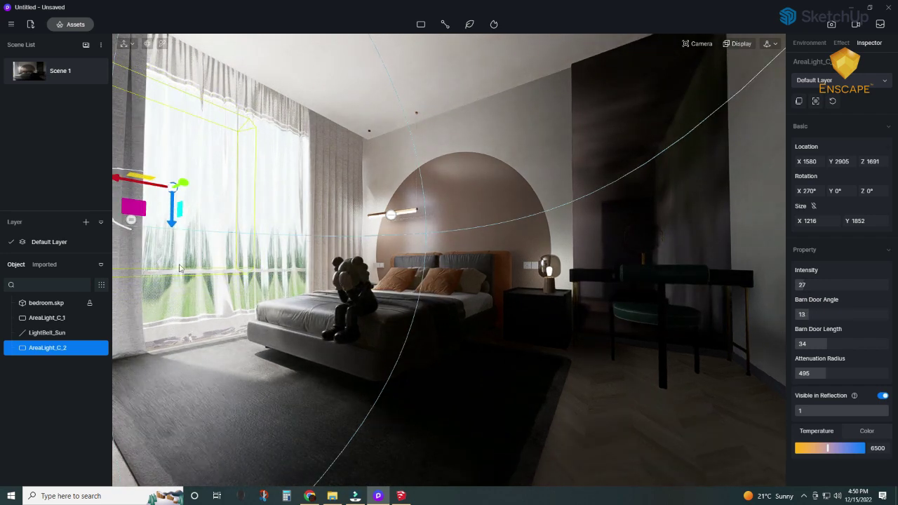
click(131, 222)
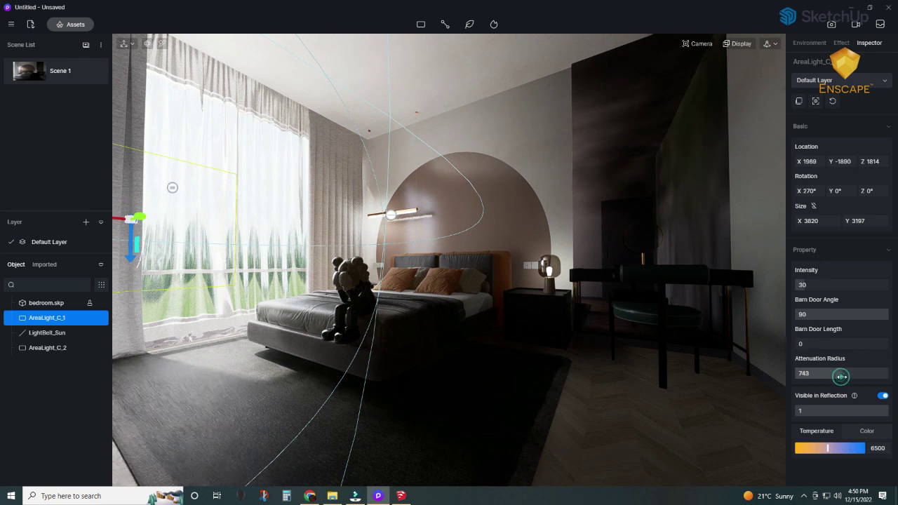
drag(841, 377, 862, 377)
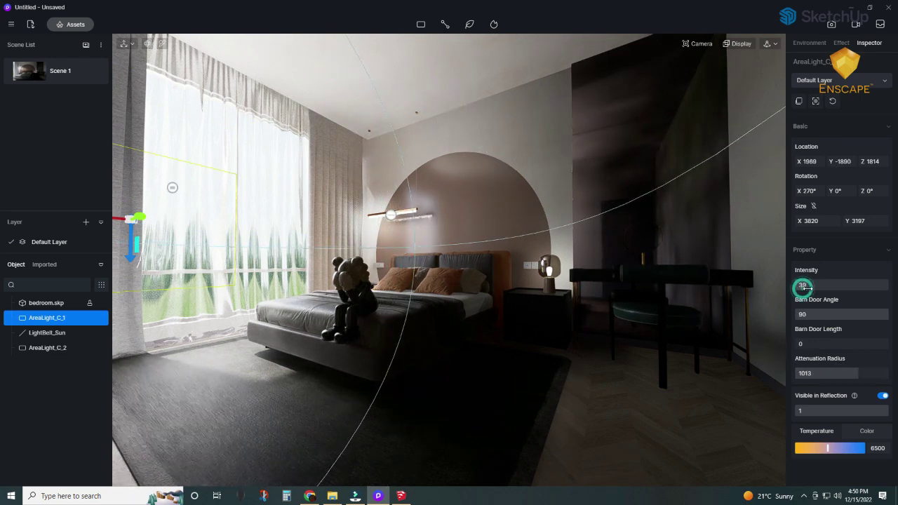
Raise the HDR sky light to 0.58 and lower post-processing exposure to 0.21
click(825, 51)
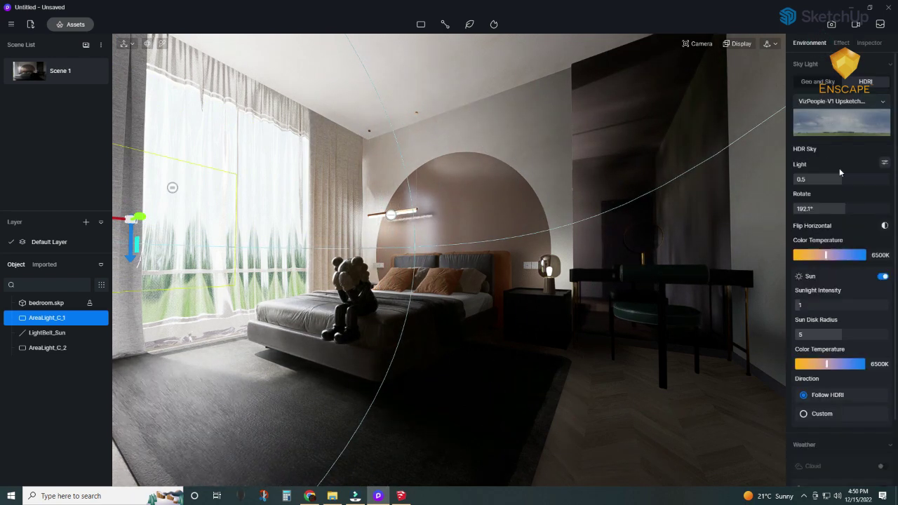
drag(835, 180, 848, 183)
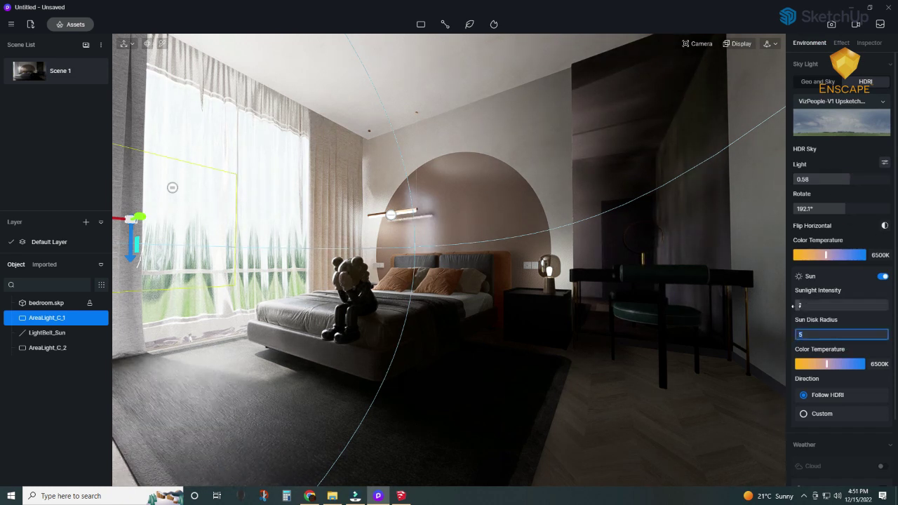
click(841, 43)
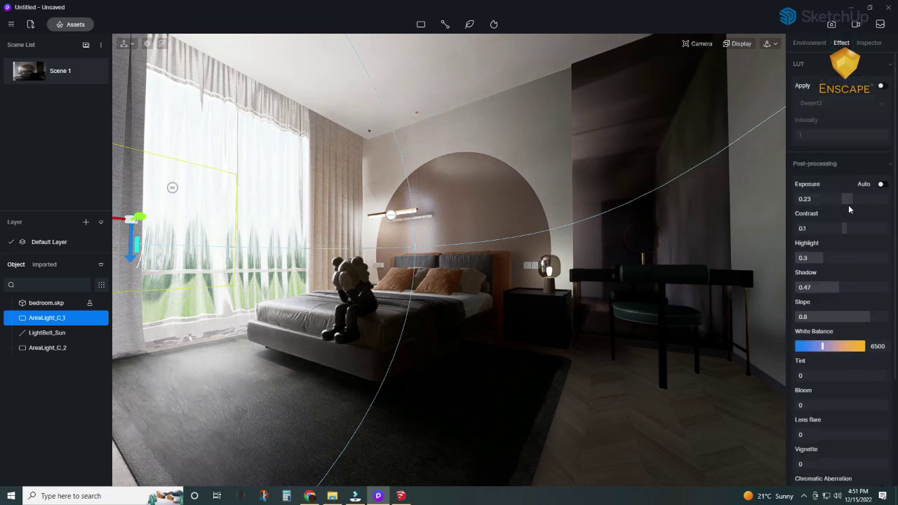
drag(835, 200, 850, 199)
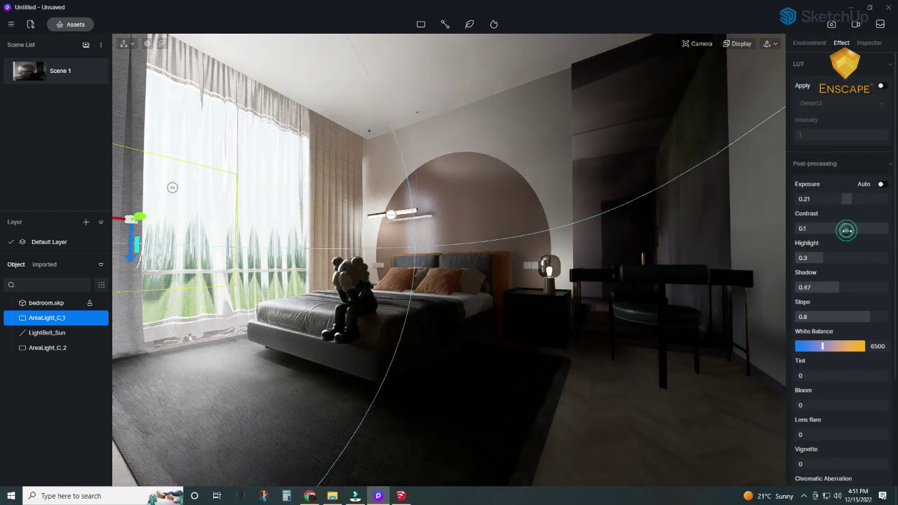
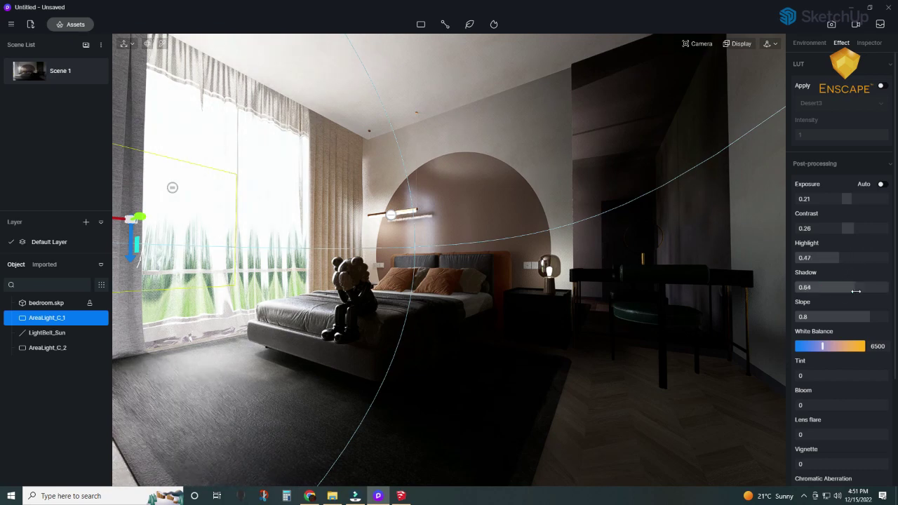
Pull the post-processing and camera sliders down to shadow 0.27, contrast 0.31, exposure 0.22 and highlight 0.32, with slope 0.69
mouse_move(855, 291)
mouse_down()
mouse_move(831, 295)
mouse_move(862, 319)
mouse_up()
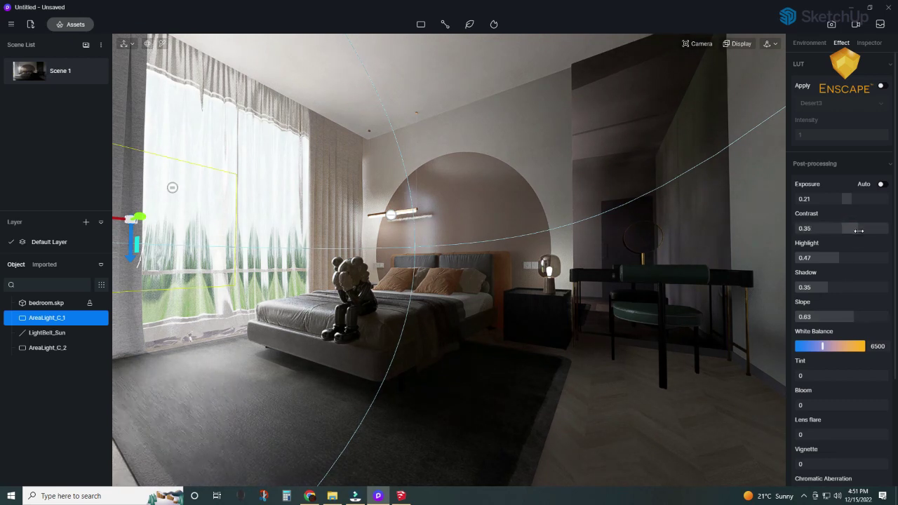
mouse_move(858, 230)
mouse_down()
mouse_move(848, 229)
mouse_move(854, 204)
mouse_up()
drag(809, 200, 847, 204)
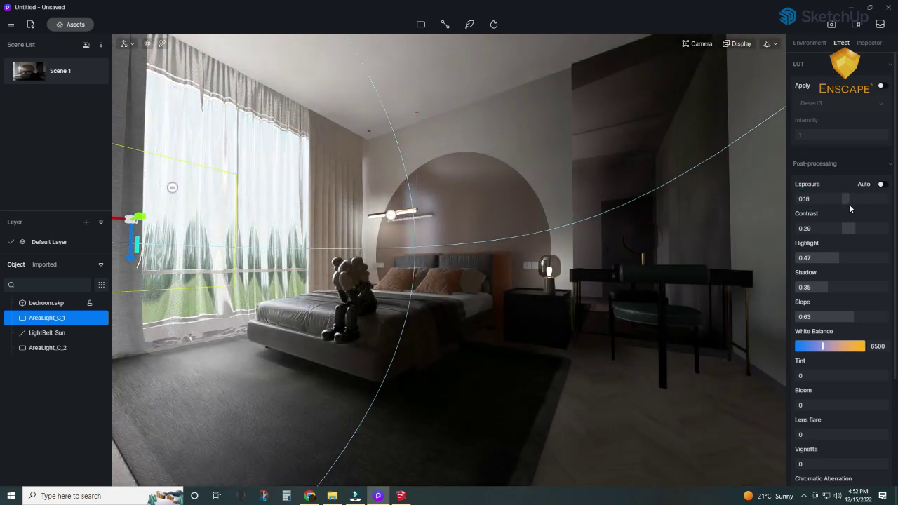
click(847, 203)
click(701, 43)
drag(699, 84, 709, 85)
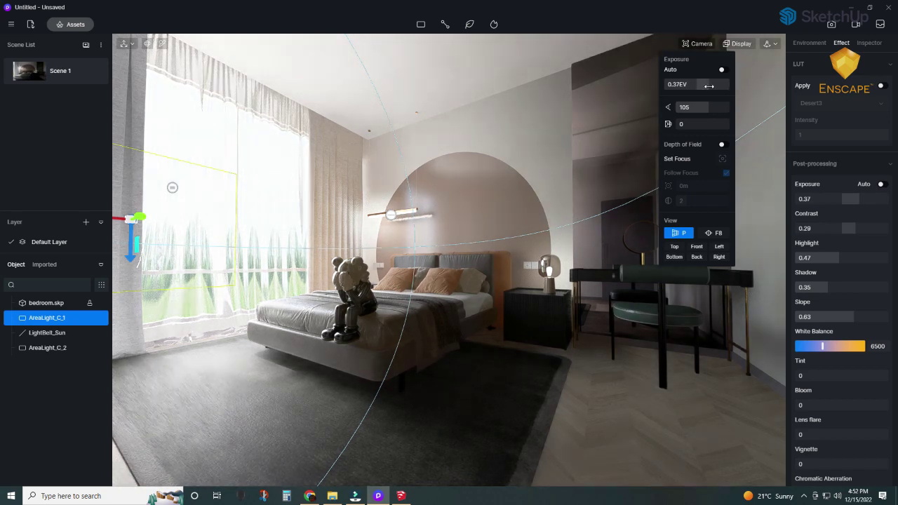
drag(856, 199, 851, 228)
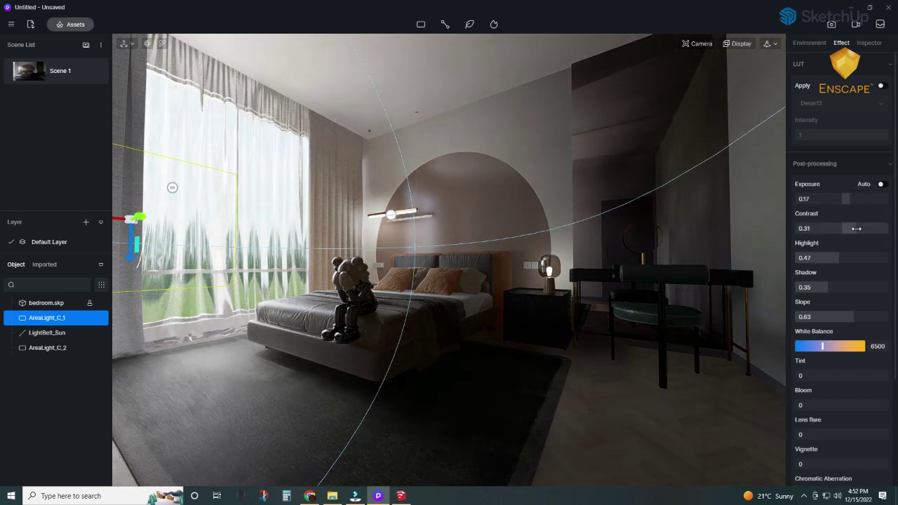
mouse_move(858, 258)
mouse_down()
mouse_move(823, 269)
mouse_move(828, 262)
mouse_move(820, 291)
mouse_up()
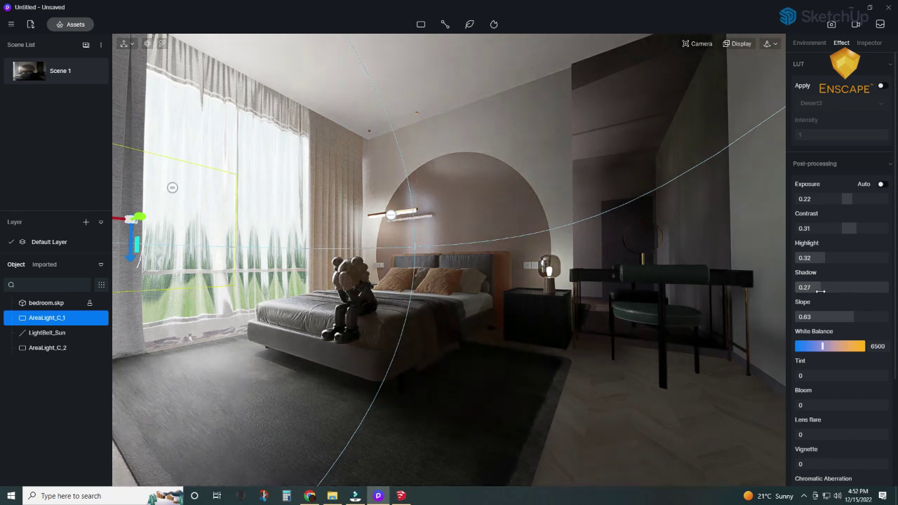
drag(862, 321, 864, 320)
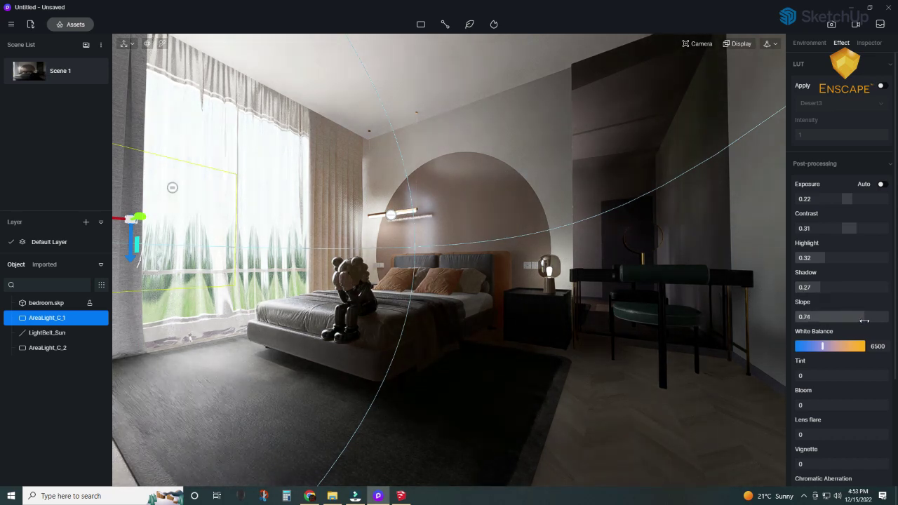
From Scene 1, narrow the window light's barn door angle to 35.6 and raise sunlight intensity to 1.4
click(61, 71)
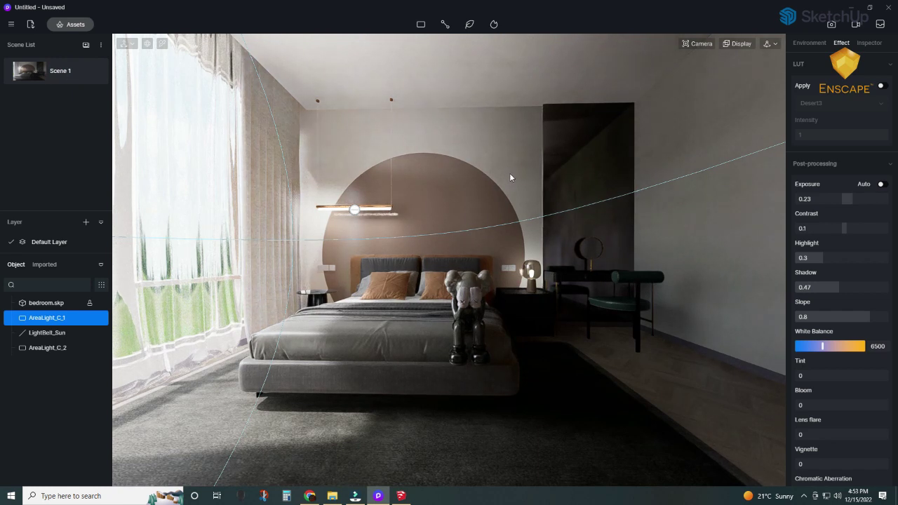
click(869, 42)
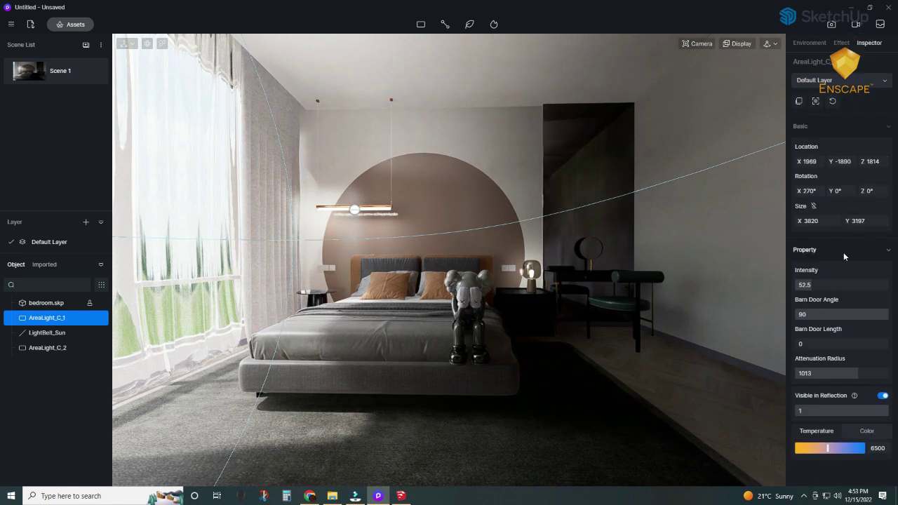
drag(812, 285, 869, 316)
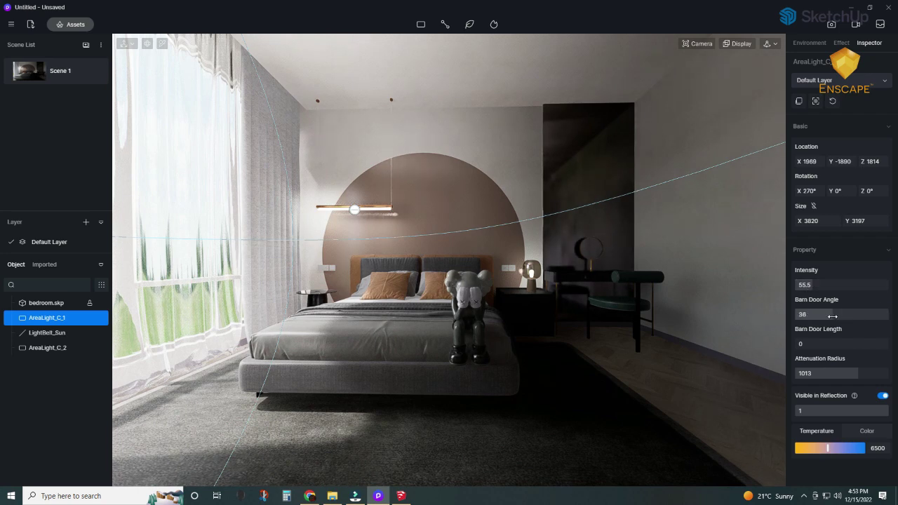
click(809, 43)
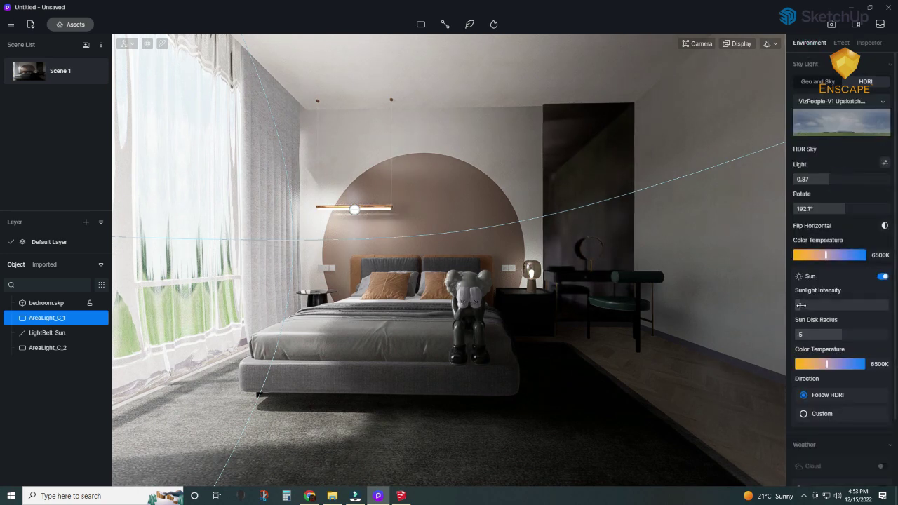
drag(796, 305, 752, 170)
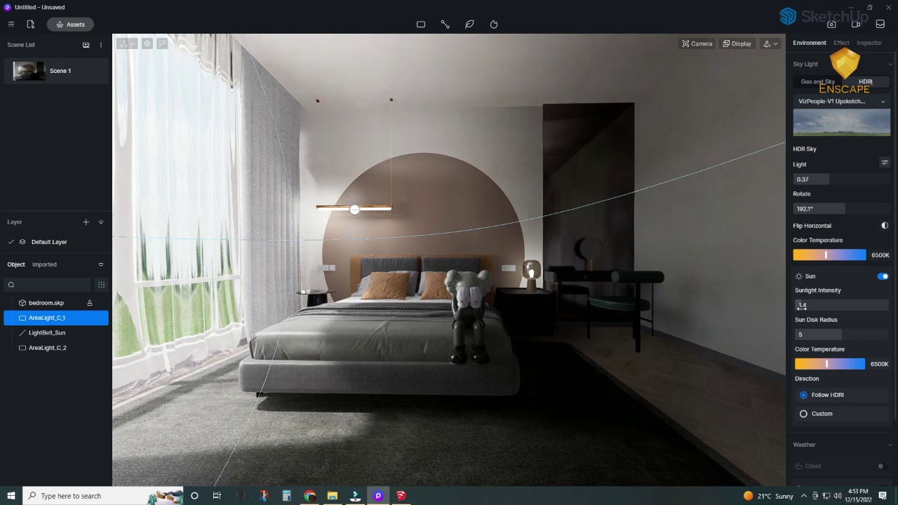
Adjust AreaLight_C_2's intensity and lower AreaLight_C_1's intensity to 18
click(48, 347)
drag(800, 286, 805, 294)
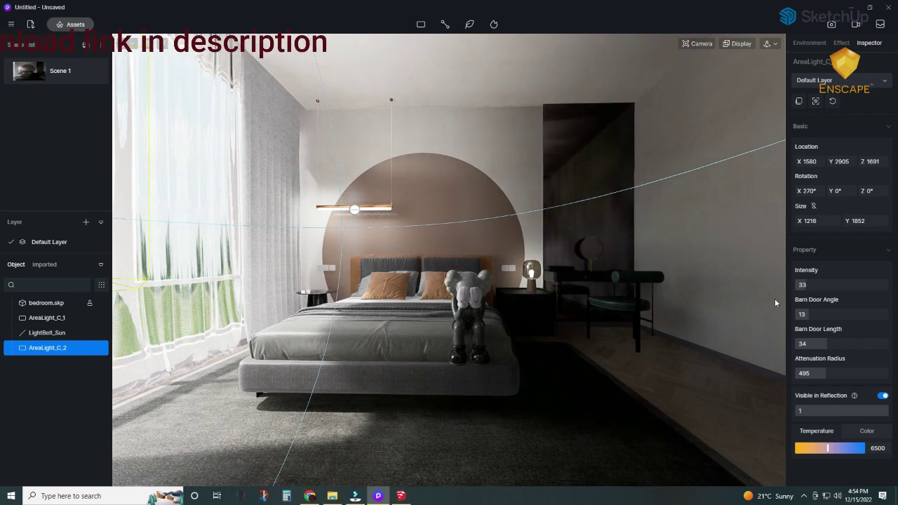
click(61, 320)
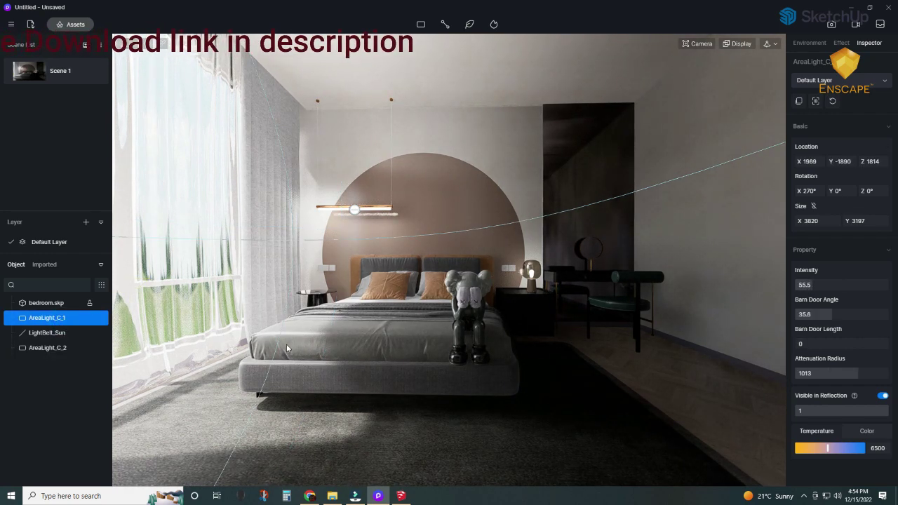
drag(801, 286, 801, 285)
text(18)
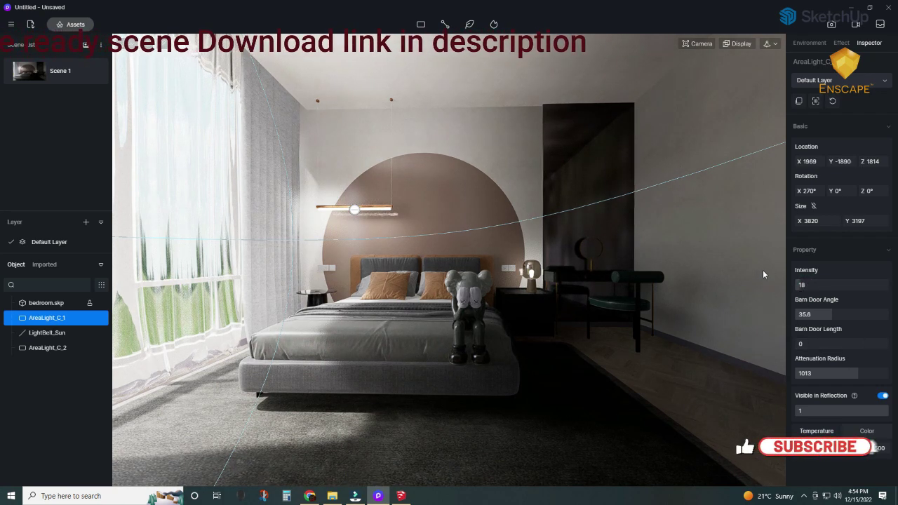
Set the render contrast to 0.21 and the camera exposure to 0.31EV
click(841, 43)
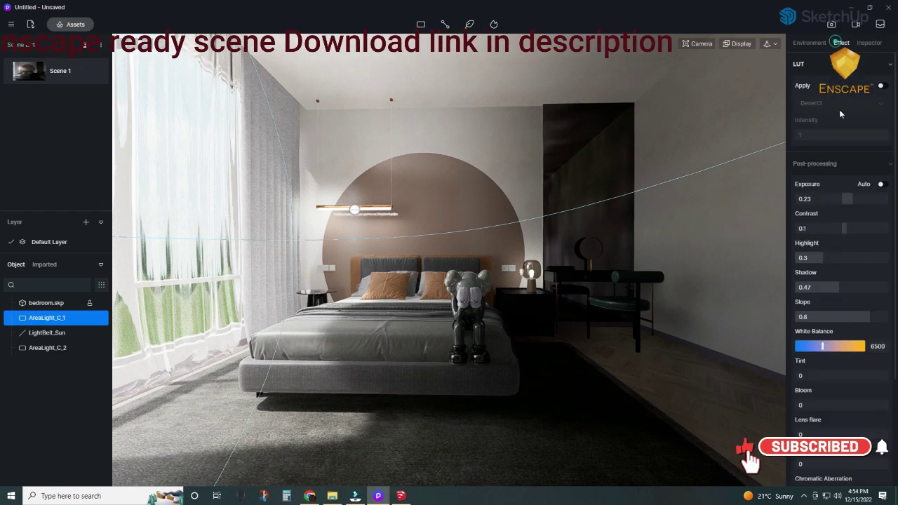
mouse_move(844, 230)
mouse_down()
mouse_move(860, 203)
mouse_move(849, 205)
mouse_up()
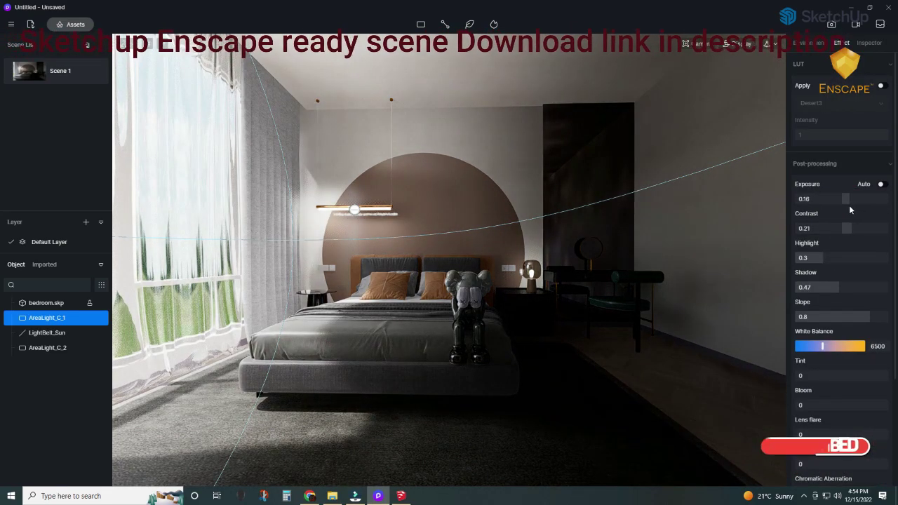
click(700, 43)
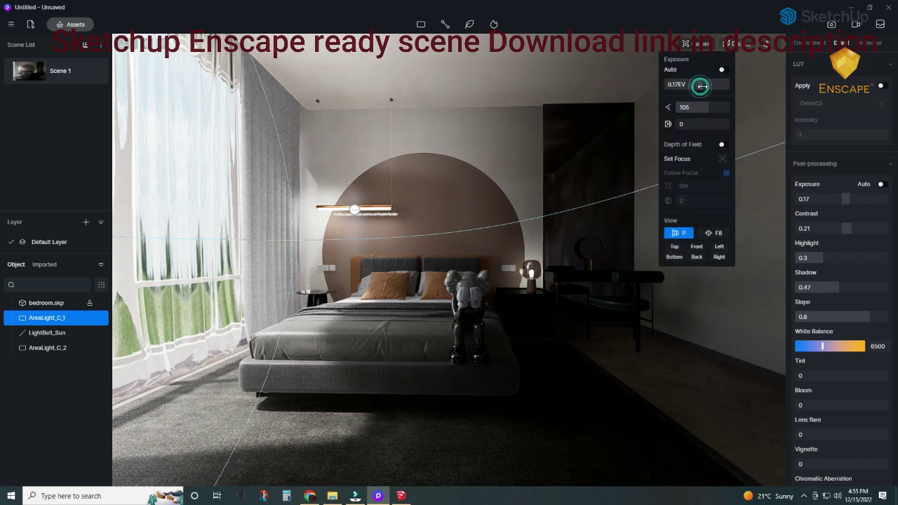
drag(700, 85, 706, 87)
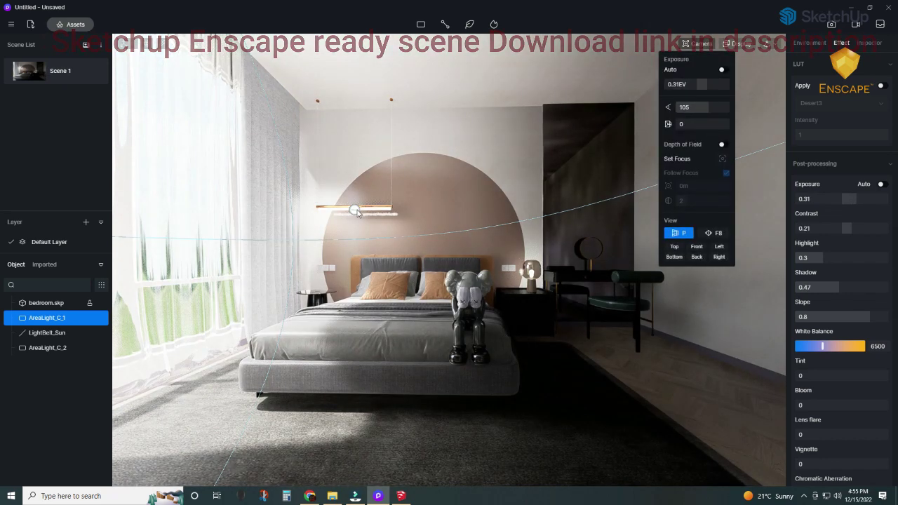
Rework LightBelt_Sun's attenuation radius, settling at 105 with intensity 10.5
click(680, 223)
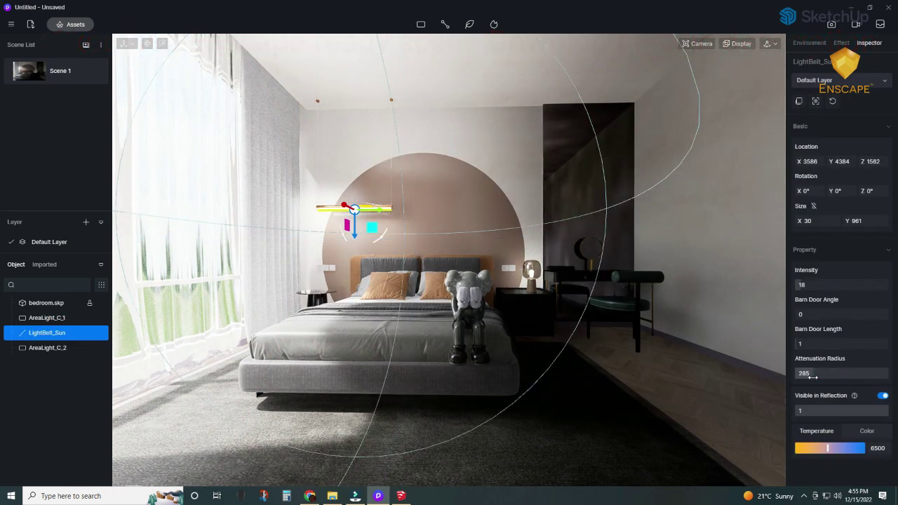
drag(813, 373, 794, 380)
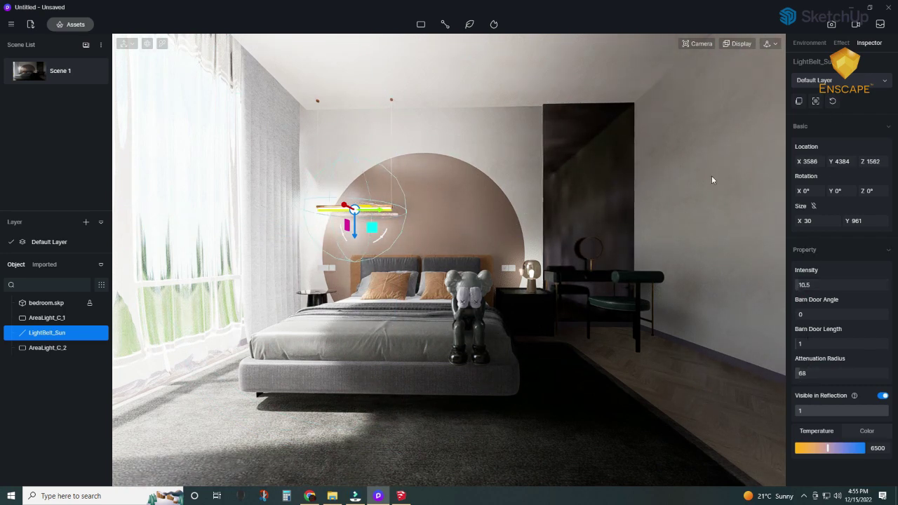
click(54, 348)
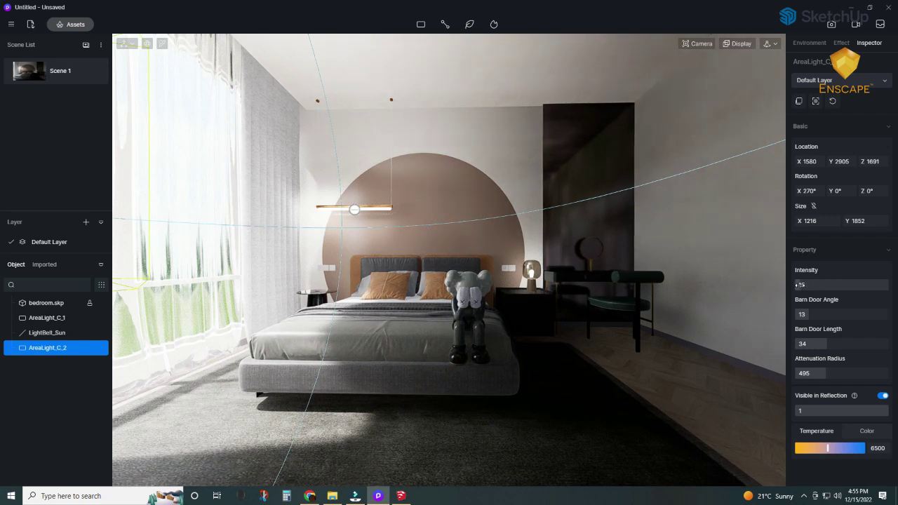
click(49, 332)
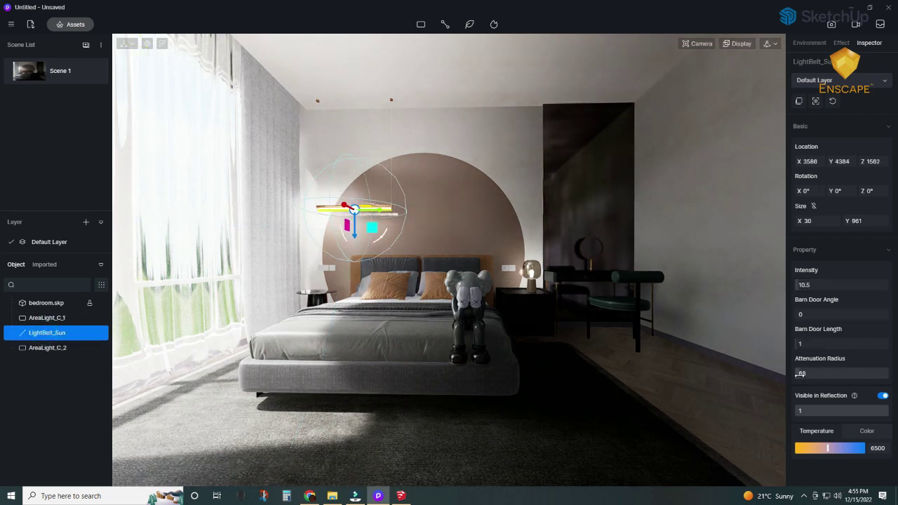
drag(797, 373, 801, 374)
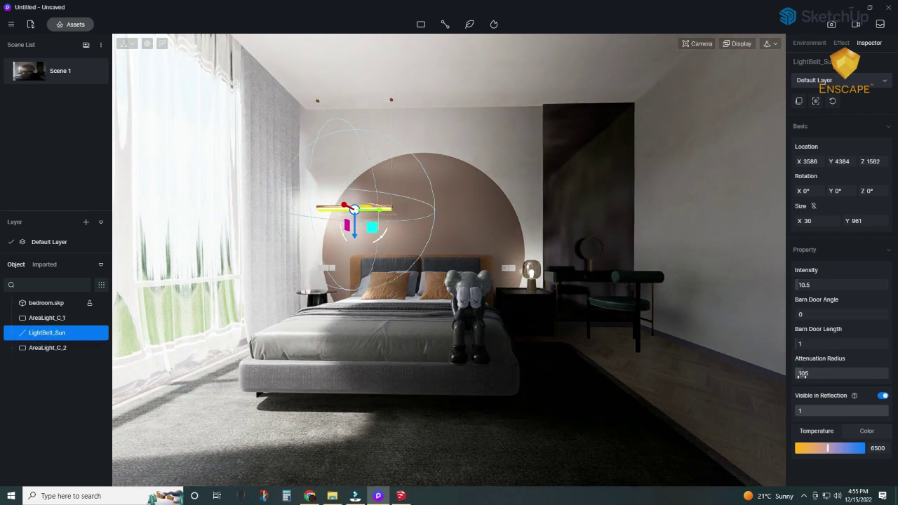
click(47, 319)
mouse_move(47, 332)
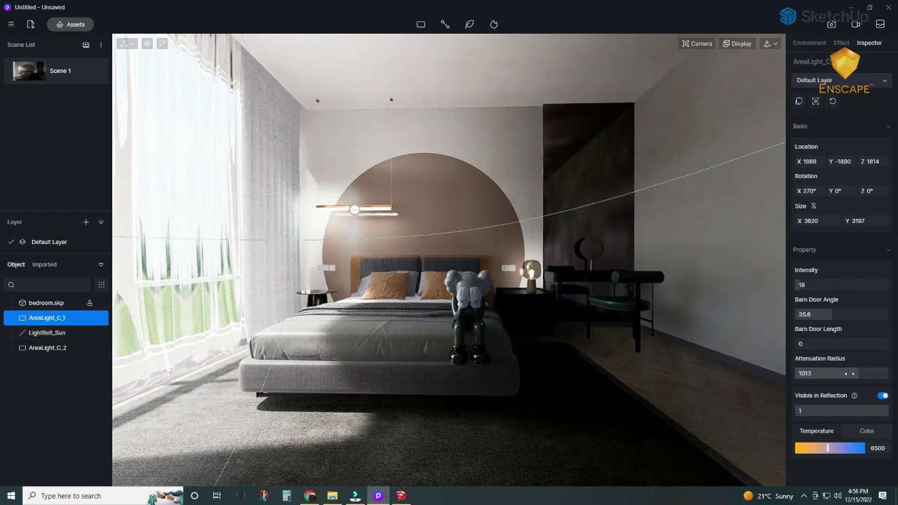
Tune AreaLight_C_1 to barn door angle 9, attenuation radius 780 and intensity 27, with auto exposure on
drag(829, 314, 803, 315)
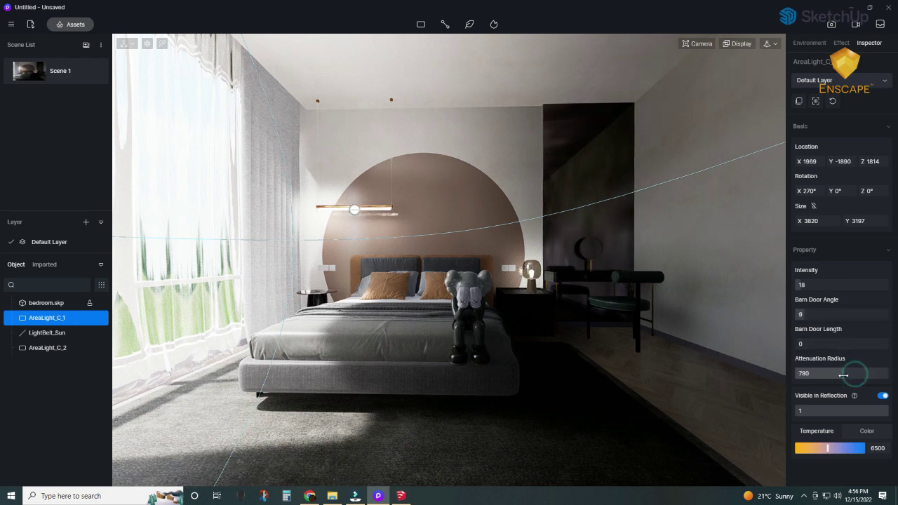
mouse_move(853, 372)
mouse_down()
mouse_move(835, 377)
mouse_move(842, 375)
mouse_up()
drag(807, 284, 876, 290)
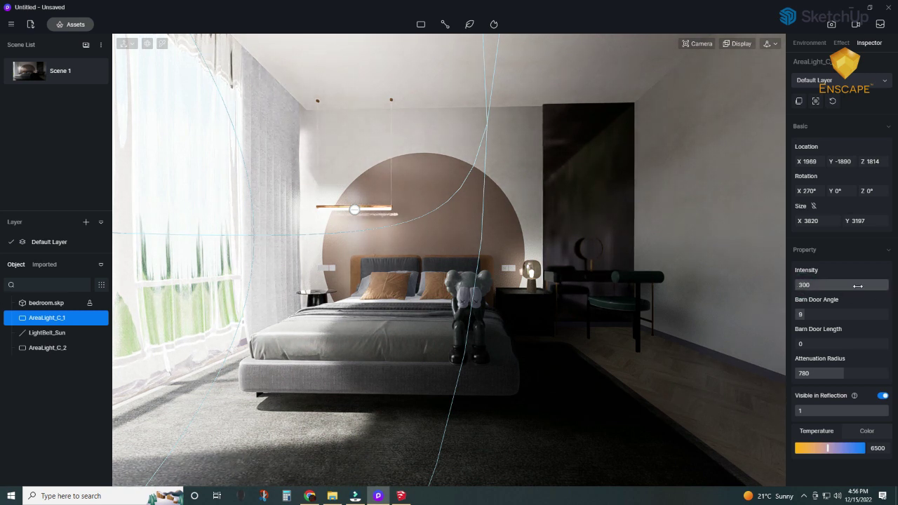
drag(879, 285, 823, 293)
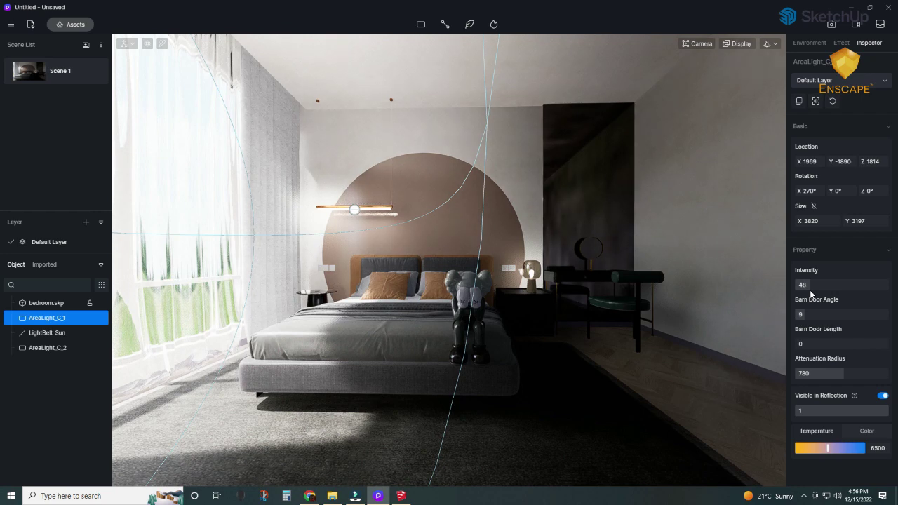
drag(810, 293, 803, 290)
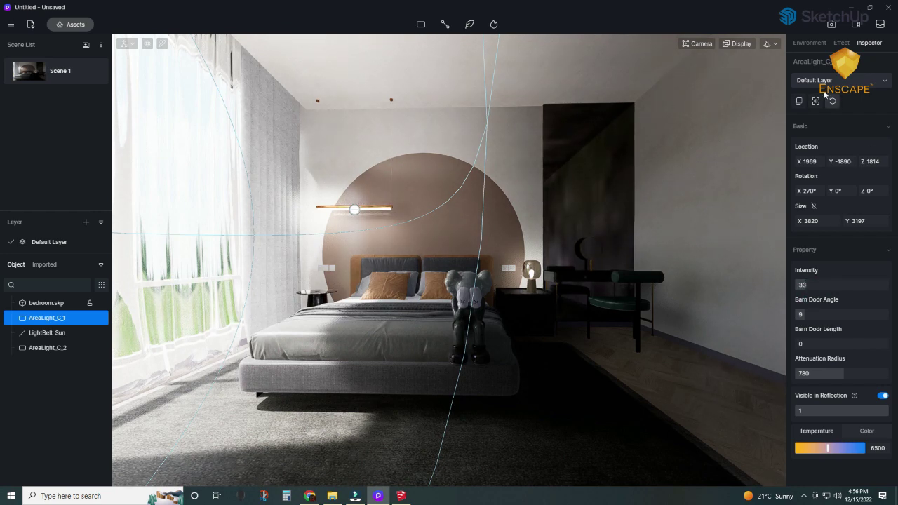
click(704, 44)
click(723, 70)
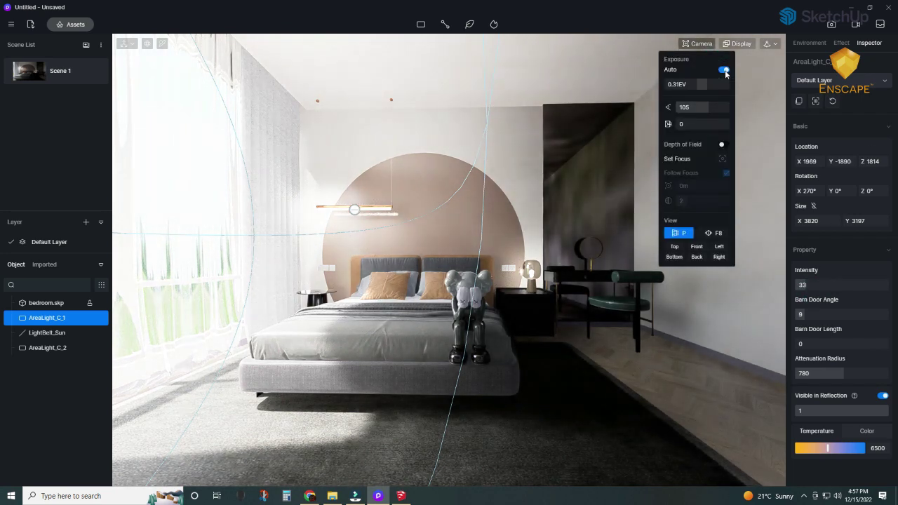
drag(808, 286, 804, 286)
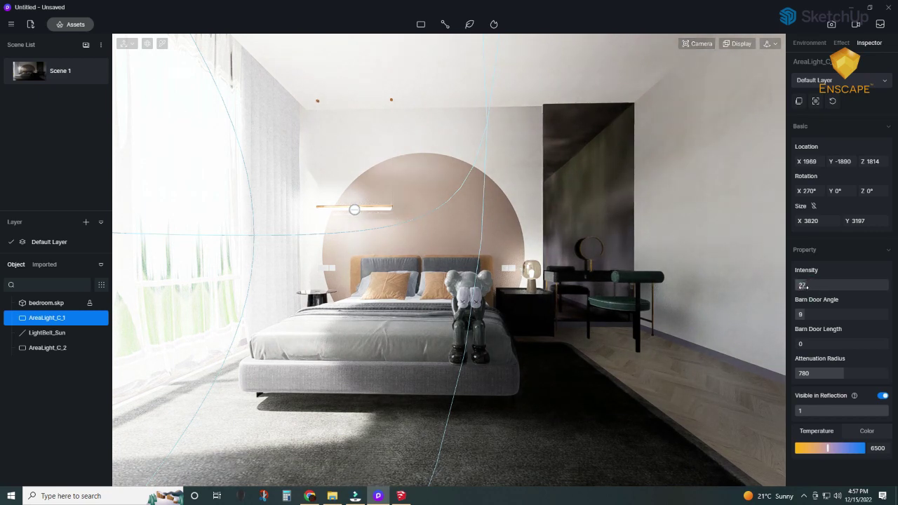
Shorten AreaLight_C_2's barn door length to 13 with radius 180, then switch camera auto exposure off
click(573, 314)
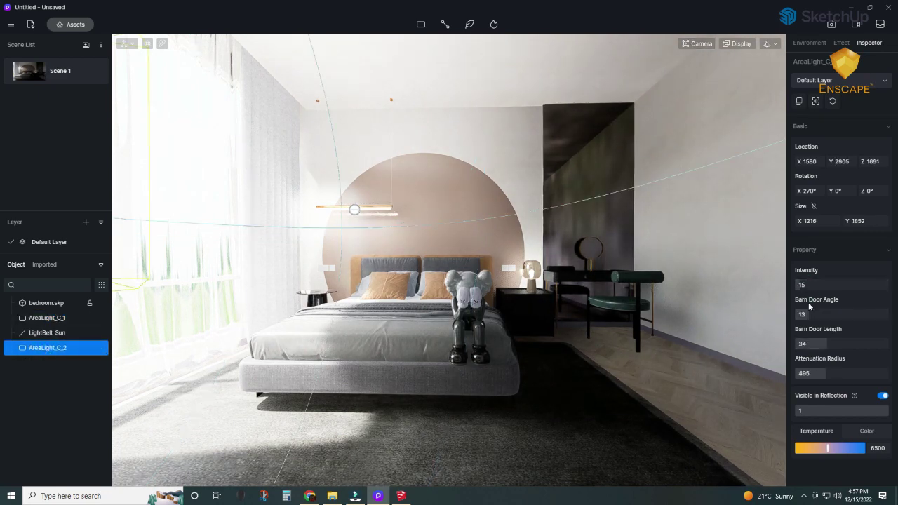
mouse_move(825, 343)
mouse_down()
mouse_move(815, 372)
mouse_move(800, 377)
mouse_up()
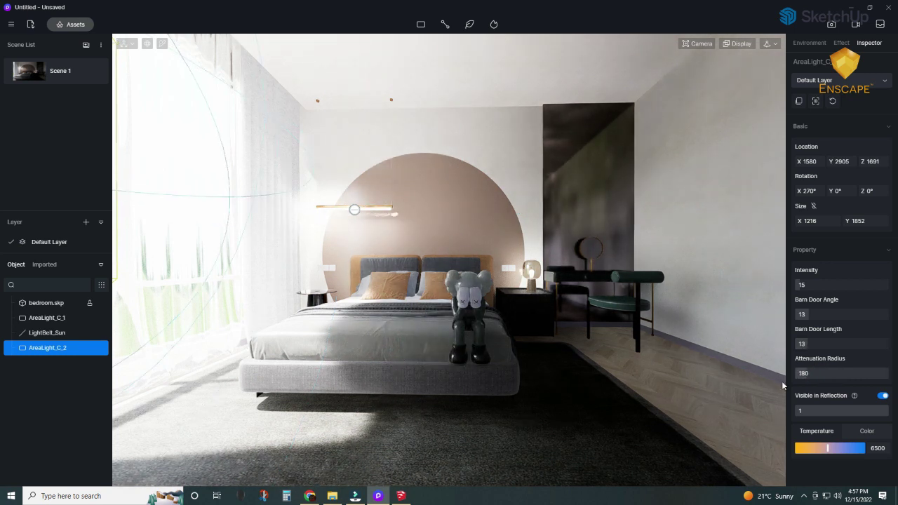
click(58, 324)
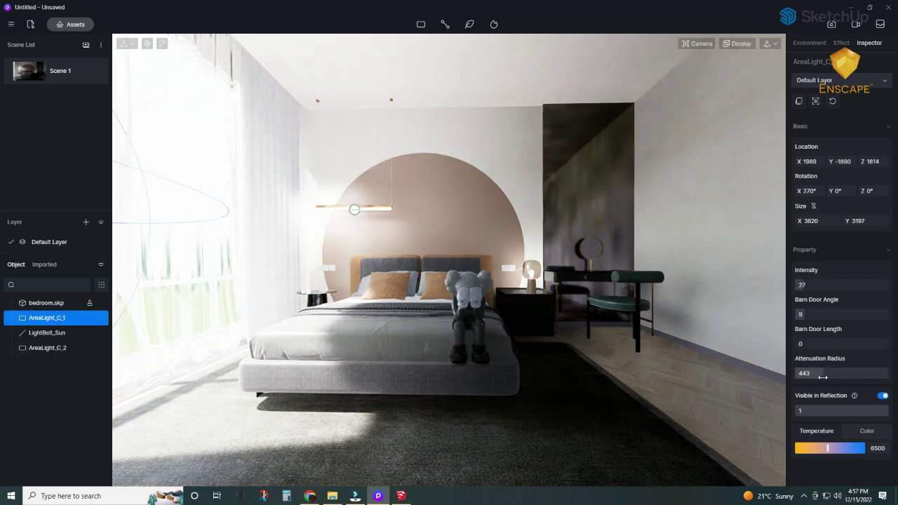
click(46, 333)
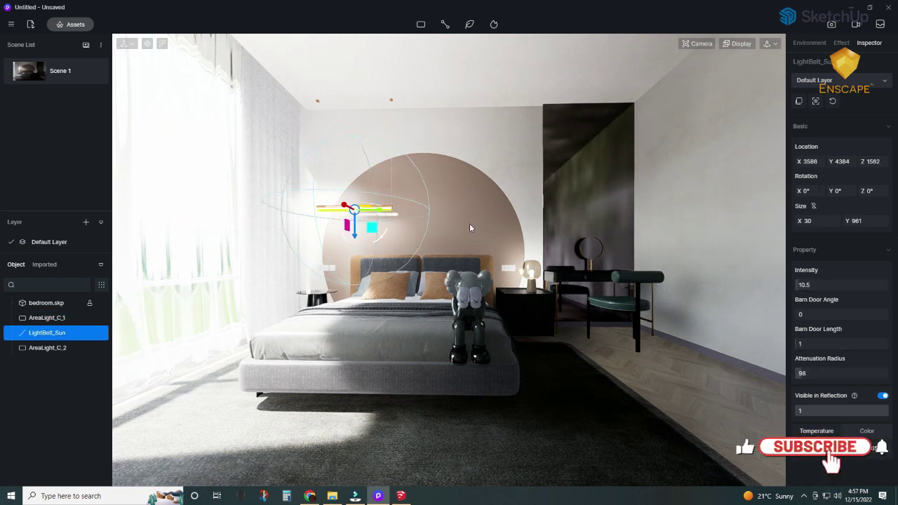
click(697, 43)
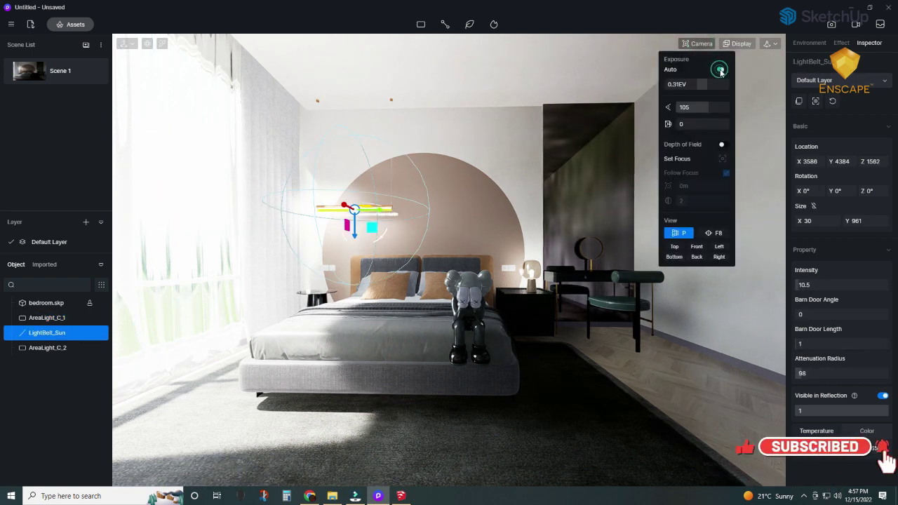
click(721, 70)
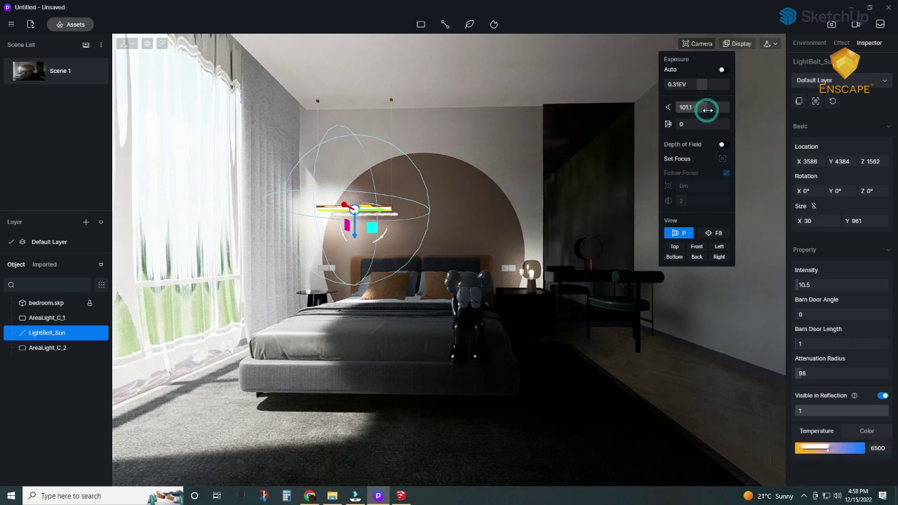
Widen the field of view to 114 and grade to exposure 0.44EV, shadow 0.39 and slope 0.74
drag(707, 110, 704, 84)
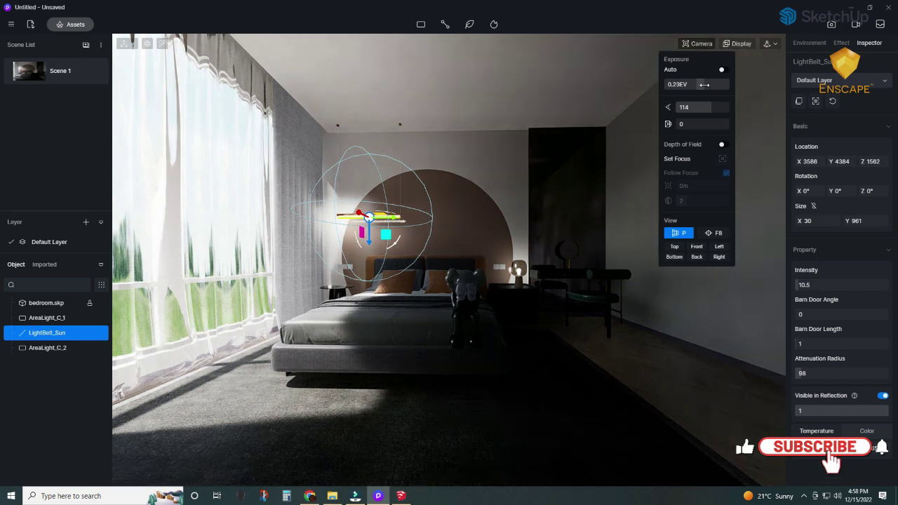
click(841, 43)
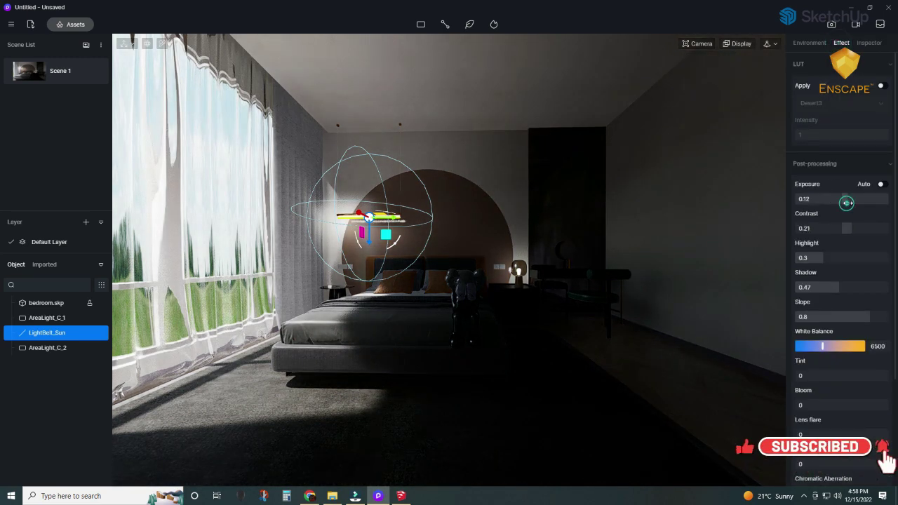
mouse_move(846, 202)
mouse_down()
mouse_move(856, 202)
mouse_move(843, 228)
mouse_up()
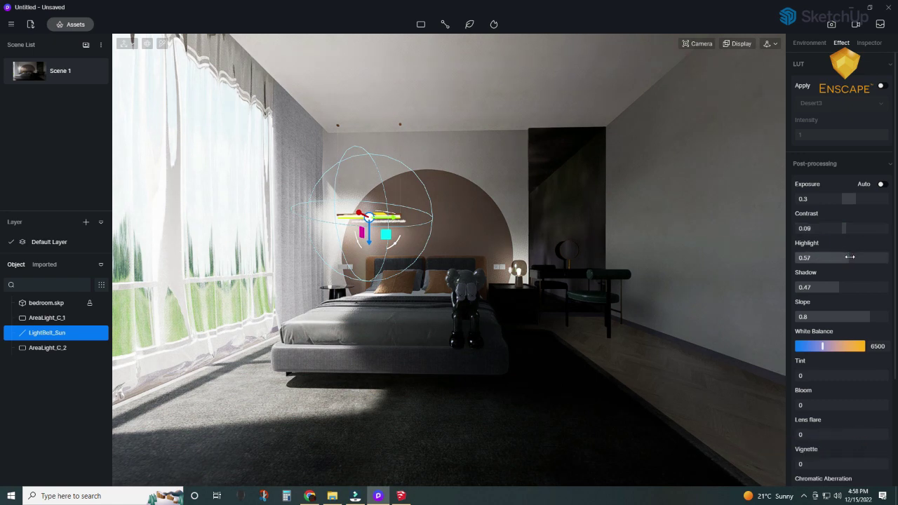
drag(839, 287, 836, 289)
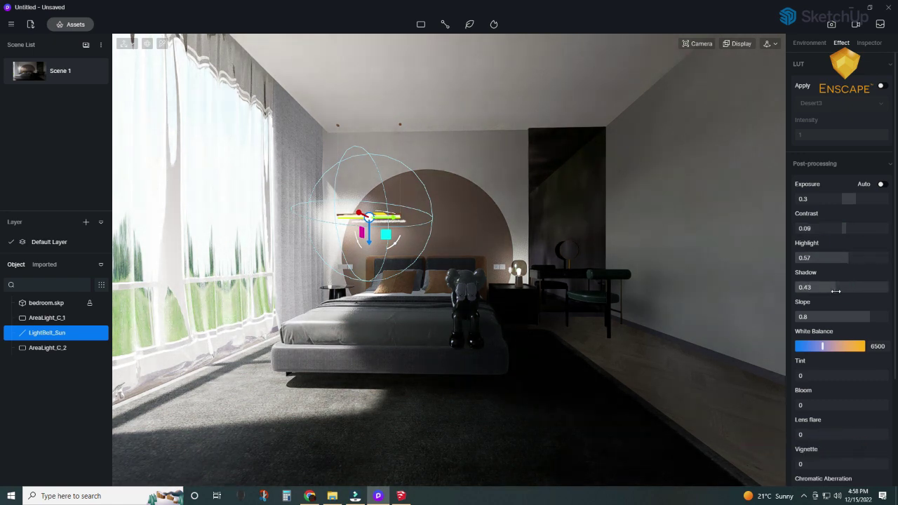
mouse_move(869, 319)
mouse_down()
mouse_move(853, 321)
mouse_move(871, 318)
mouse_up()
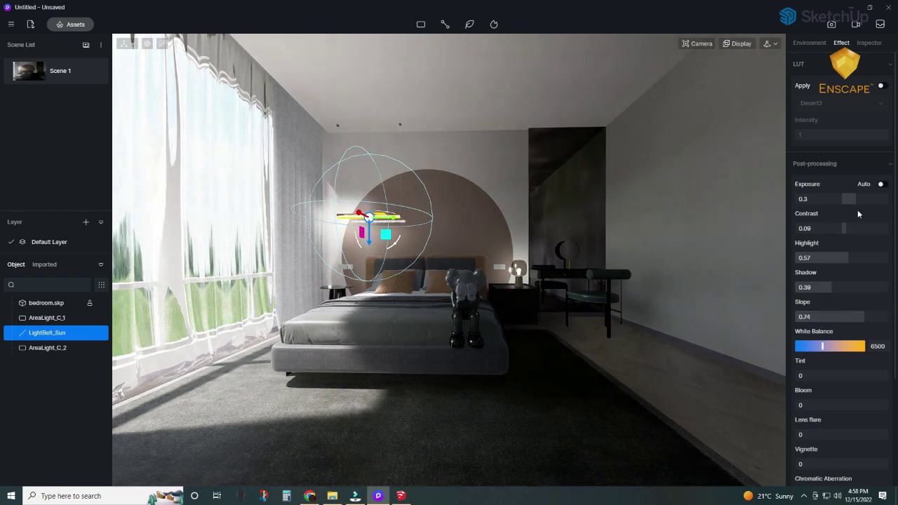
drag(850, 199, 847, 200)
click(708, 45)
drag(704, 84, 711, 84)
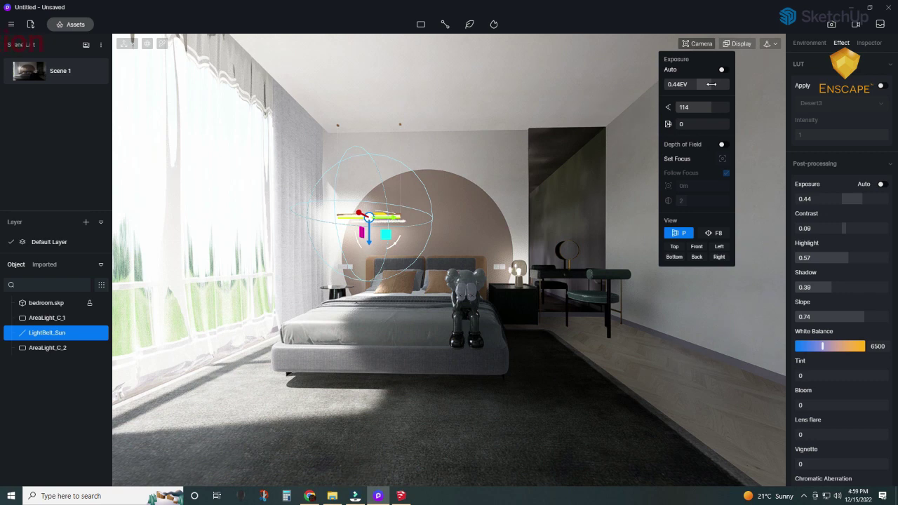
Lower the HDR sky light to 0.17 and cut sunlight intensity to 0.4
click(810, 43)
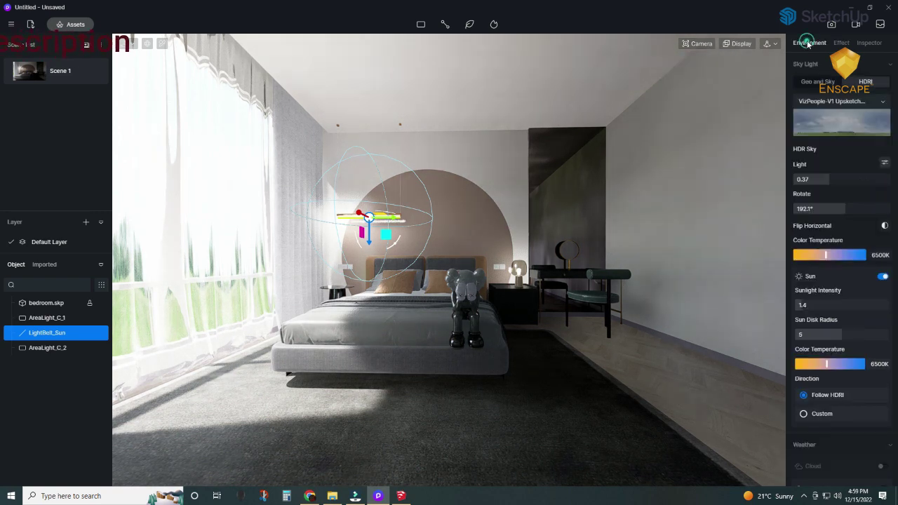
drag(814, 180, 819, 180)
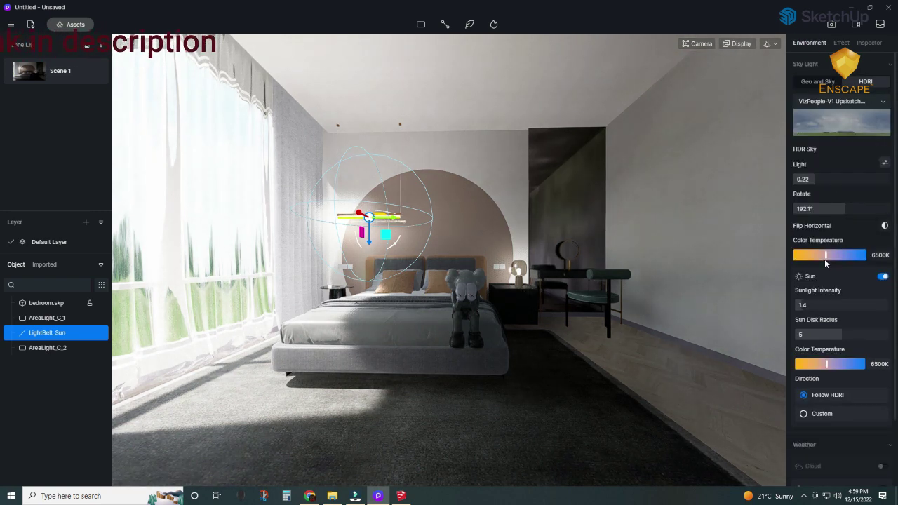
mouse_move(800, 305)
mouse_down()
mouse_move(824, 305)
mouse_move(792, 305)
mouse_up()
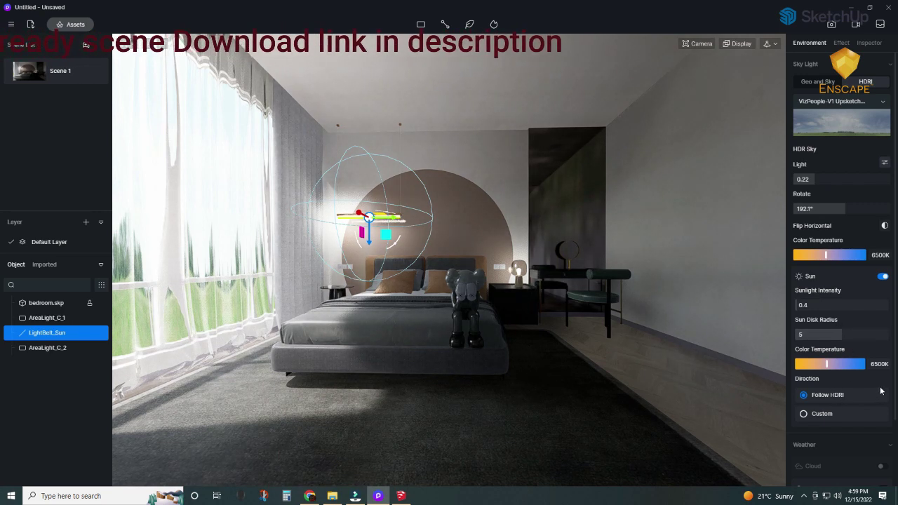
scroll(814, 414, down, 2)
scroll(813, 417, up, 1)
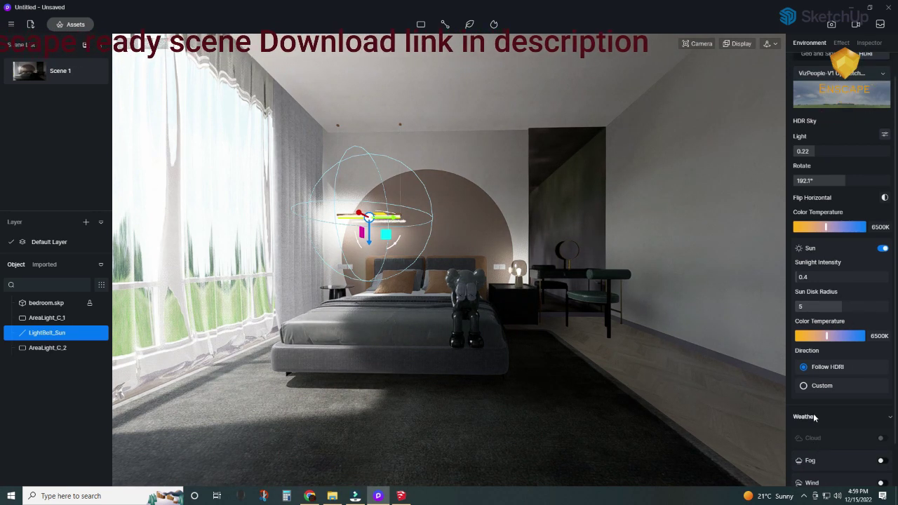
scroll(814, 417, up, 1)
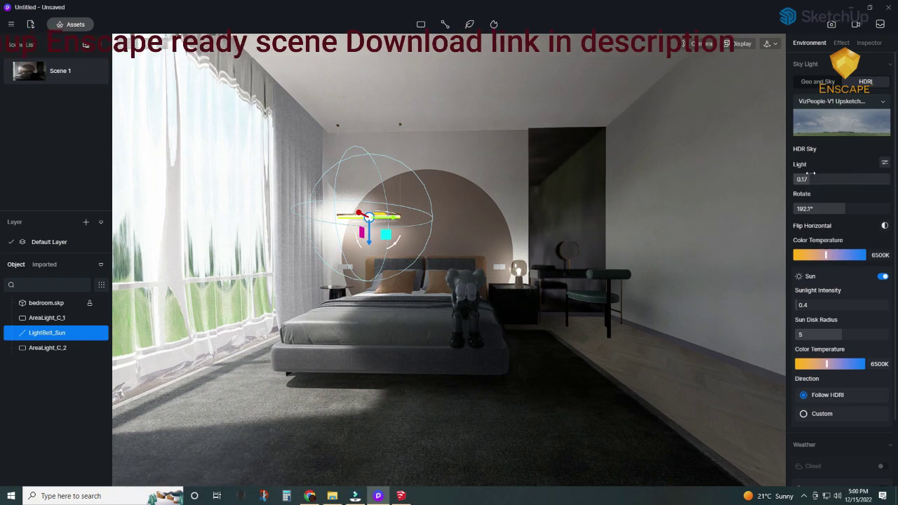
click(841, 43)
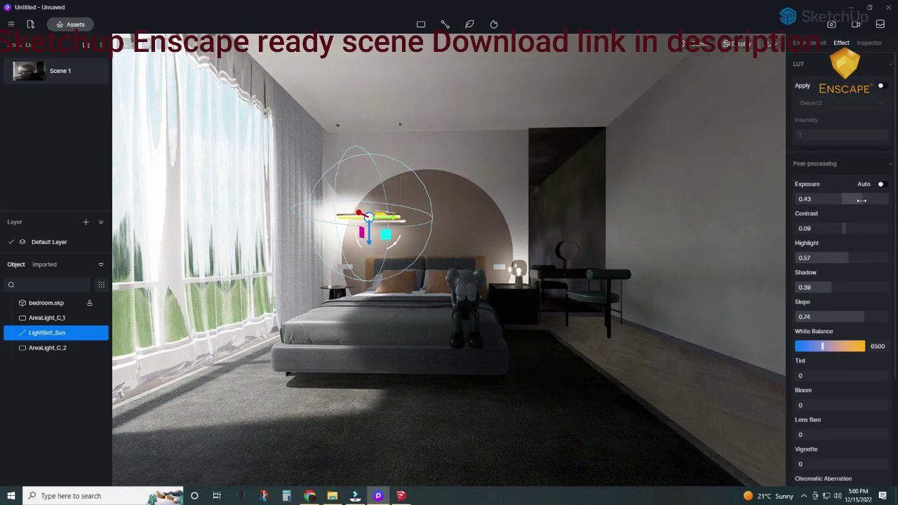
Regrade to exposure 0.54, contrast 0.18 and highlight 0.59, and drop shadow to about 0.3
drag(864, 201, 870, 200)
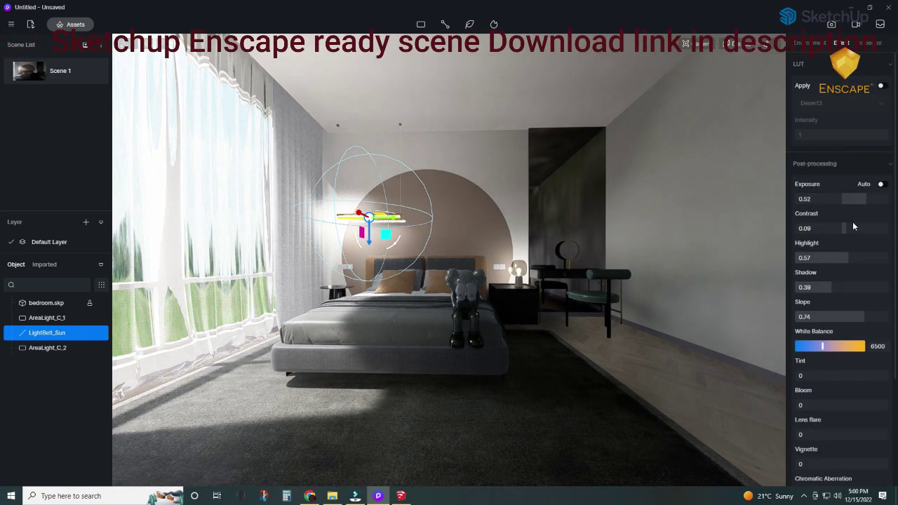
drag(844, 229, 846, 228)
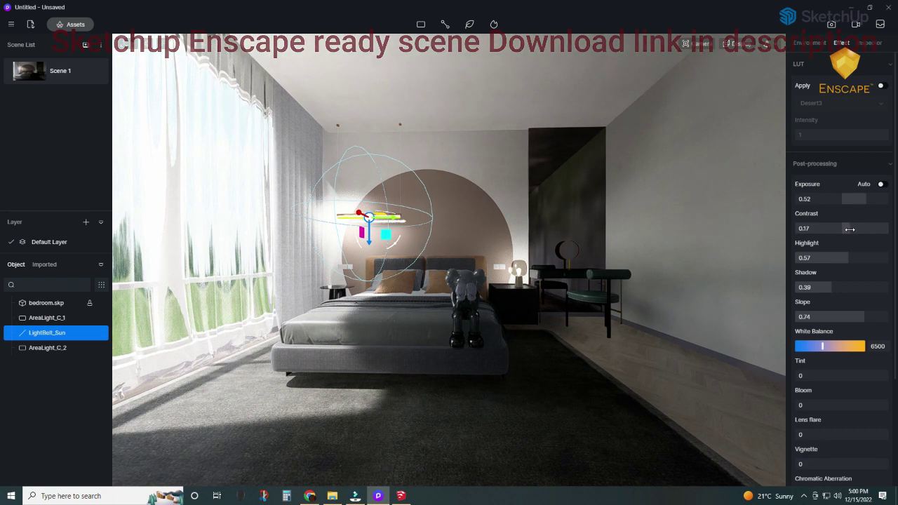
click(698, 44)
drag(716, 86, 710, 86)
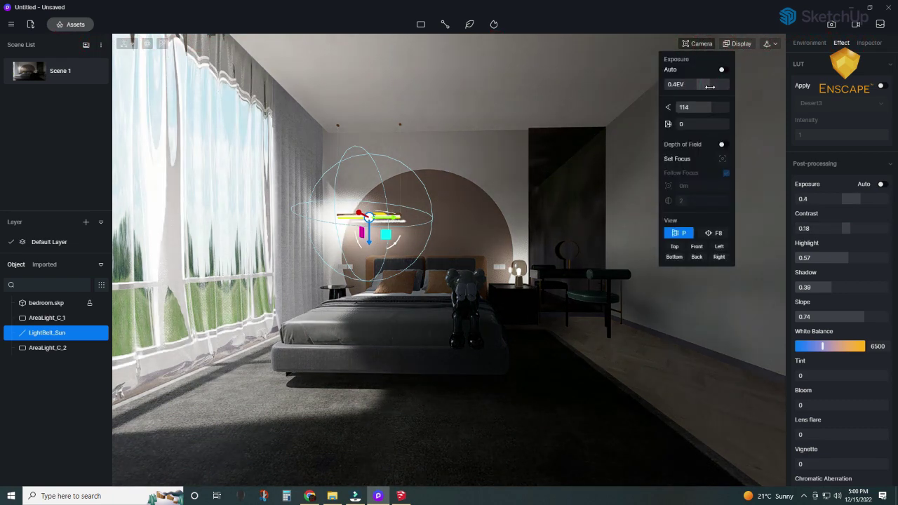
drag(863, 198, 867, 199)
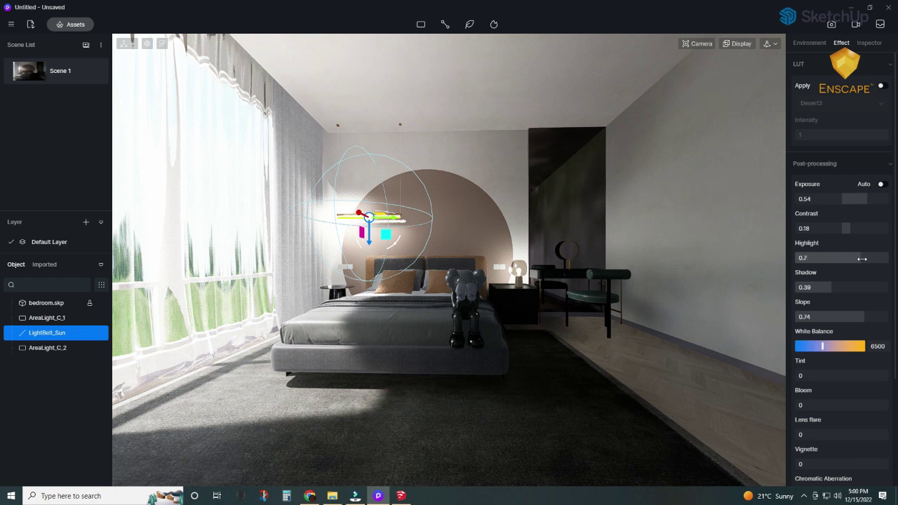
drag(831, 287, 822, 289)
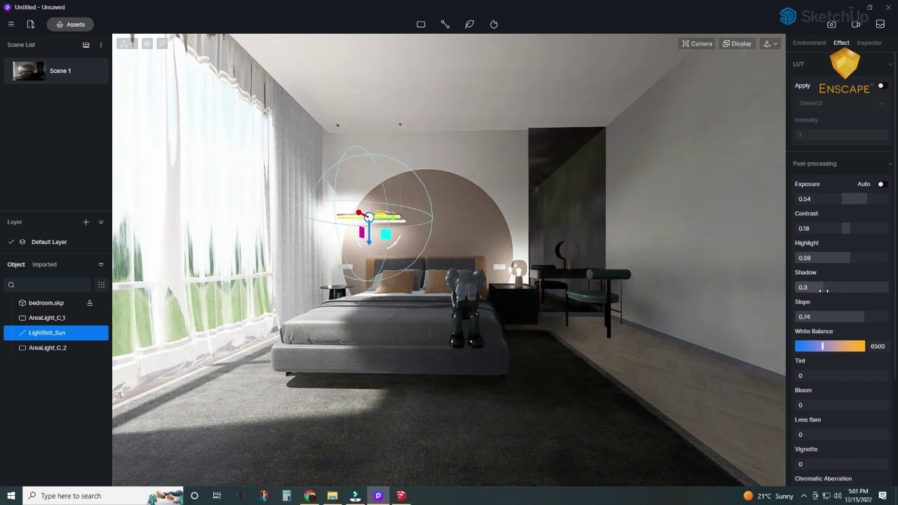
click(68, 333)
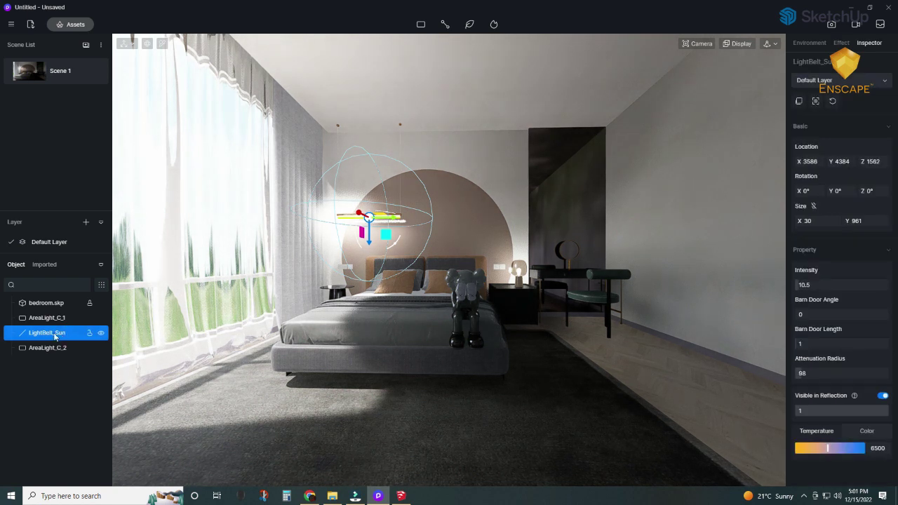
Set the light belt's intensity to 7.5 and pick the pendant light bar's material
click(806, 284)
text(7.5)
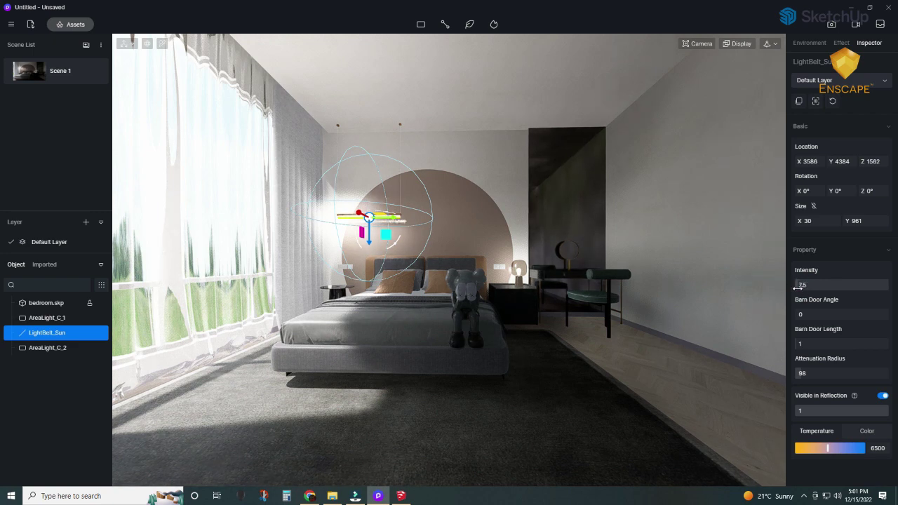
click(396, 220)
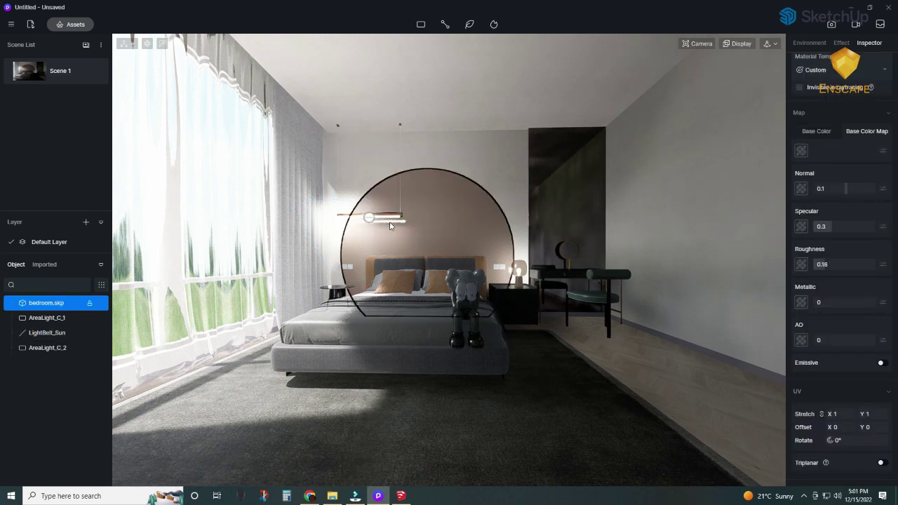
scroll(412, 184, up, 3)
scroll(412, 184, up, 3)
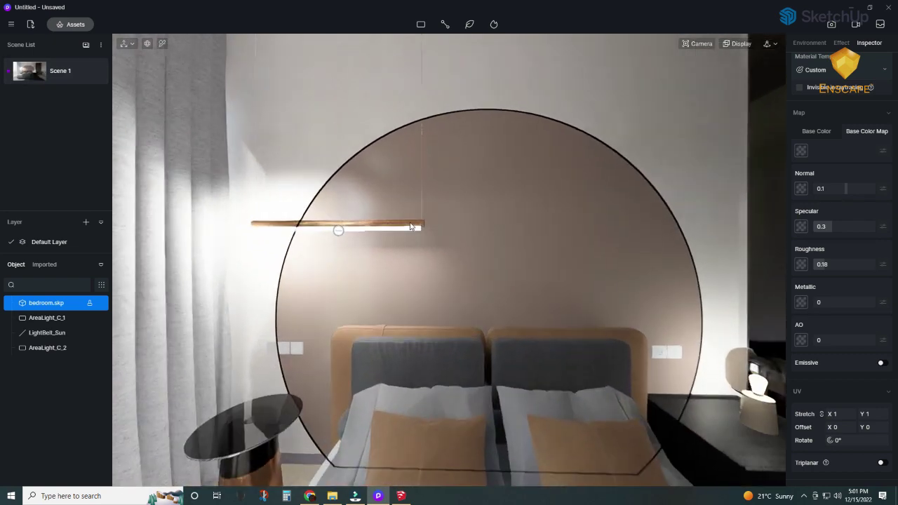
click(412, 233)
Make the pendant bar's material glow at emissive intensity 6, then return to the Scene 1 view
key(Escape)
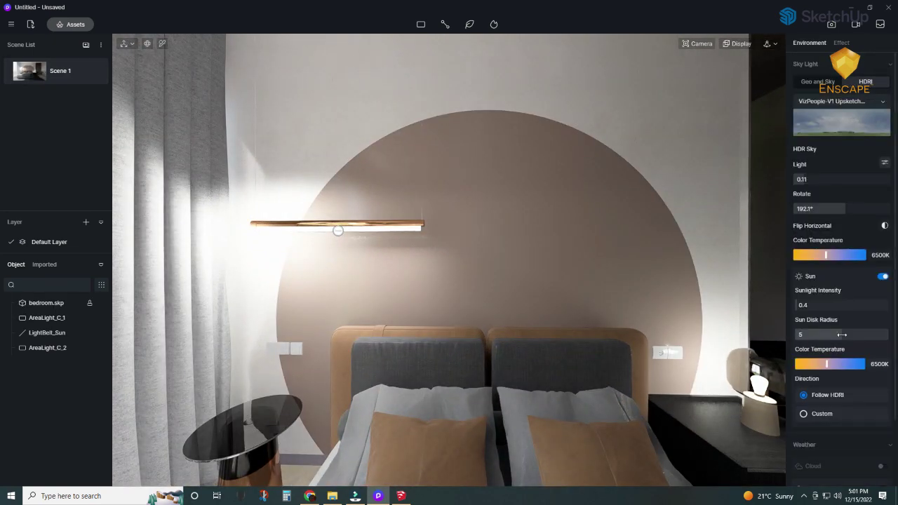
scroll(417, 221, up, 2)
scroll(417, 222, up, 2)
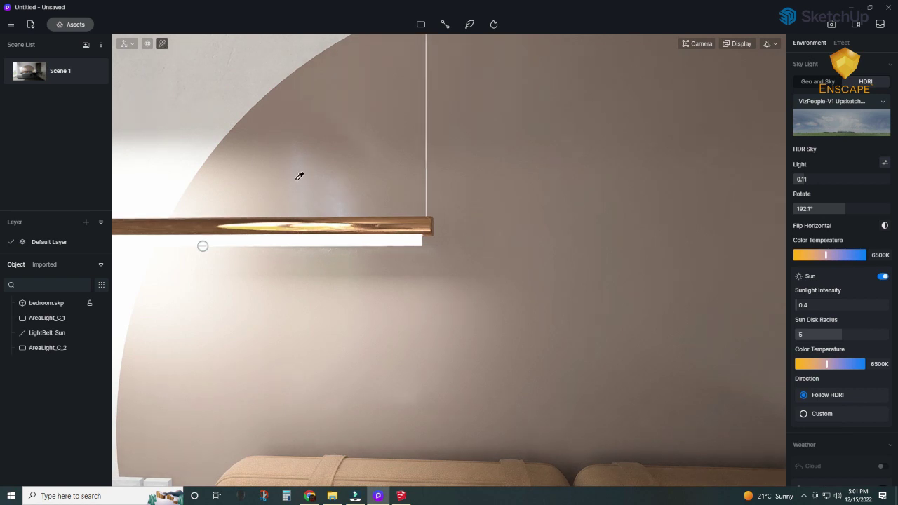
click(388, 237)
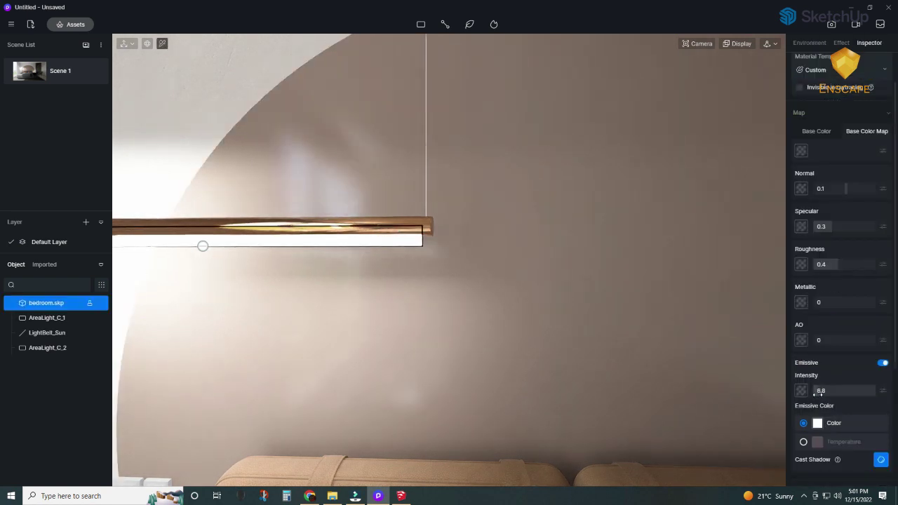
click(33, 74)
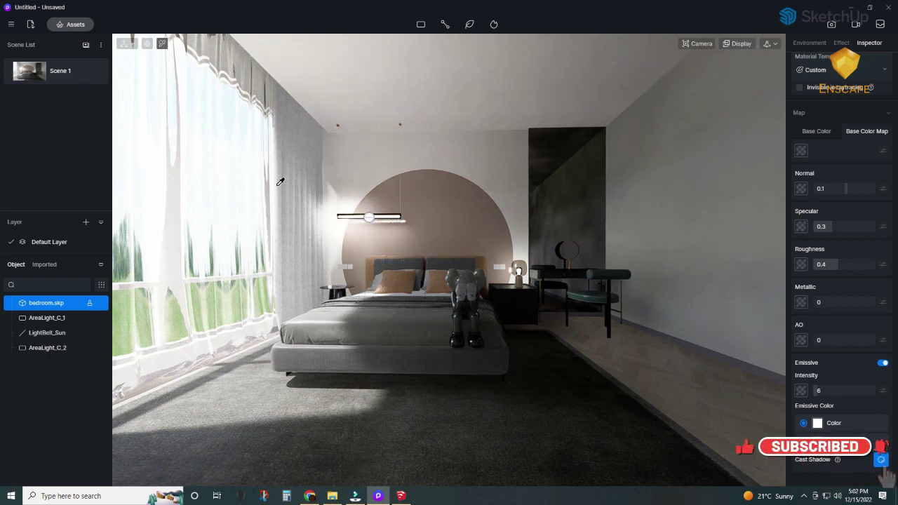
click(771, 44)
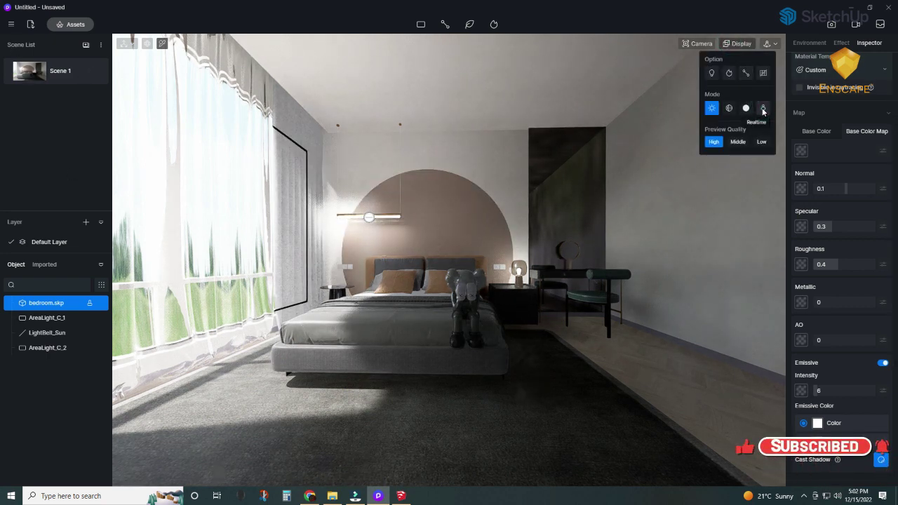
Show light-source markers in the viewport and select both area lights and the light belt
click(713, 73)
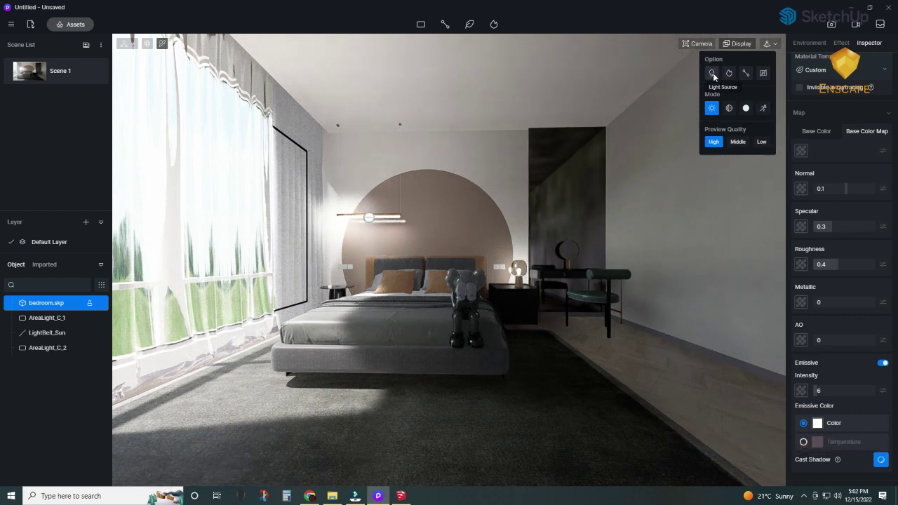
click(46, 317)
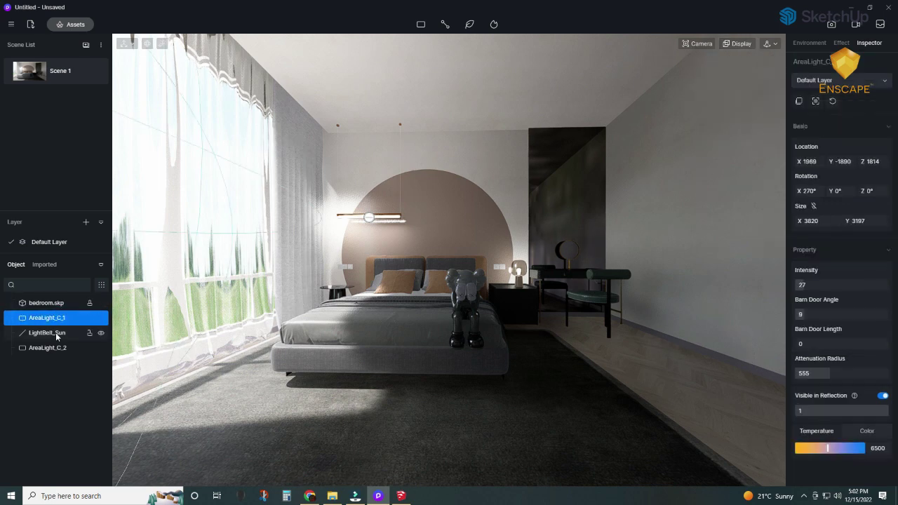
ctrl+click(49, 332)
ctrl+click(56, 348)
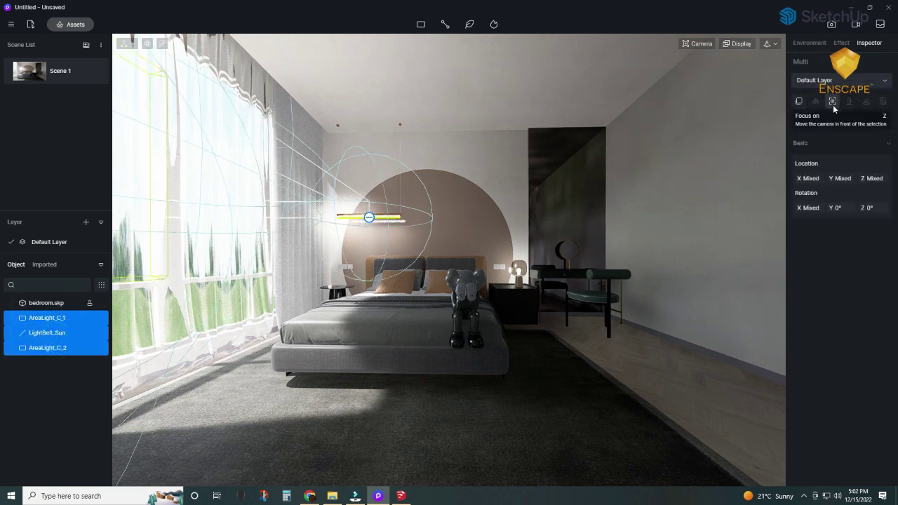
Swap the mirror material's base map for plain white and raise its specular to 0.67
click(521, 155)
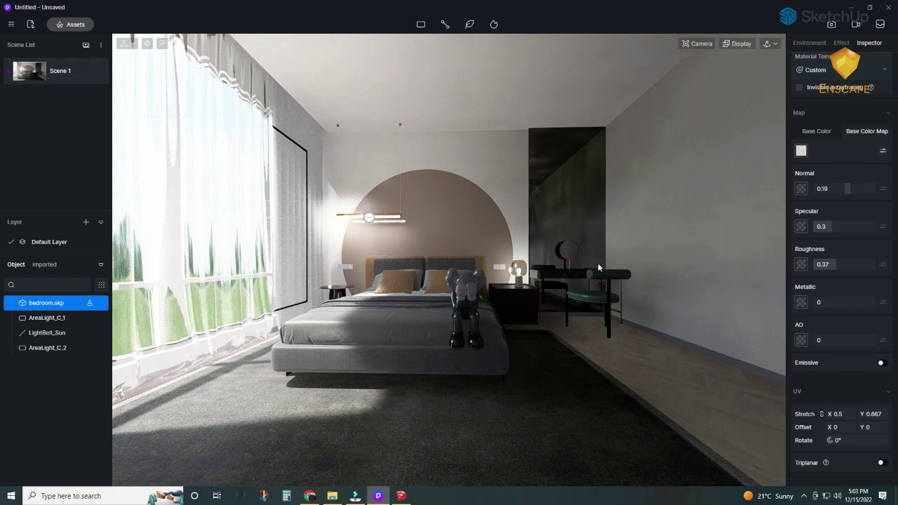
scroll(571, 190, up, 5)
click(497, 212)
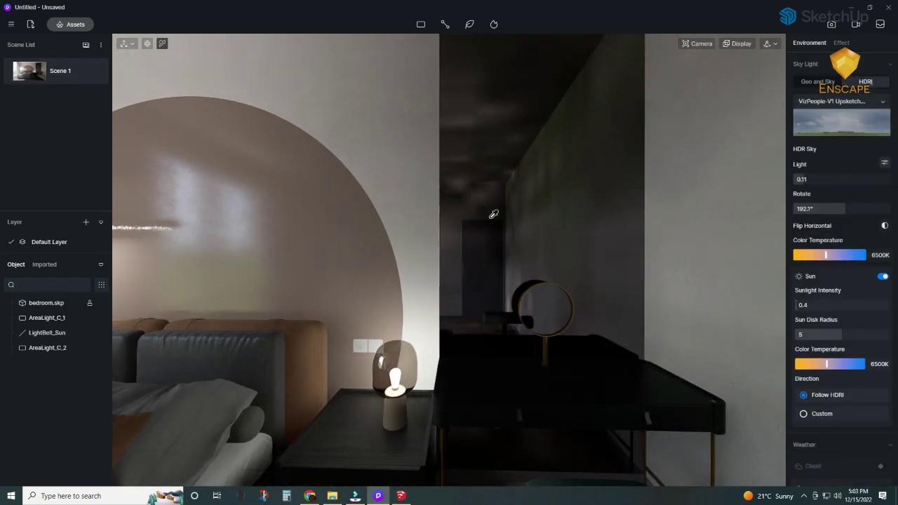
click(506, 211)
click(883, 150)
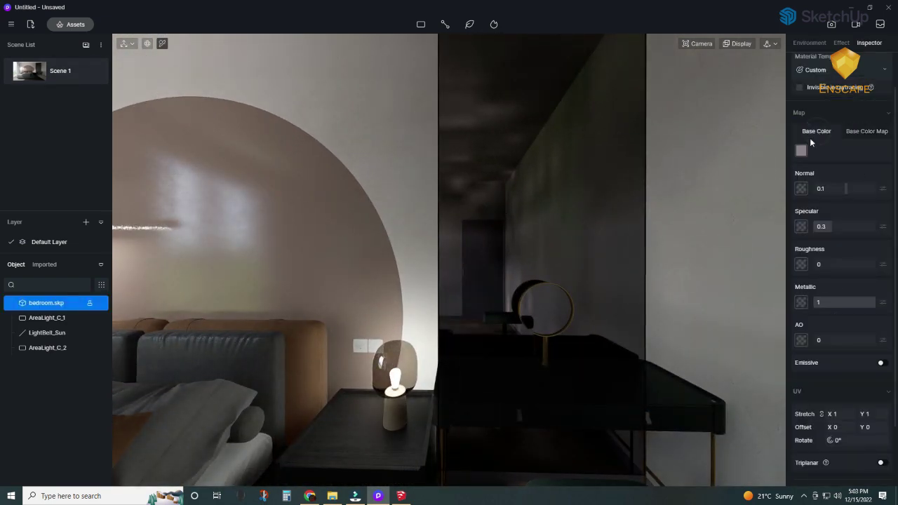
click(801, 150)
click(796, 189)
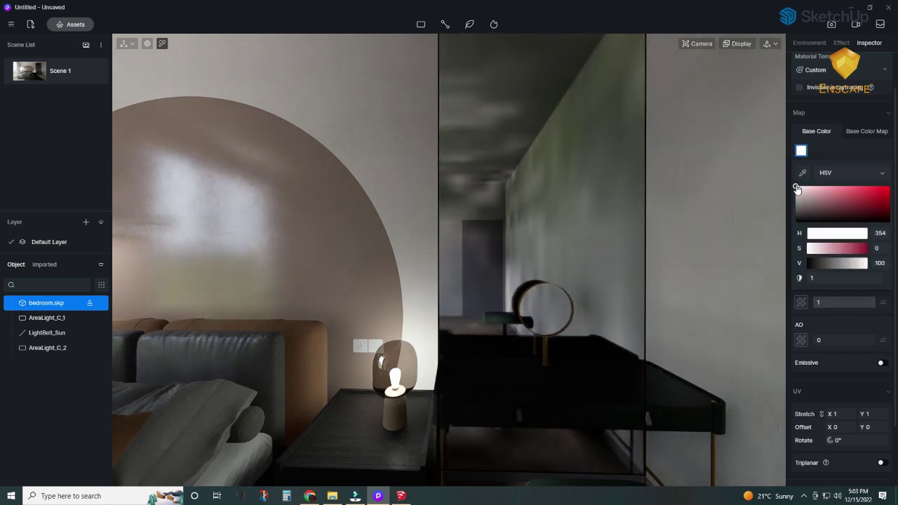
click(824, 145)
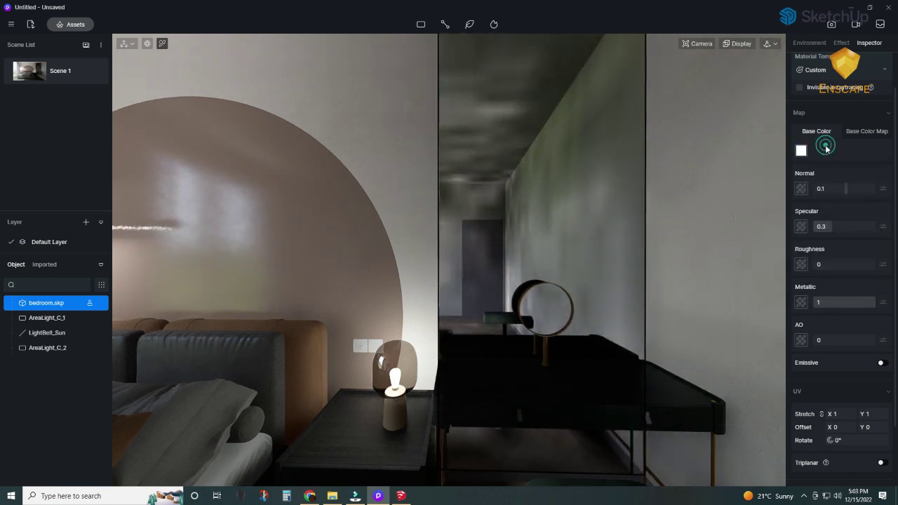
mouse_move(819, 341)
mouse_down()
mouse_move(874, 342)
mouse_move(805, 340)
mouse_up()
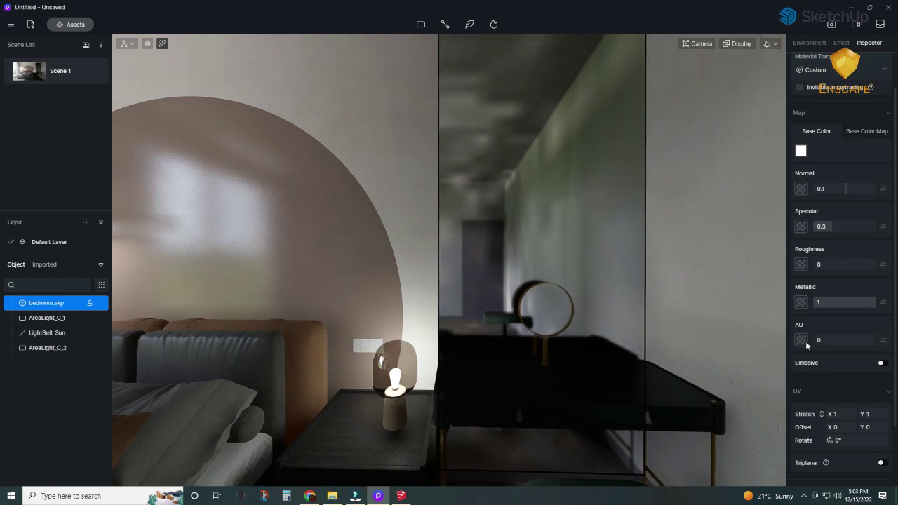
drag(833, 228, 855, 228)
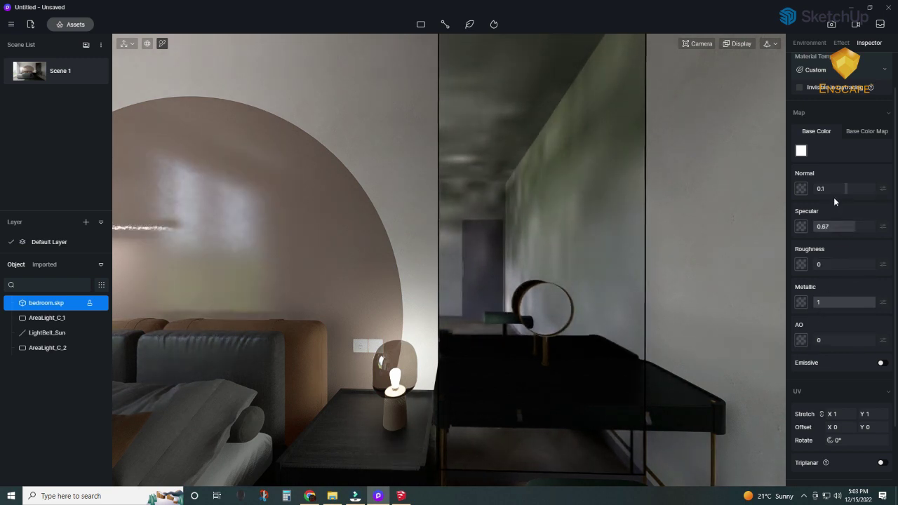
click(33, 74)
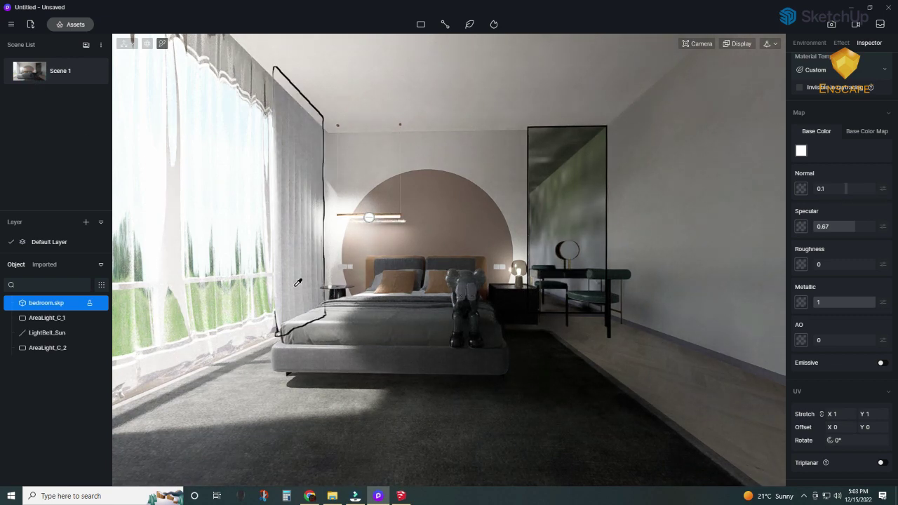
Set the image render camera's field of view to 103
click(831, 24)
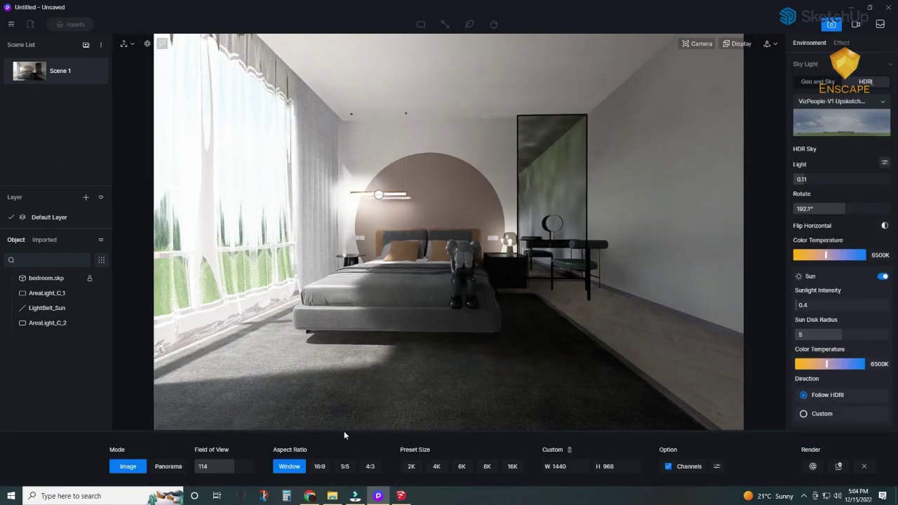
drag(231, 467, 270, 455)
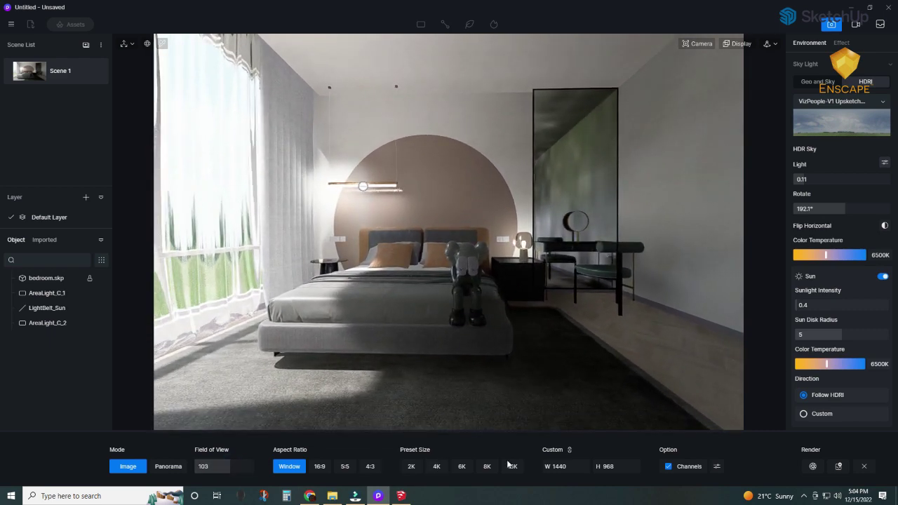
click(841, 43)
click(810, 43)
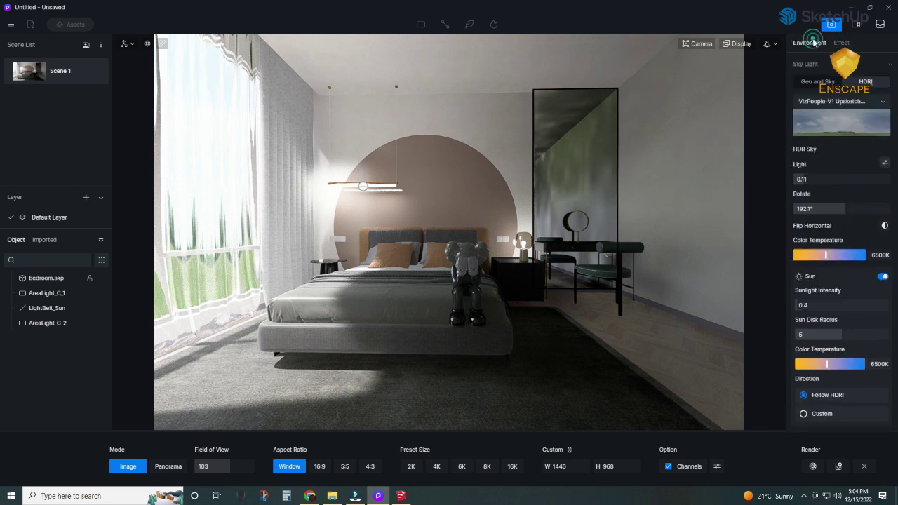
click(841, 43)
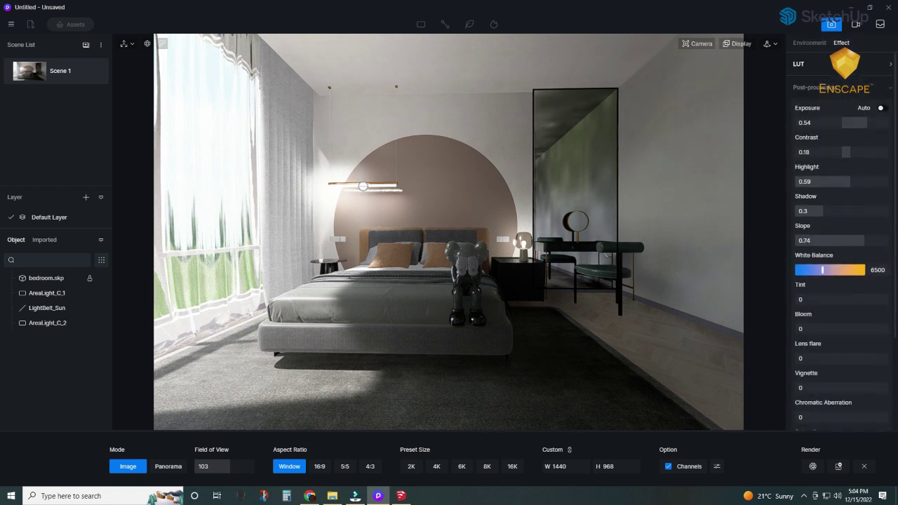
Preview LUT presets but leave LUT grading off, and raise saturation to 0.41
click(890, 63)
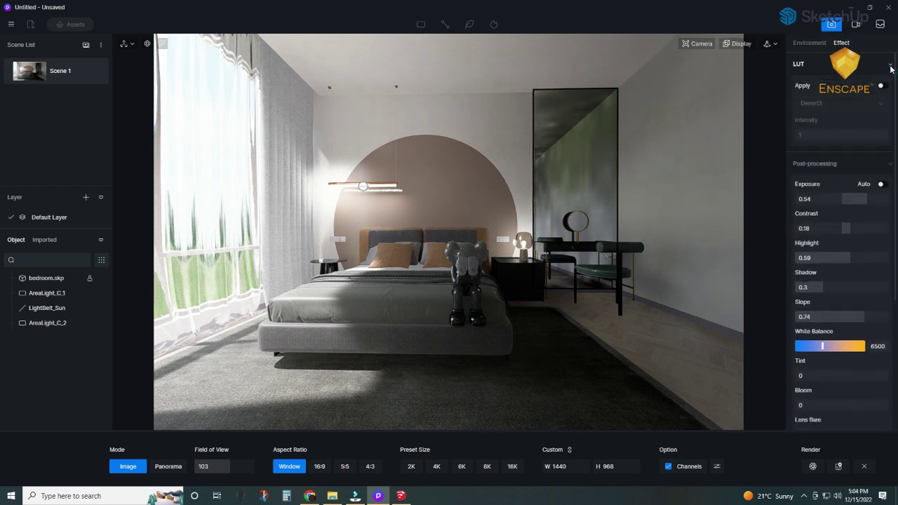
click(882, 86)
click(866, 105)
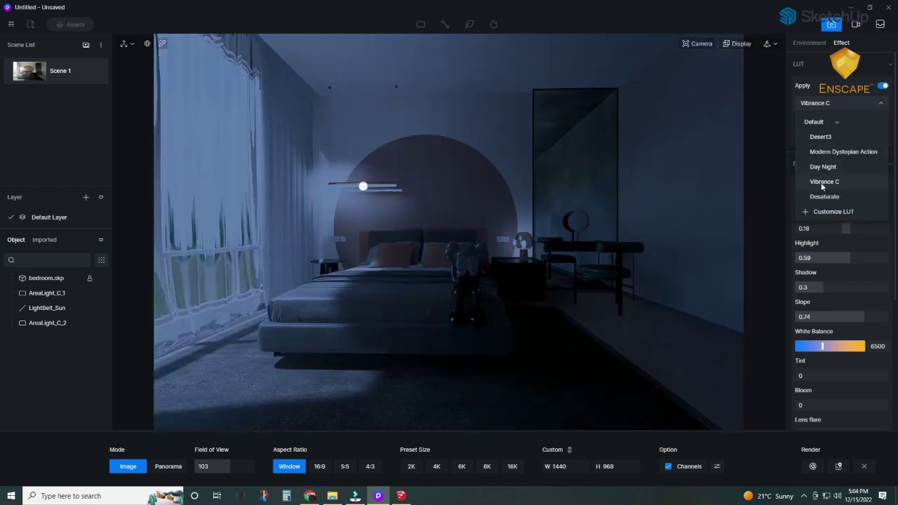
scroll(819, 195, down, 1)
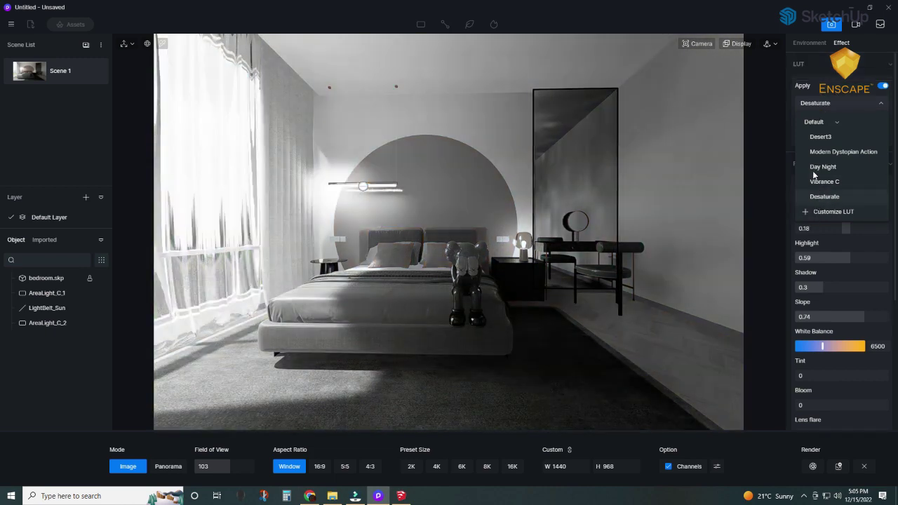
scroll(812, 171, up, 1)
click(881, 85)
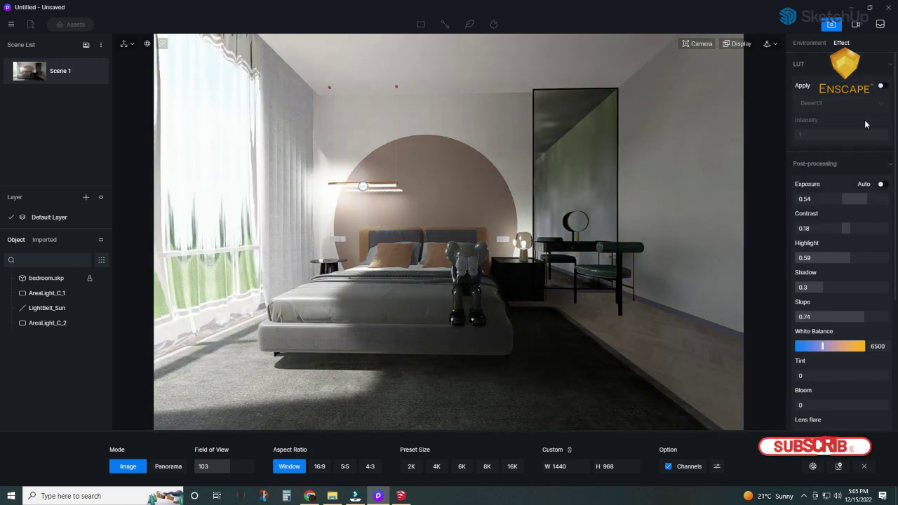
scroll(846, 259, down, 5)
scroll(846, 260, down, 1)
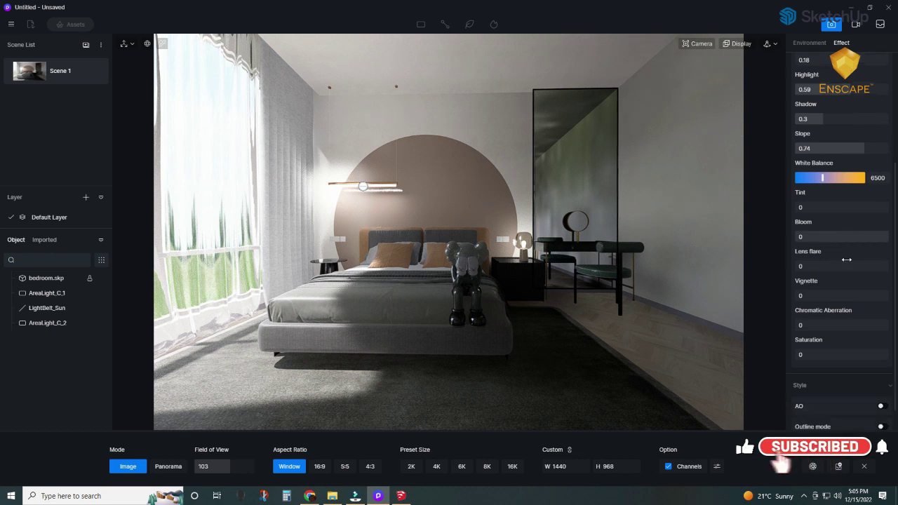
drag(816, 354, 858, 355)
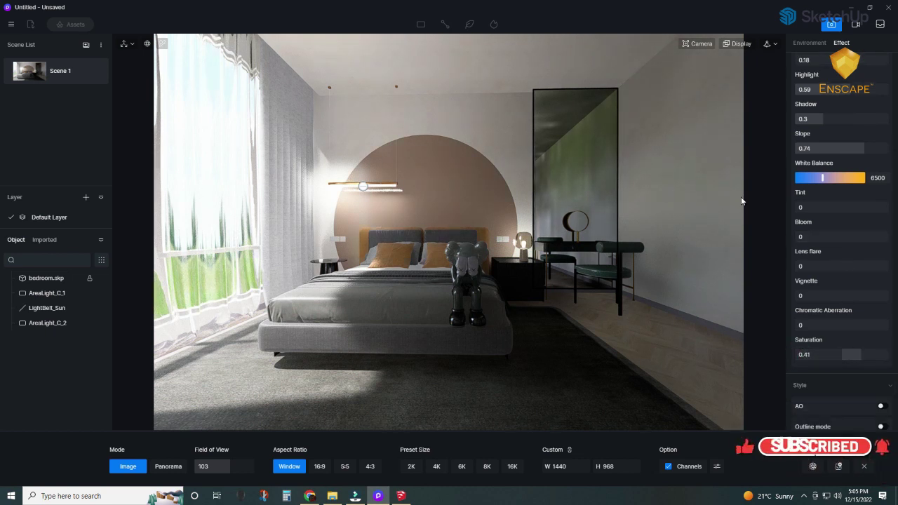
Render a 4K 4096 × 2160, 16:9 image at field of view 107 without channels, and save it
click(436, 465)
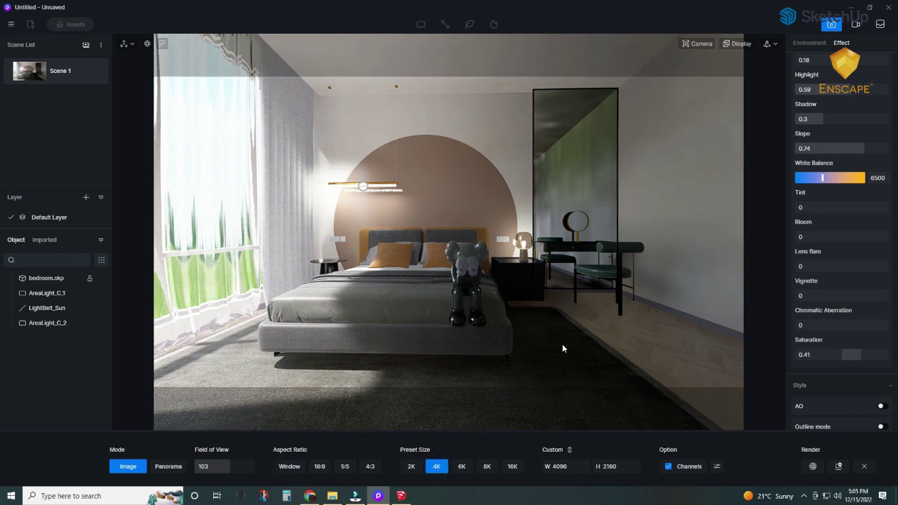
click(668, 466)
click(318, 467)
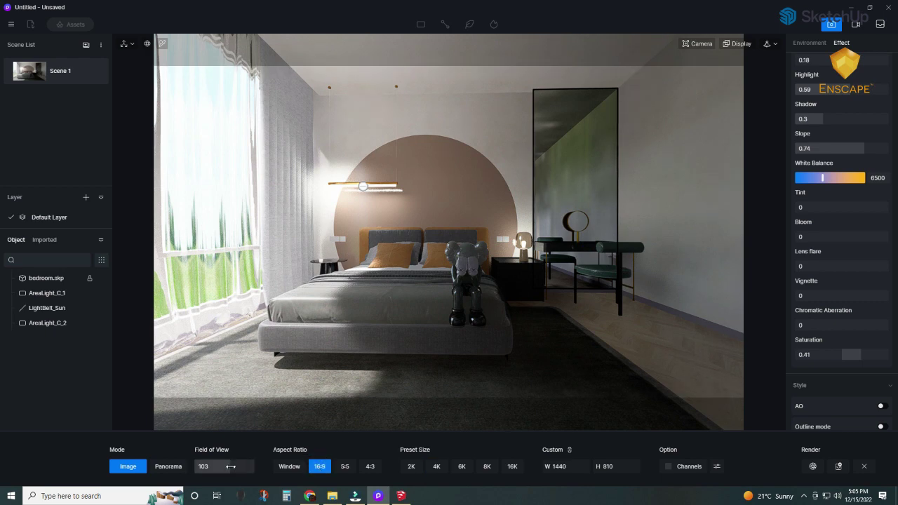
scroll(229, 467, up, 4)
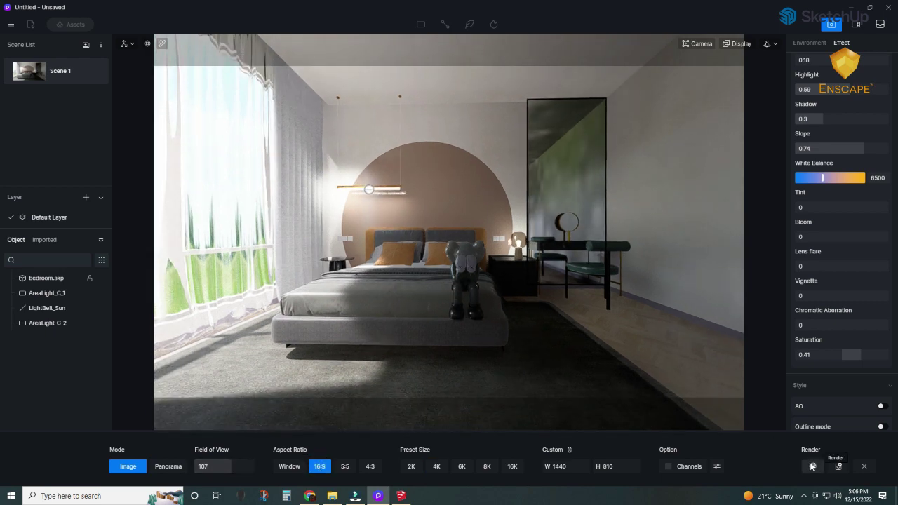
click(811, 466)
click(521, 385)
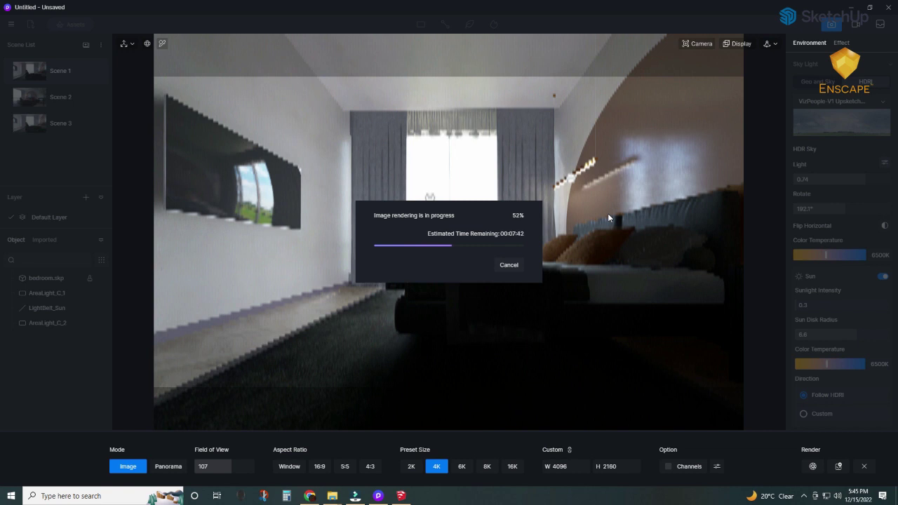
Open Task Manager's Performance page on the GTX 1080 GPU graphs, briefly checking CPU
right_click(453, 496)
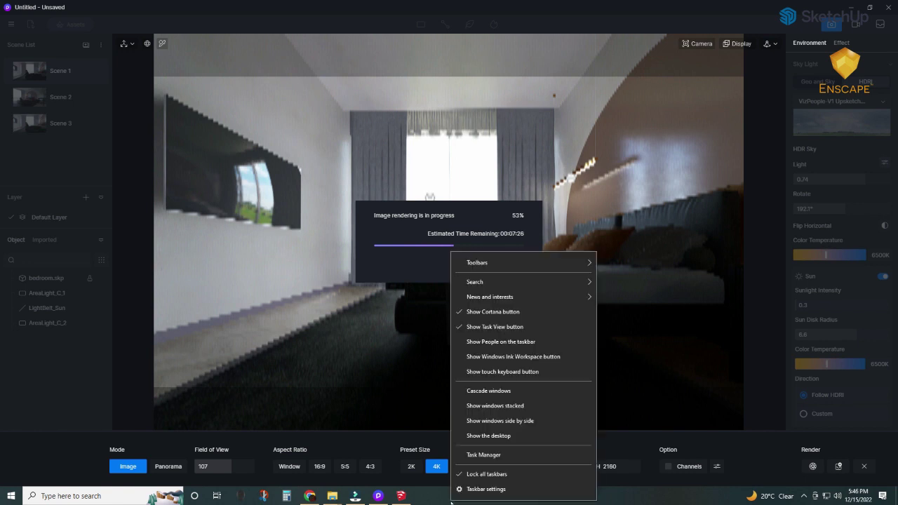
click(490, 452)
click(503, 103)
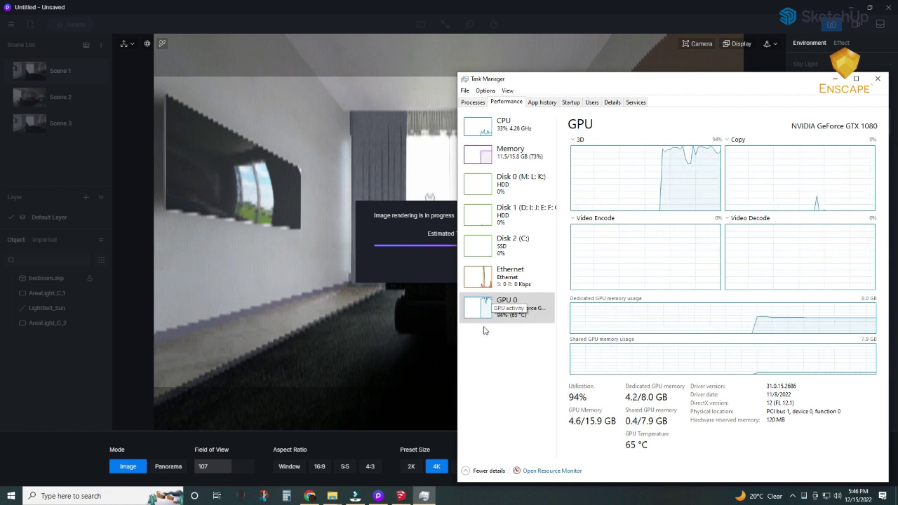
click(502, 123)
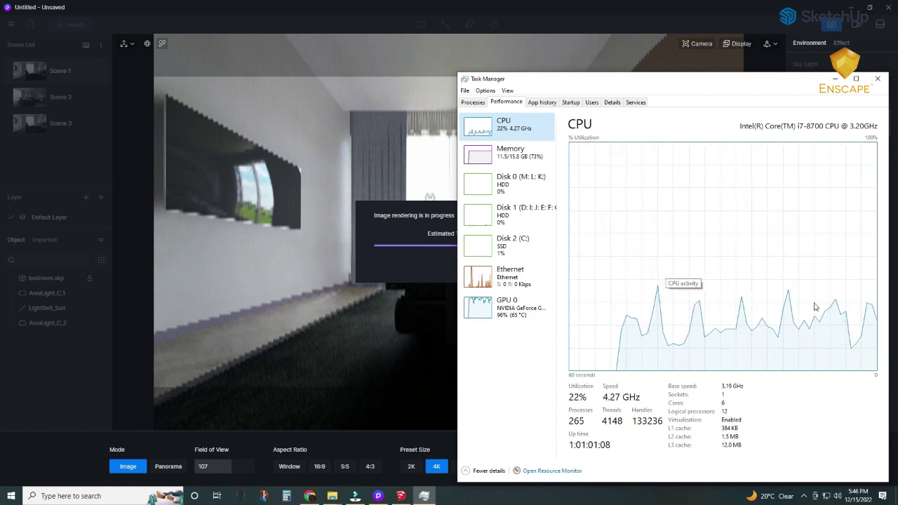
click(491, 315)
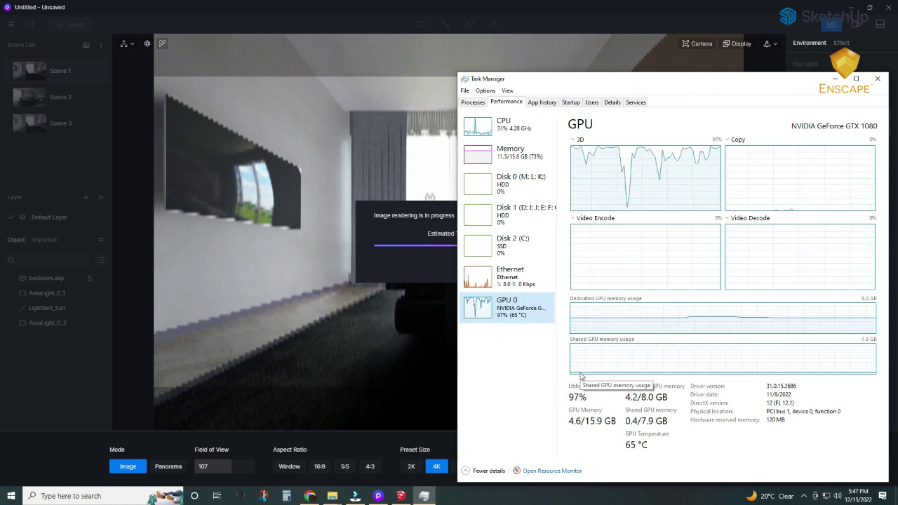
click(397, 213)
click(400, 495)
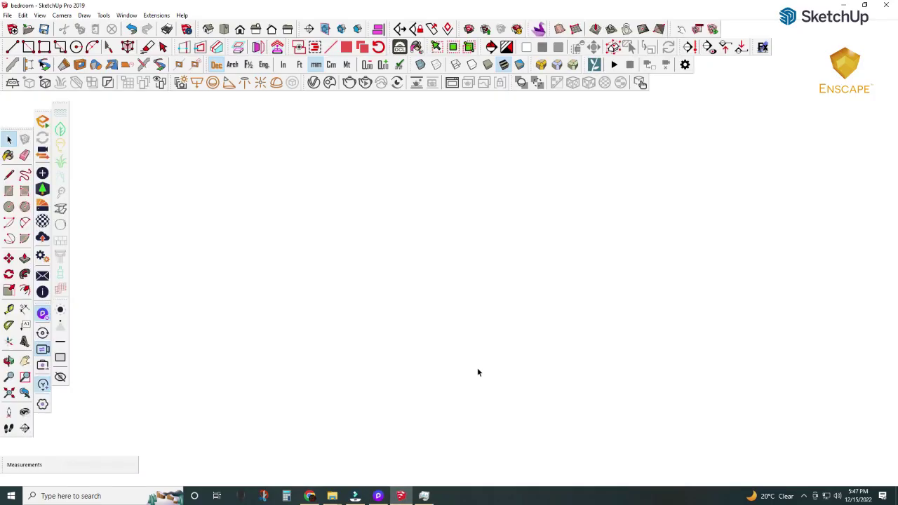
click(400, 495)
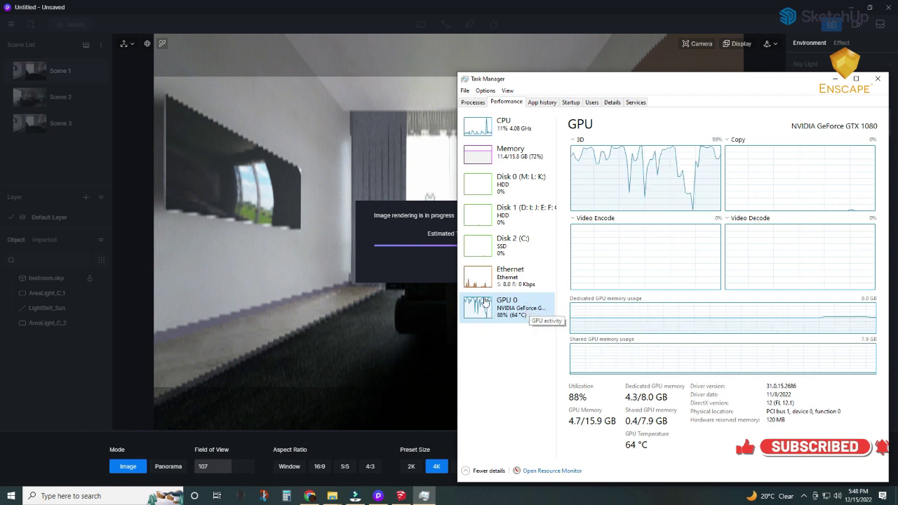
Bring the D5 Render progress forward, check GPU load in Task Manager, then return to the render
click(422, 272)
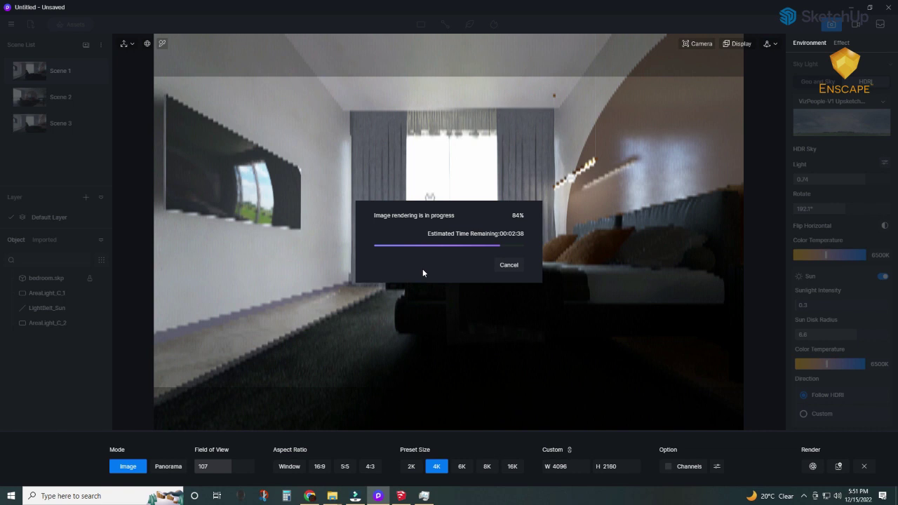
click(423, 496)
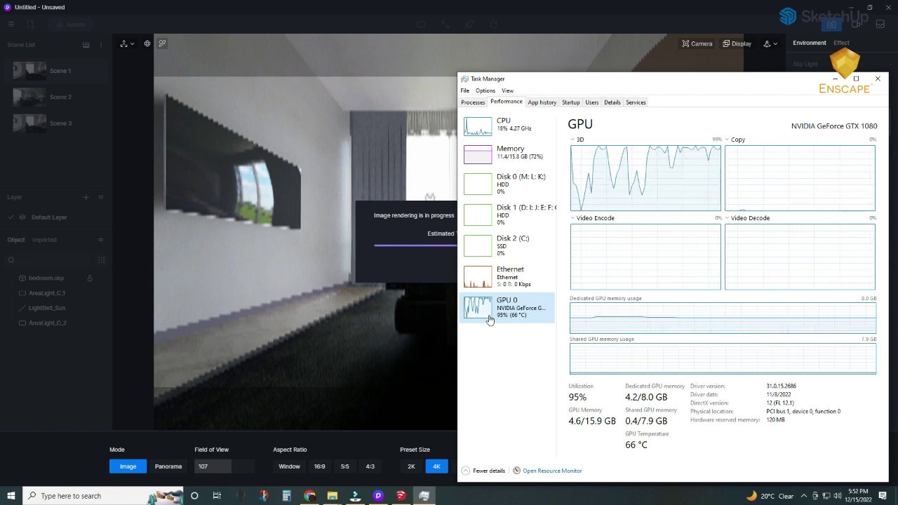
click(419, 235)
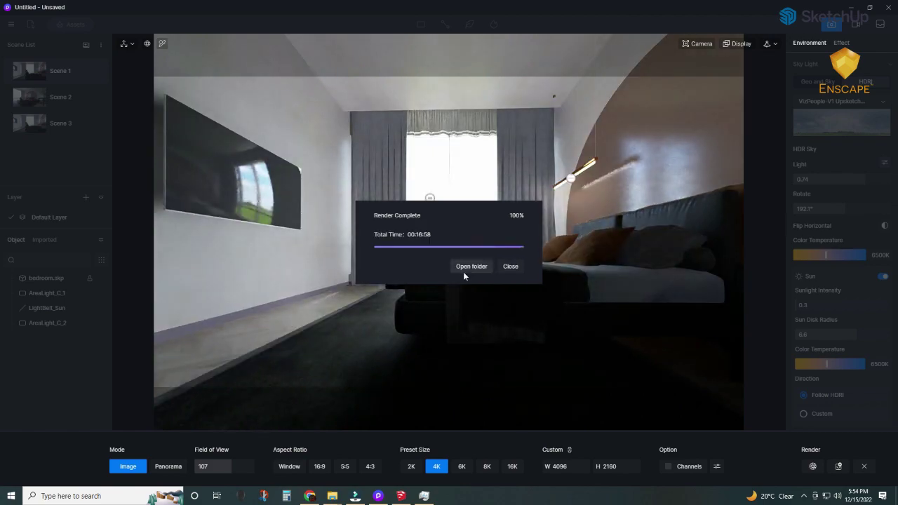
Open the finished render's folder and view the bedroom PNG, then close it
click(466, 268)
double_click(552, 135)
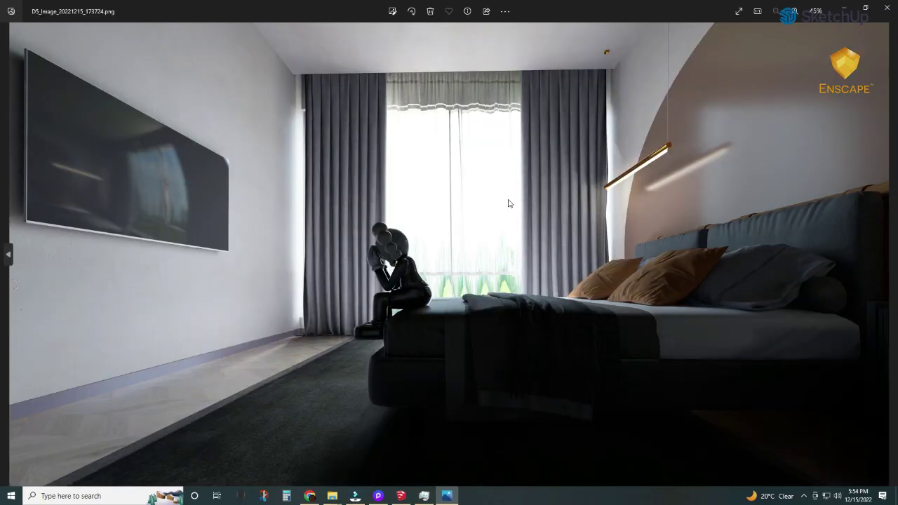
click(887, 9)
Return to D5 Render, dismiss the Render Complete message, and switch to Scene 2
click(400, 496)
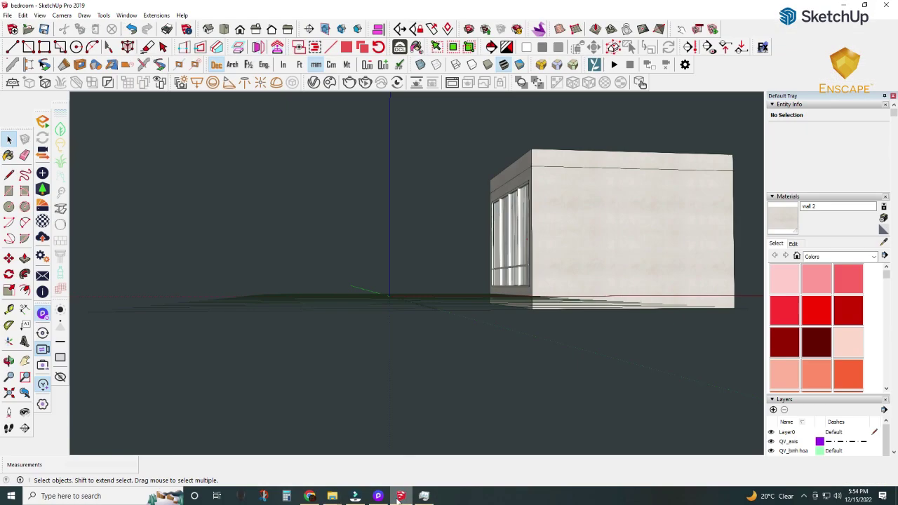
click(377, 496)
click(510, 267)
click(59, 99)
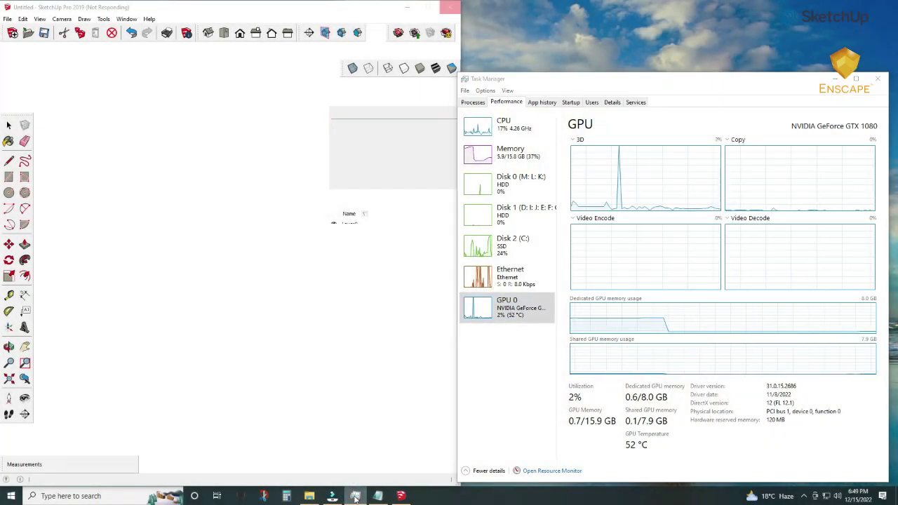
Minimize Task Manager, launch Enscape from the SketchUp toolbar, and bring up the Bed room 4667 folder
click(356, 497)
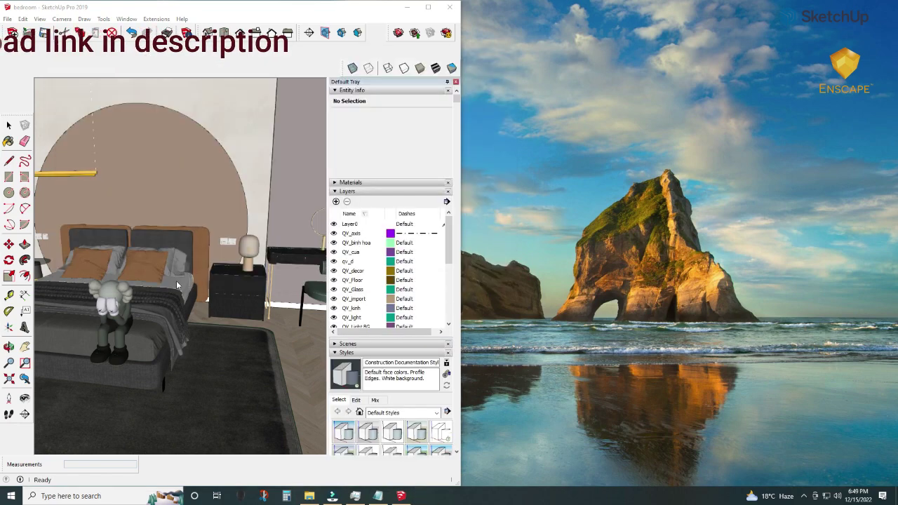
click(43, 126)
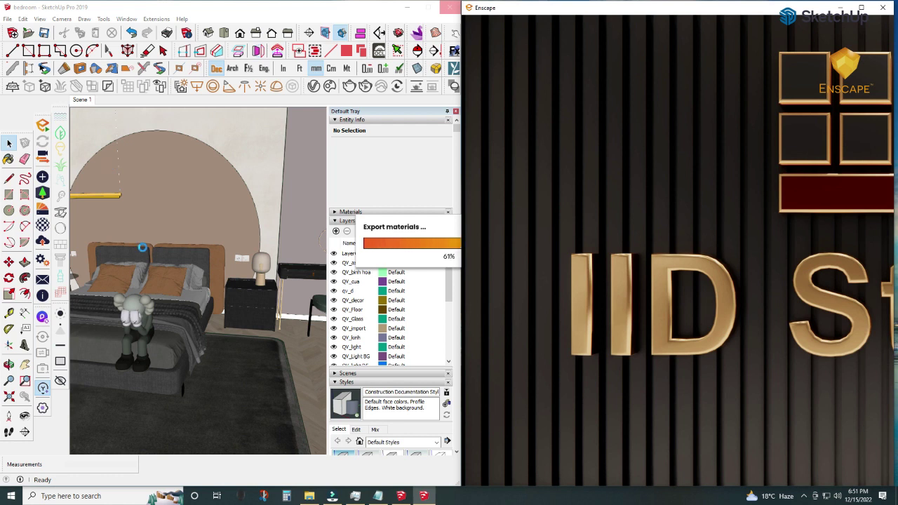
mouse_move(308, 495)
click(309, 445)
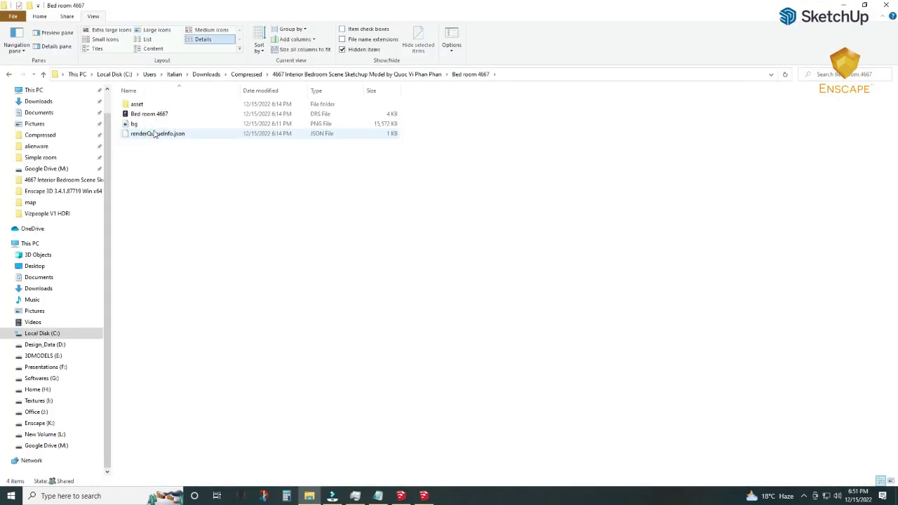
Browse asset > ModelTextures and view the properties of all texture folders
double_click(137, 104)
double_click(144, 114)
double_click(140, 104)
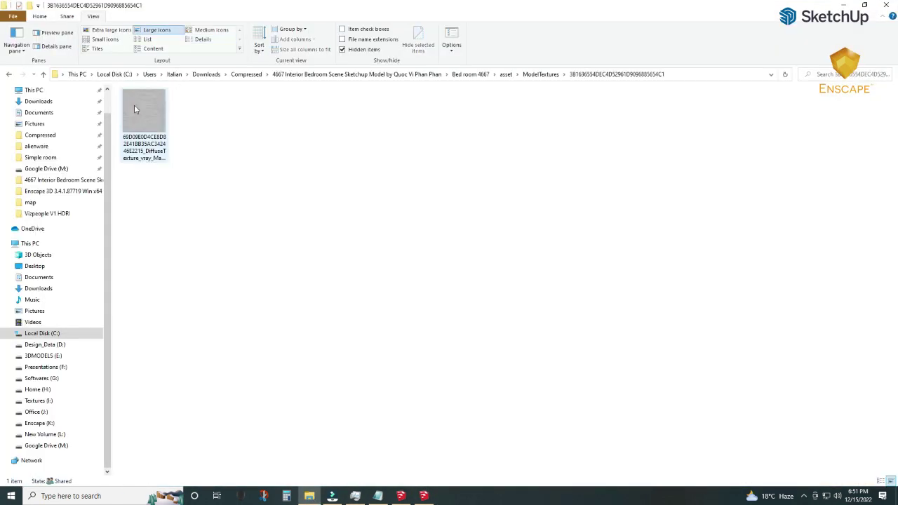
key(alt+Left)
drag(160, 327, 175, 105)
right_click(175, 122)
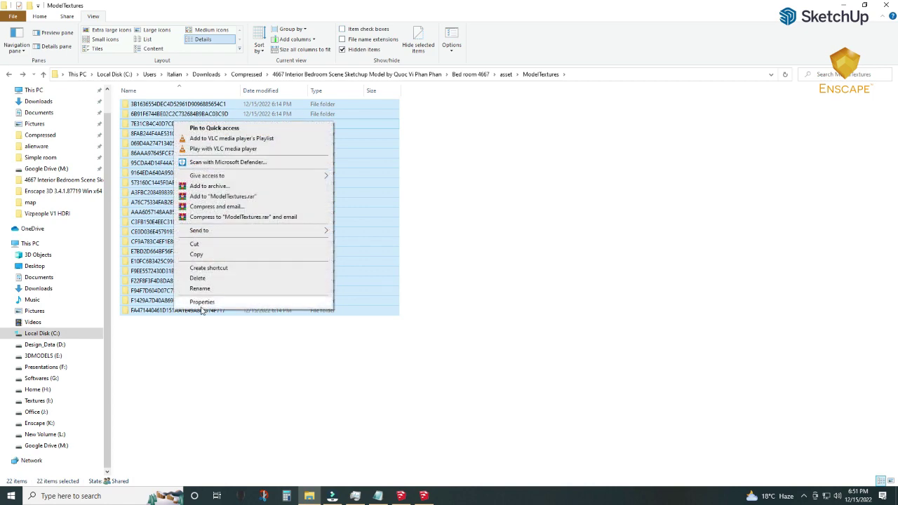
click(201, 306)
click(286, 327)
Open the SceneImage folder, then navigate up to the bedroom download folder beside Enscape
key(alt+Up)
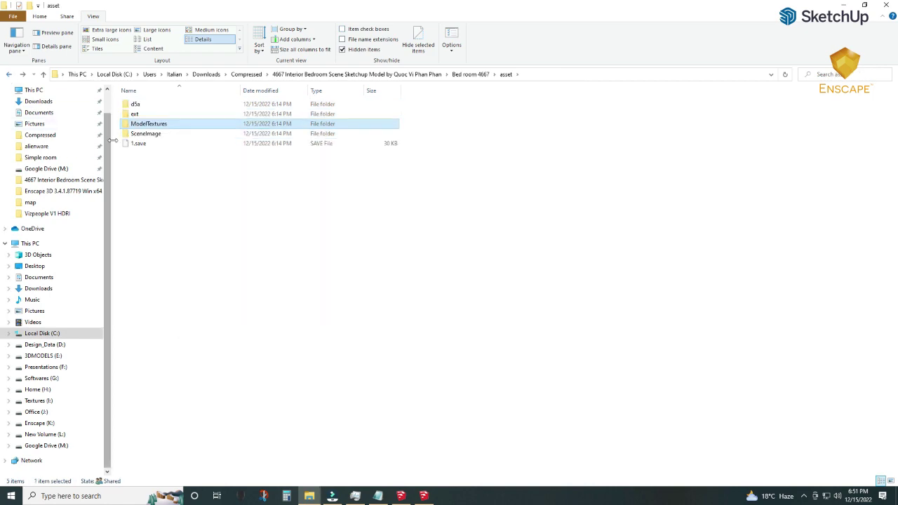
double_click(145, 133)
click(11, 75)
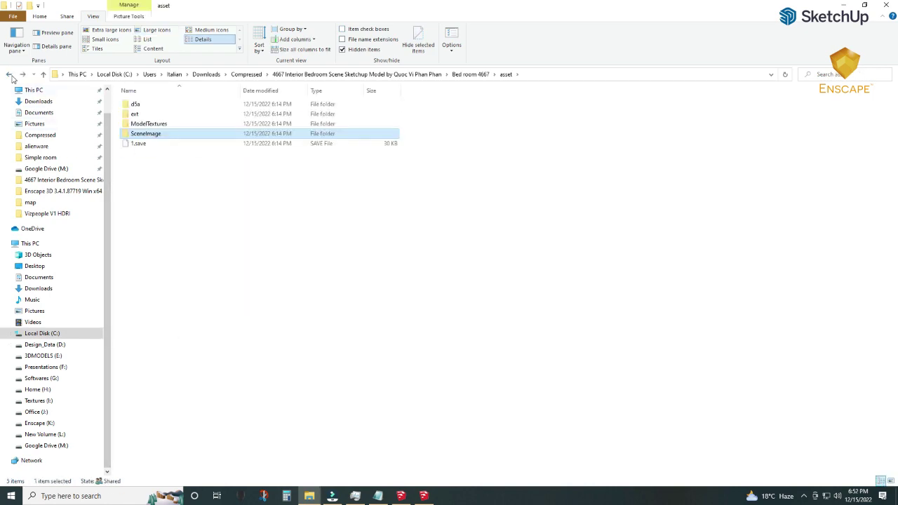
click(11, 75)
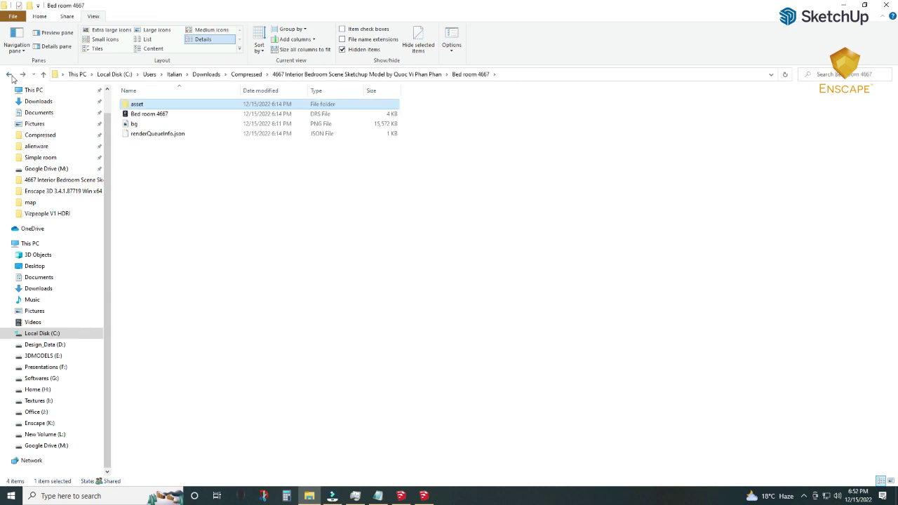
click(11, 75)
click(400, 496)
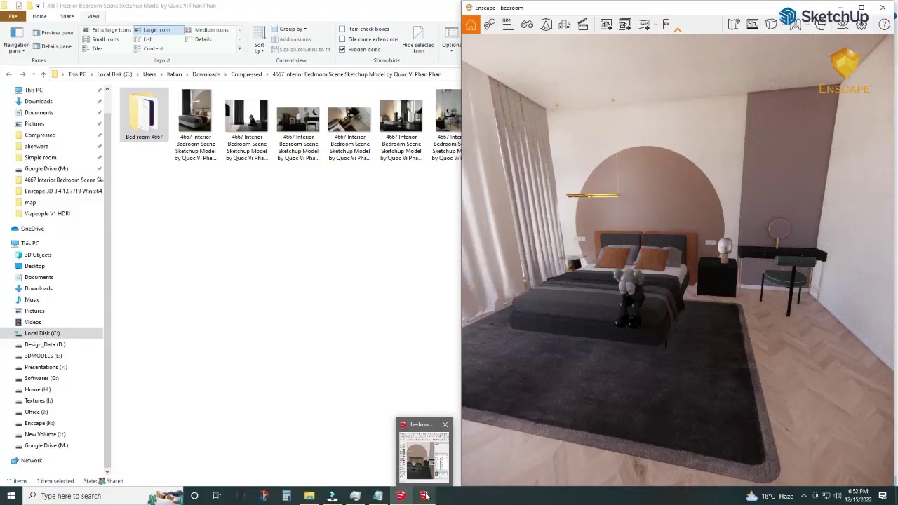
In the Enscape Material Editor, use Floor 1_enscape_Plastic's albedo texture as its bump map
click(422, 495)
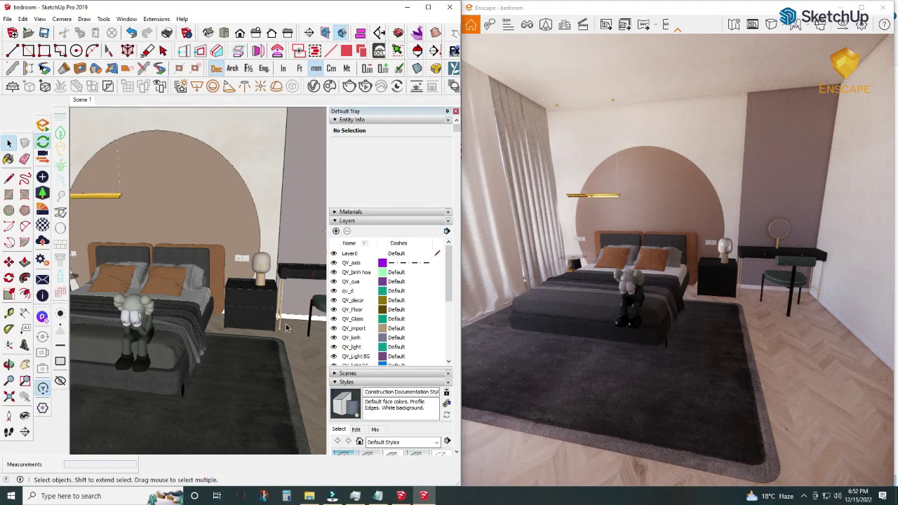
click(42, 225)
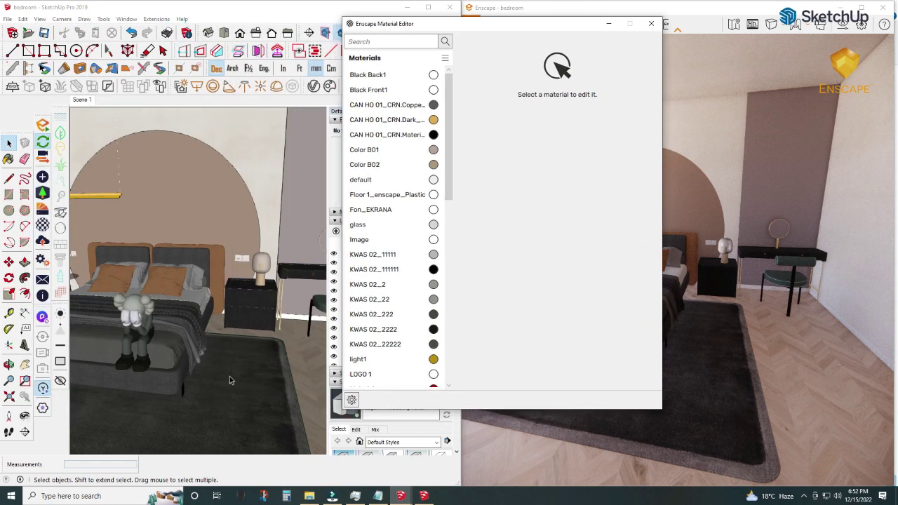
middle_drag(230, 380, 194, 348)
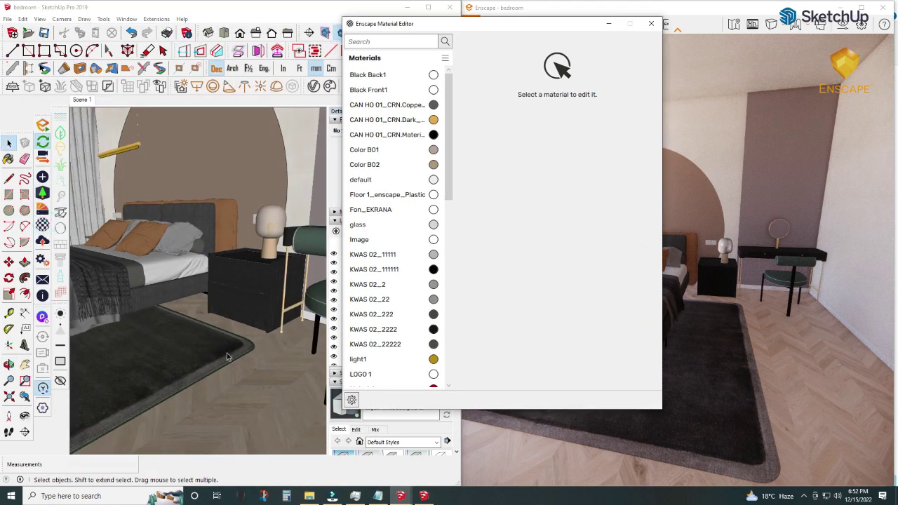
key(b)
alt+click(273, 401)
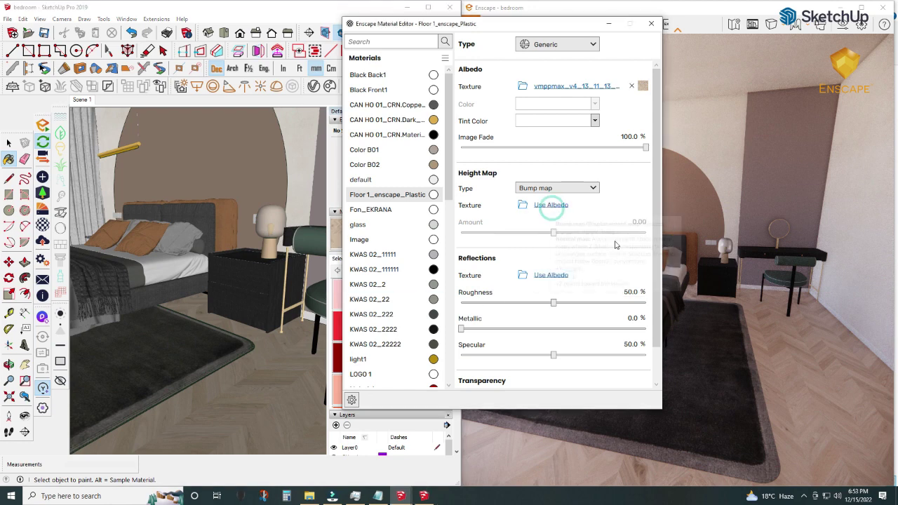
click(550, 205)
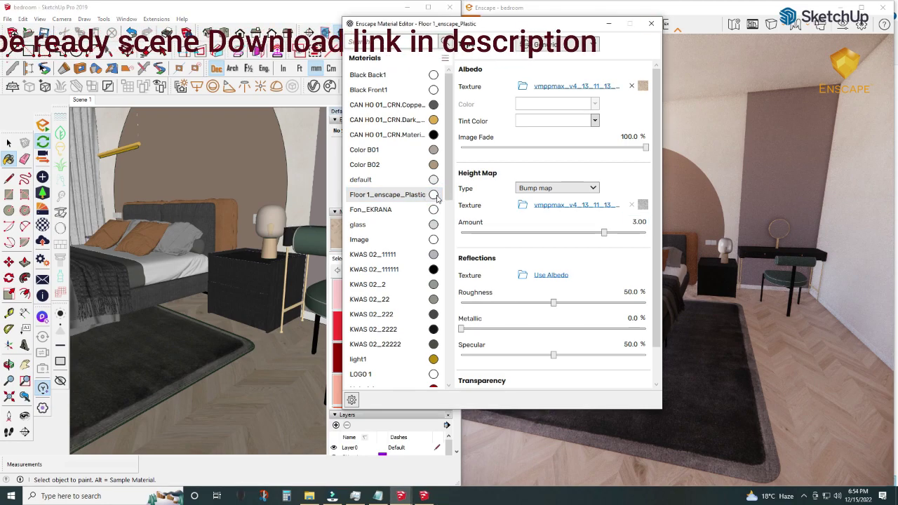
Review the Floor 1 material options at bump amount 3.00, then orbit to the bed
right_click(436, 199)
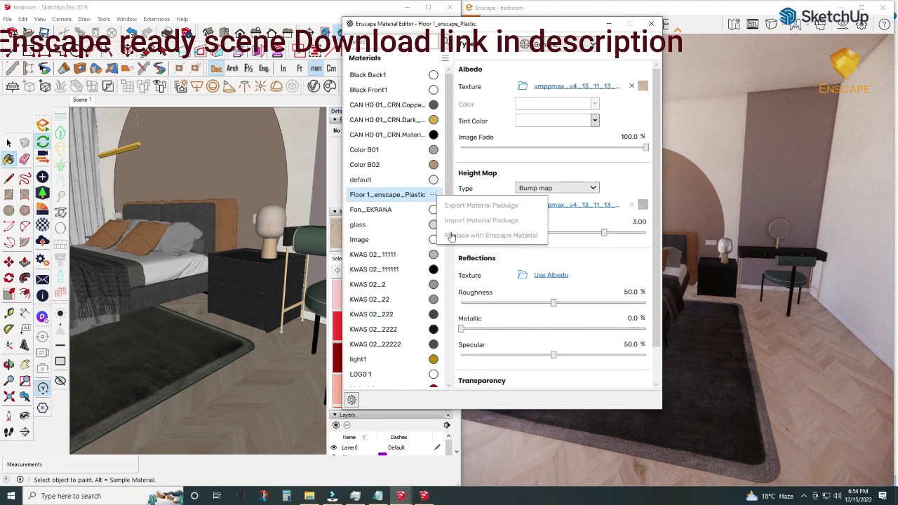
click(436, 199)
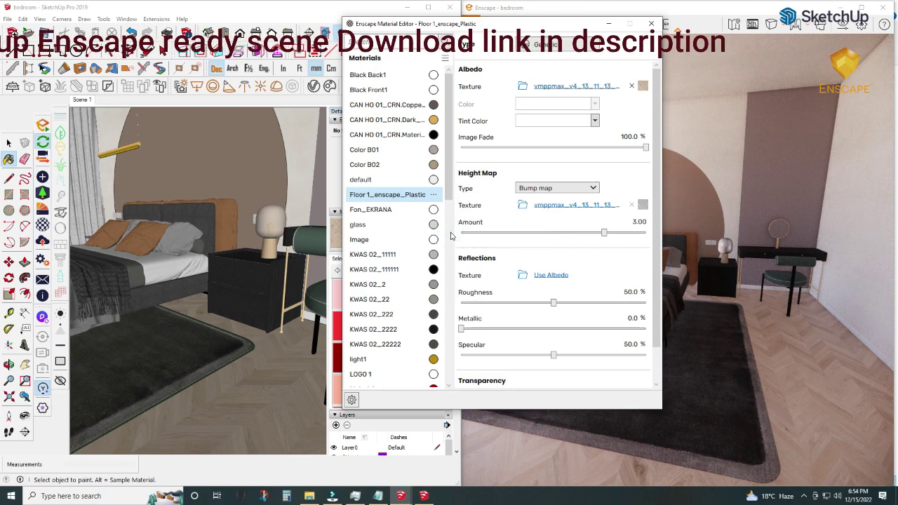
click(436, 199)
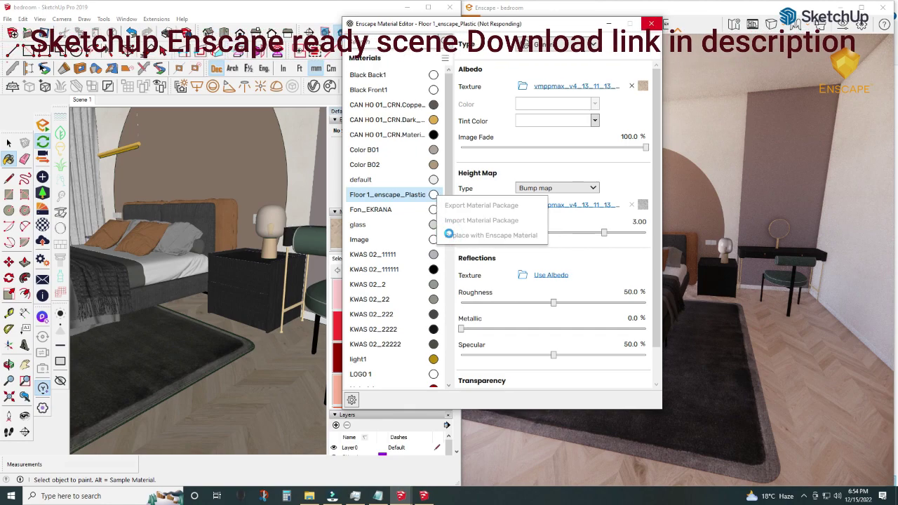
scroll(449, 235, down, 5)
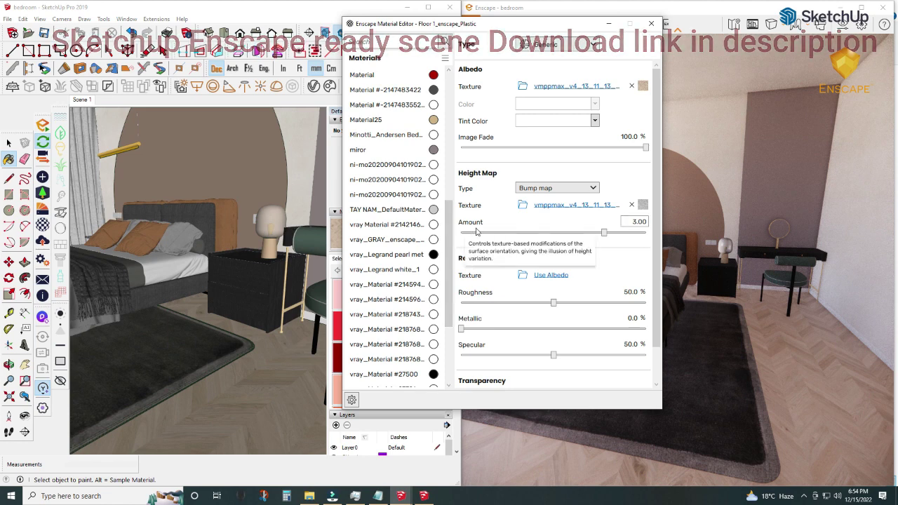
scroll(427, 140, up, 5)
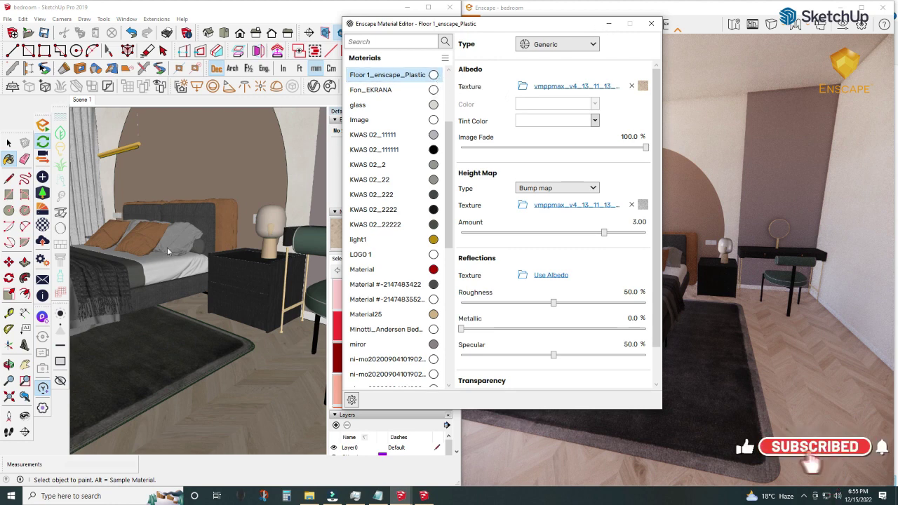
click(8, 143)
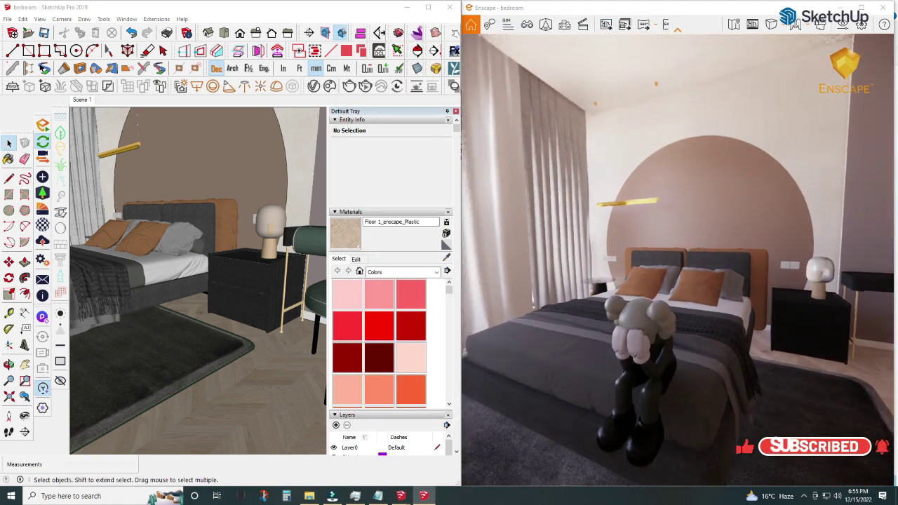
middle_drag(264, 355, 258, 324)
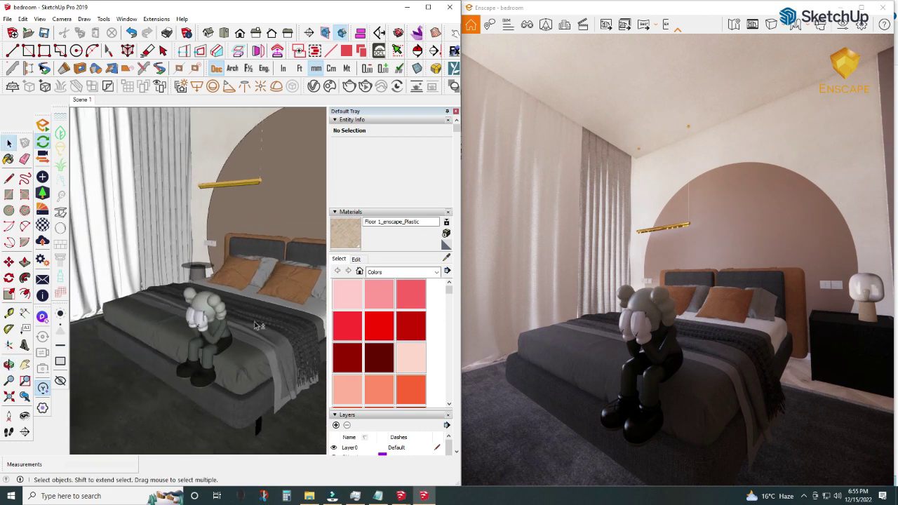
click(9, 159)
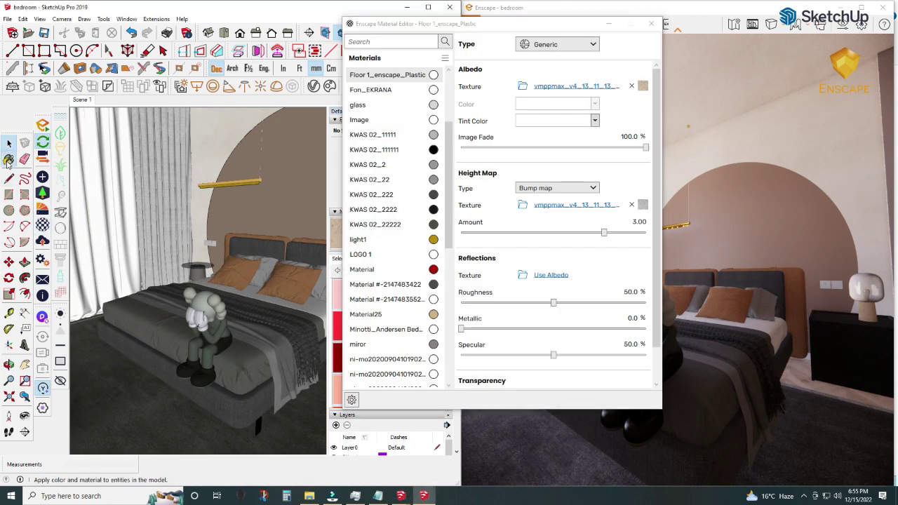
Sample the vray material and browse its Transparency texture to the Enscape PBR material folder
alt+click(100, 209)
scroll(522, 351, down, 2)
click(522, 373)
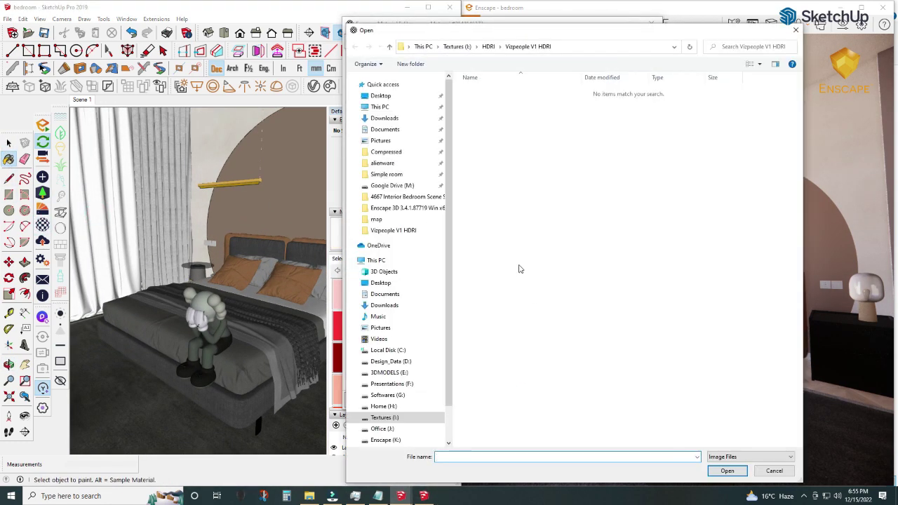
click(384, 417)
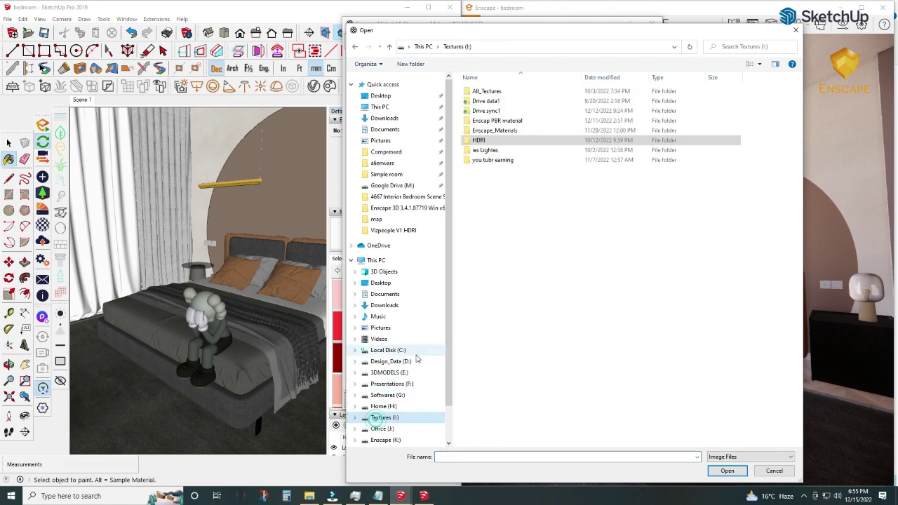
double_click(491, 136)
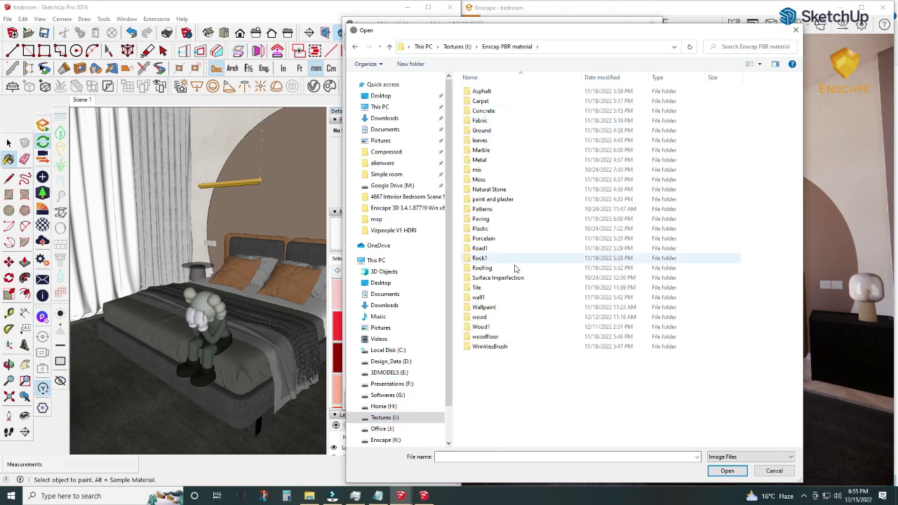
double_click(481, 327)
Load Wood004_2K_Displacement from wood > Wood004_2K-JPG as the transparency texture
click(357, 44)
right_click(479, 330)
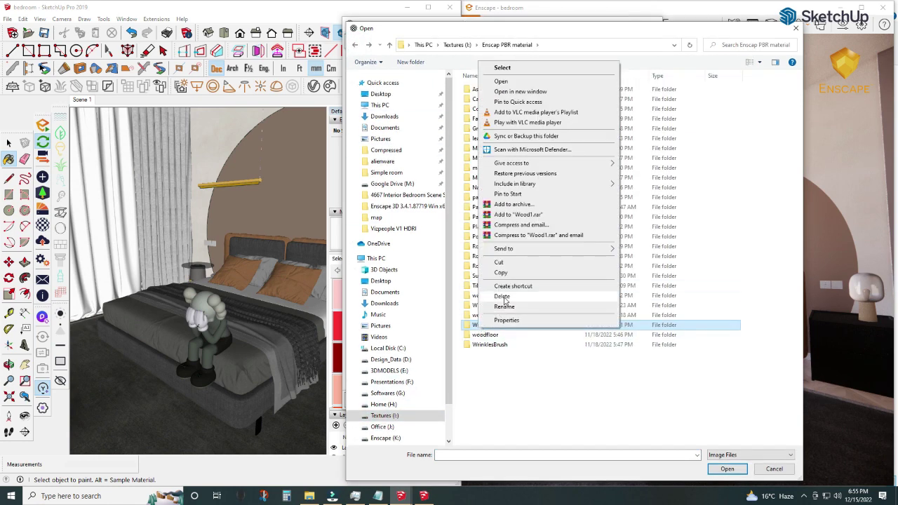
click(479, 314)
double_click(479, 315)
double_click(694, 280)
click(759, 61)
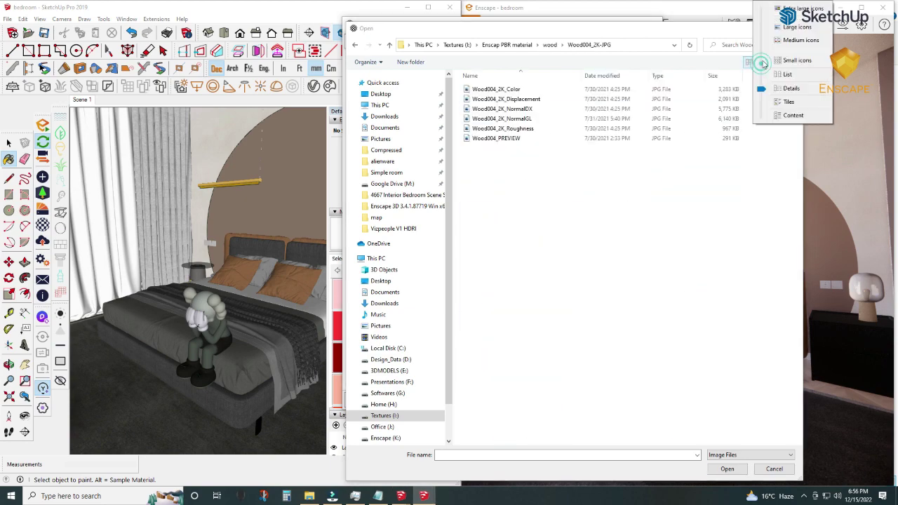
click(806, 32)
double_click(542, 98)
Move the Material Editor aside and sample the floor material for editing
mouse_move(530, 28)
mouse_down()
mouse_move(275, 35)
mouse_move(581, 72)
mouse_up()
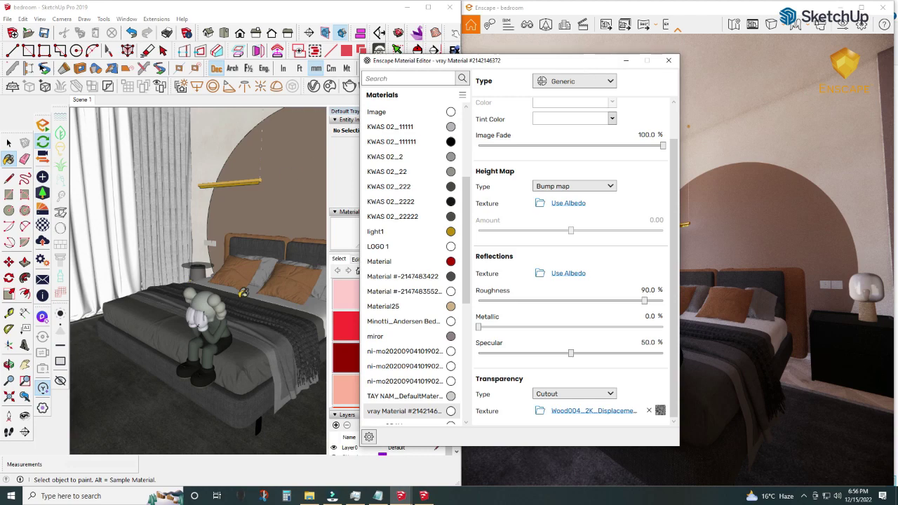
mouse_move(242, 292)
middle_down()
mouse_move(272, 350)
mouse_move(245, 363)
middle_up()
alt+click(251, 361)
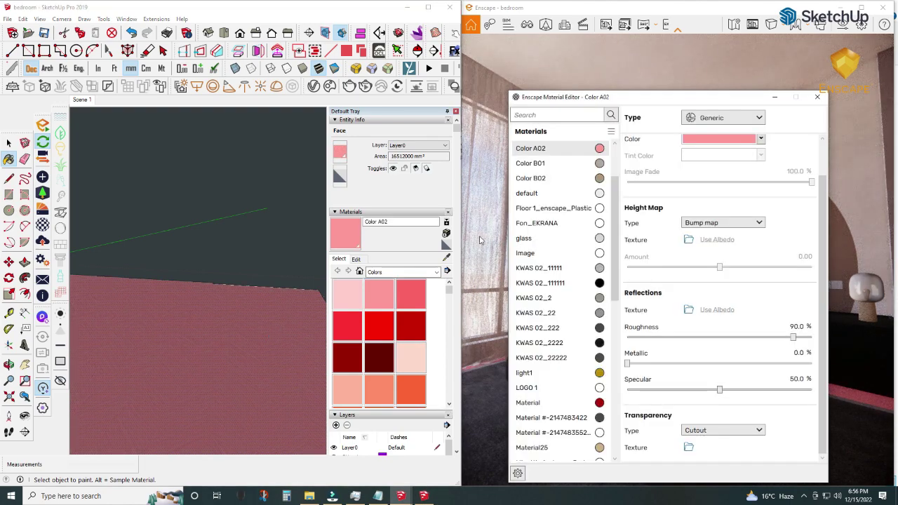
Replace the Color A02 floor material with Wood 02, Chevron from the library
click(601, 151)
click(632, 189)
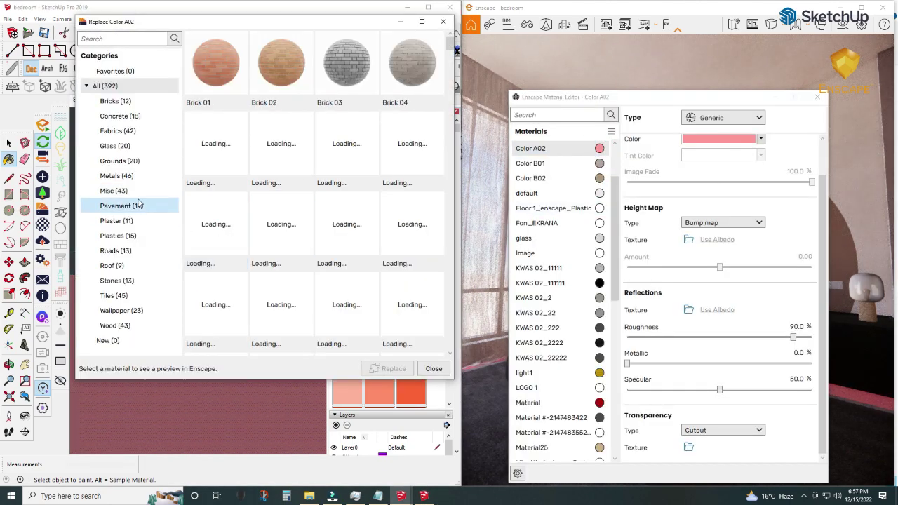
click(112, 326)
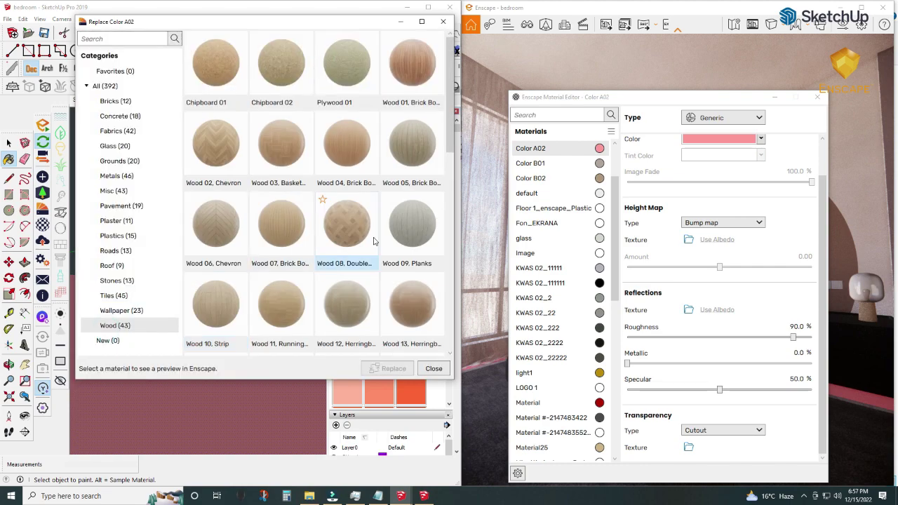
click(227, 166)
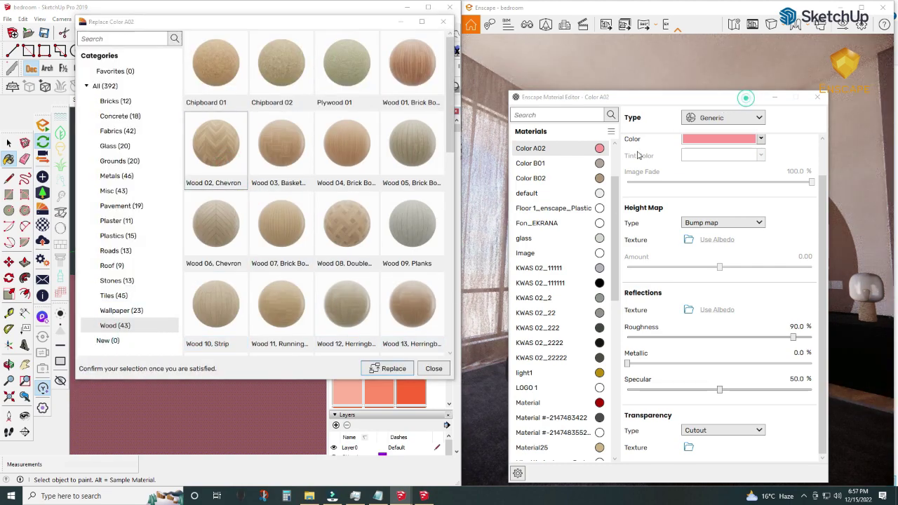
click(393, 368)
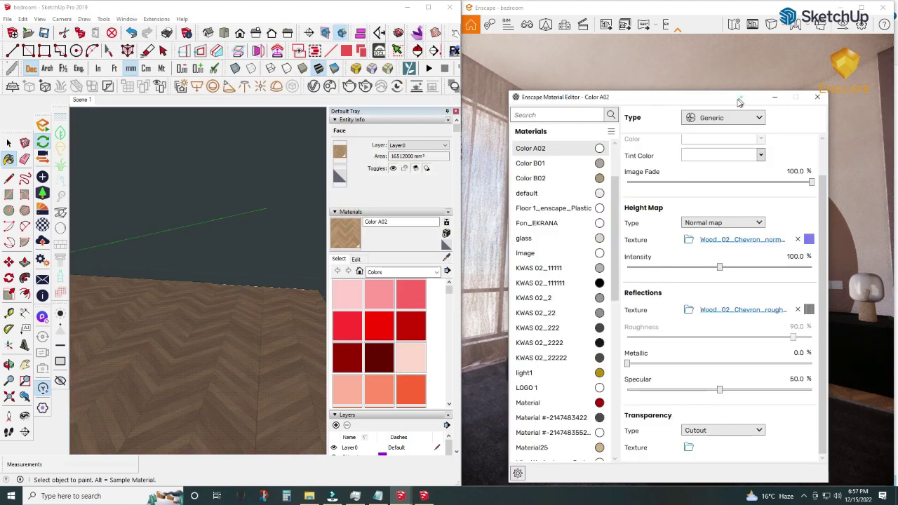
Move the Material Editor aside and bring the desk and lamp into close view
mouse_move(743, 101)
mouse_down()
mouse_move(359, 78)
mouse_move(380, 92)
mouse_up()
click(413, 89)
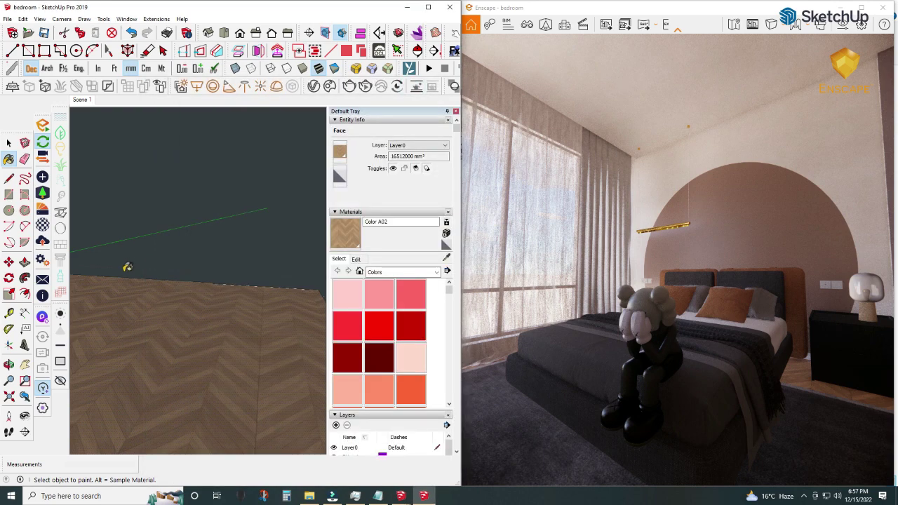
mouse_move(110, 197)
middle_down()
mouse_move(268, 270)
mouse_move(210, 231)
middle_up()
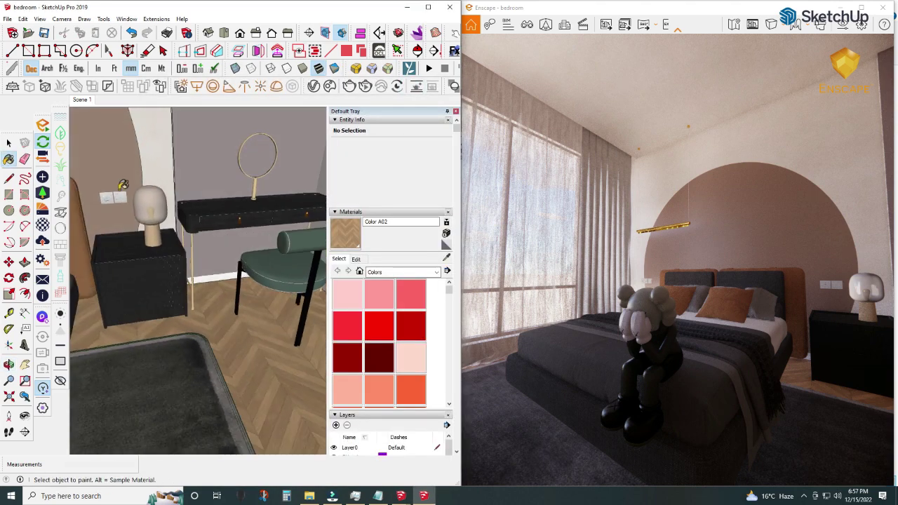
click(43, 159)
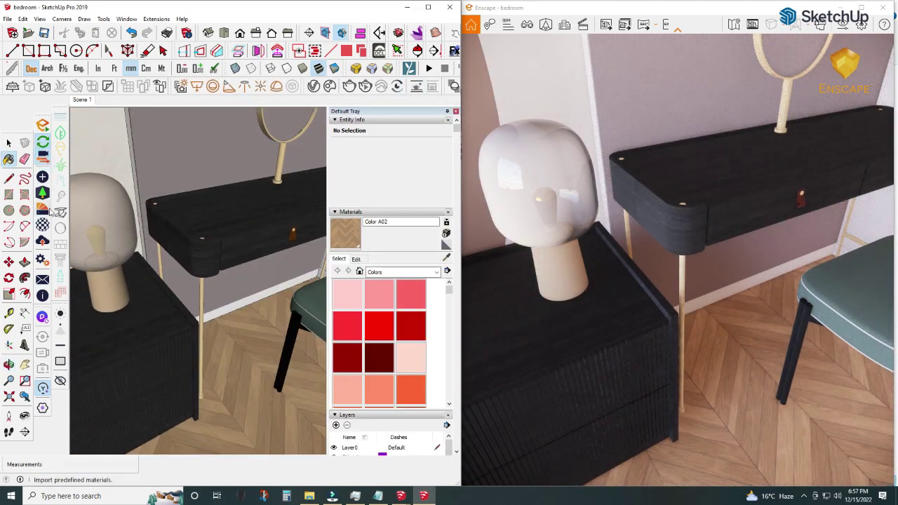
click(43, 225)
Give the WOOD 01 material an albedo bump map with amount 1
alt+click(189, 205)
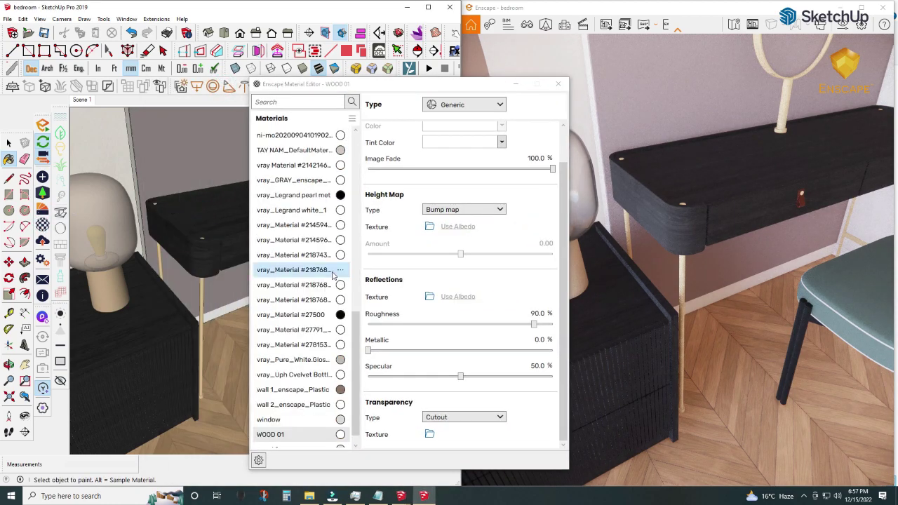
scroll(458, 271, up, 1)
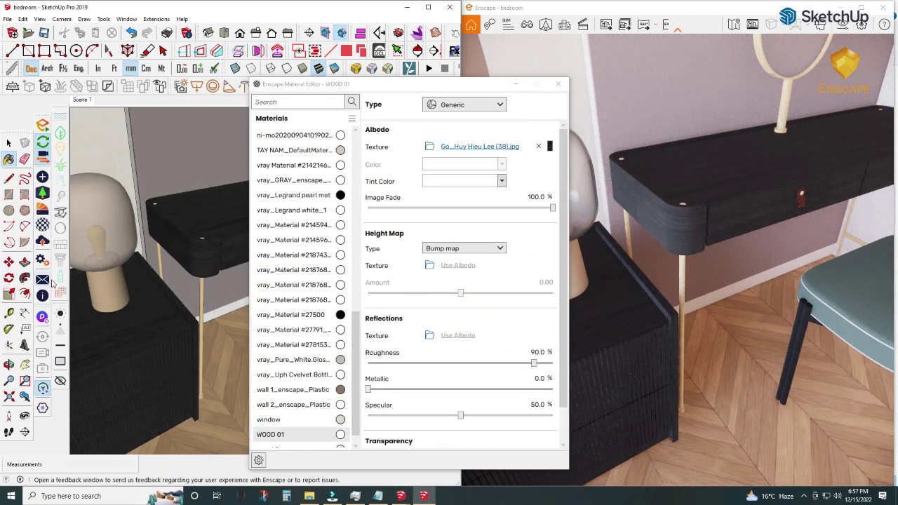
click(443, 279)
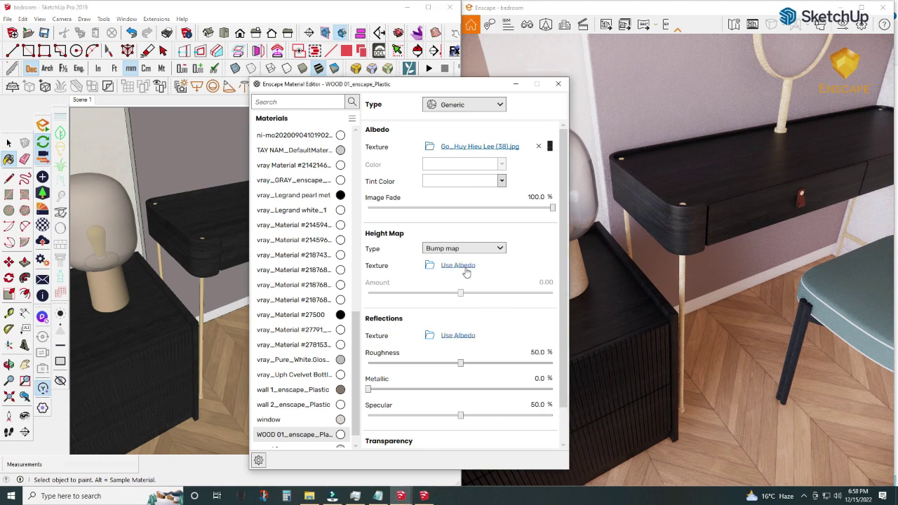
click(552, 282)
text(1)
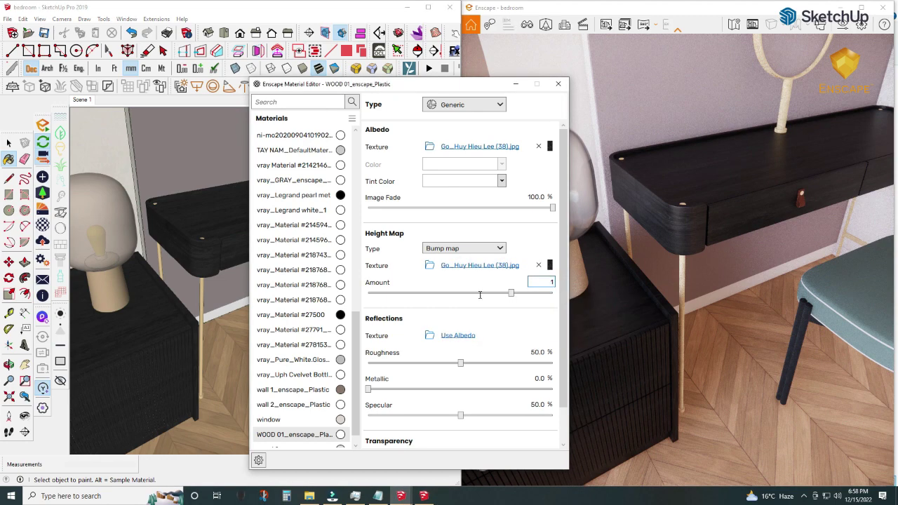
key(Return)
Recolor the gold table-leg material Color B02 to a lighter beige
click(206, 286)
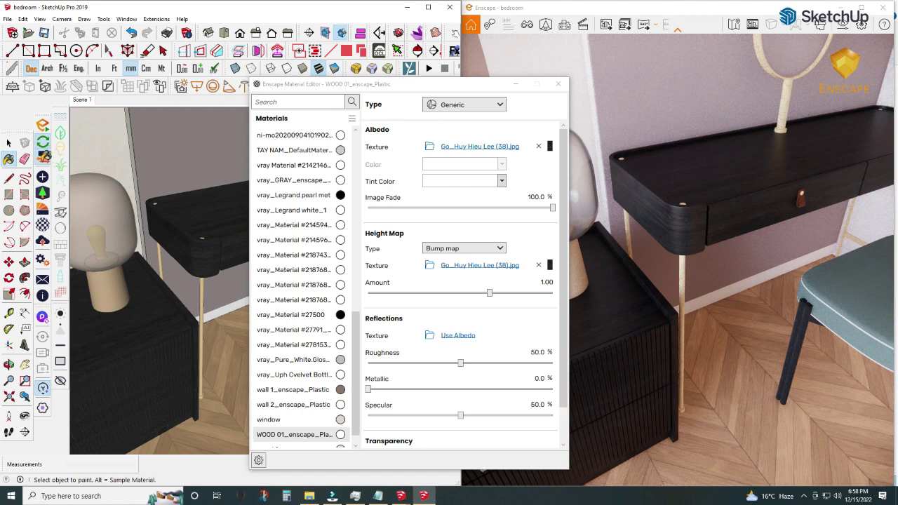
click(9, 143)
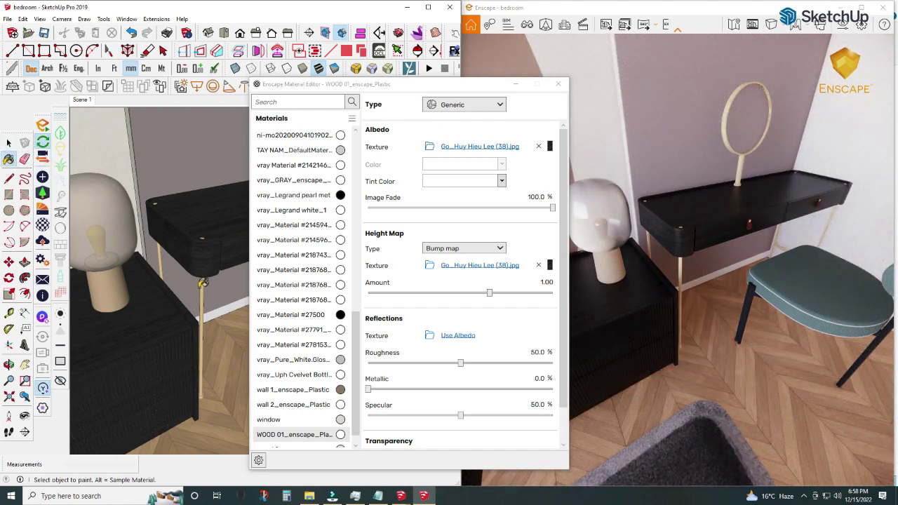
alt+click(203, 283)
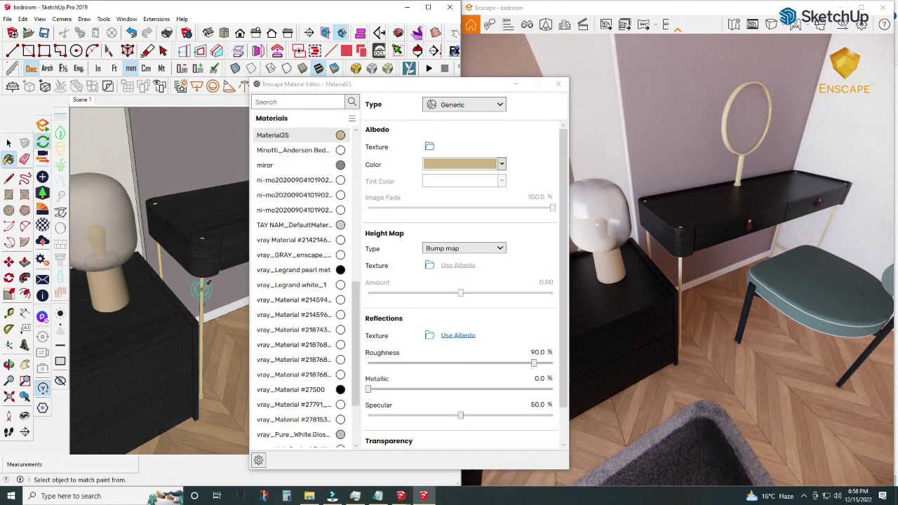
click(61, 218)
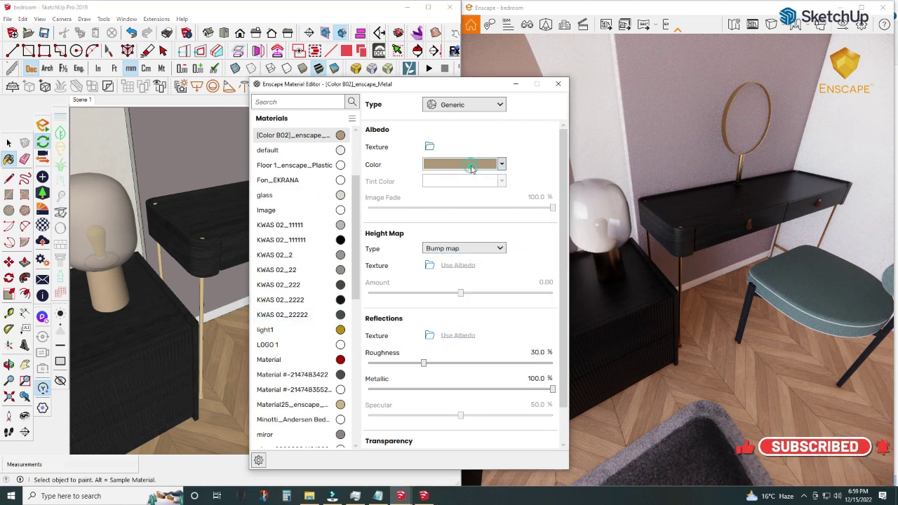
click(471, 166)
click(458, 199)
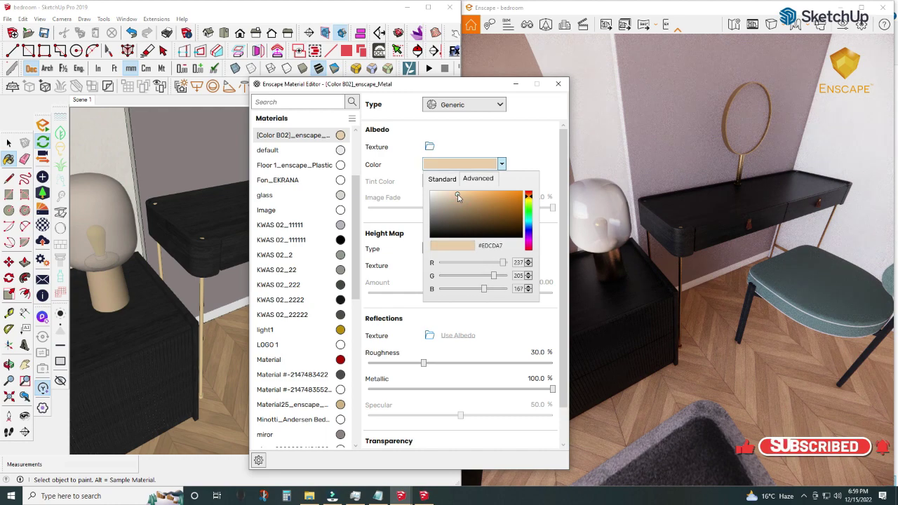
click(8, 161)
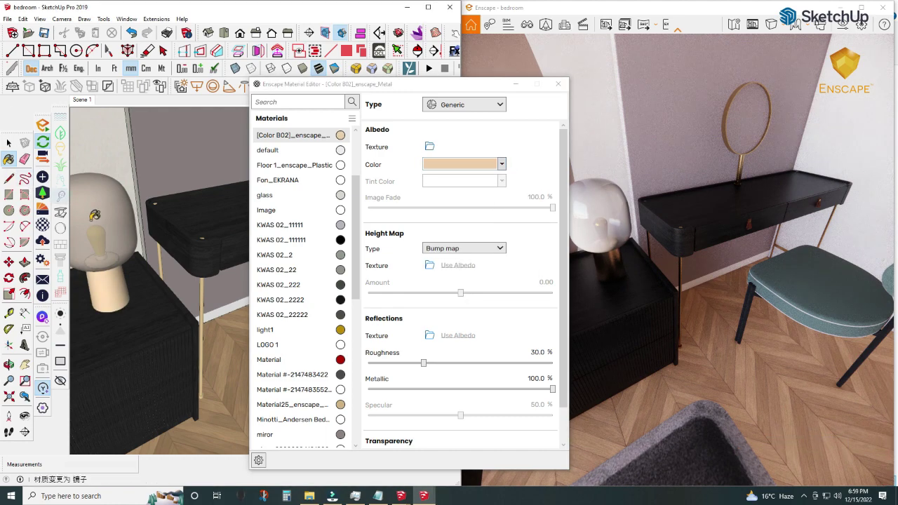
Lower the lamp shade's Color B01 opacity to about 34%, then orbit to the light bar
alt+click(109, 206)
scroll(449, 393, down, 3)
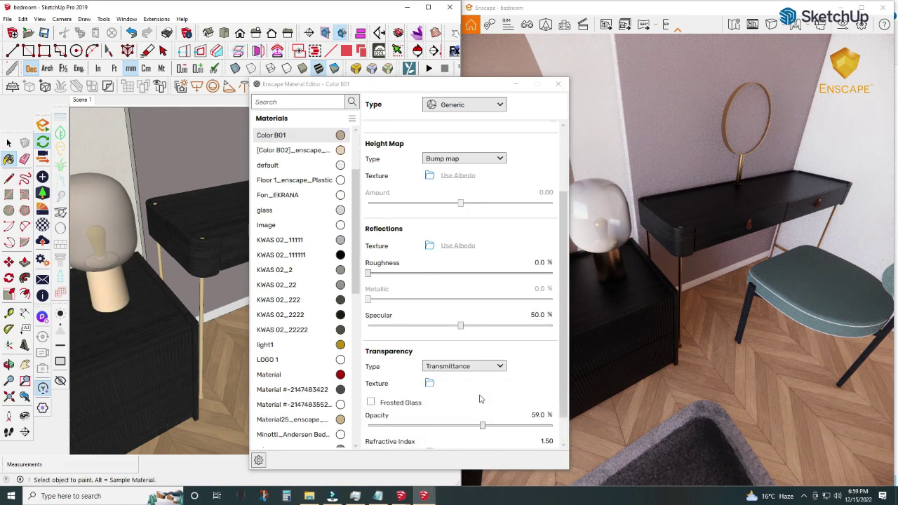
scroll(481, 406, down, 1)
drag(487, 392, 367, 394)
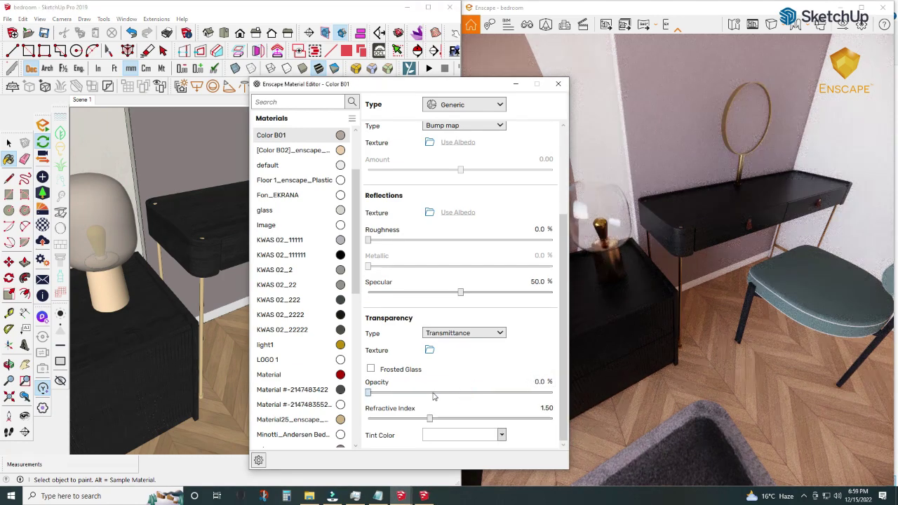
drag(434, 395, 434, 395)
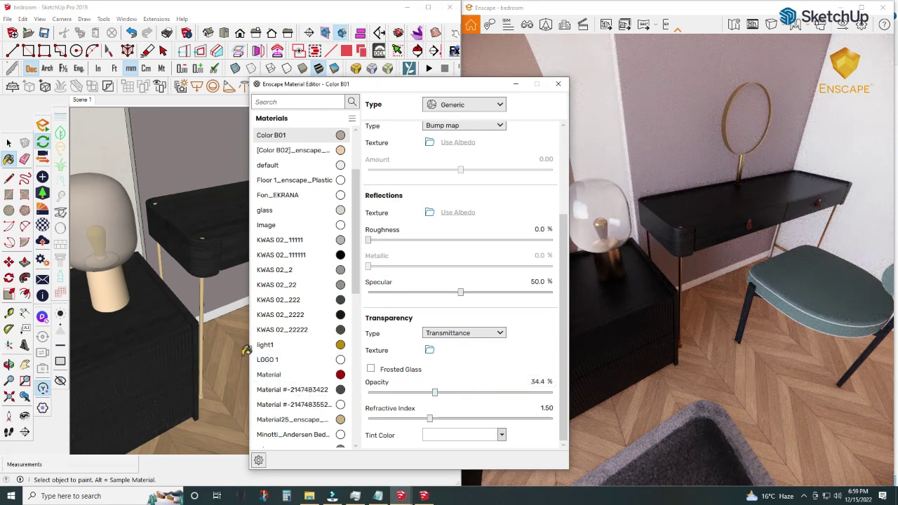
middle_drag(132, 254, 112, 267)
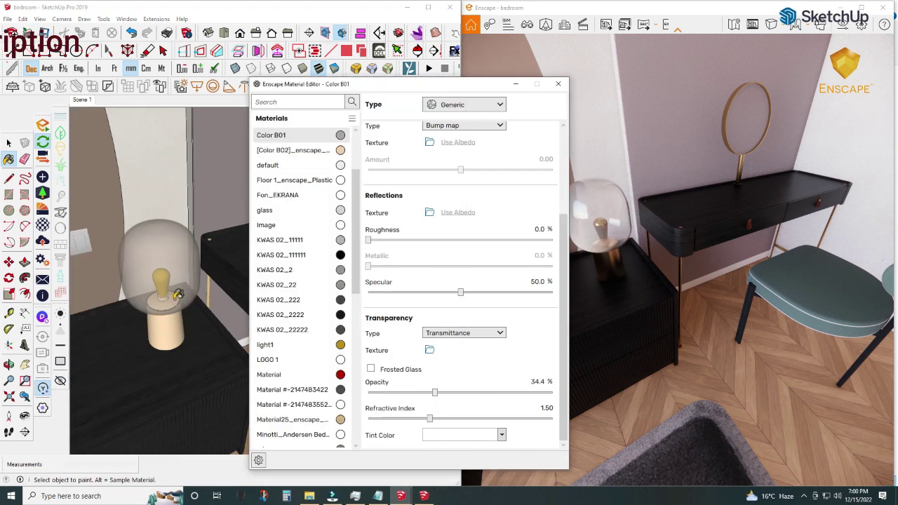
middle_drag(148, 335, 156, 300)
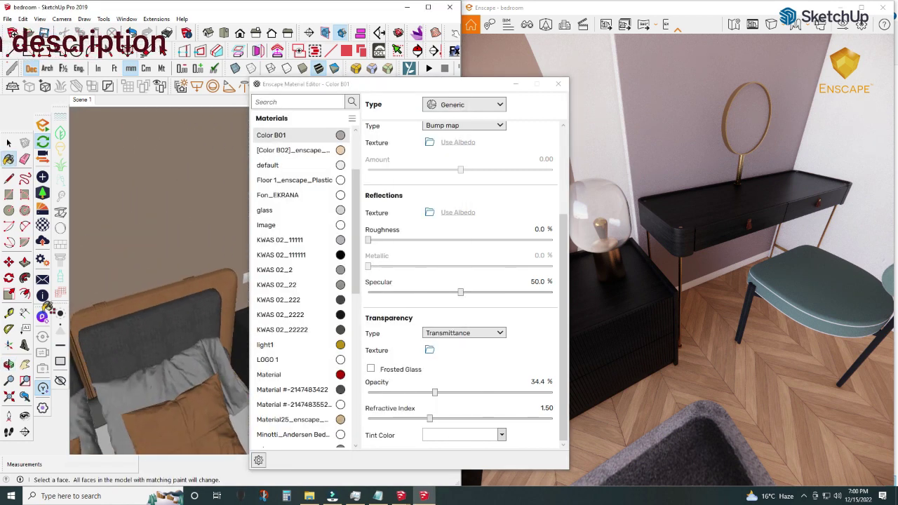
mouse_move(155, 301)
middle_down()
mouse_move(157, 251)
mouse_move(132, 262)
middle_up()
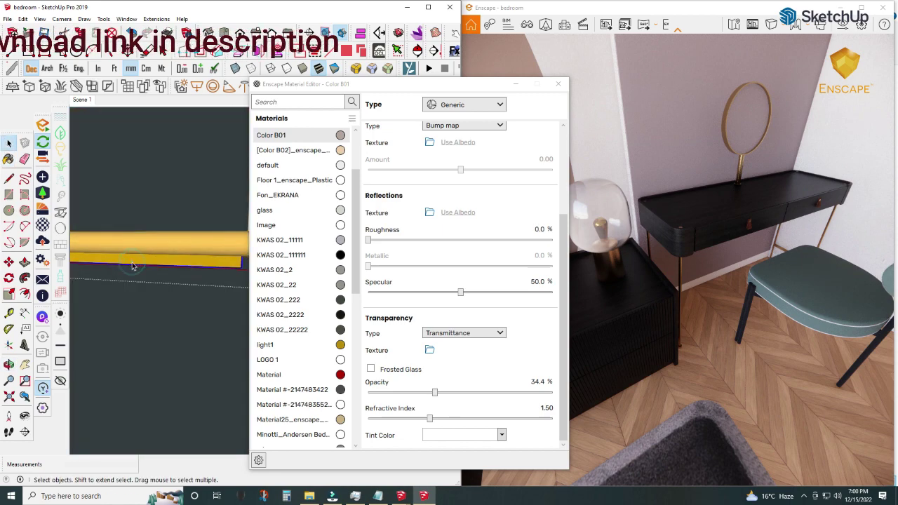
Paint the yellow light bar with the cream material from the Enscape emissive collection
click(515, 84)
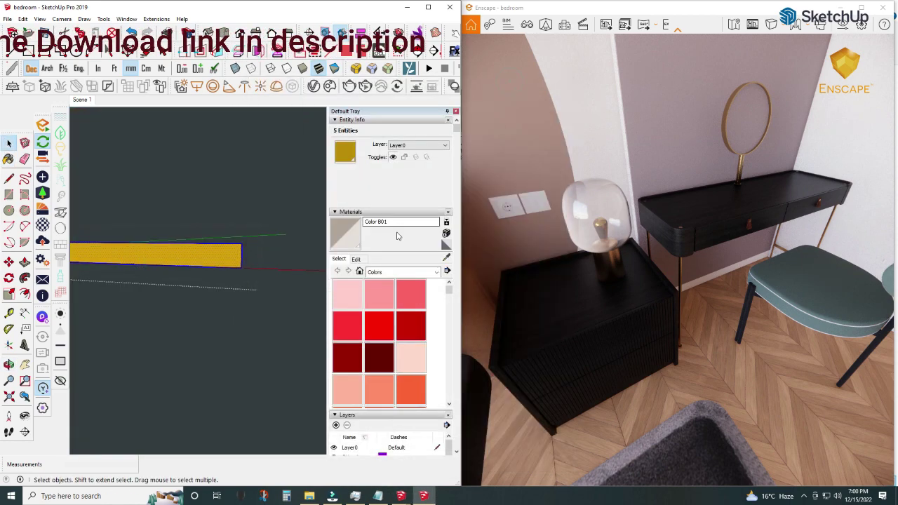
click(404, 271)
click(402, 351)
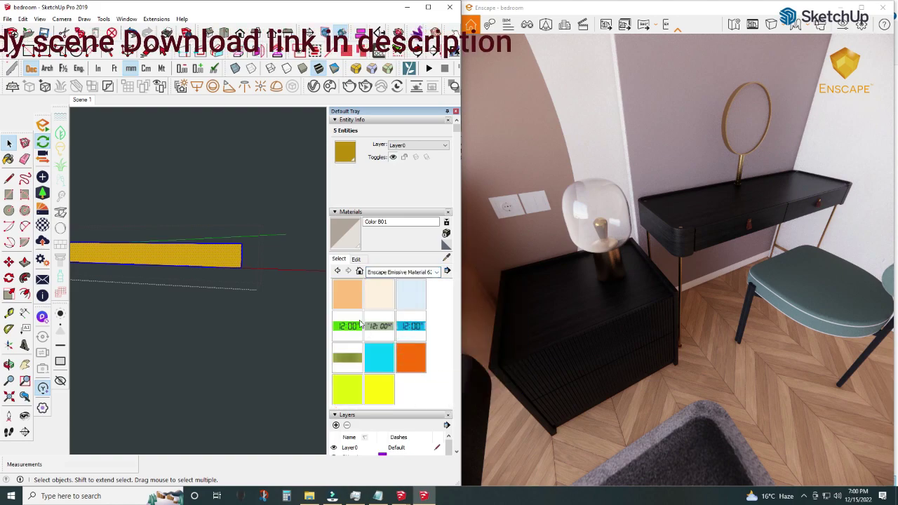
click(378, 294)
click(231, 254)
Paint the bulb's geometry with the same emissive material and exit the group
key(space)
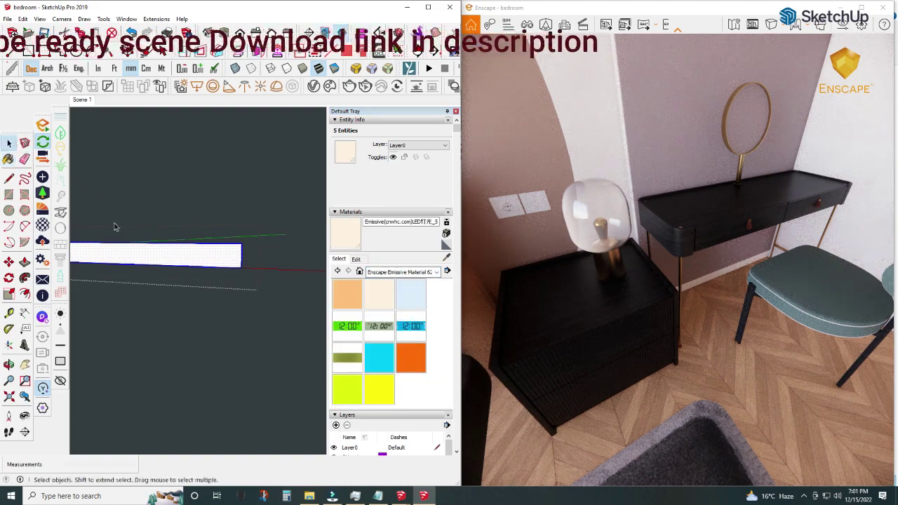
mouse_move(115, 225)
middle_down()
mouse_move(251, 327)
mouse_move(269, 374)
middle_up()
scroll(264, 329, down, 2)
scroll(269, 375, up, 5)
scroll(258, 370, up, 3)
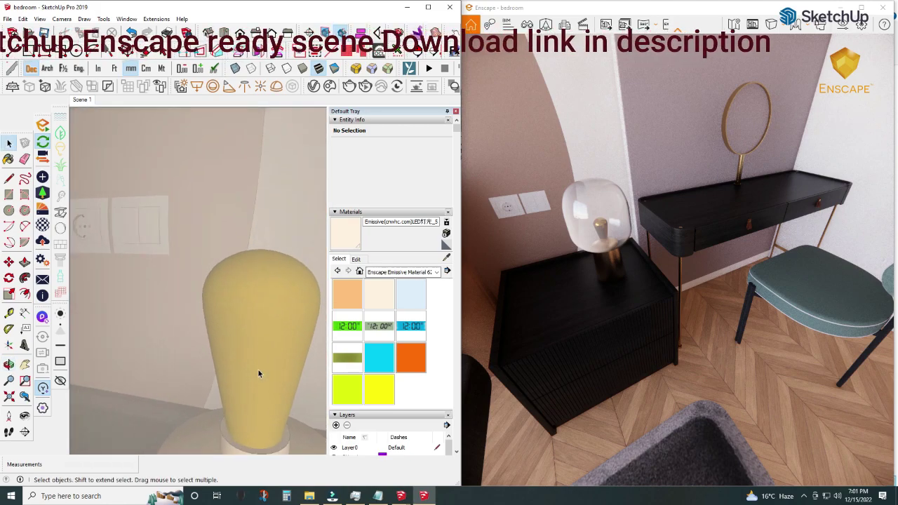
scroll(263, 358, up, 2)
triple_click(266, 352)
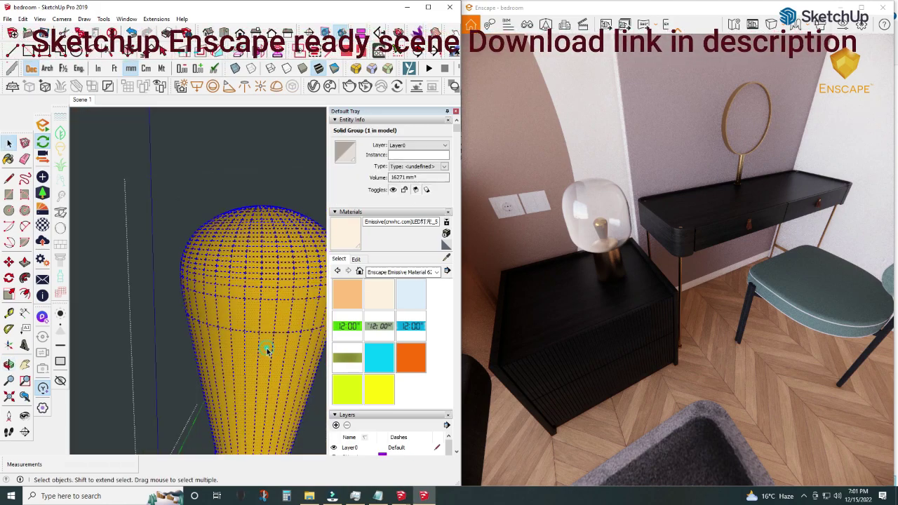
key(b)
click(287, 254)
click(7, 143)
click(176, 173)
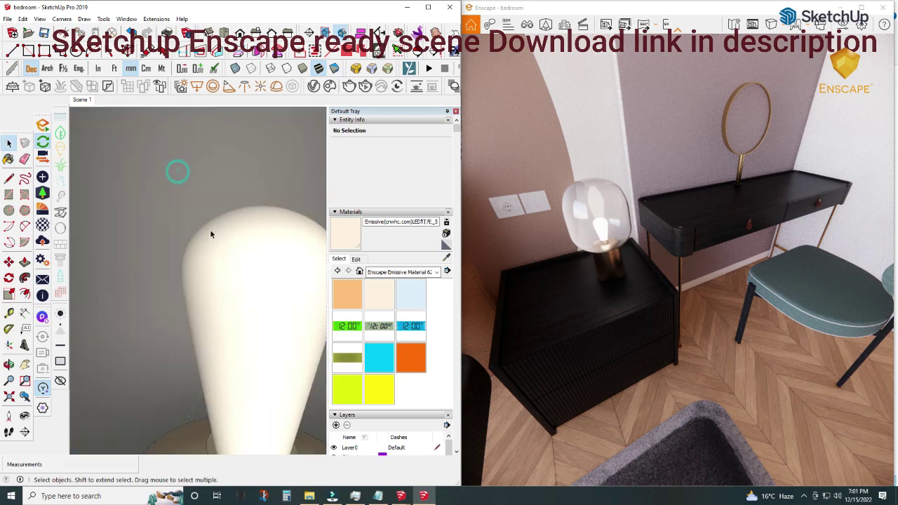
Sample the lamp shade's Color B01 material and set its colour to black
scroll(210, 230, down, 3)
scroll(215, 245, down, 3)
scroll(218, 250, down, 2)
middle_drag(211, 398, 231, 350)
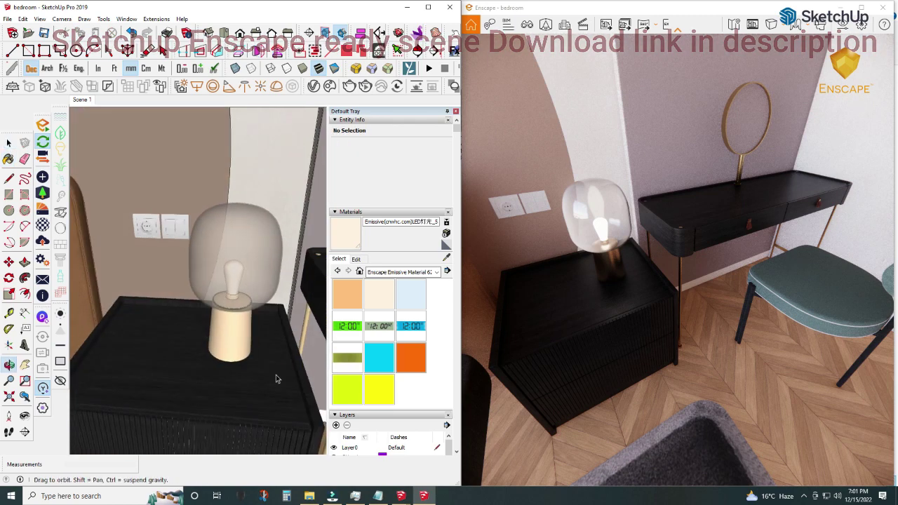
key(b)
alt+click(246, 242)
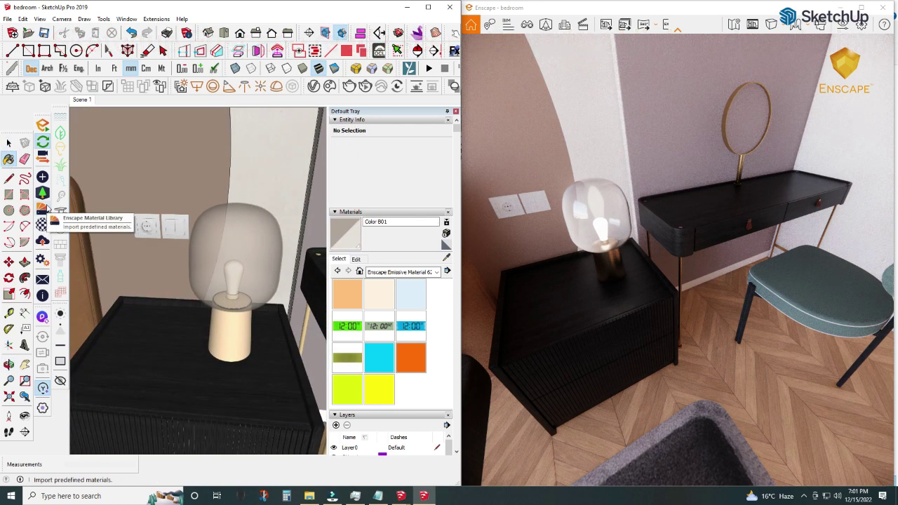
click(42, 225)
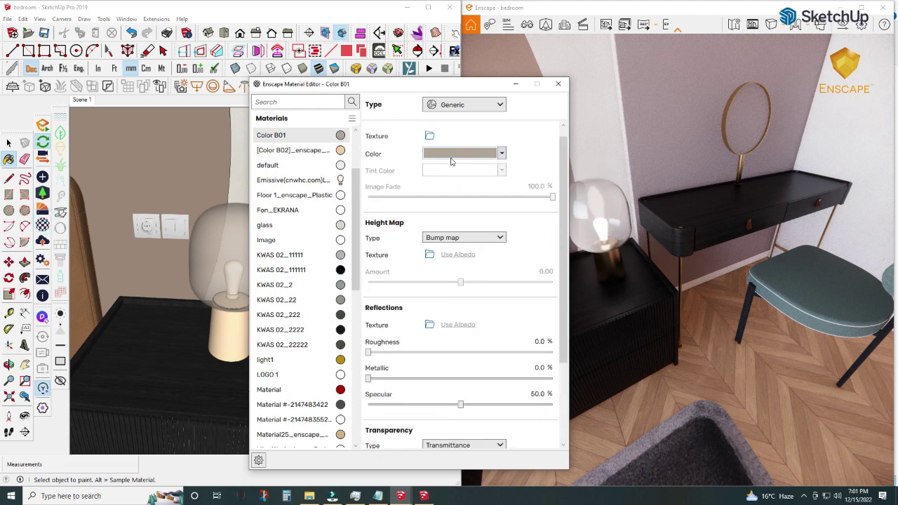
click(452, 161)
click(438, 222)
click(457, 89)
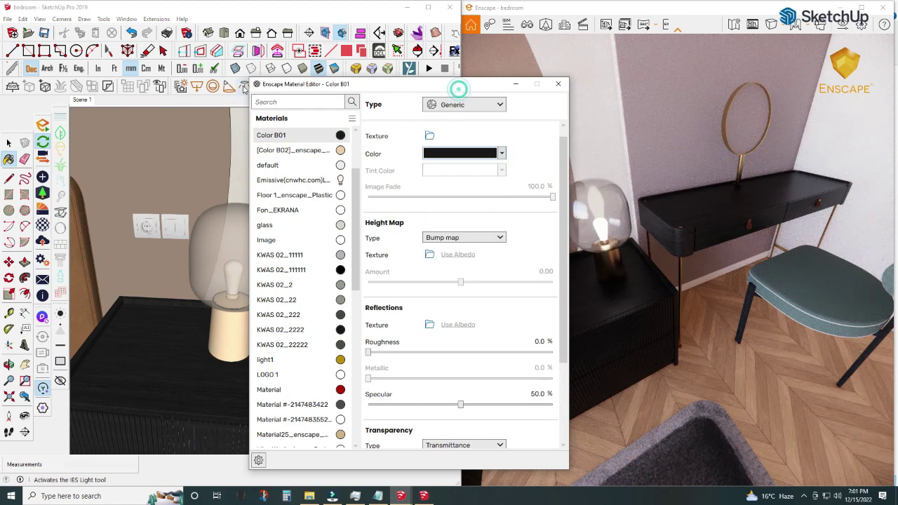
Set Color B01 opacity to 33.4% and close the Material Editor
drag(457, 89, 177, 86)
scroll(116, 363, down, 2)
drag(150, 436, 153, 435)
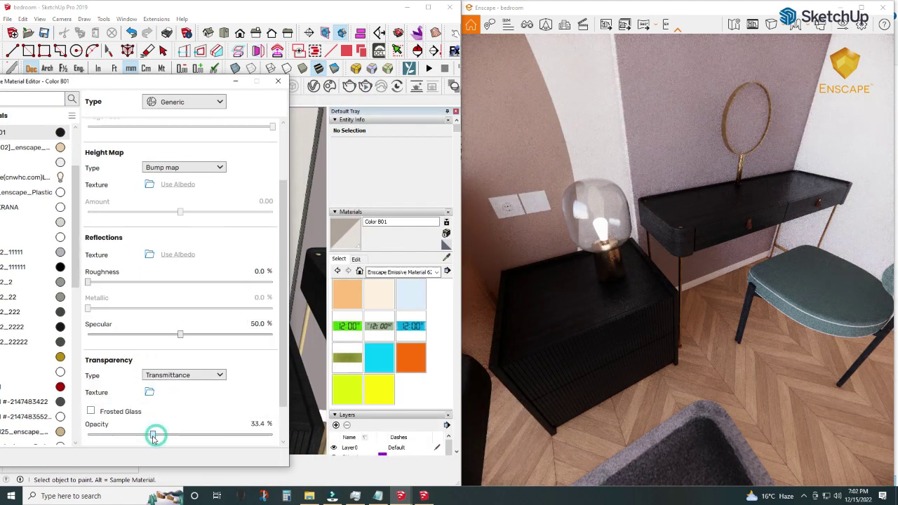
click(278, 80)
Raise the pendant light bar's emissive luminance to 18,561 cd/m²
middle_drag(272, 291, 205, 289)
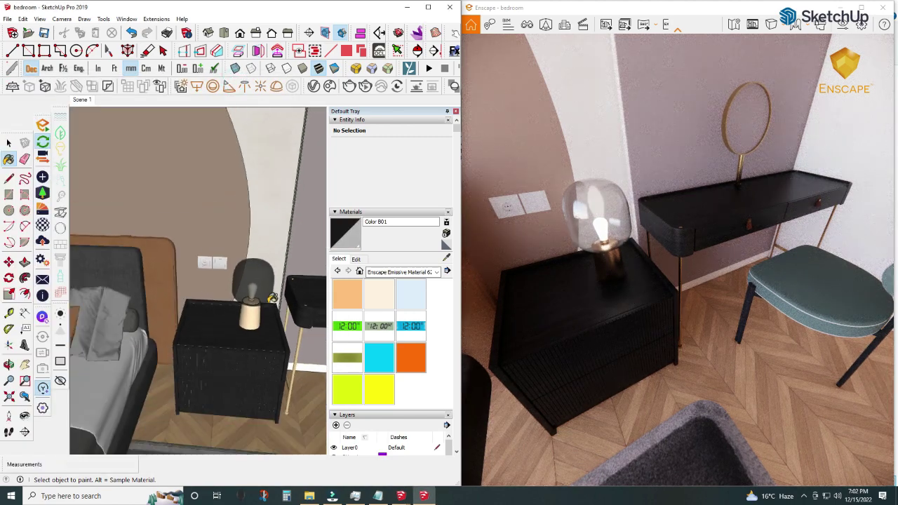
scroll(205, 288, up, 8)
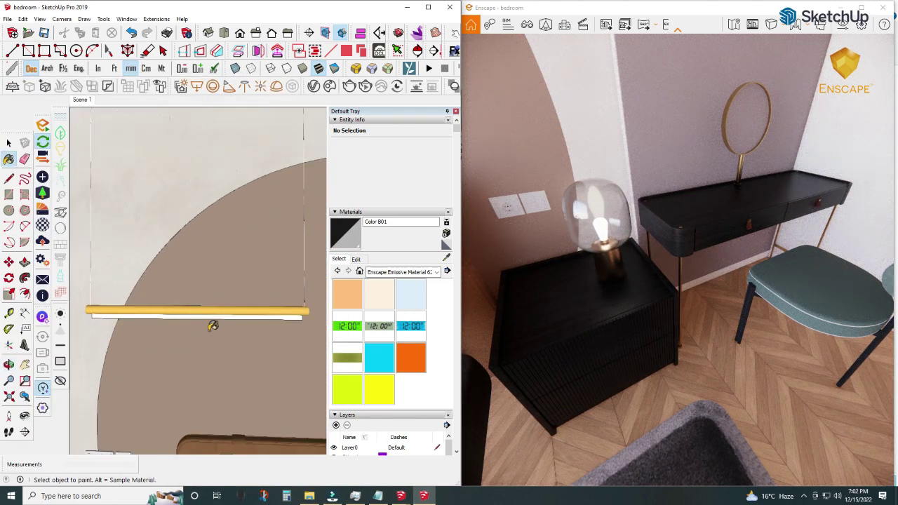
middle_drag(214, 324, 232, 295)
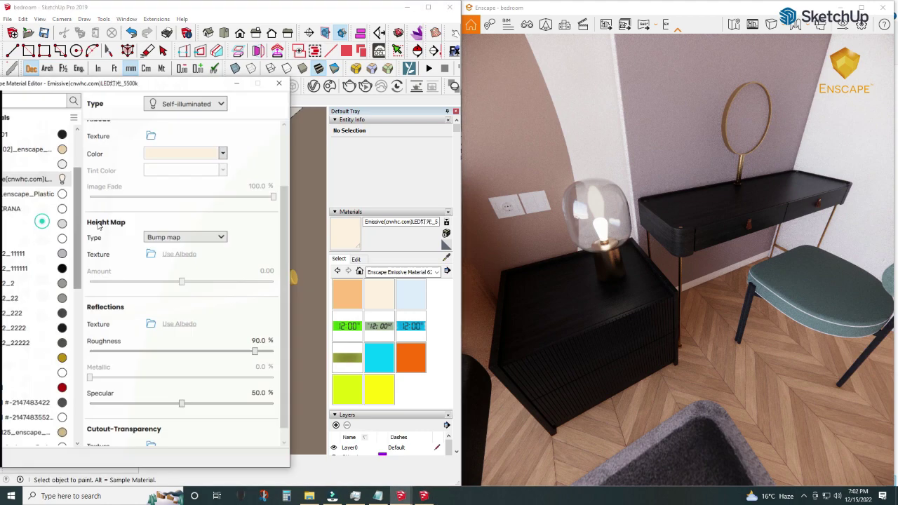
drag(239, 154, 245, 160)
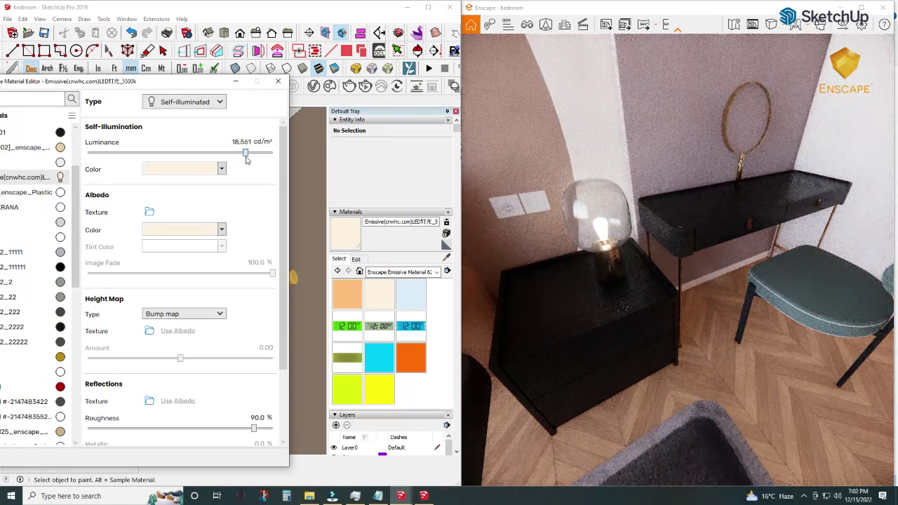
click(236, 81)
mouse_move(256, 257)
middle_down()
mouse_move(249, 258)
mouse_move(297, 291)
mouse_move(221, 260)
mouse_move(114, 286)
mouse_move(315, 330)
mouse_move(263, 321)
middle_up()
scroll(245, 257, down, 3)
scroll(283, 321, up, 5)
key(b)
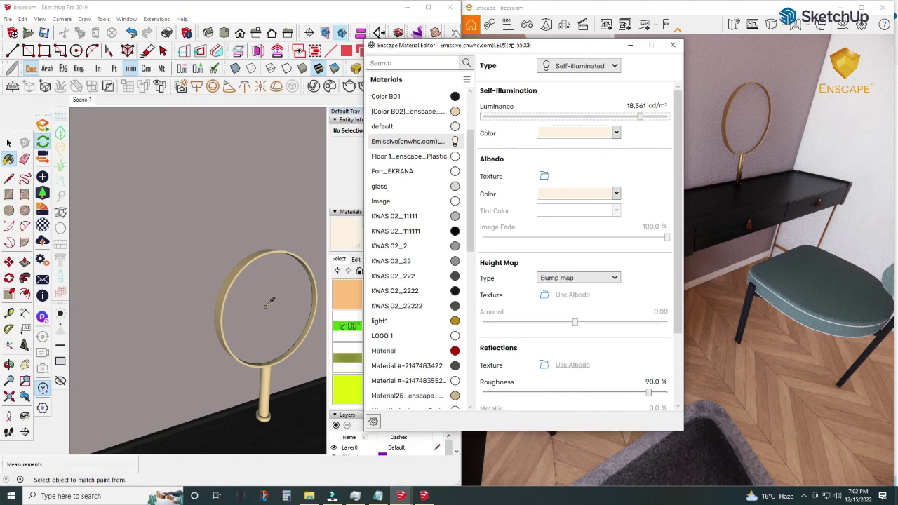
Make the round mirror's material a Mirror type with a dark grey colour
alt+click(269, 302)
click(61, 198)
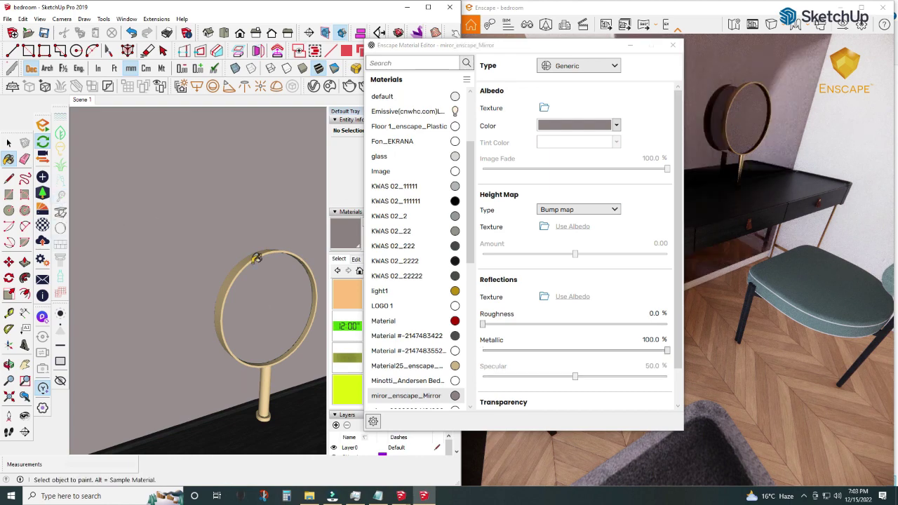
drag(483, 45, 513, 227)
scroll(187, 246, up, 3)
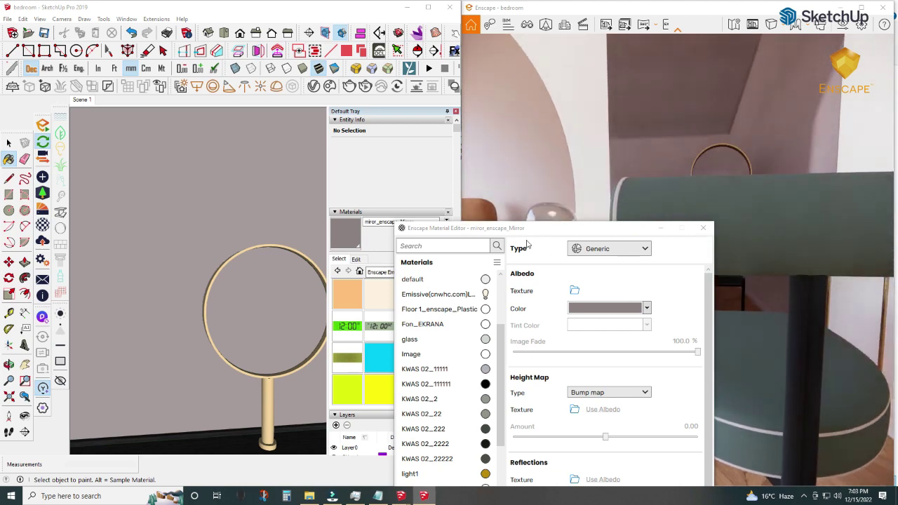
drag(533, 228, 228, 105)
click(339, 185)
click(303, 204)
click(280, 200)
click(321, 234)
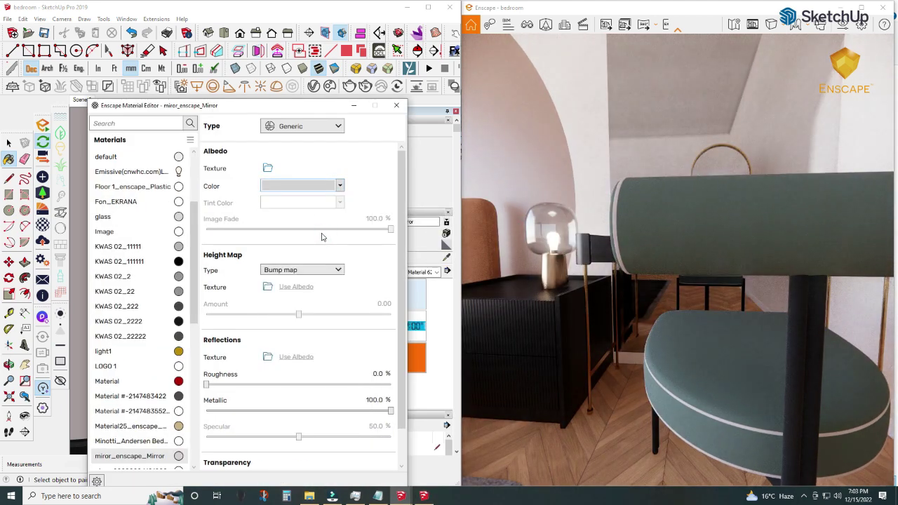
click(339, 185)
click(282, 233)
click(396, 105)
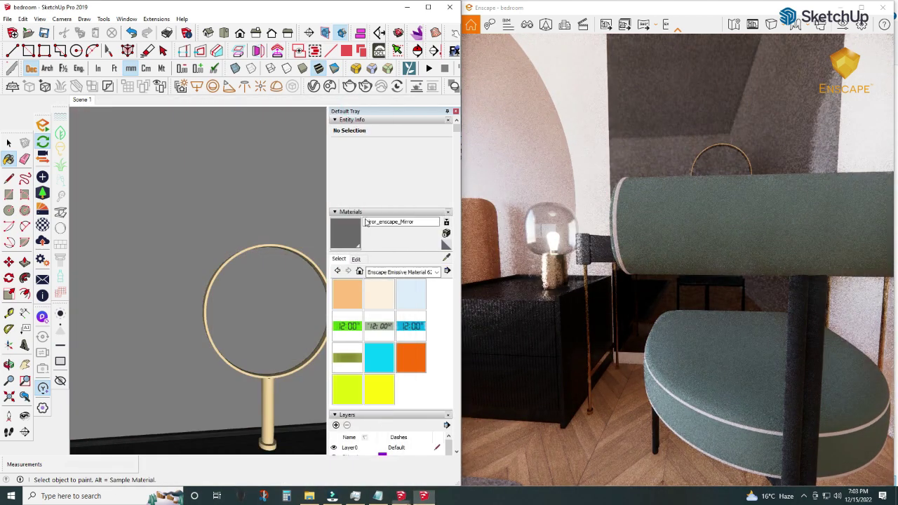
Tint the Black Front1 handle texture brownish orange and fade the albedo to 67.3%
middle_drag(220, 281, 257, 353)
scroll(232, 329, up, 3)
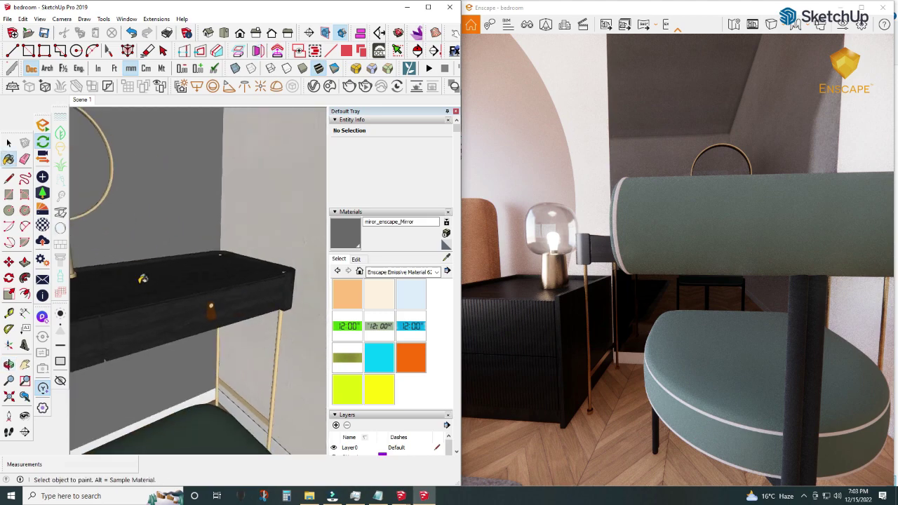
scroll(210, 312, up, 2)
scroll(201, 302, up, 2)
alt+click(201, 301)
click(42, 209)
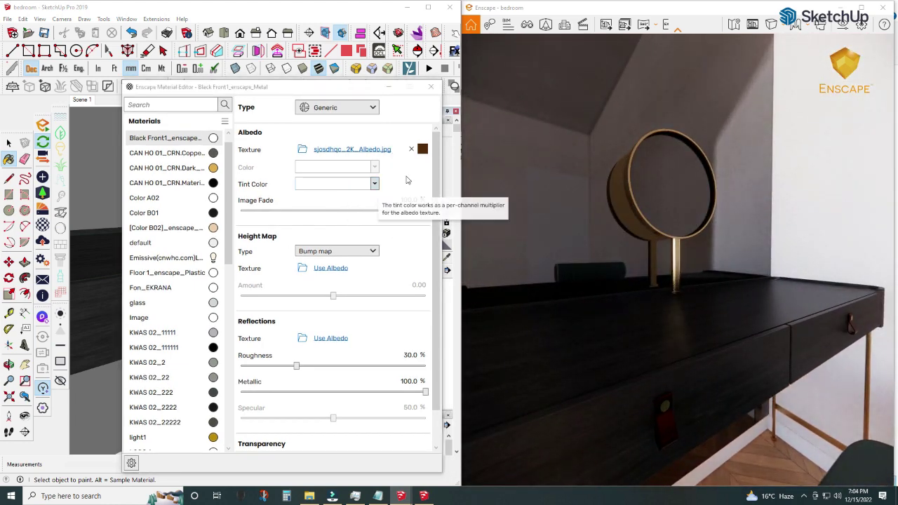
click(375, 184)
click(373, 235)
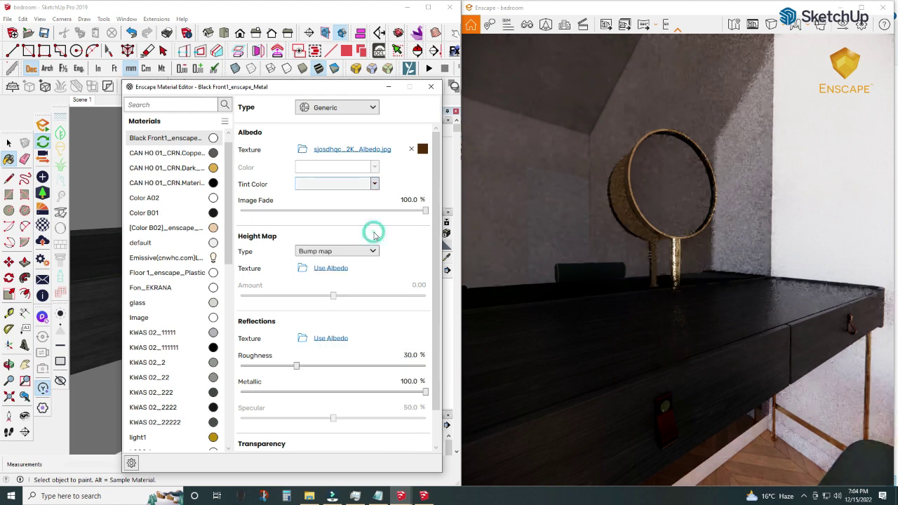
click(363, 171)
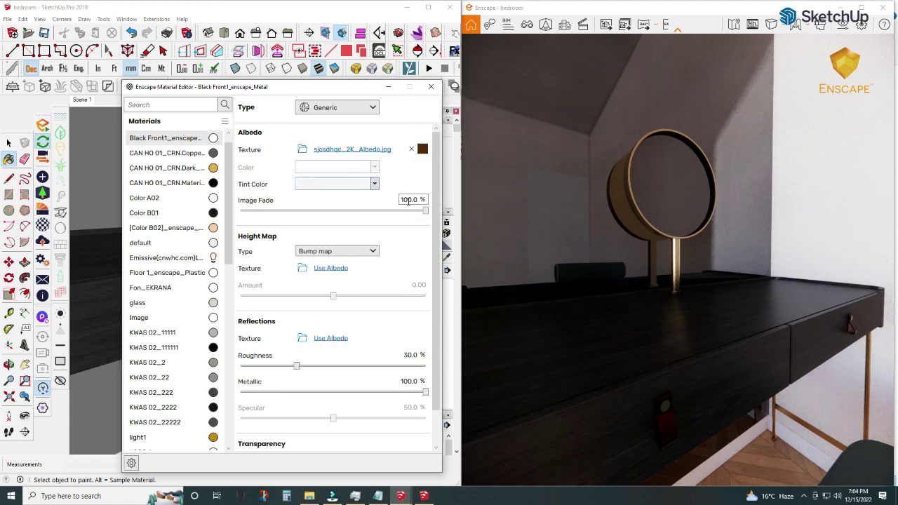
drag(425, 210, 364, 213)
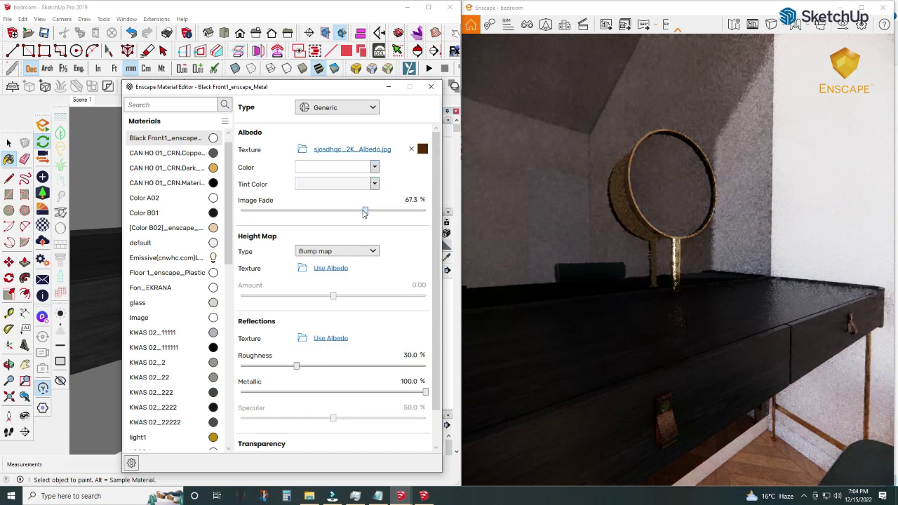
click(353, 184)
click(328, 260)
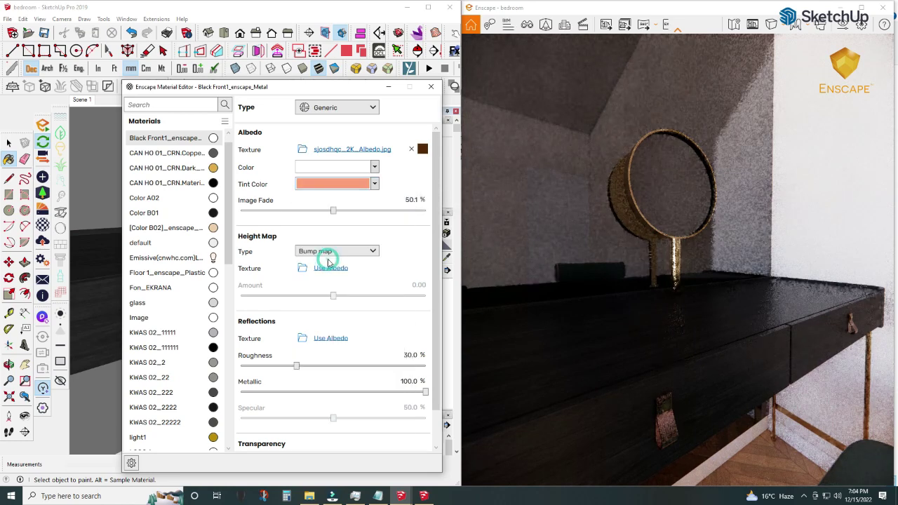
click(365, 183)
click(391, 260)
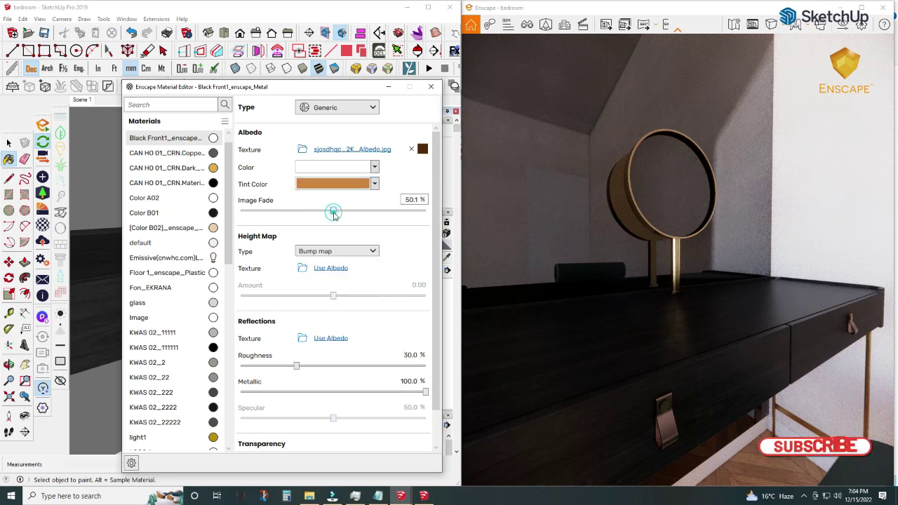
Remove Black Front1's albedo texture and give it a plain orange #F4A460 colour
click(411, 148)
click(374, 167)
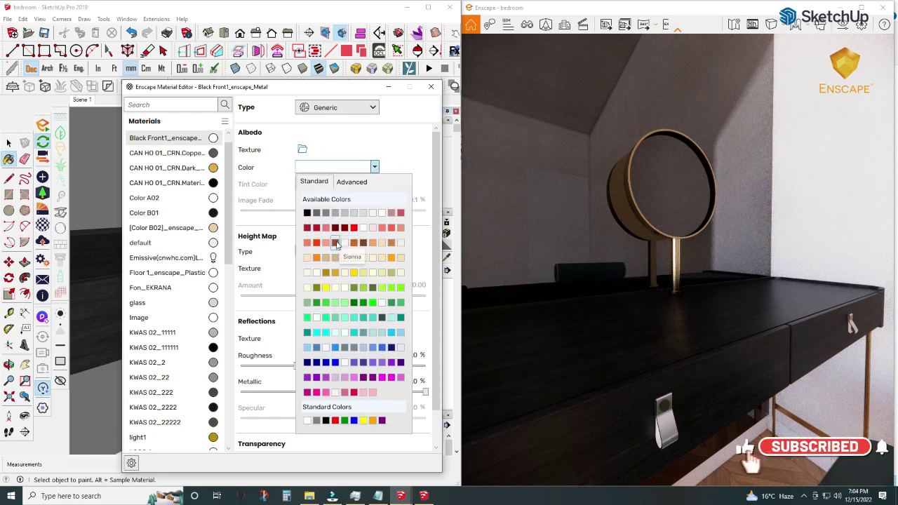
click(373, 245)
click(374, 167)
click(351, 181)
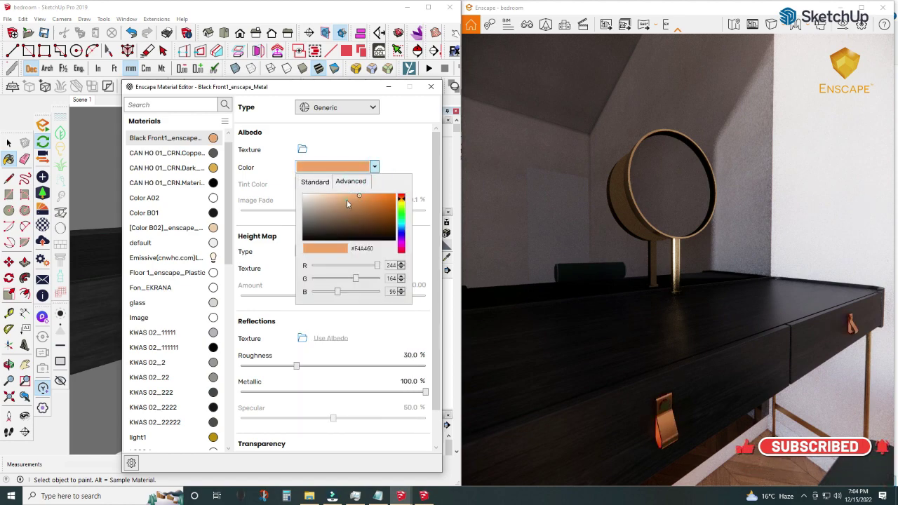
click(345, 200)
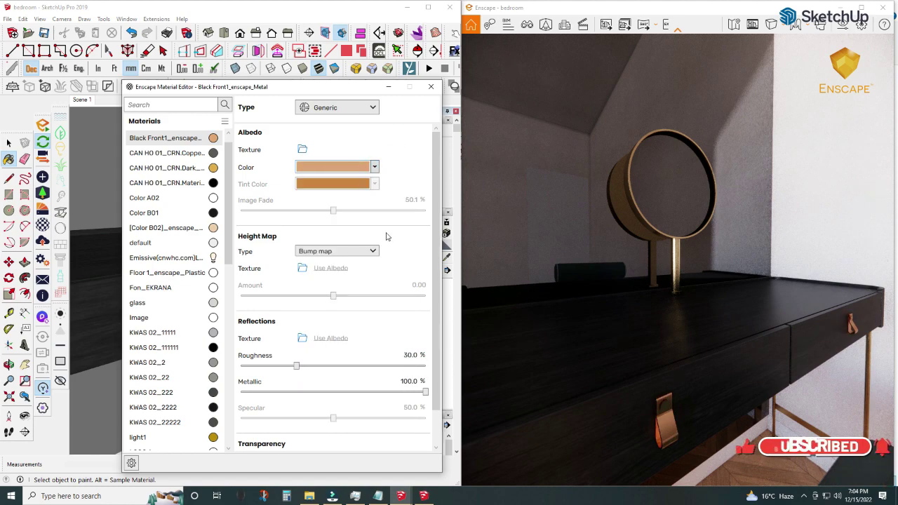
mouse_move(223, 91)
mouse_down()
mouse_move(594, 154)
mouse_move(334, 269)
mouse_up()
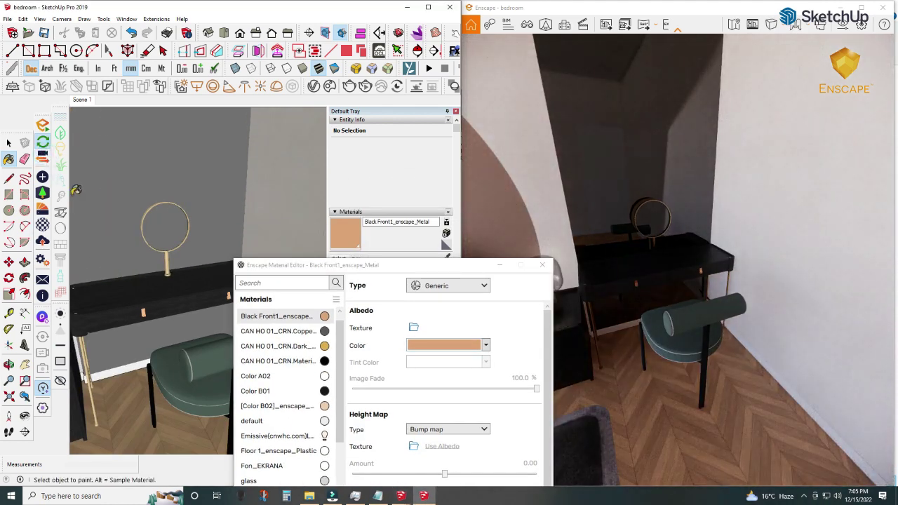
Change the black ni-mo material to metal, then to plastic
drag(420, 264, 513, 235)
alt+click(238, 345)
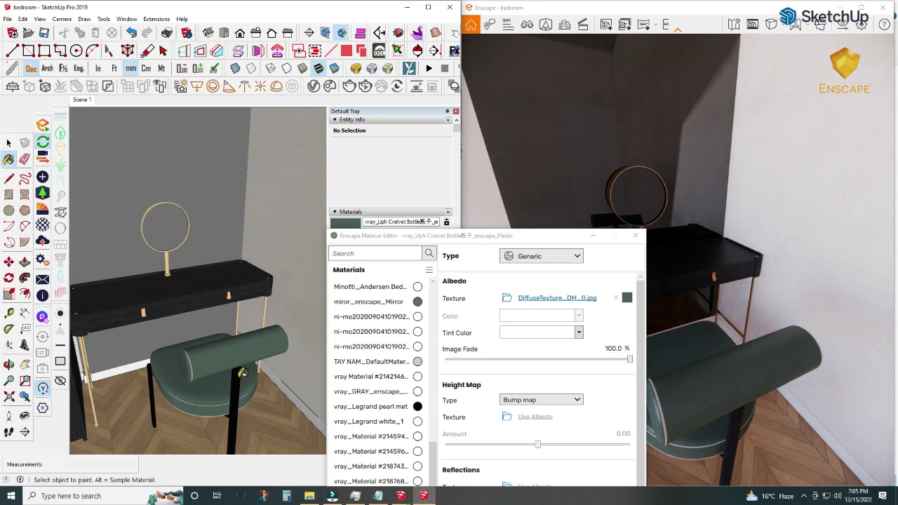
alt+click(237, 381)
click(62, 214)
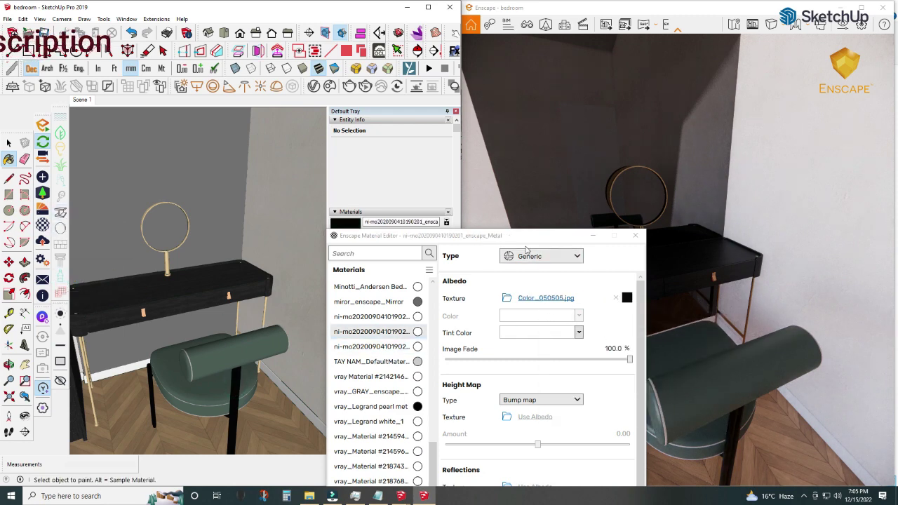
drag(547, 235, 396, 135)
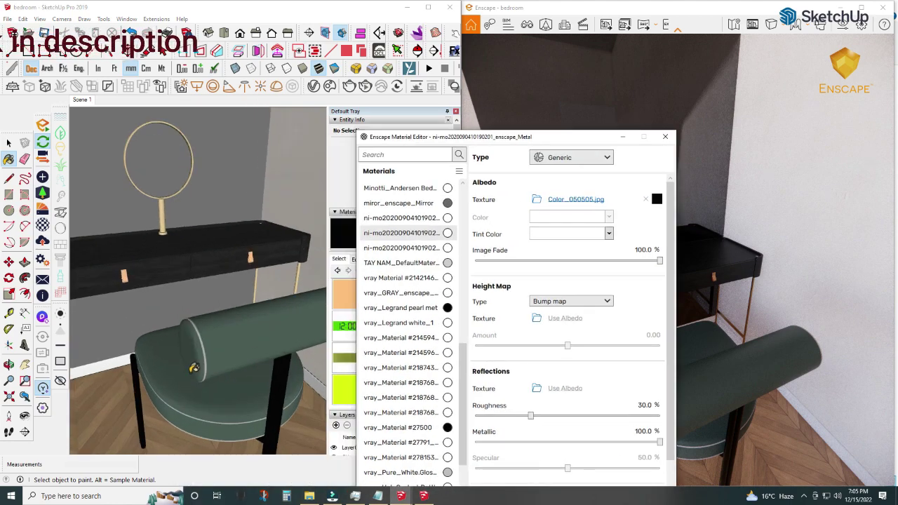
click(61, 260)
Sample the wood 2 material, then view the nightstand and rug up close
middle_drag(105, 295, 166, 336)
scroll(229, 382, up, 5)
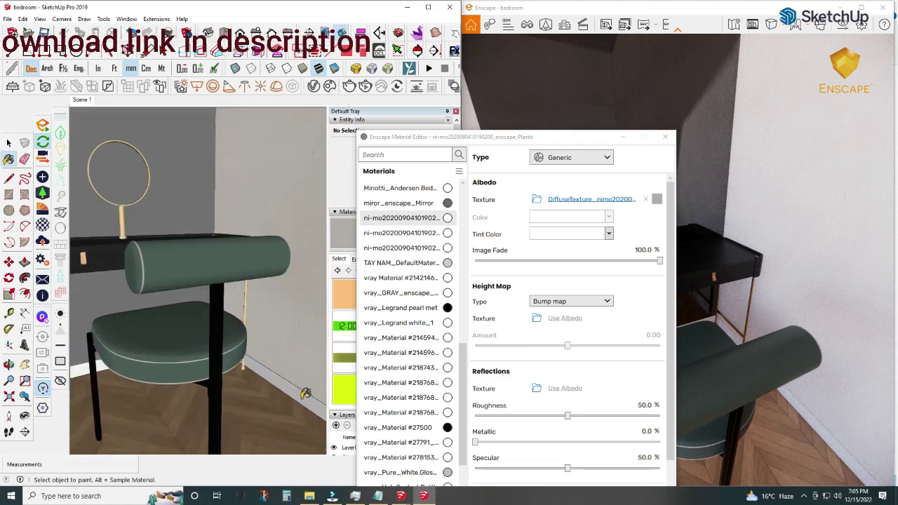
scroll(246, 358, up, 5)
alt+click(270, 331)
scroll(270, 331, down, 5)
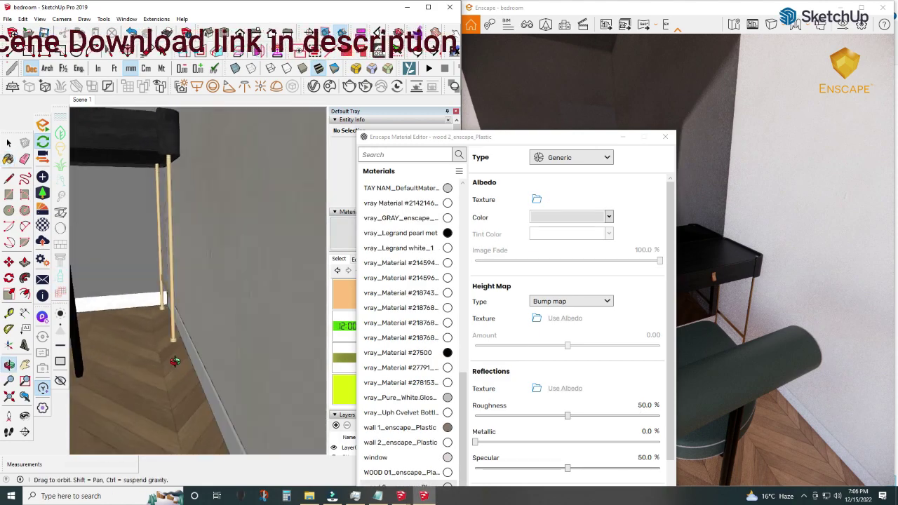
scroll(164, 360, down, 5)
mouse_move(186, 373)
middle_down()
mouse_move(145, 346)
mouse_move(169, 351)
middle_up()
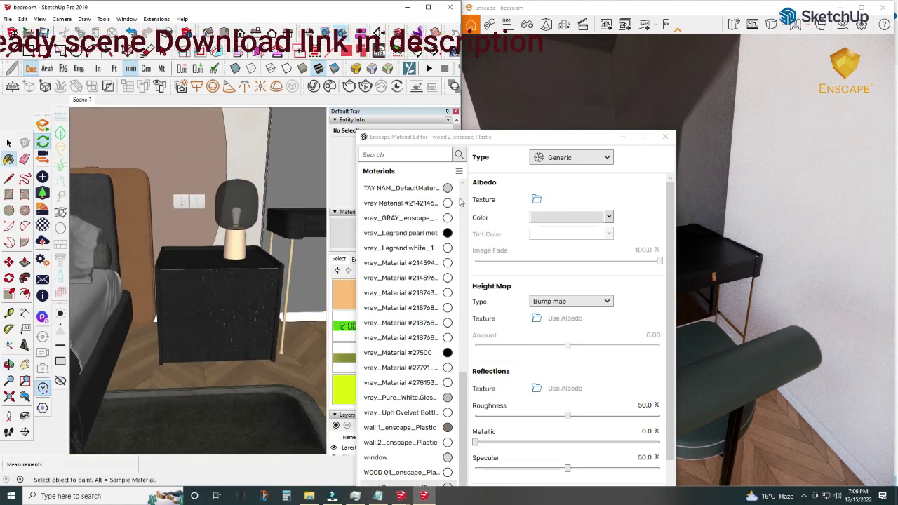
drag(491, 137, 291, 425)
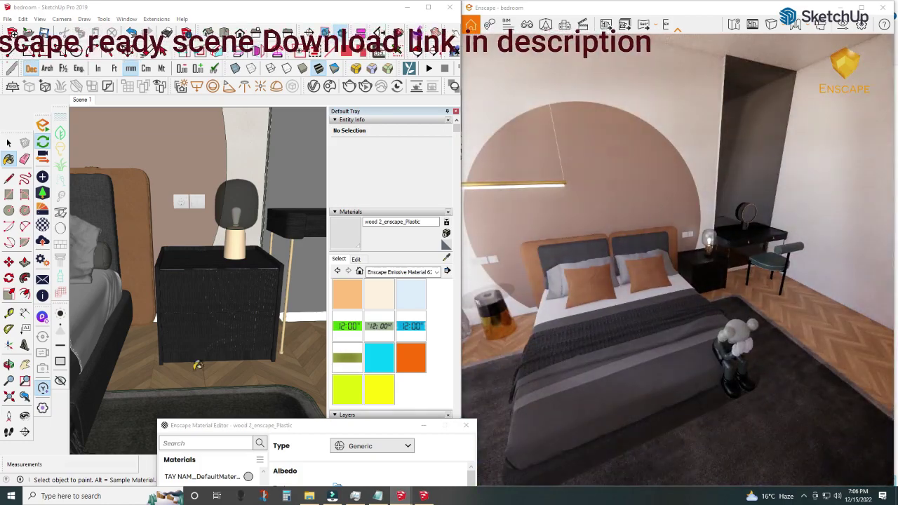
mouse_move(224, 301)
middle_down()
mouse_move(188, 308)
mouse_move(190, 345)
mouse_move(236, 260)
mouse_move(215, 294)
middle_up()
Make the Minotti_Andersen Bed_046 rug material a Carpet with pile height near 0.6%
alt+click(228, 381)
drag(232, 425, 357, 87)
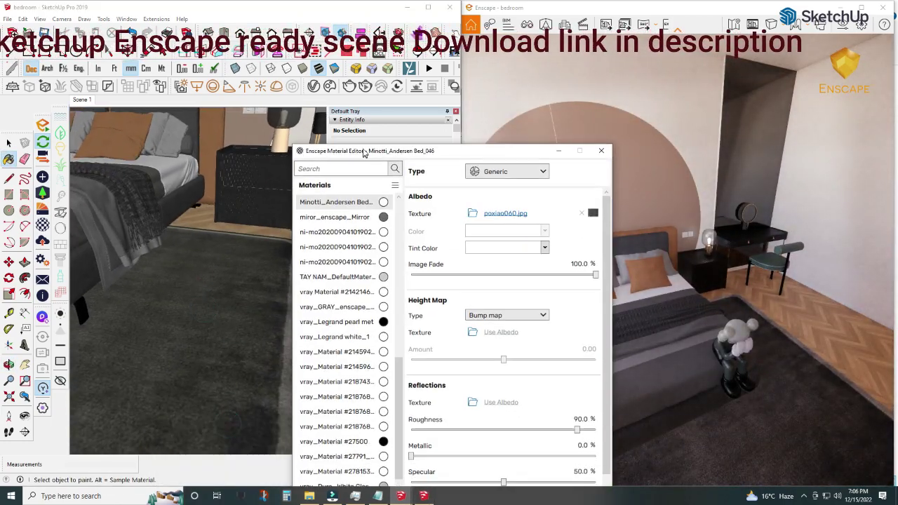
click(498, 108)
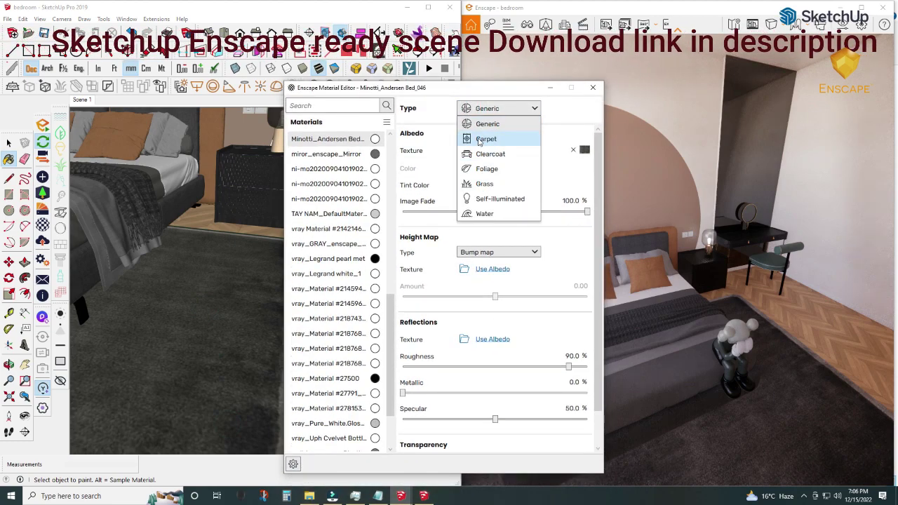
click(485, 139)
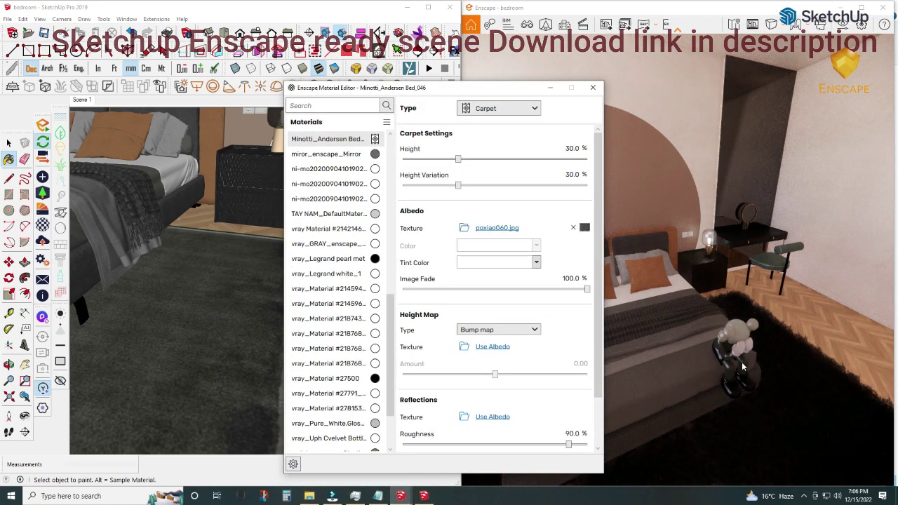
drag(458, 159, 406, 161)
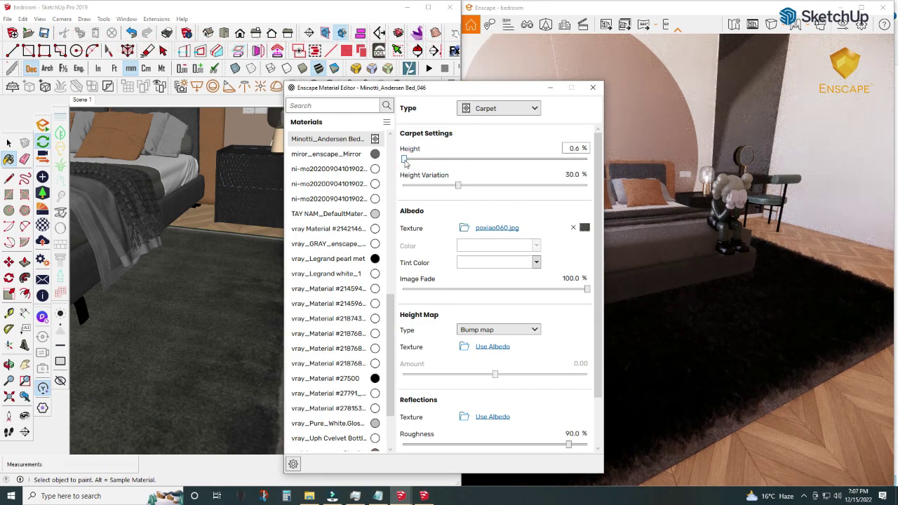
Change the rug material's type from Carpet to Generic
click(481, 107)
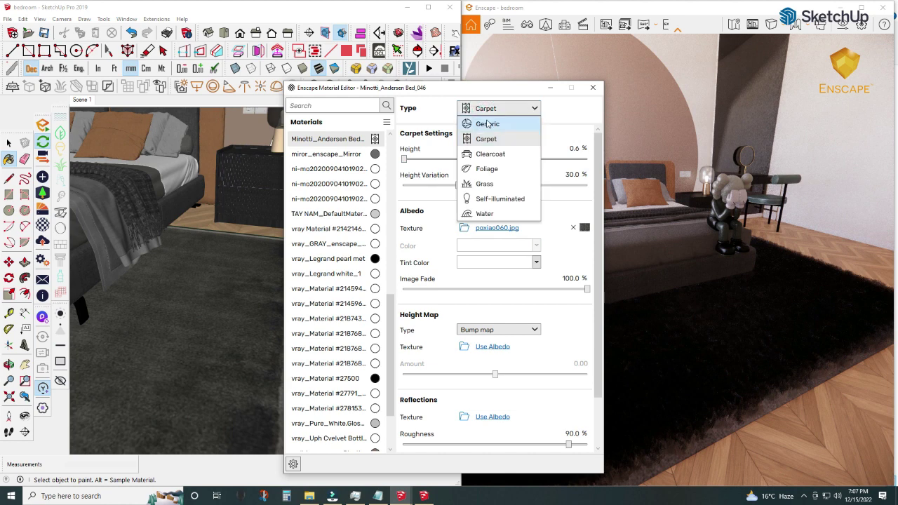
click(431, 256)
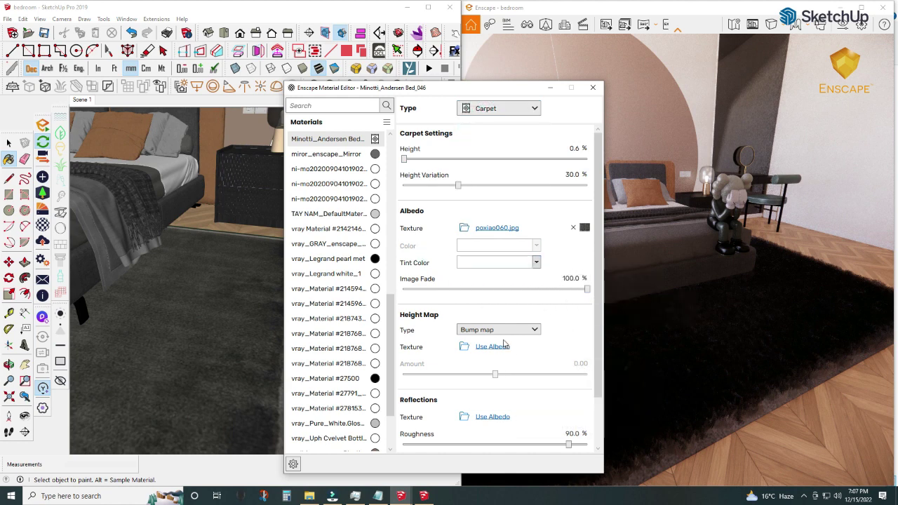
scroll(503, 343, down, 1)
drag(568, 422, 559, 423)
click(498, 108)
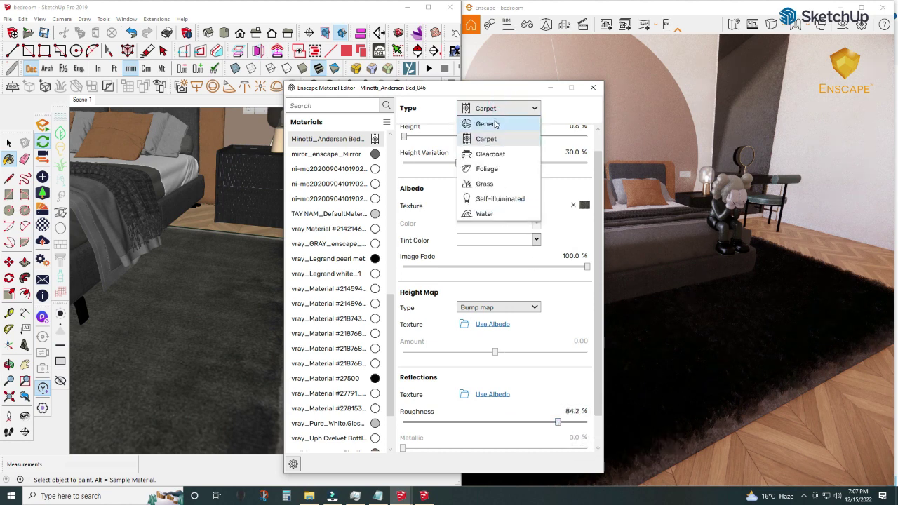
click(480, 124)
click(503, 249)
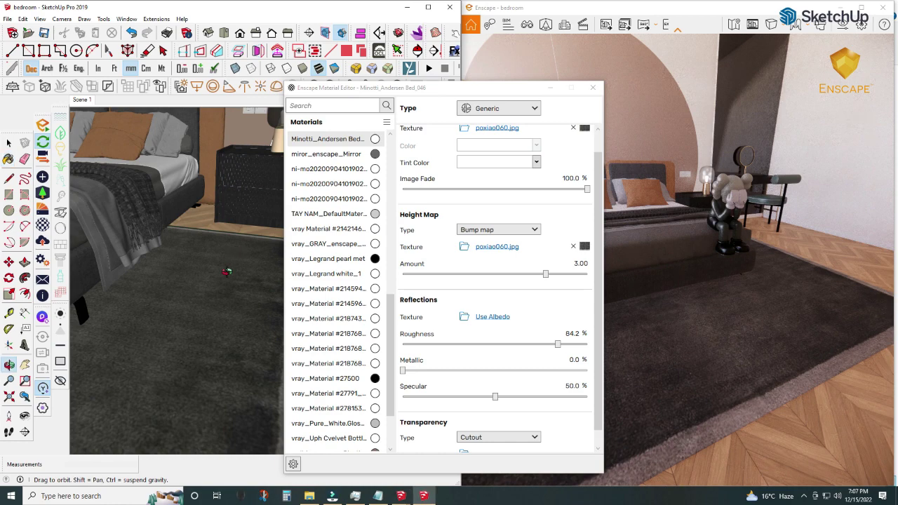
Sample the black object's material for editing
mouse_move(148, 294)
middle_down()
mouse_move(129, 247)
mouse_move(216, 266)
middle_up()
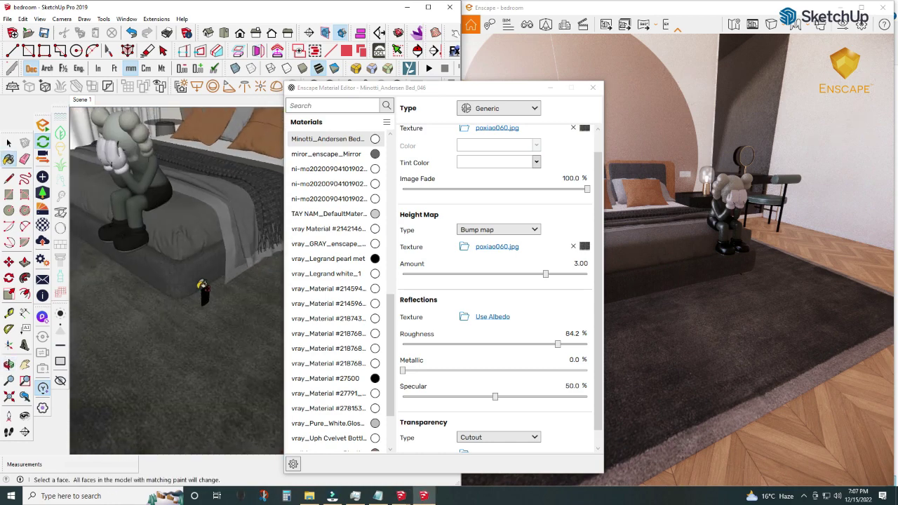
scroll(217, 280, up, 5)
alt+click(219, 286)
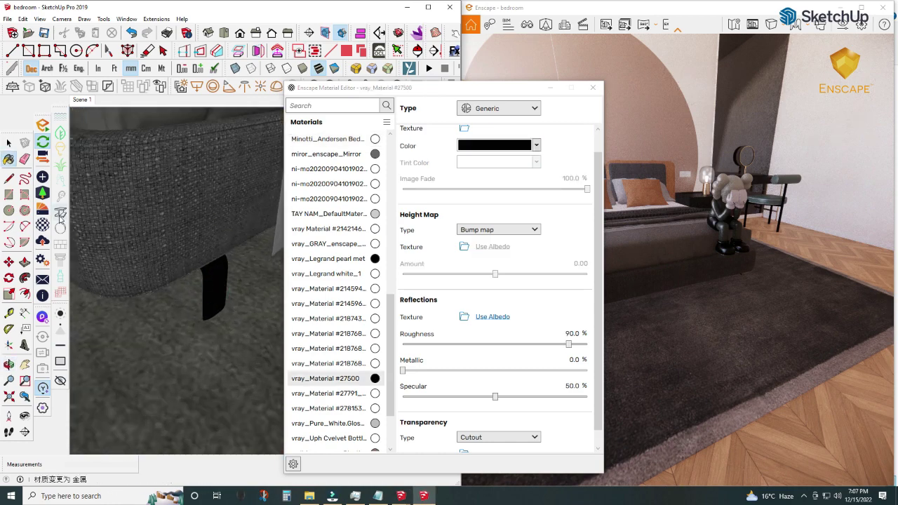
Set vray_Material #27500 to 100% metallic with 30% roughness
mouse_move(173, 277)
middle_down()
mouse_move(210, 243)
mouse_move(117, 285)
mouse_move(234, 297)
mouse_move(154, 262)
mouse_move(116, 285)
mouse_move(187, 305)
mouse_move(194, 281)
mouse_move(185, 260)
mouse_move(219, 348)
middle_up()
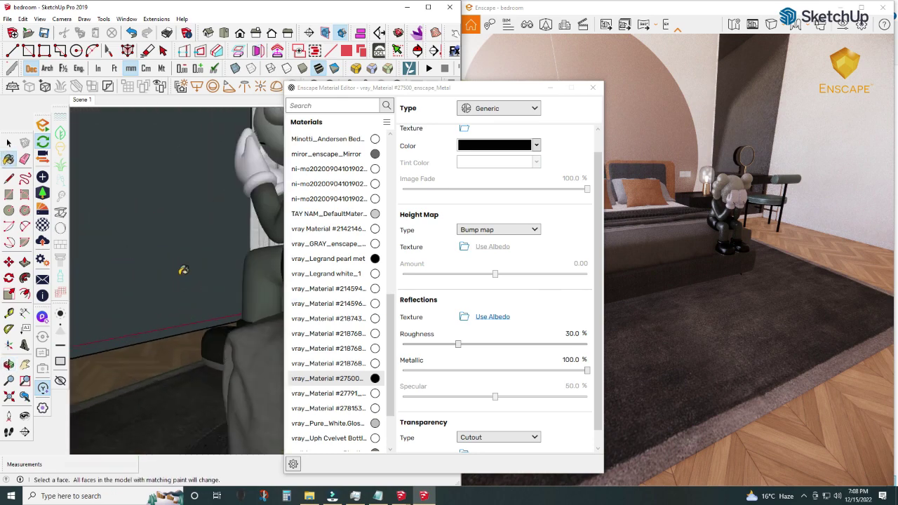
middle_drag(183, 269, 237, 296)
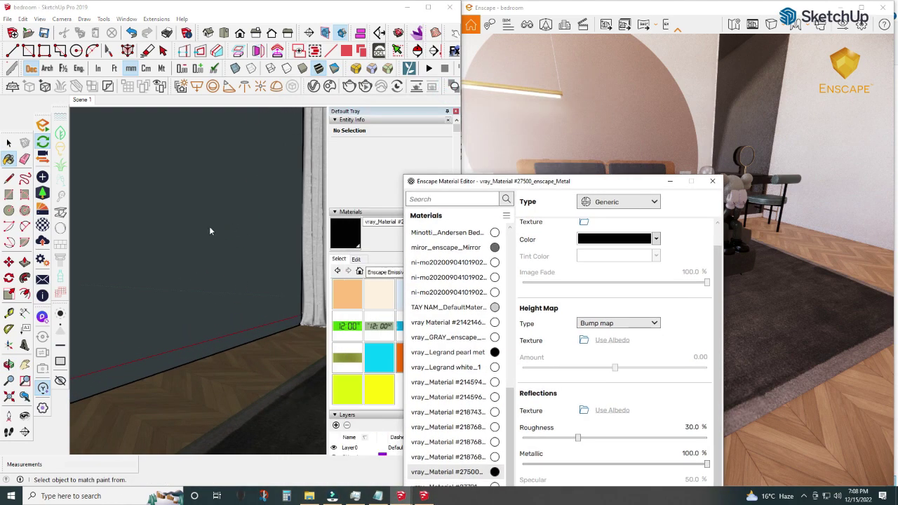
click(212, 226)
drag(522, 184, 335, 107)
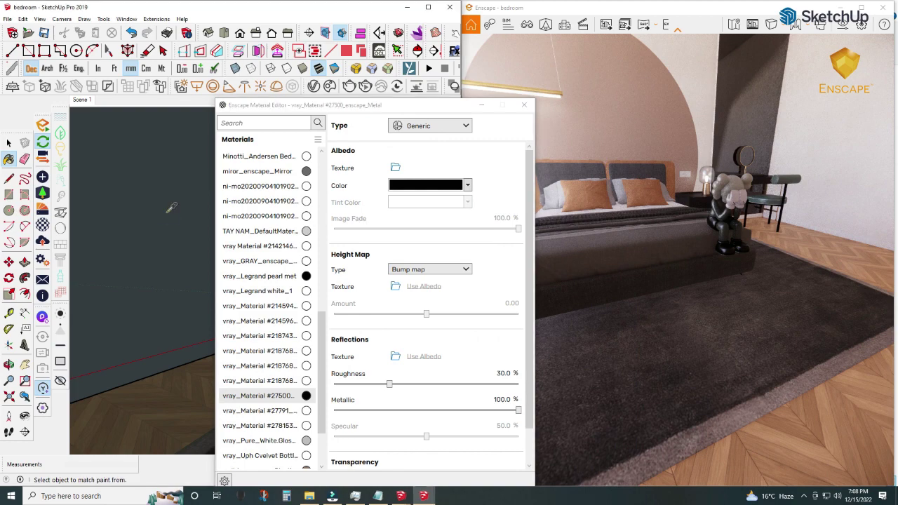
right_click(176, 382)
click(133, 240)
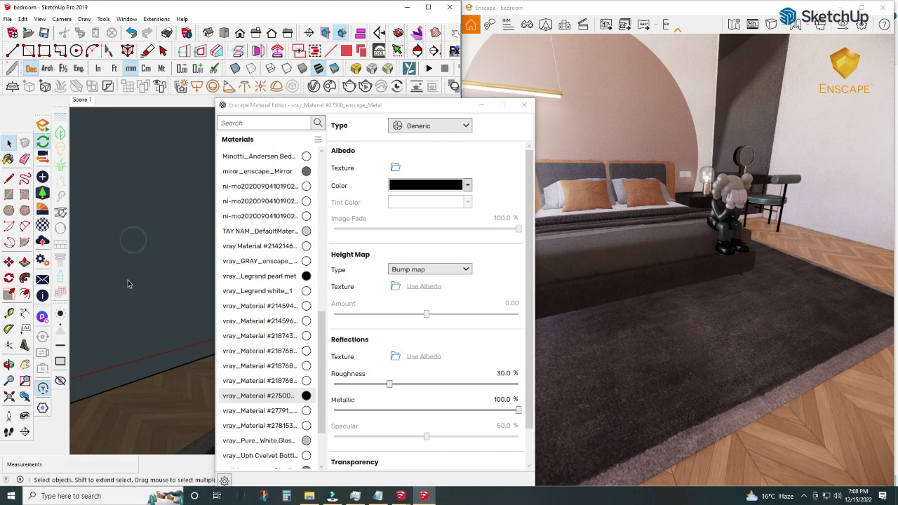
Return to Scene 1, close the material editor and face the TV wall
click(80, 100)
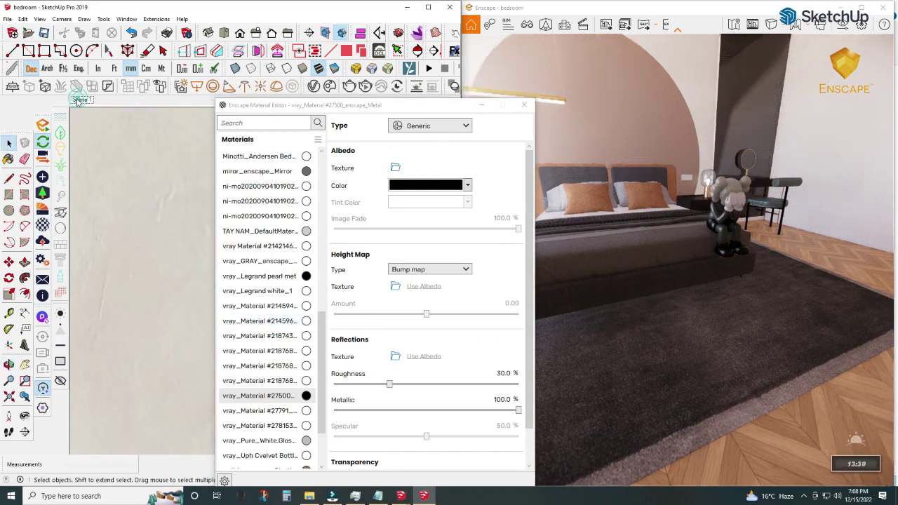
click(481, 105)
mouse_move(185, 254)
middle_down()
mouse_move(176, 250)
mouse_move(340, 288)
mouse_move(248, 325)
mouse_move(354, 317)
middle_up()
mouse_move(309, 210)
middle_down()
mouse_move(293, 138)
mouse_move(295, 259)
mouse_move(220, 252)
mouse_move(228, 258)
mouse_move(179, 295)
mouse_move(301, 262)
mouse_move(227, 272)
mouse_move(260, 295)
mouse_move(237, 300)
middle_up()
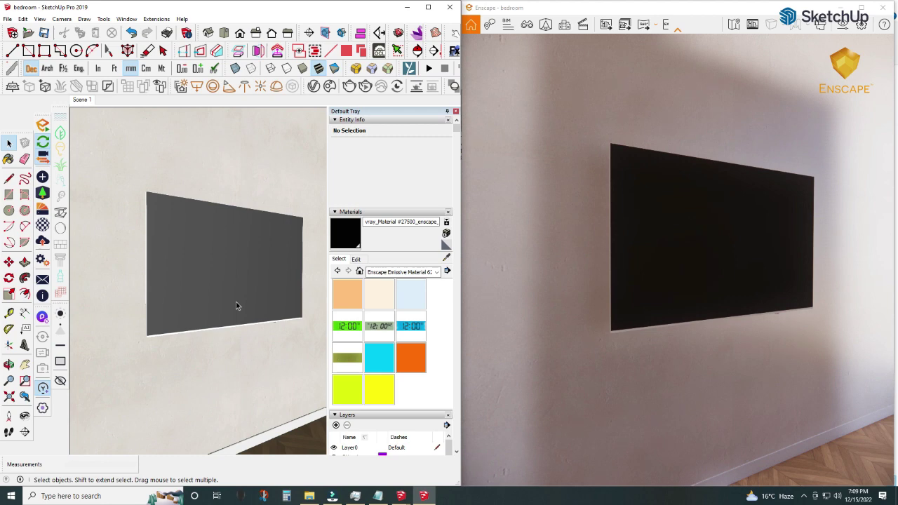
Give the TV panel the Polished preset with 7.8% roughness
click(43, 225)
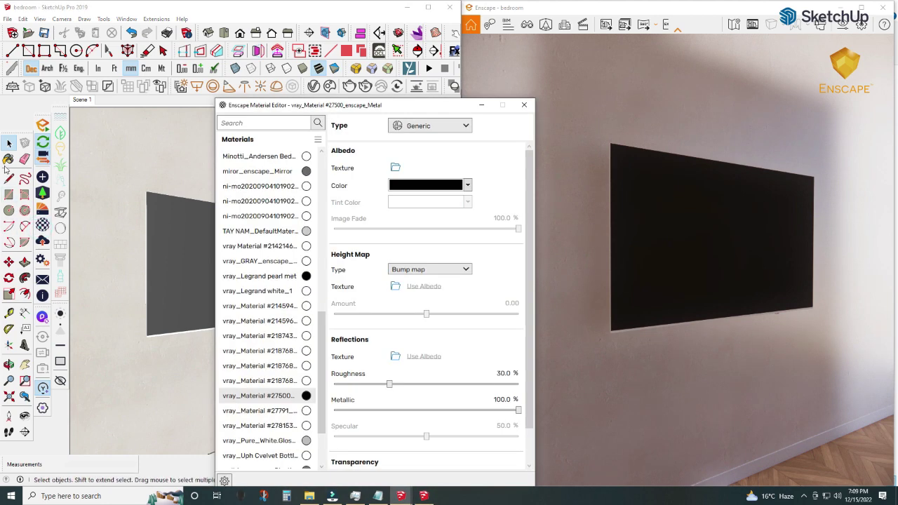
key(b)
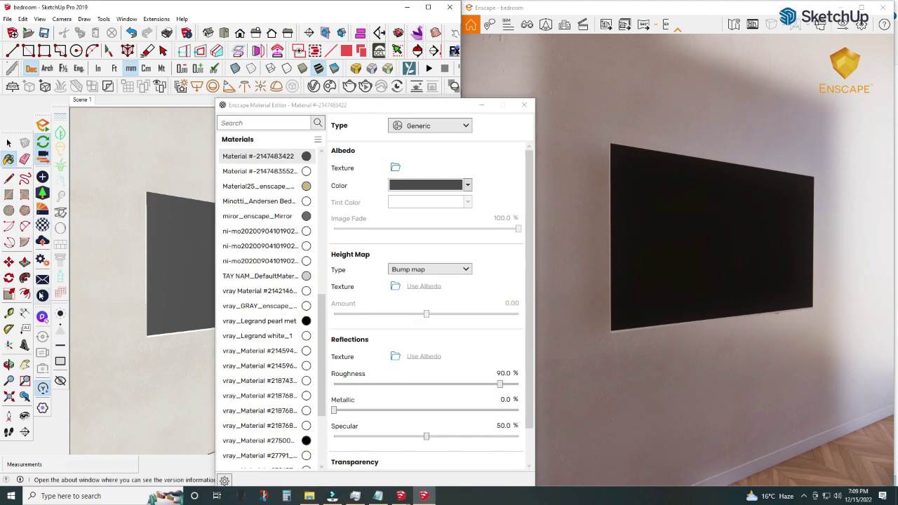
click(62, 231)
drag(335, 383, 349, 383)
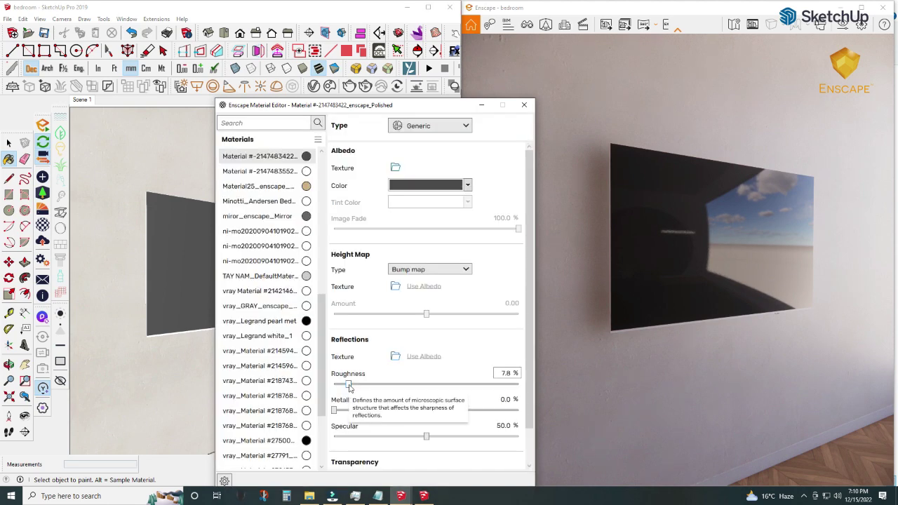
middle_drag(140, 319, 151, 333)
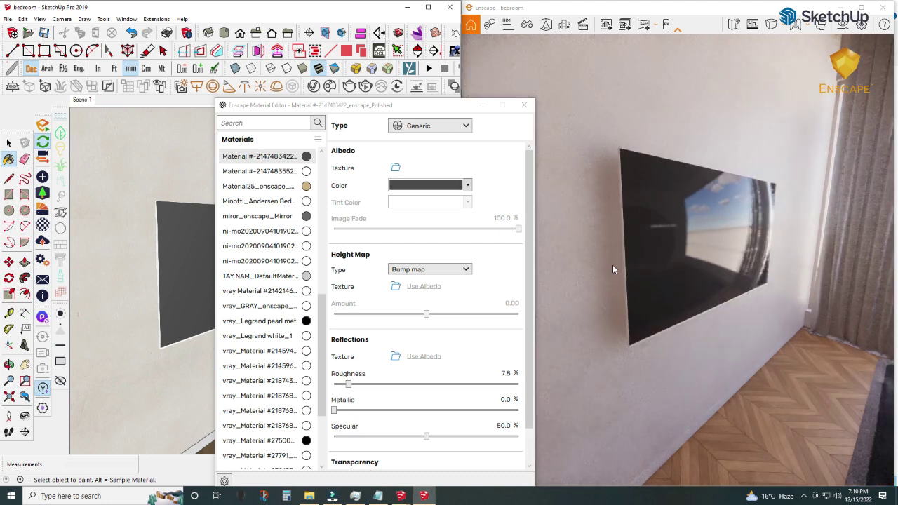
middle_drag(160, 284, 168, 288)
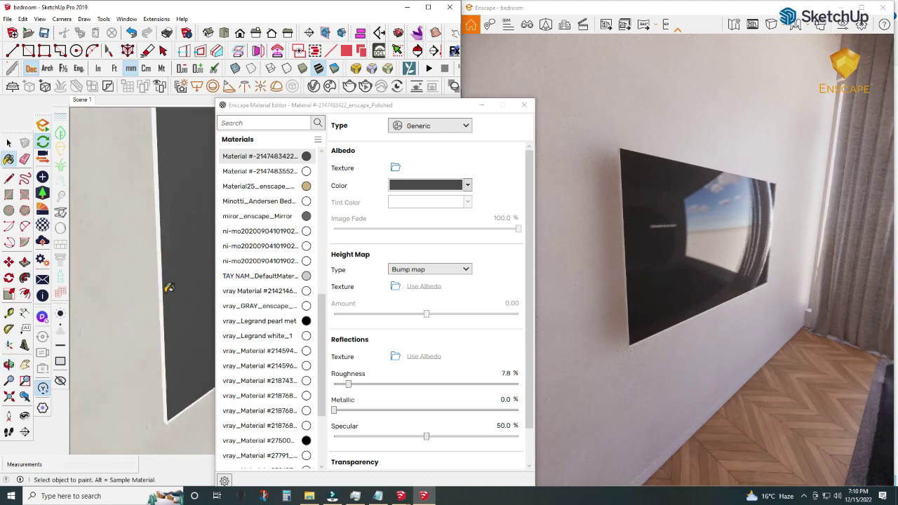
Apply the Plastic preset to the white wall material and close the editor
click(162, 297)
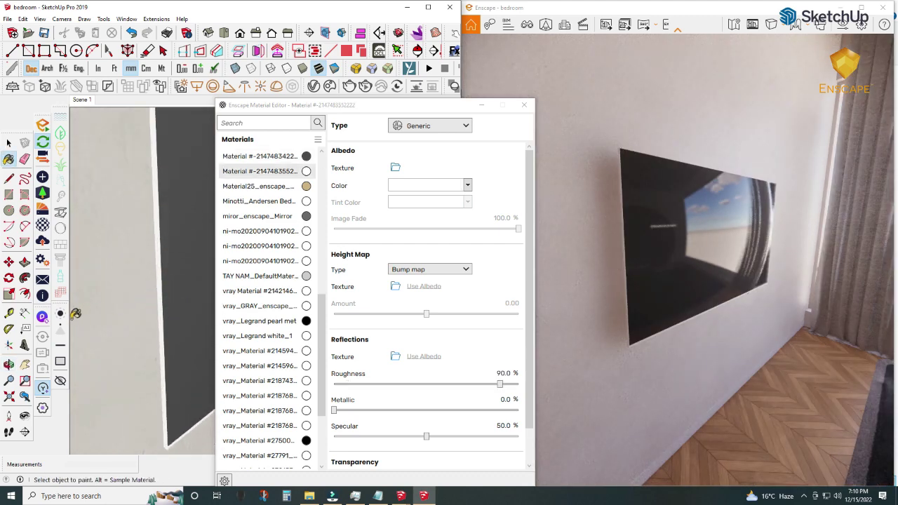
click(61, 282)
middle_drag(131, 321, 182, 351)
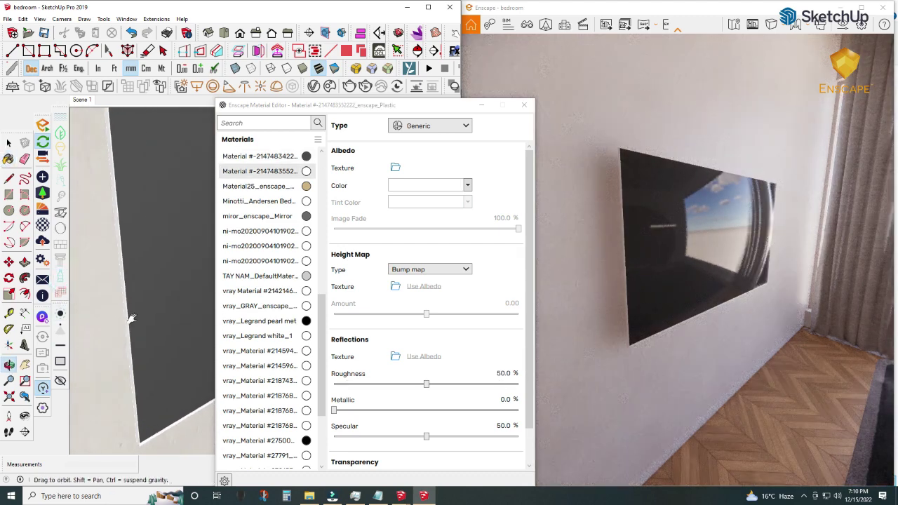
click(481, 105)
mouse_move(198, 290)
middle_down()
mouse_move(256, 340)
mouse_move(385, 395)
middle_up()
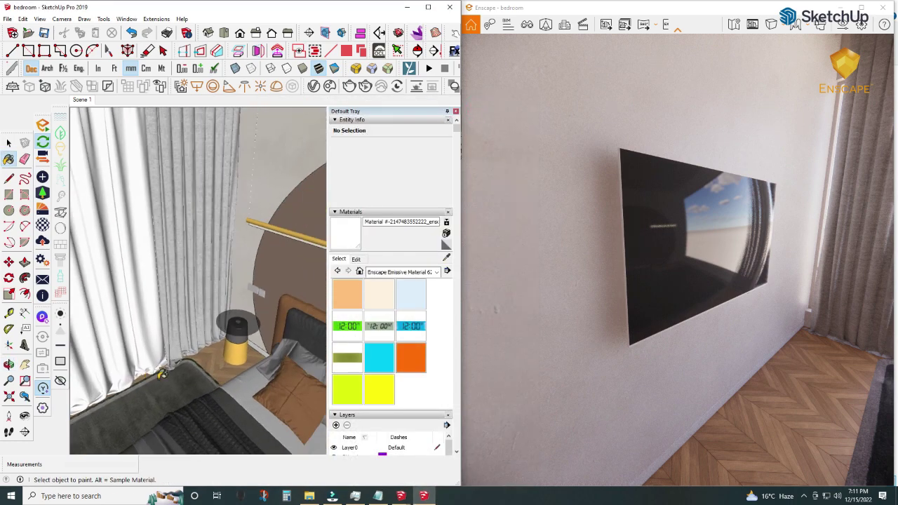
Zoom out and open the 3DMODELS (E:) drive in File Explorer
scroll(240, 394, down, 5)
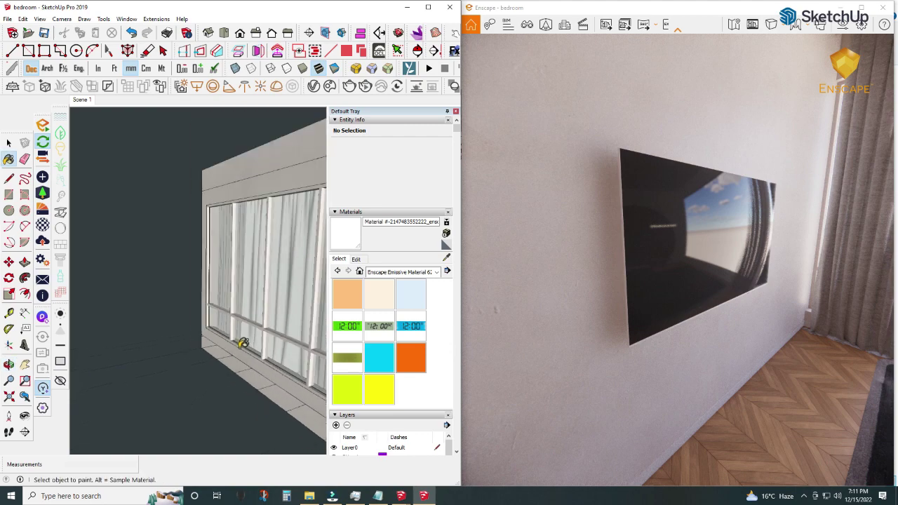
scroll(219, 355, down, 5)
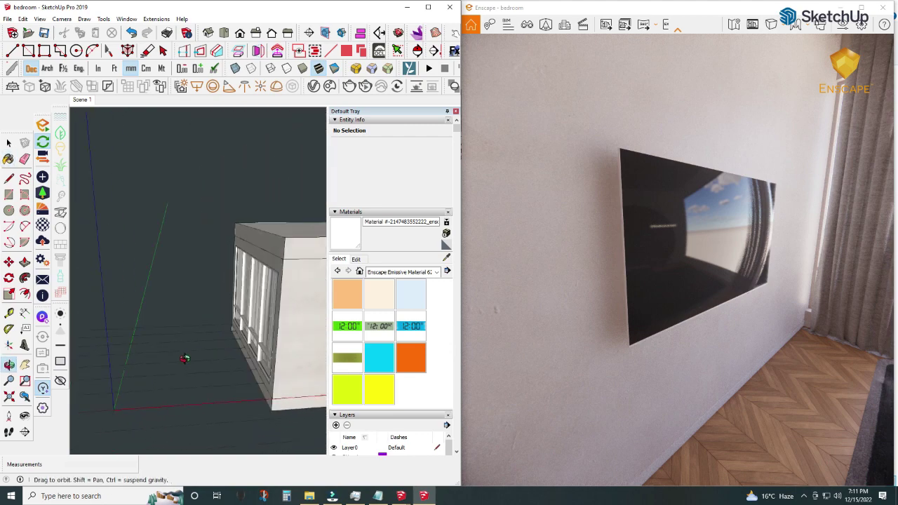
middle_drag(220, 354, 225, 351)
click(308, 496)
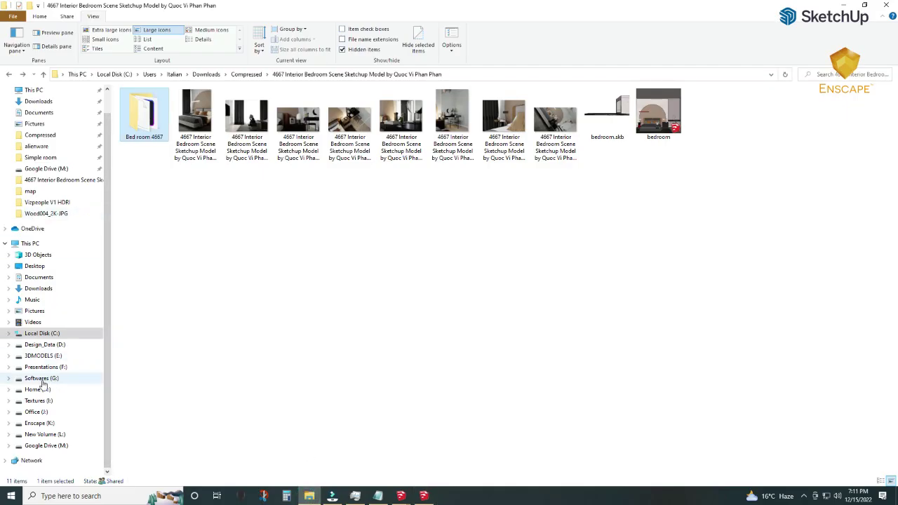
click(42, 355)
Orbit in SketchUp to see the window wall from outside
click(422, 496)
click(402, 496)
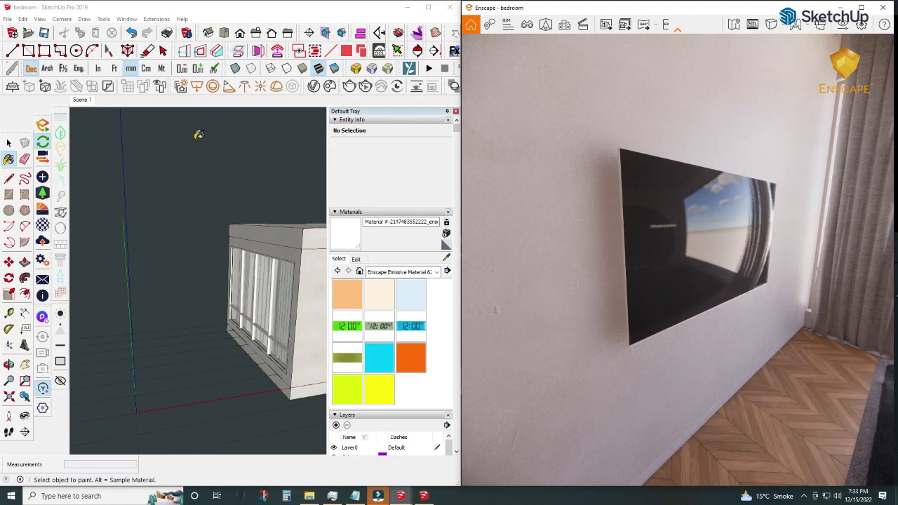
middle_drag(183, 191, 300, 273)
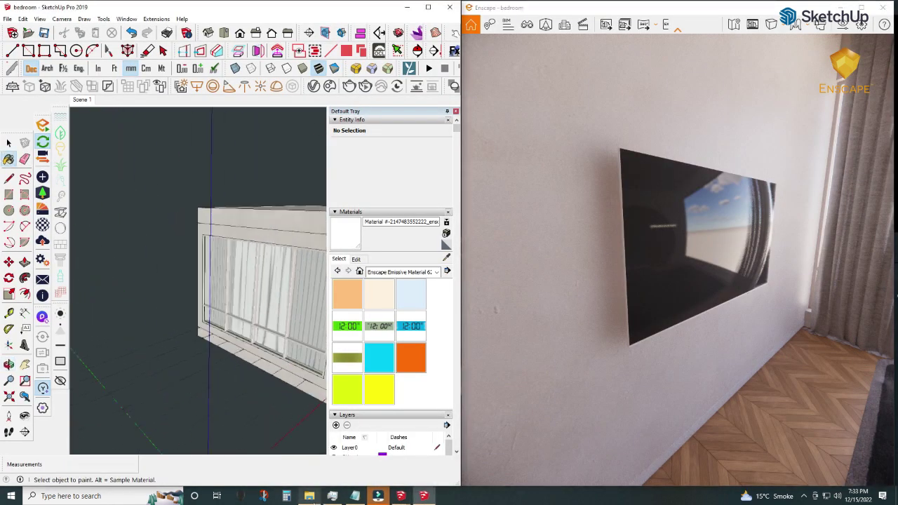
click(309, 496)
Bring the Exterior sun light component from Enscape Data's lights folder in beside the box
double_click(182, 151)
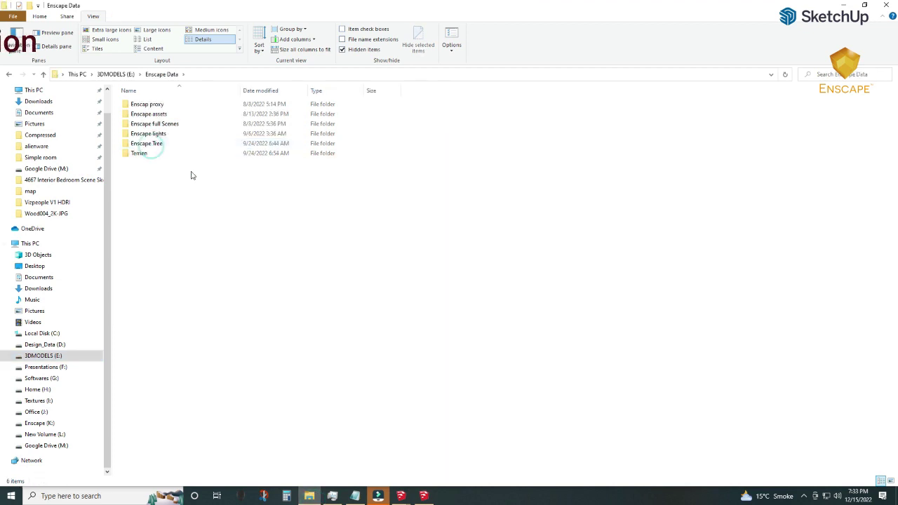
double_click(158, 133)
double_click(441, 149)
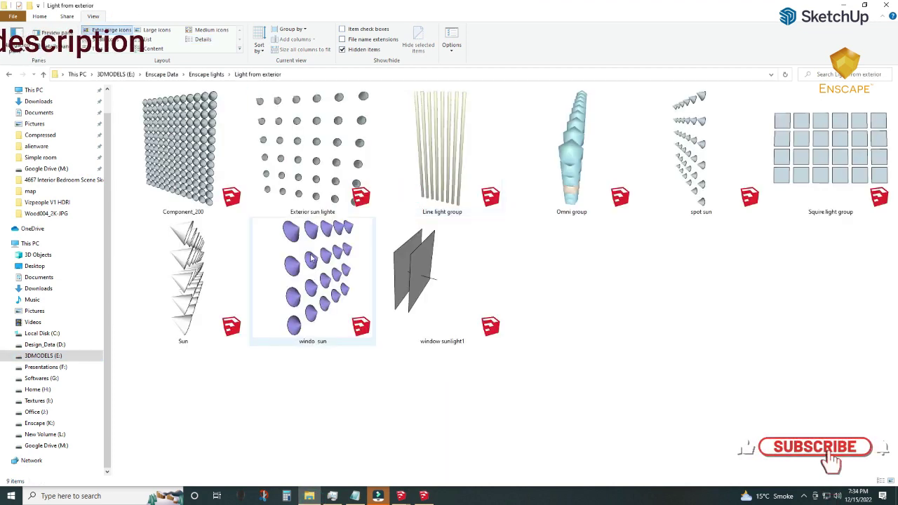
drag(312, 147, 247, 381)
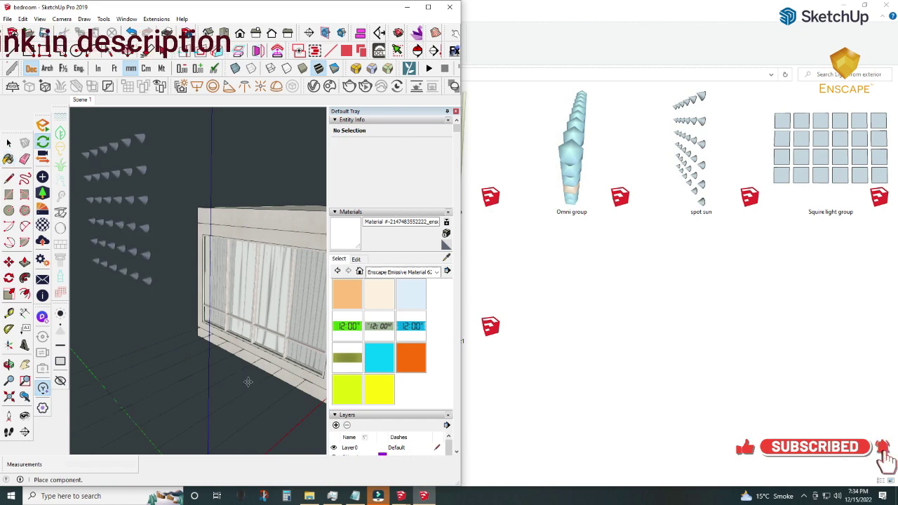
click(247, 382)
middle_drag(240, 311, 199, 303)
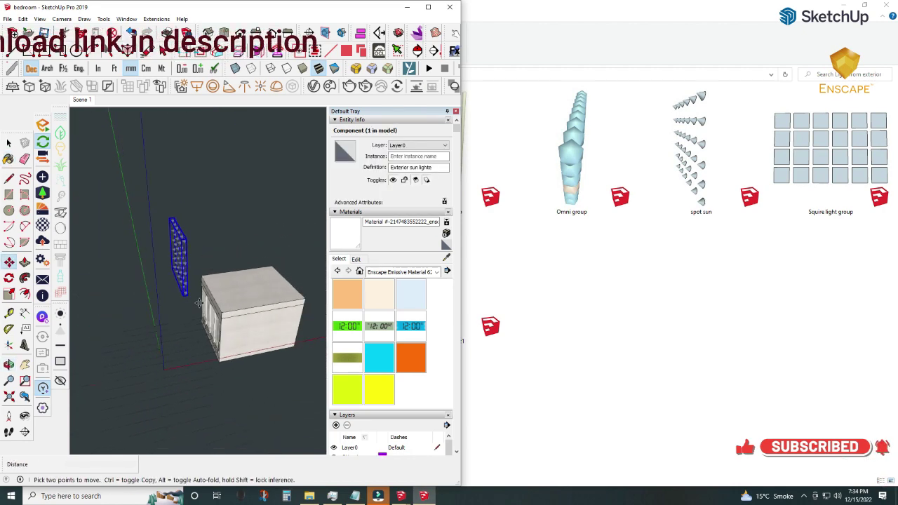
click(169, 294)
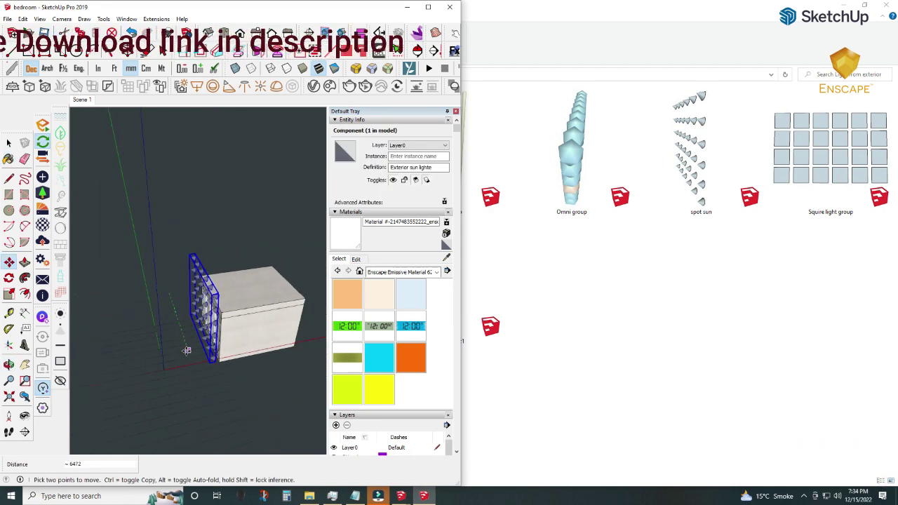
click(220, 303)
Select the whole spot-light array and start moving it
scroll(210, 308, down, 3)
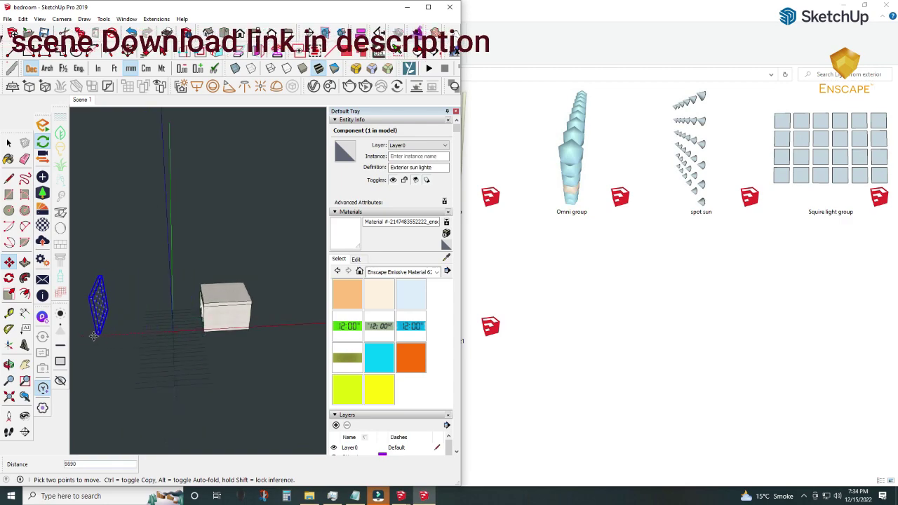
middle_drag(154, 346, 176, 330)
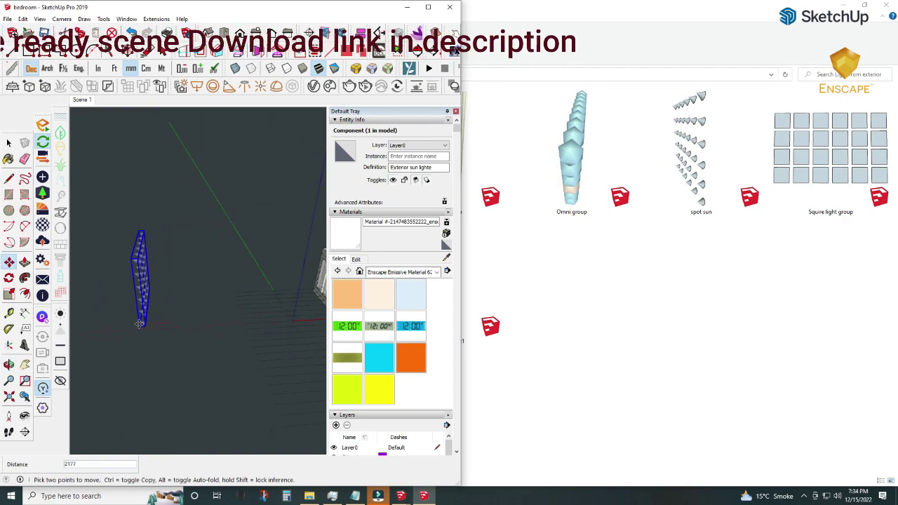
click(9, 143)
middle_drag(175, 281, 138, 169)
double_click(134, 260)
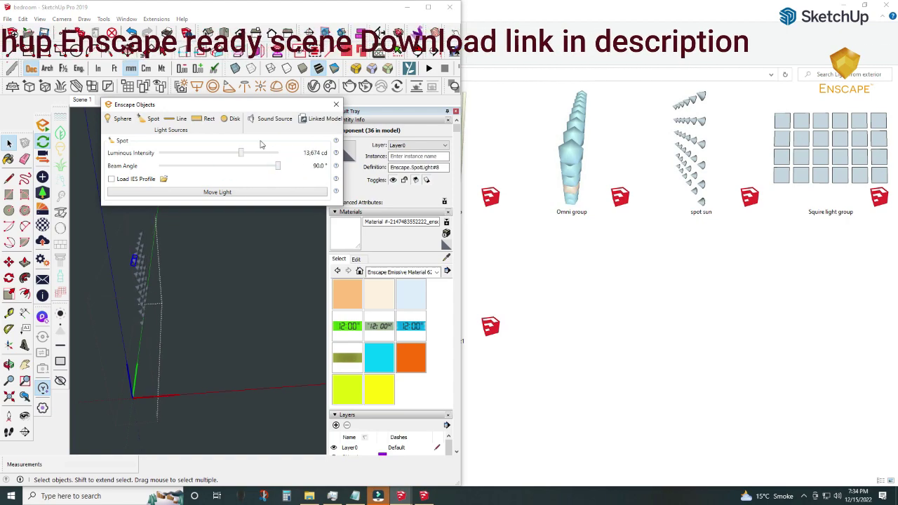
mouse_move(246, 224)
middle_down()
mouse_move(245, 285)
mouse_move(180, 296)
middle_up()
click(157, 280)
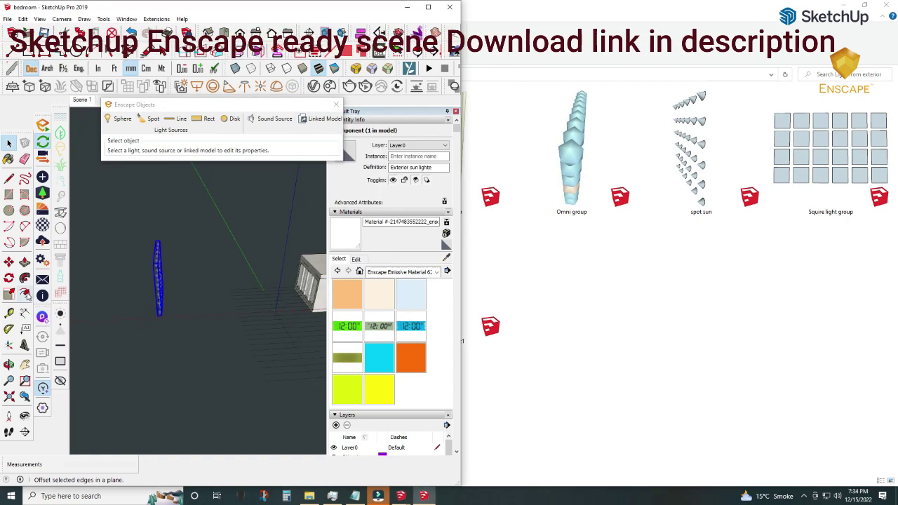
click(8, 260)
click(218, 339)
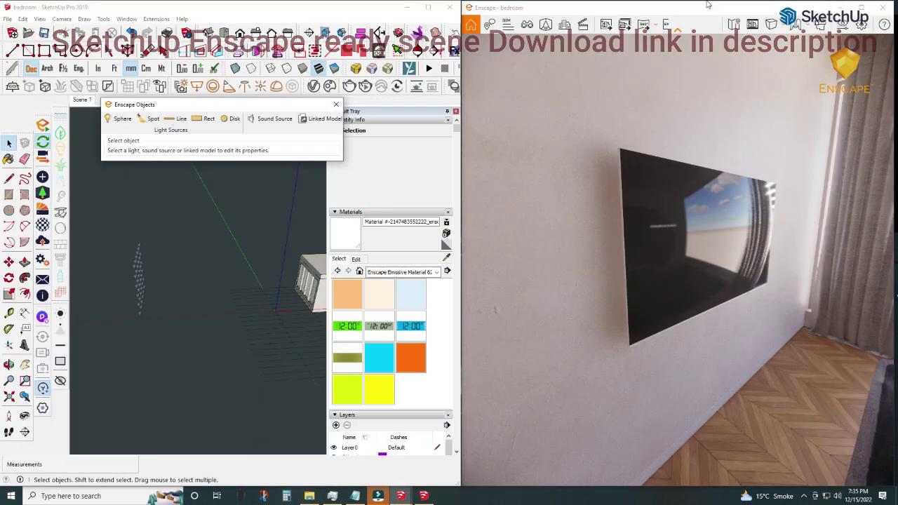
Close the Enscape render and select the rectangle light in SketchUp
click(851, 8)
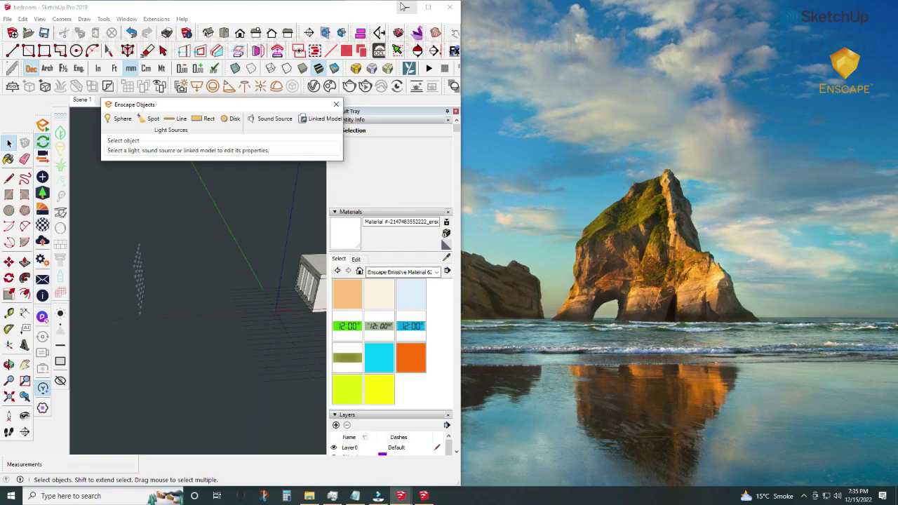
click(406, 7)
click(431, 491)
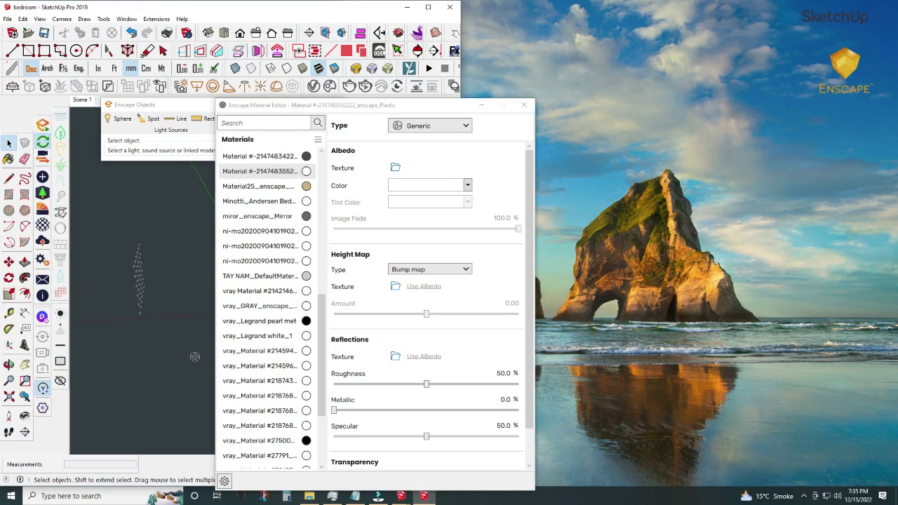
click(179, 336)
click(484, 105)
key(m)
key(space)
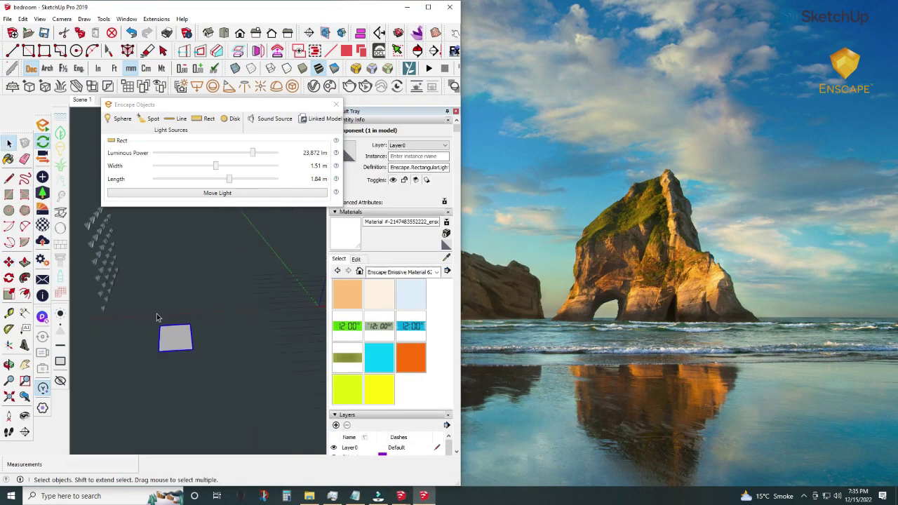
Rotate the rectangle light so it stands vertical
middle_drag(180, 360, 176, 344)
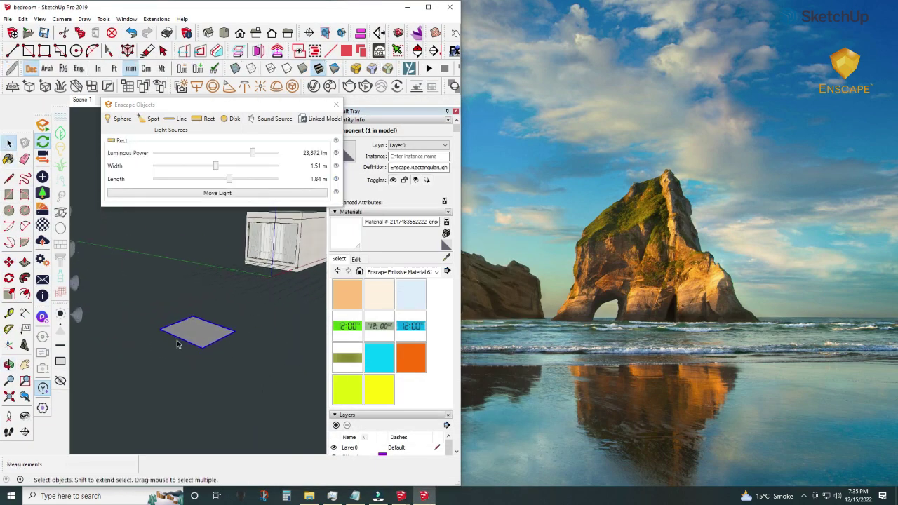
drag(238, 358, 206, 272)
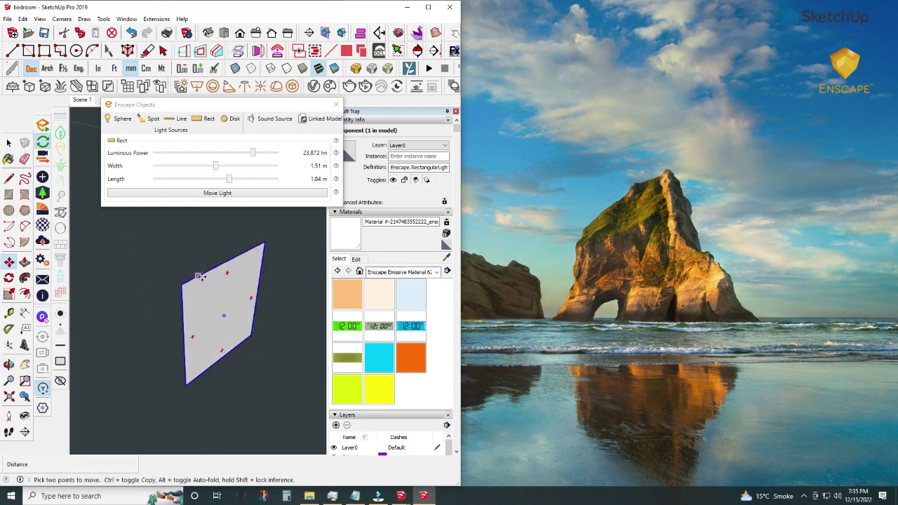
middle_drag(202, 276, 243, 322)
drag(202, 307, 284, 270)
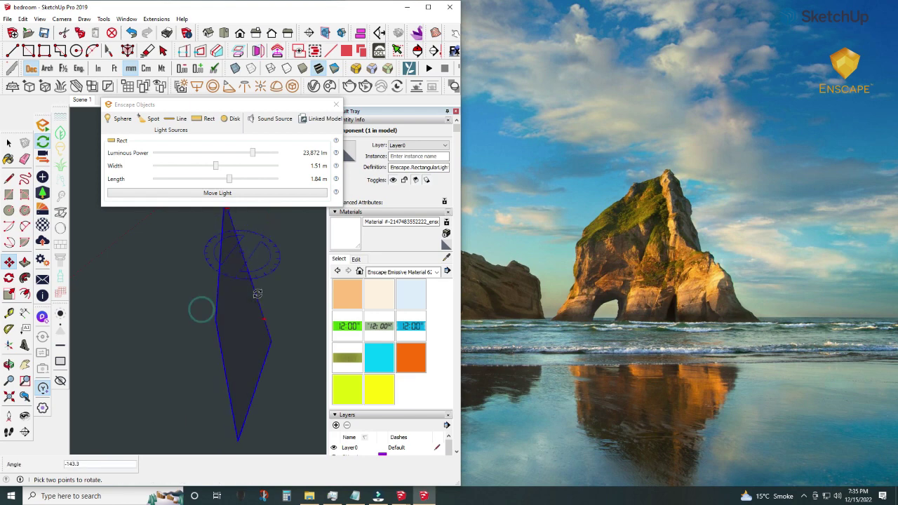
middle_drag(252, 298, 130, 309)
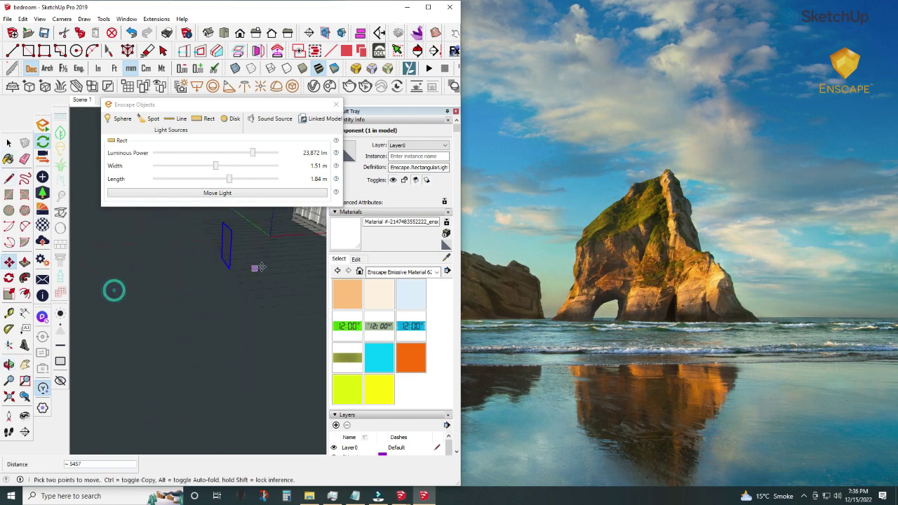
Move the rectangle light down over the box's window and lengthen it to 2.05 m
middle_drag(261, 279, 187, 346)
scroll(193, 354, up, 3)
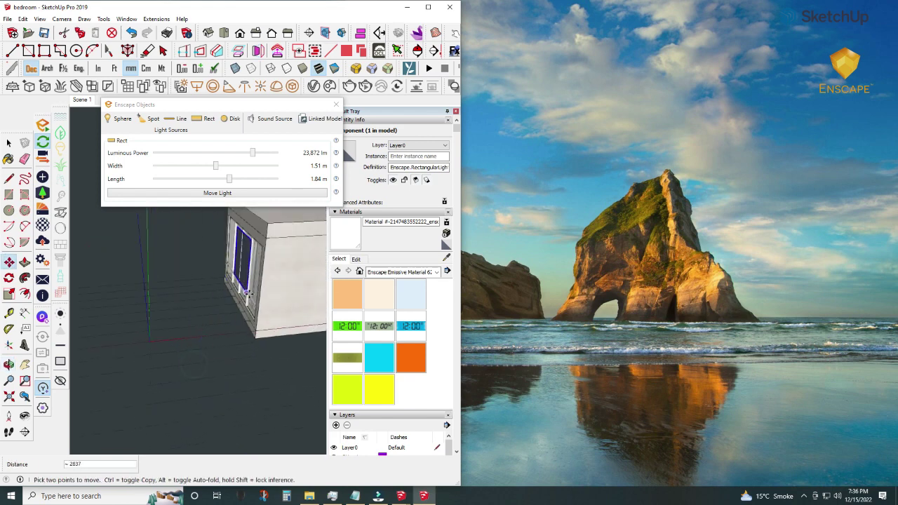
middle_drag(222, 305, 245, 337)
scroll(246, 340, up, 3)
scroll(249, 347, up, 3)
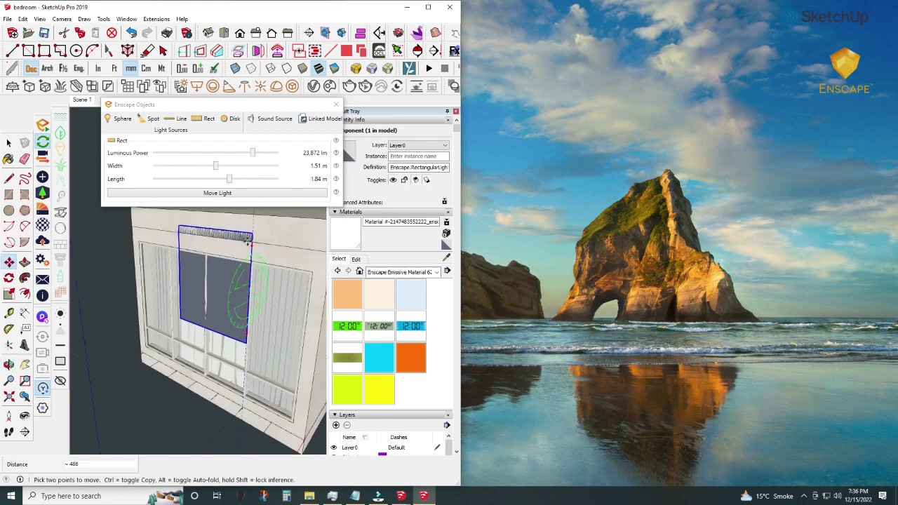
drag(213, 332, 206, 363)
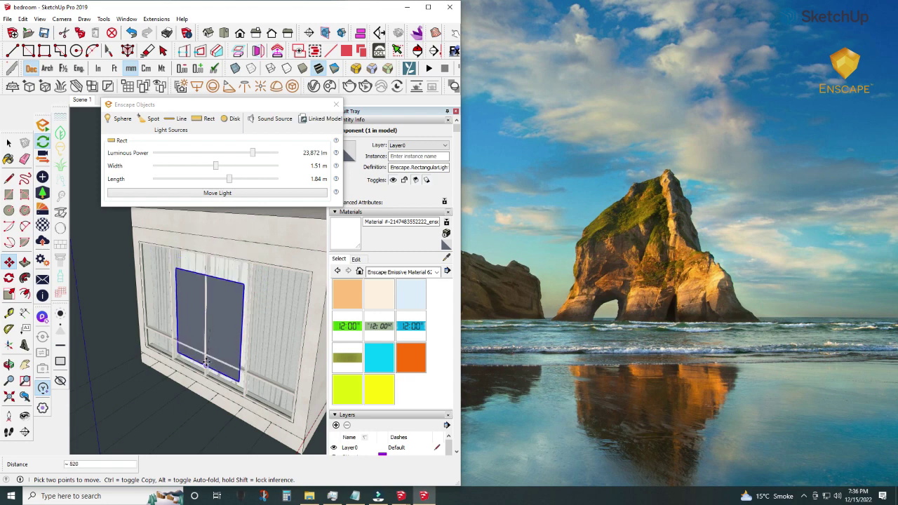
click(229, 180)
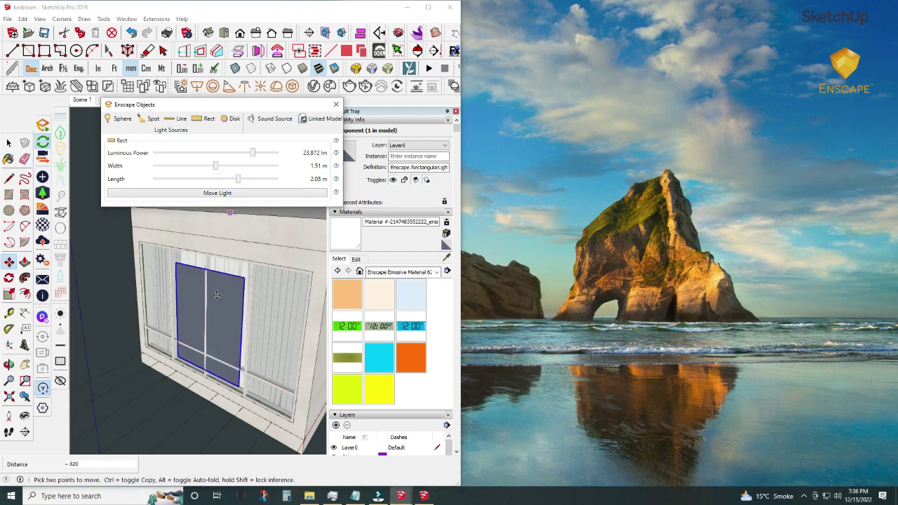
Align the light with the window and lengthen it beyond 2.15 m
drag(212, 303, 221, 323)
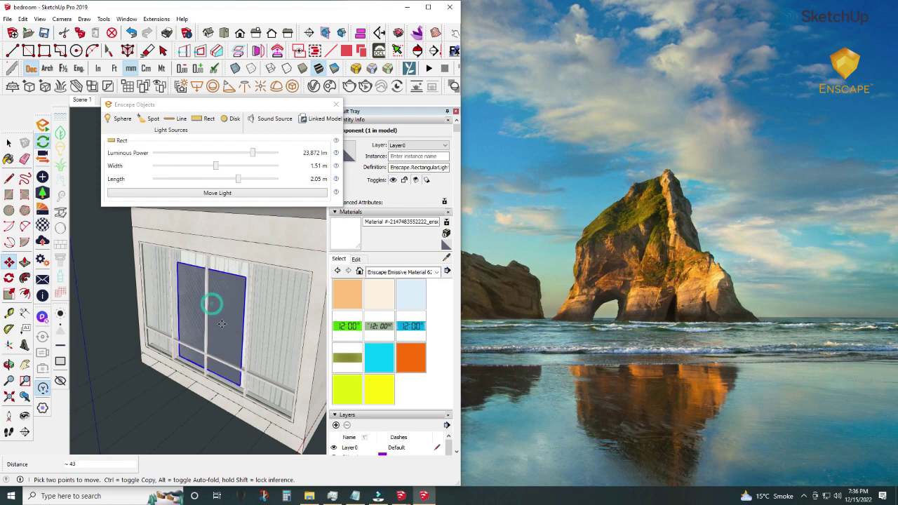
middle_drag(221, 323, 199, 292)
drag(237, 181, 242, 180)
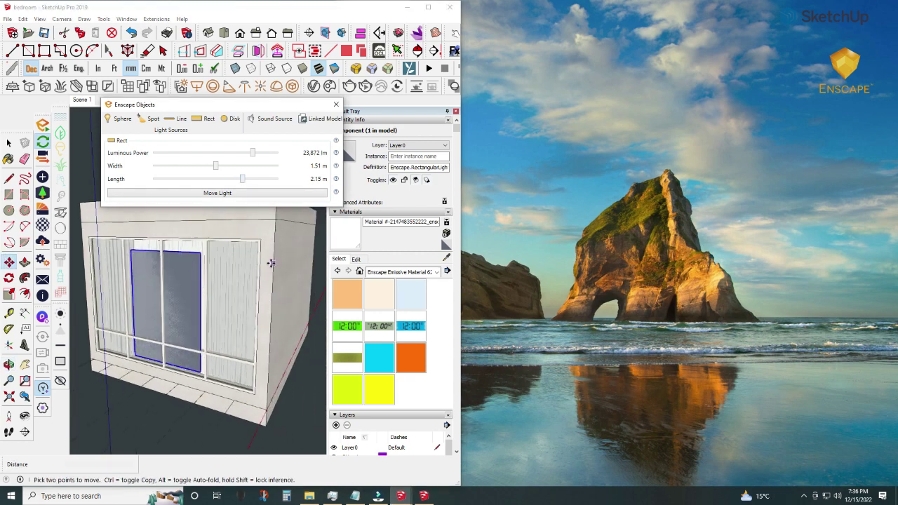
middle_drag(206, 320, 223, 355)
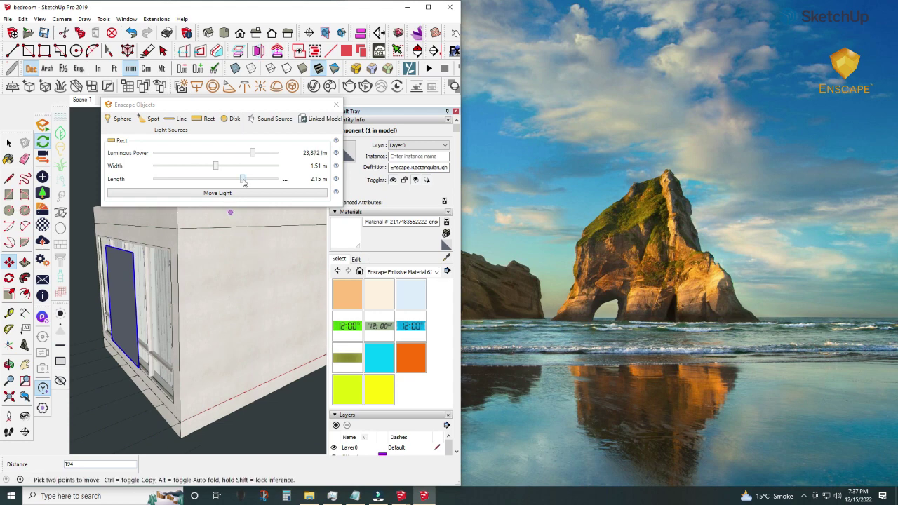
drag(244, 181, 247, 182)
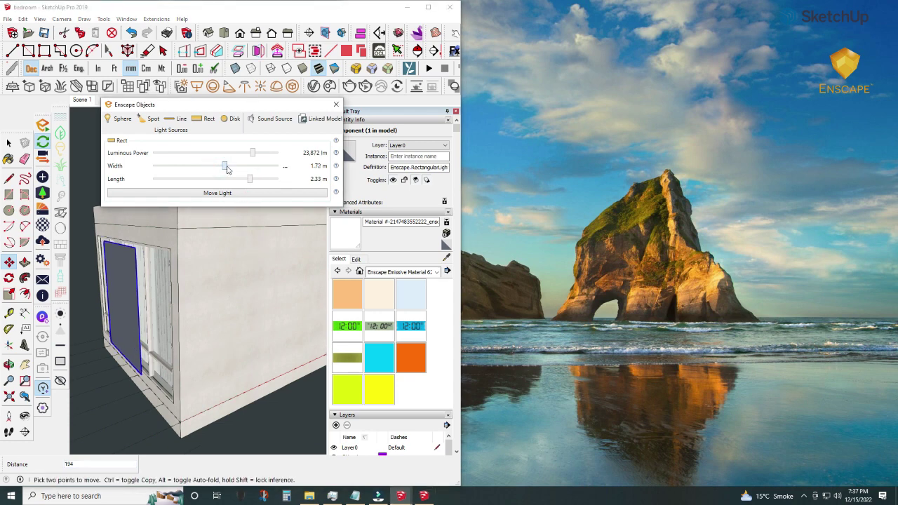
click(9, 143)
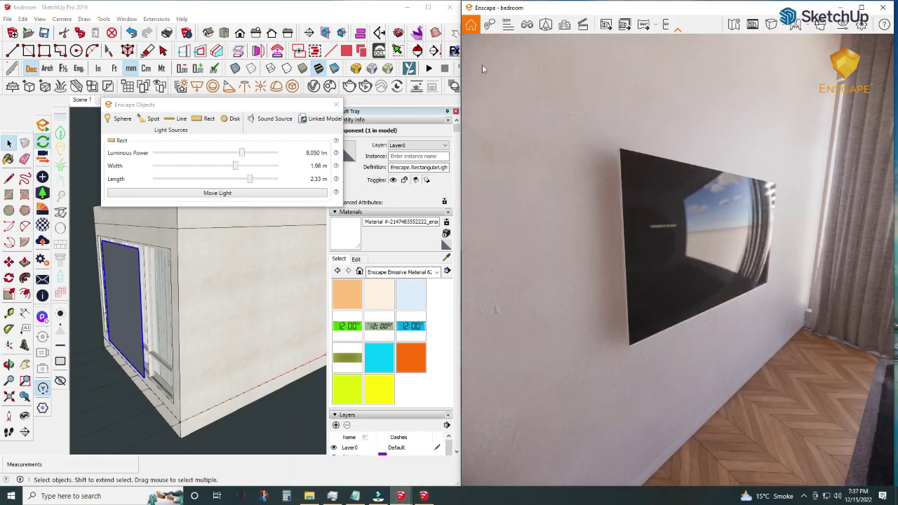
Show Scene 1 full-screen and set ambient brightness to 78% and artificial light to 129%
click(526, 25)
click(491, 133)
double_click(701, 8)
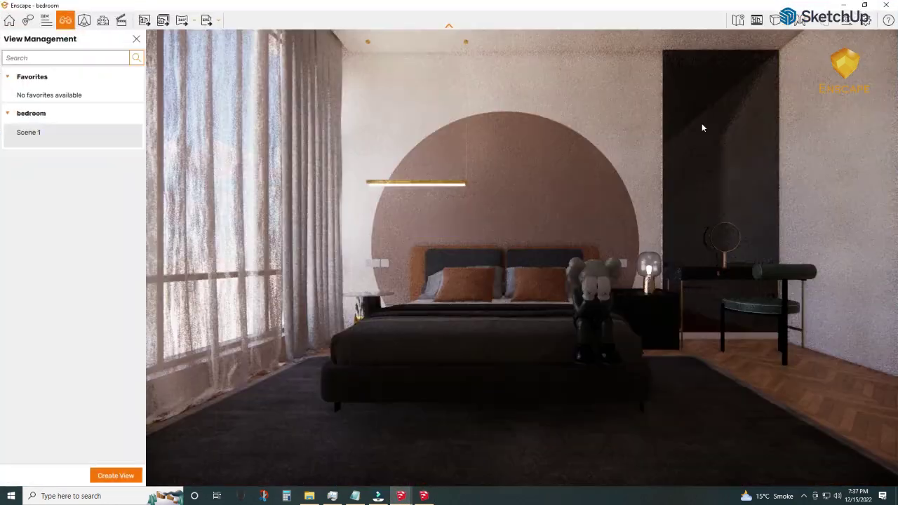
click(832, 20)
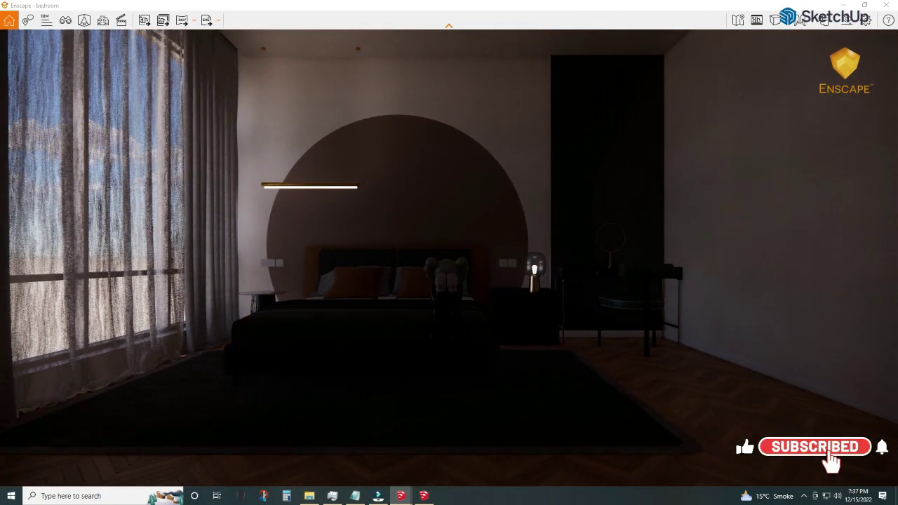
click(393, 100)
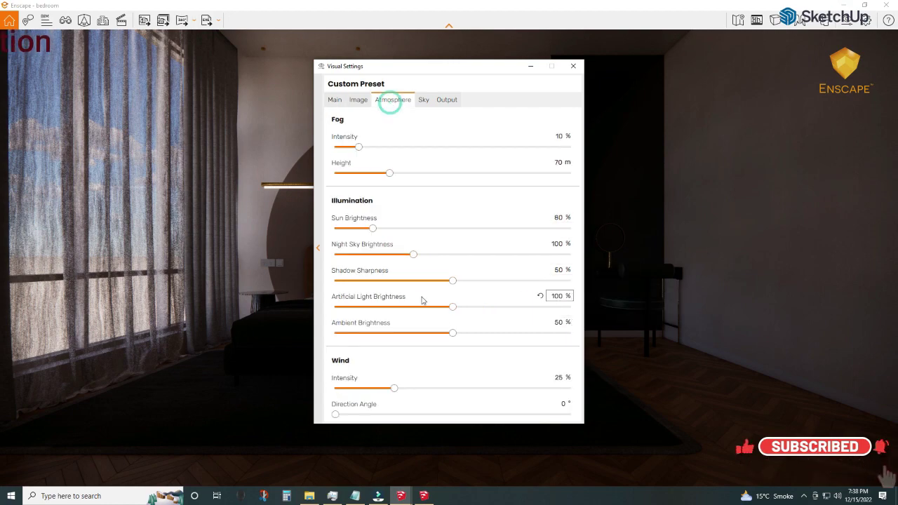
drag(453, 333, 517, 332)
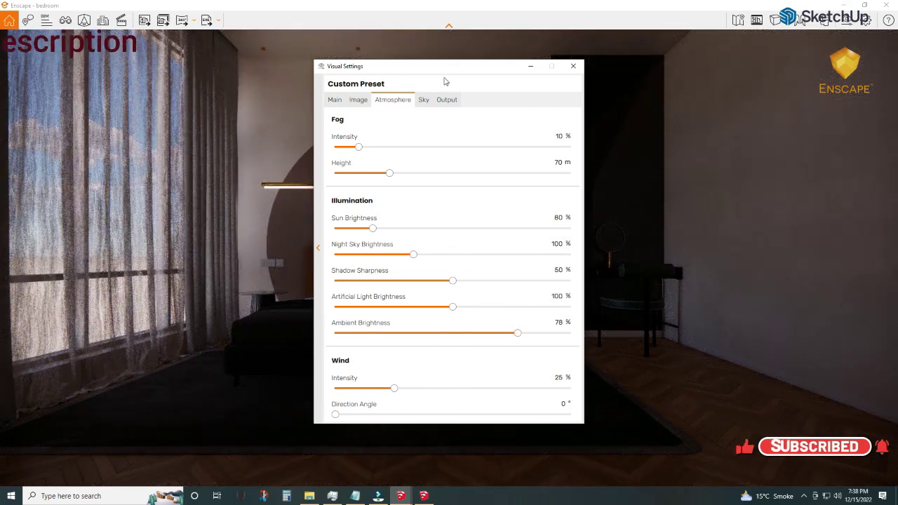
mouse_move(443, 83)
mouse_down()
mouse_move(331, 141)
mouse_move(567, 267)
mouse_move(803, 167)
mouse_move(690, 142)
mouse_up()
mouse_move(725, 368)
mouse_down()
mouse_move(829, 366)
mouse_move(761, 375)
mouse_up()
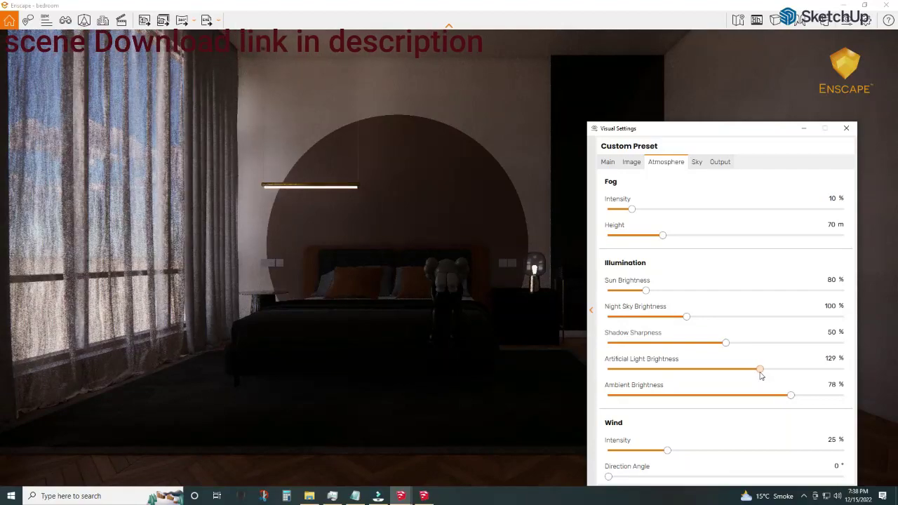
Raise the window rectangle light's luminous power to 55,892 lm
mouse_move(400, 495)
click(400, 451)
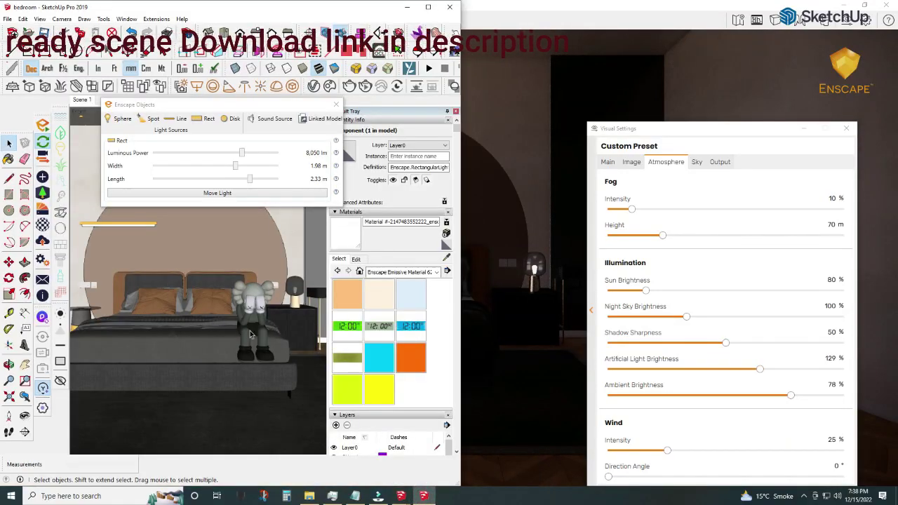
middle_drag(236, 362, 50, 203)
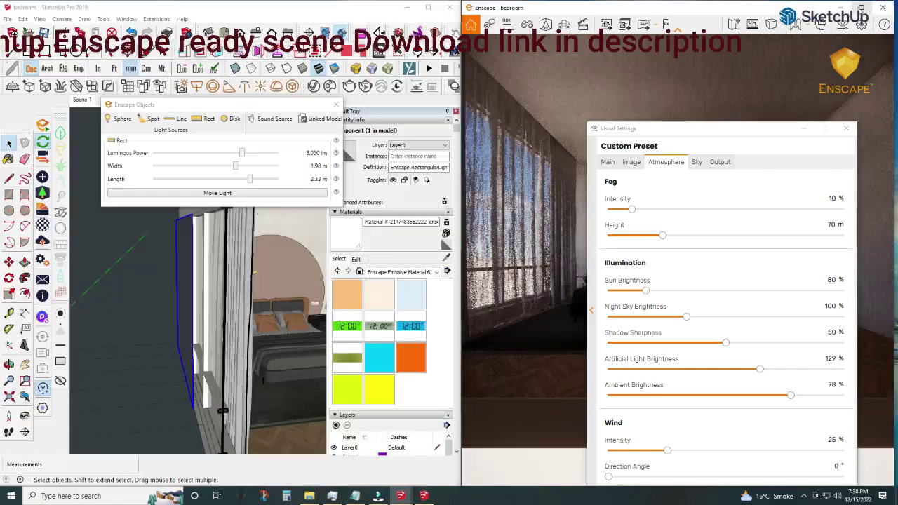
drag(621, 130, 268, 324)
drag(242, 155, 263, 154)
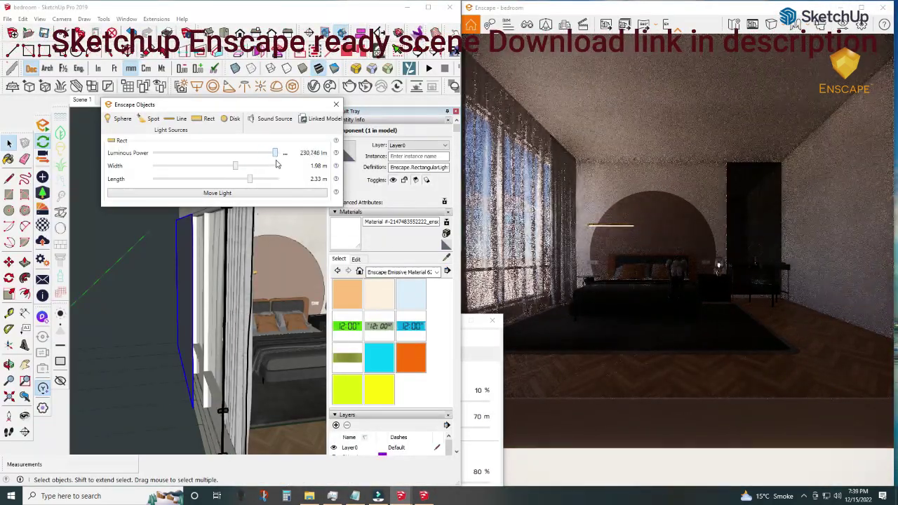
drag(263, 153, 240, 153)
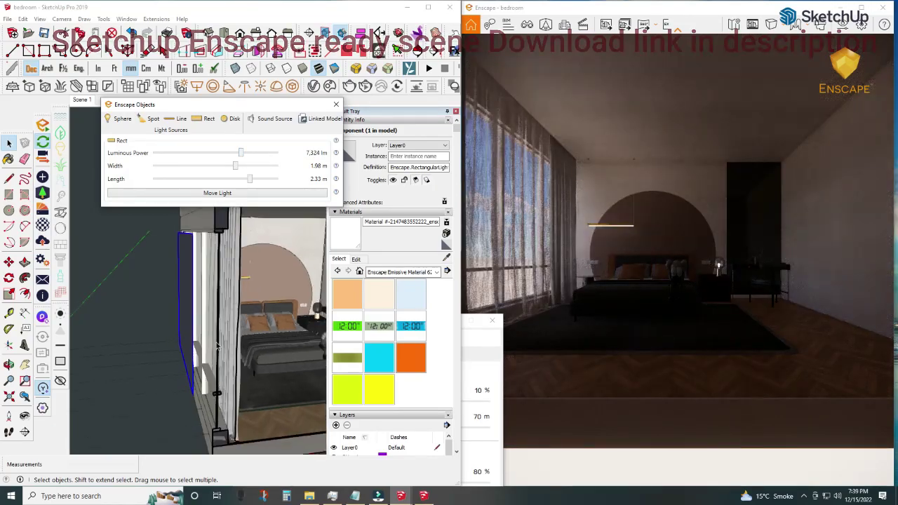
mouse_move(212, 304)
middle_down()
mouse_move(249, 438)
mouse_move(226, 429)
middle_up()
key(m)
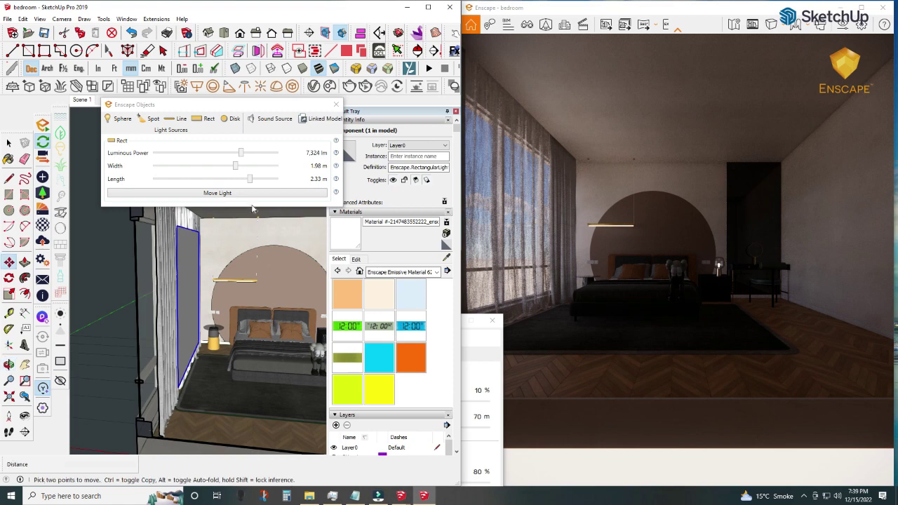
drag(240, 152, 261, 153)
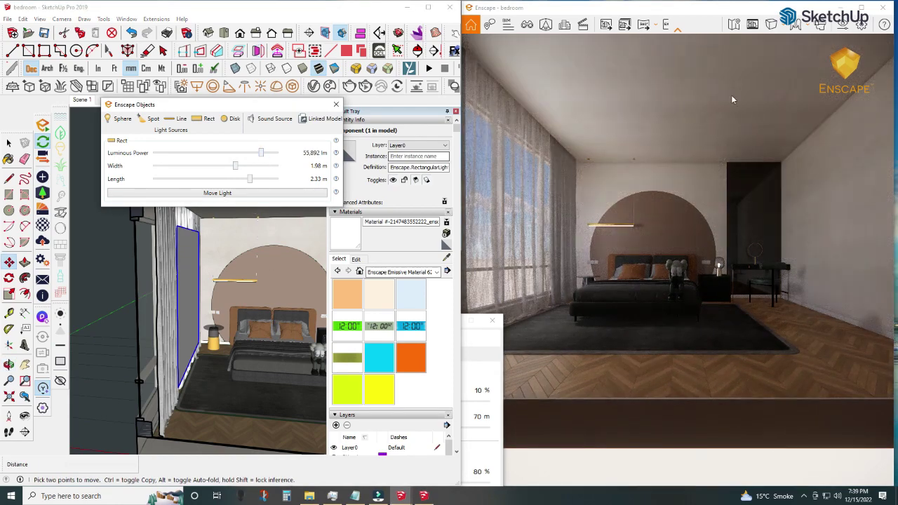
click(861, 7)
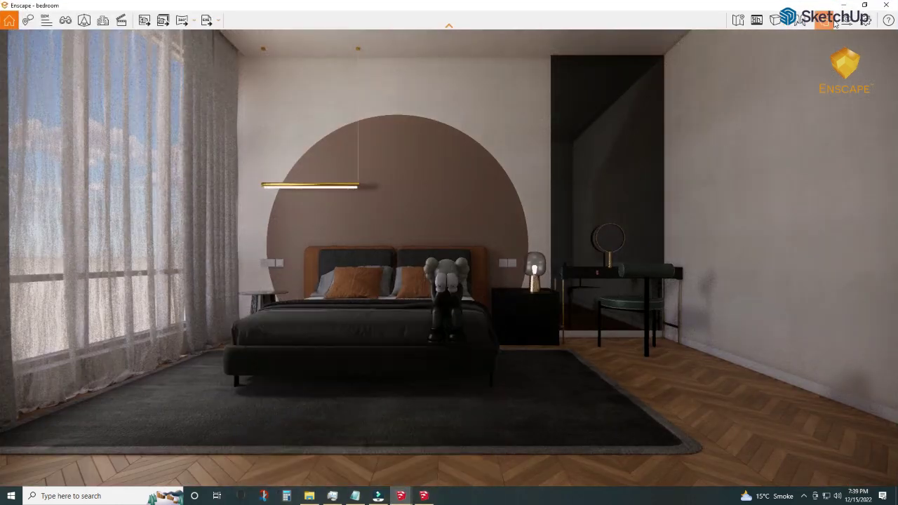
Leave automatic contrast off and raise the highlights correction in Image settings
click(834, 25)
click(327, 132)
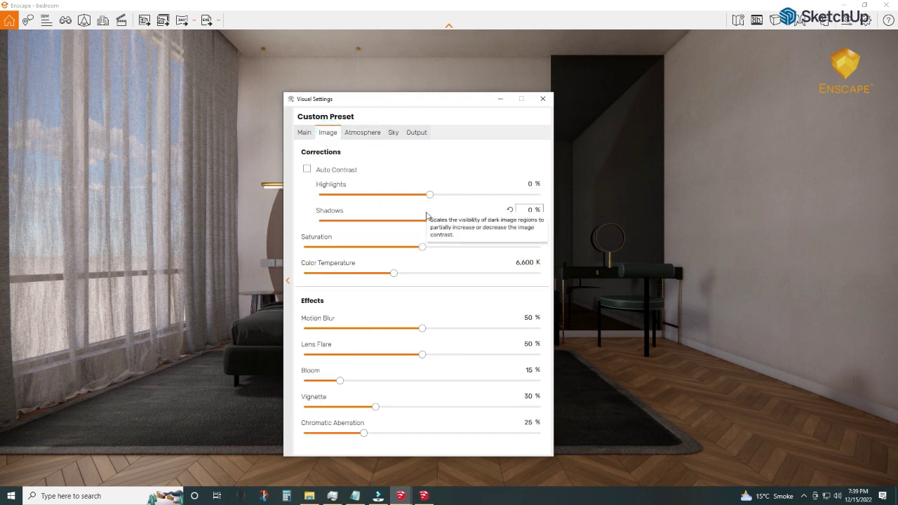
click(306, 169)
click(306, 169)
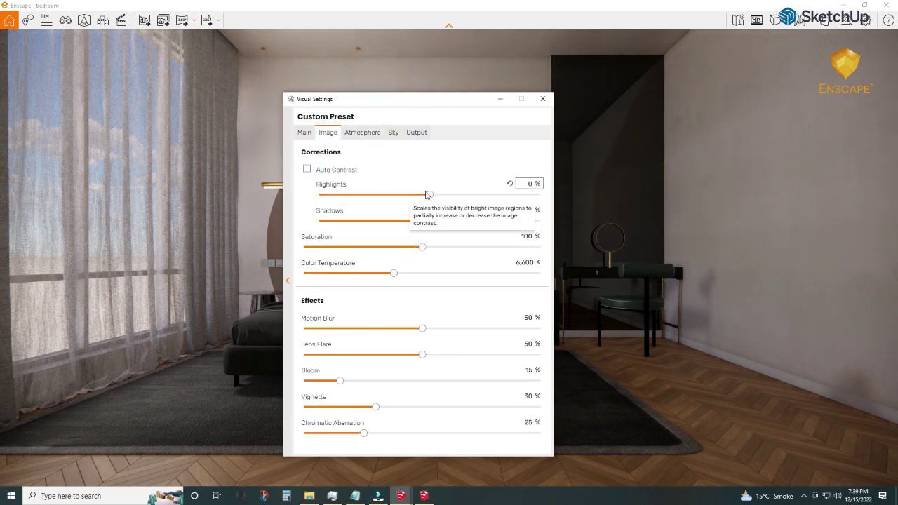
mouse_move(426, 195)
mouse_down()
mouse_move(448, 195)
mouse_move(465, 223)
mouse_move(438, 221)
mouse_up()
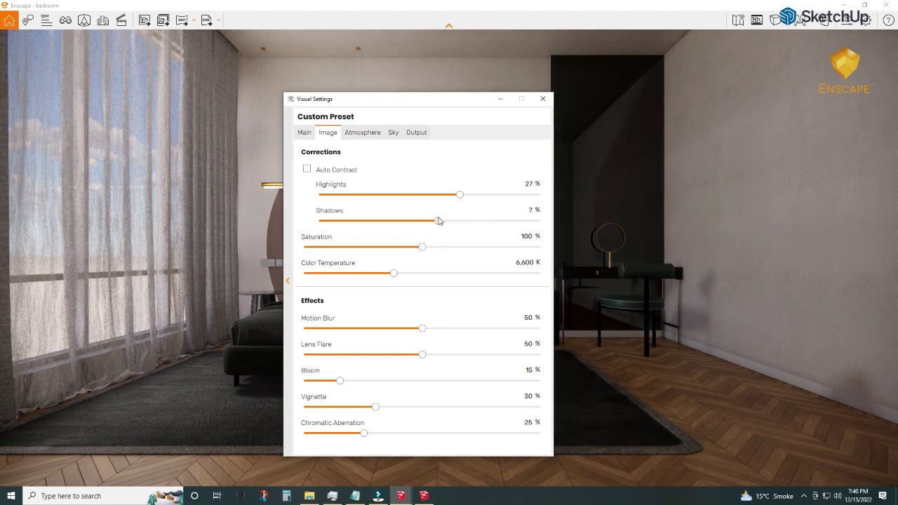
click(499, 99)
Set the sky source to Skybox and load an HDR image from the Vizpeople V1 HDRI folder
click(844, 26)
click(393, 132)
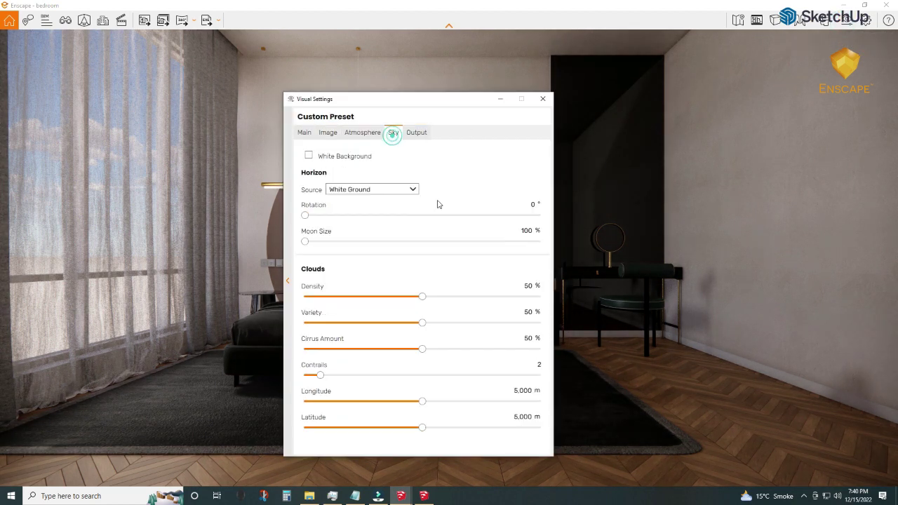
click(411, 190)
click(392, 209)
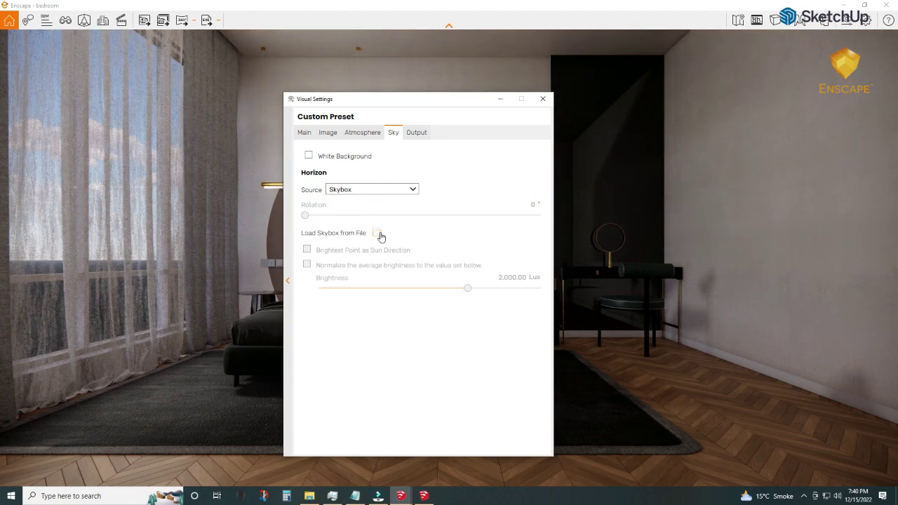
click(381, 233)
click(325, 418)
double_click(419, 139)
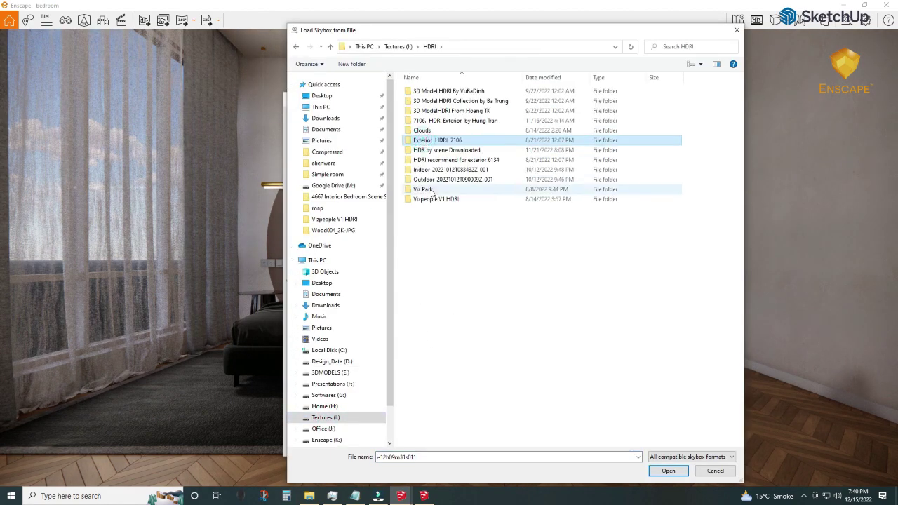
double_click(431, 201)
click(463, 130)
double_click(469, 132)
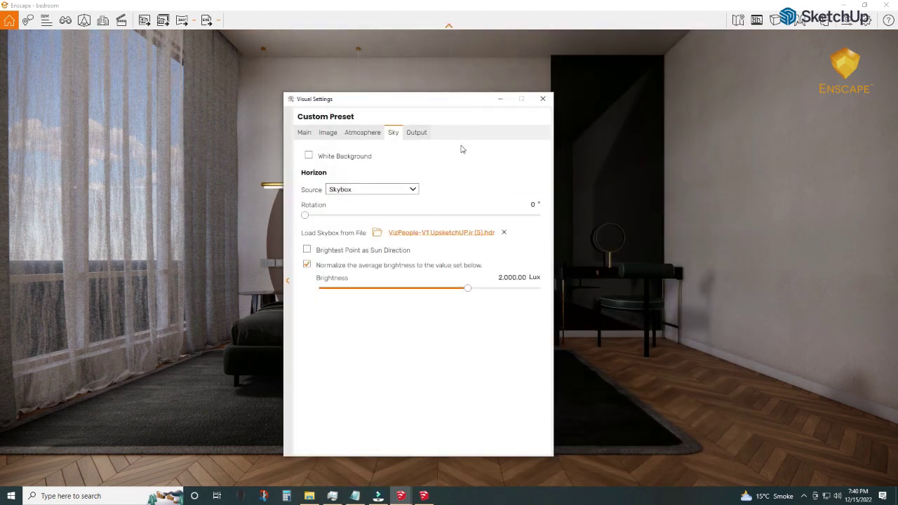
Brighten the skybox to about 13,000 lux, rotate it, and use its brightest point as sun direction
drag(467, 287, 496, 295)
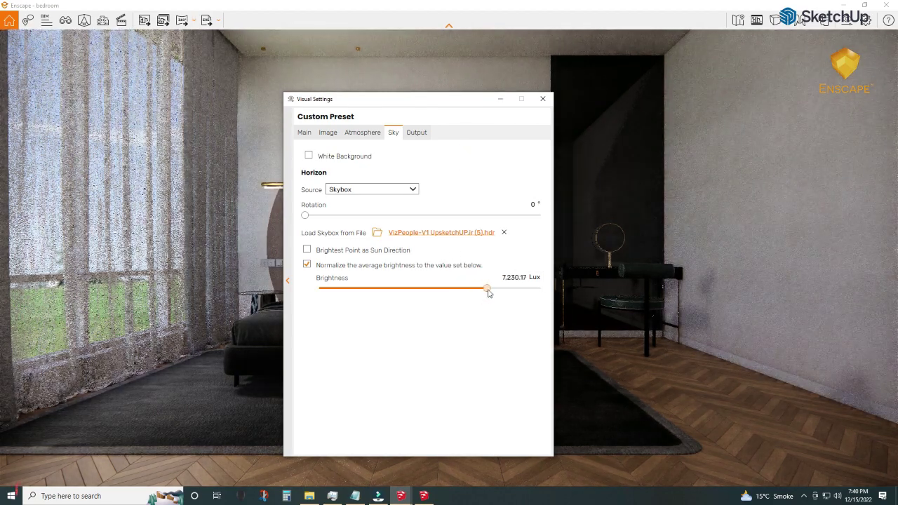
drag(425, 100, 704, 84)
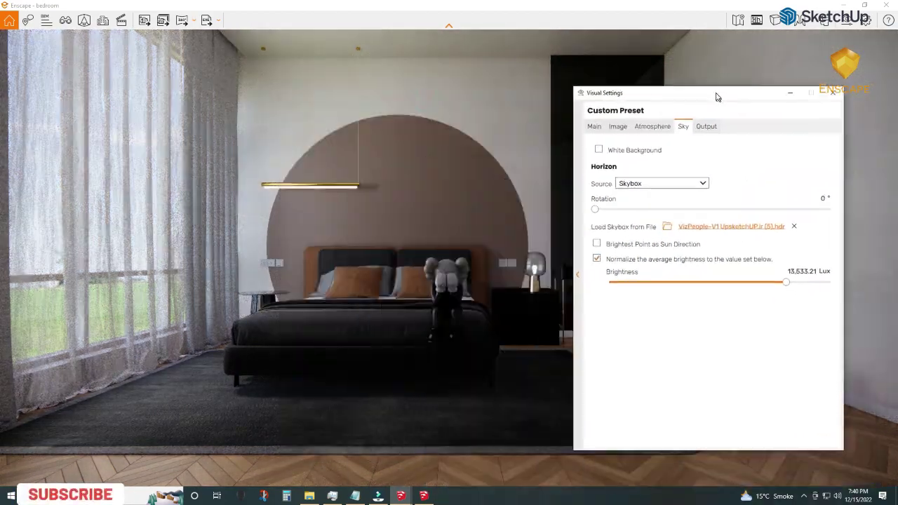
mouse_move(586, 200)
mouse_down()
mouse_move(739, 200)
mouse_move(703, 200)
mouse_up()
click(587, 233)
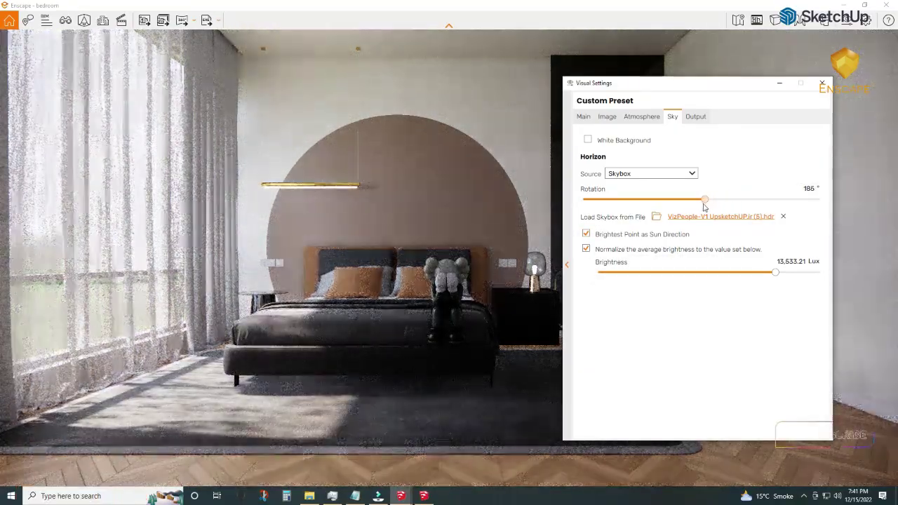
Lower sun brightness to 40% and reset skybox brightness to 2,000 lux, then nudge it up
click(641, 116)
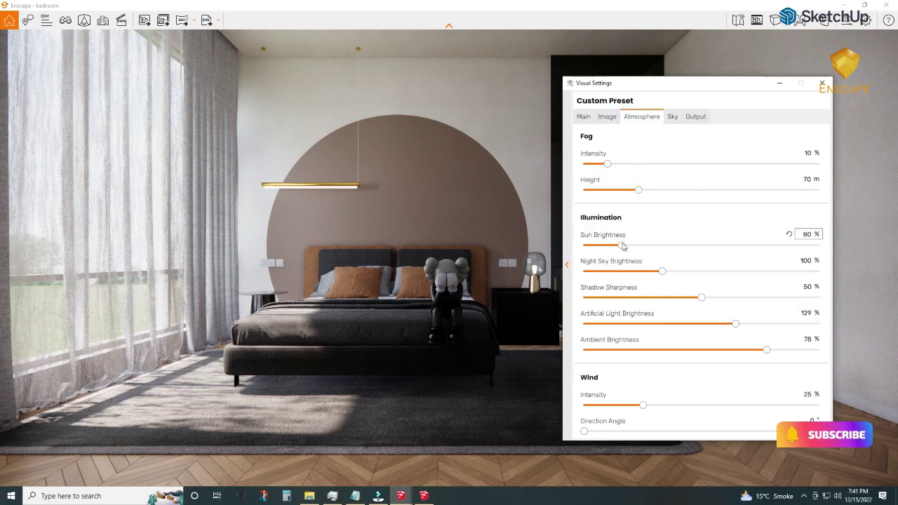
drag(706, 244, 604, 245)
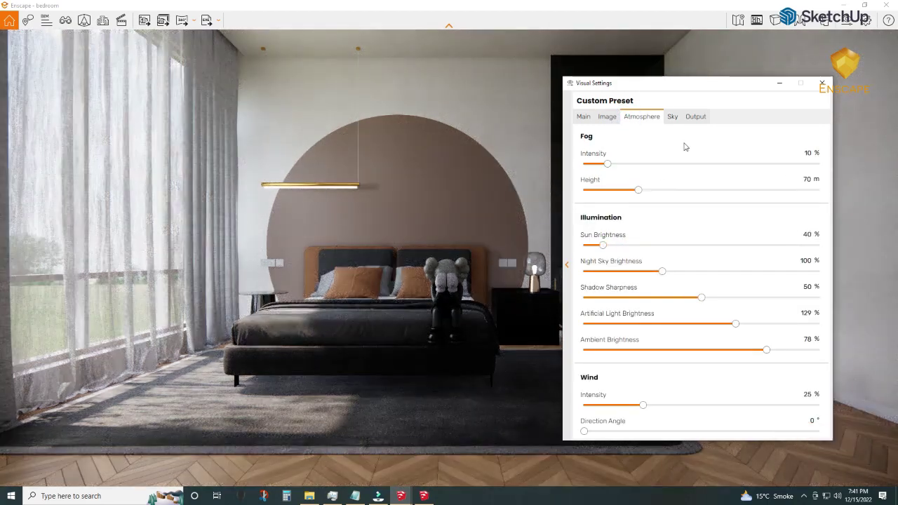
click(672, 116)
click(768, 263)
drag(746, 272, 760, 273)
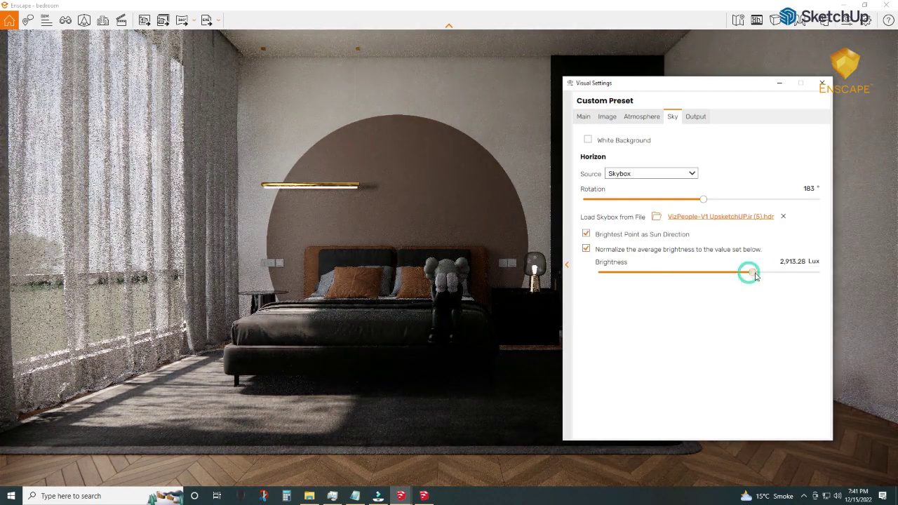
mouse_move(608, 83)
mouse_down()
mouse_move(537, 245)
mouse_move(571, 230)
mouse_up()
click(496, 243)
scroll(490, 232, down, 3)
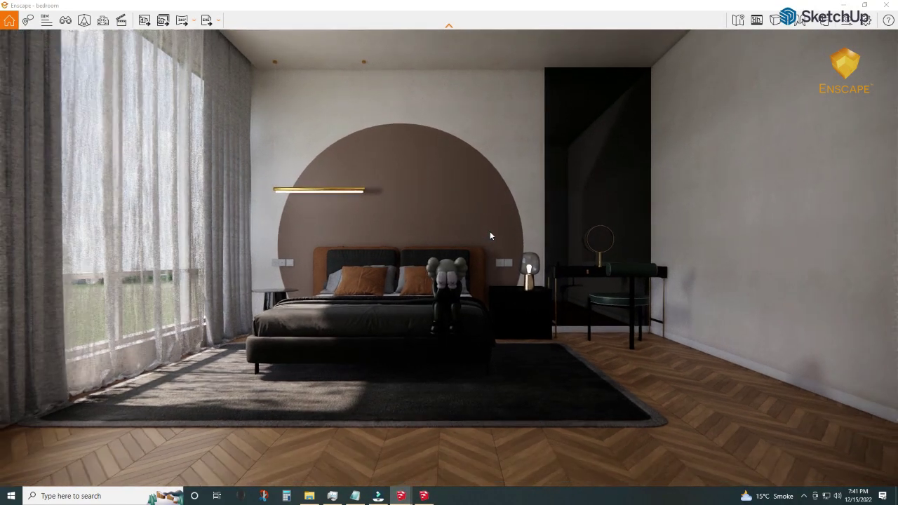
Lower skybox brightness slightly, set artificial light to about 144%, and raise exposure to 52%
click(847, 21)
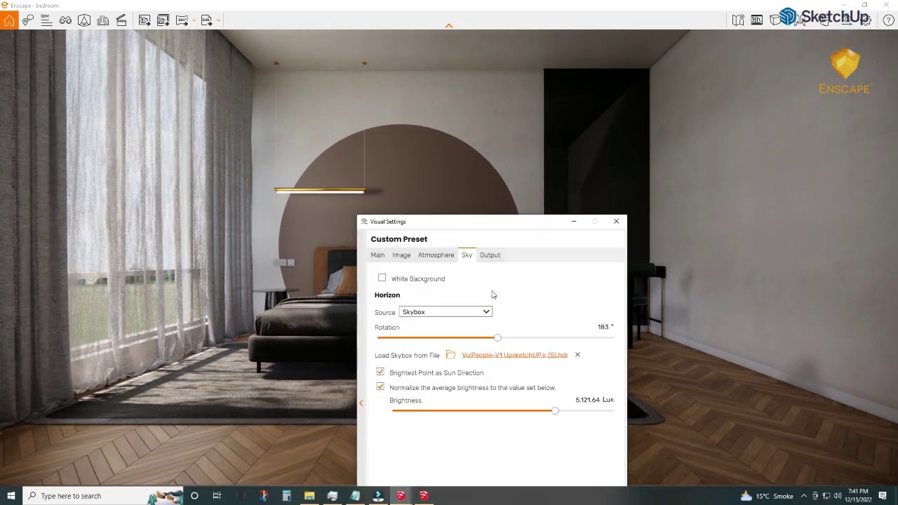
mouse_move(446, 219)
mouse_down()
mouse_move(535, 198)
mouse_move(561, 170)
mouse_up()
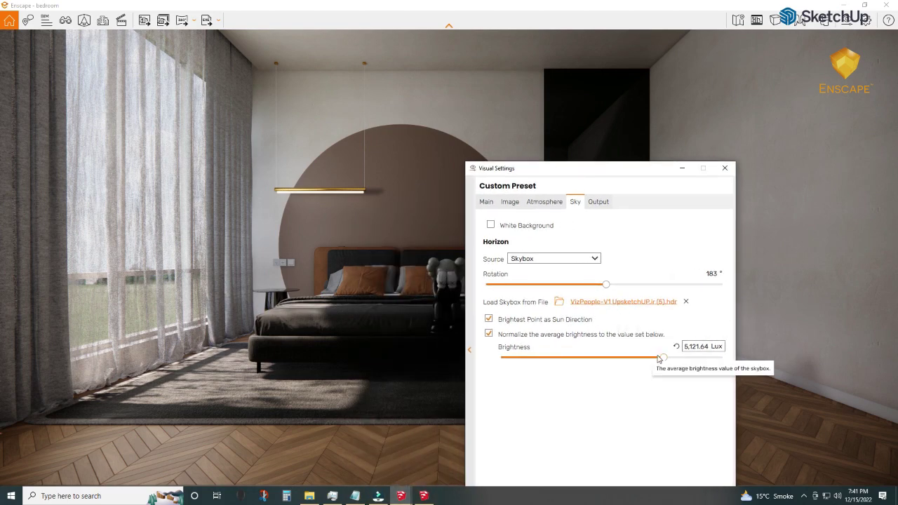
drag(664, 357, 654, 358)
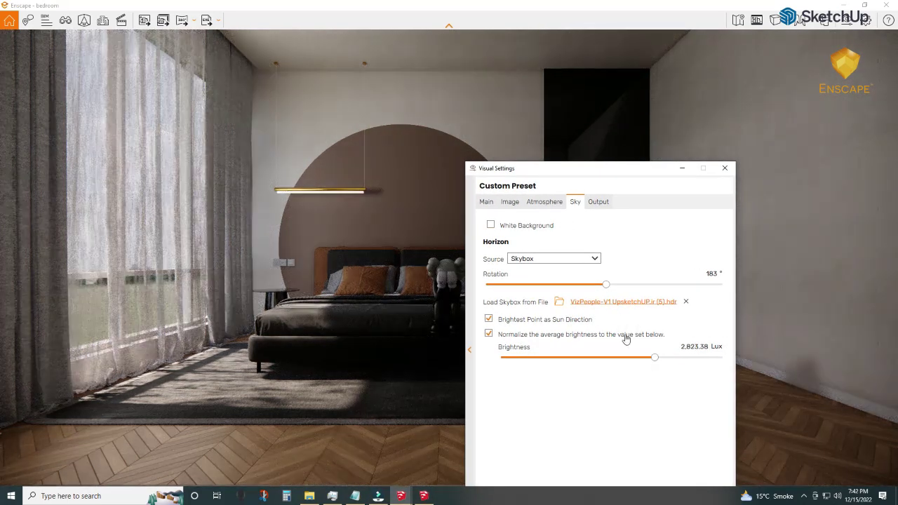
click(544, 202)
mouse_move(634, 409)
mouse_down()
mouse_move(663, 409)
mouse_move(652, 413)
mouse_up()
drag(493, 173, 571, 178)
click(558, 205)
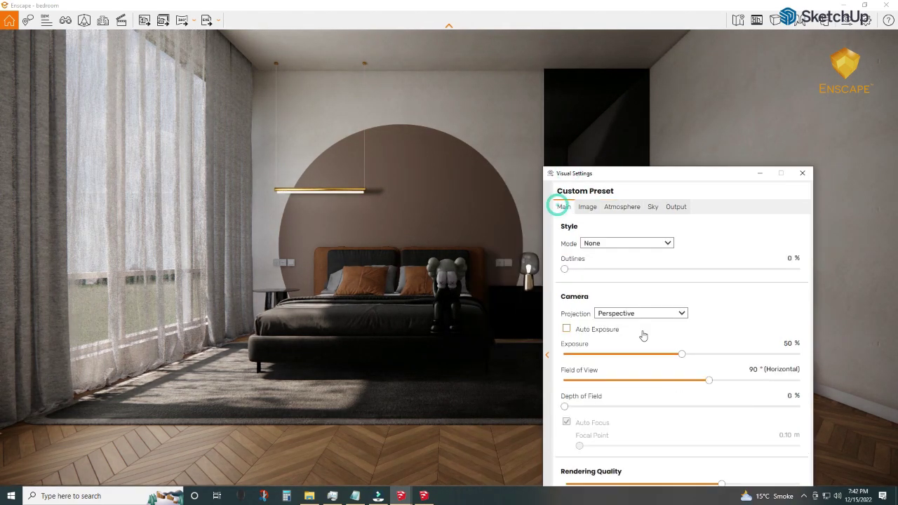
drag(676, 354, 683, 357)
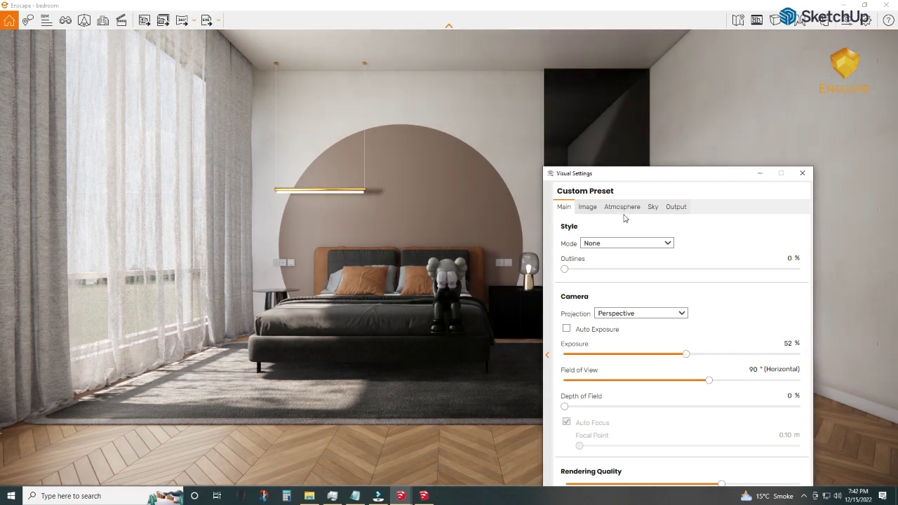
Reset the image corrections, then set shadows to 31% and highlights to 24%
click(623, 213)
click(586, 207)
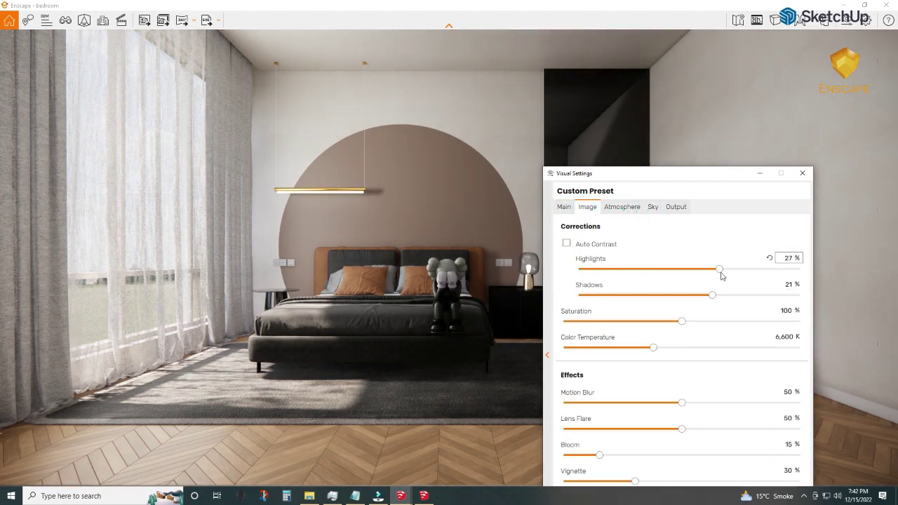
click(770, 258)
click(769, 284)
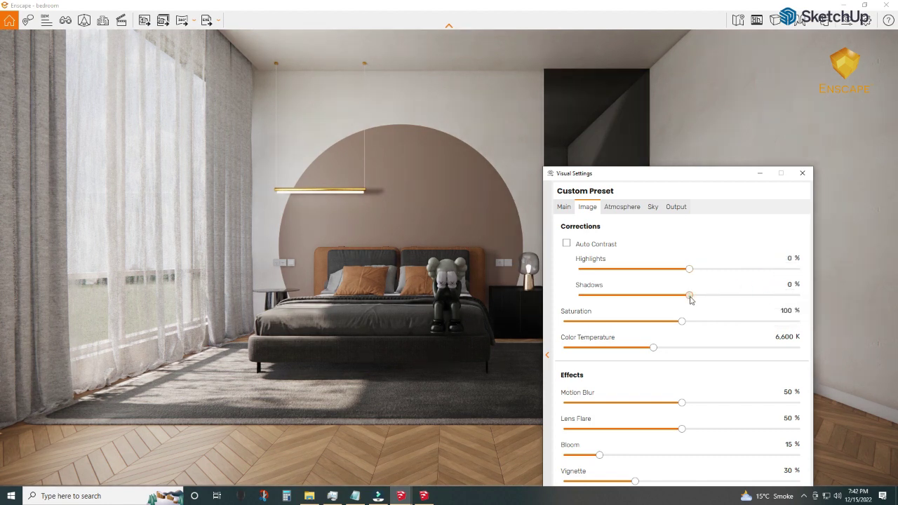
drag(689, 295, 720, 295)
mouse_move(688, 269)
mouse_down()
mouse_move(714, 269)
mouse_move(712, 276)
mouse_up()
click(758, 173)
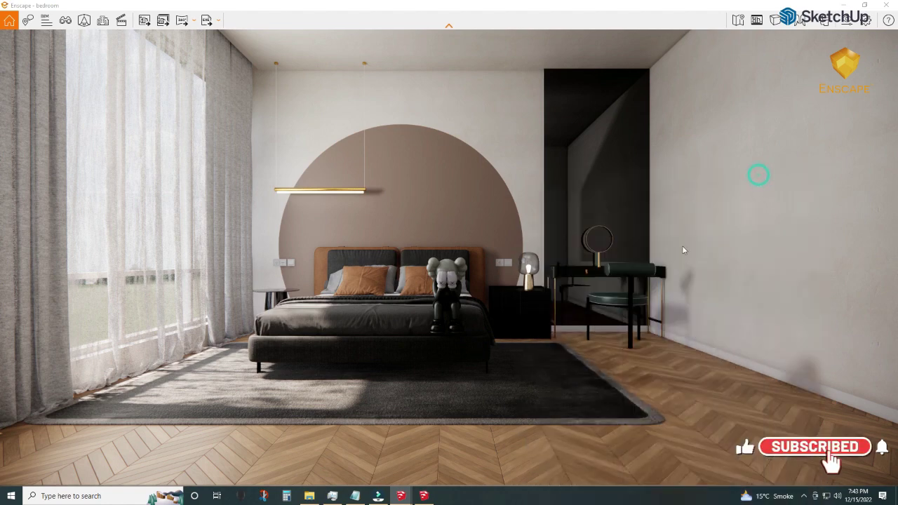
Give wall 1_enscape_Plastic 60.4% specular and a lighter #B09889 albedo colour in place of #8C776A
click(423, 495)
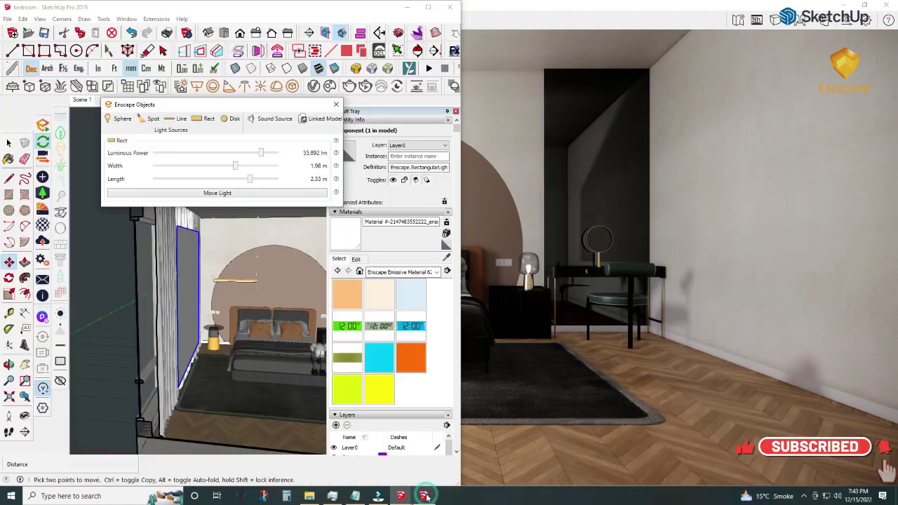
click(42, 159)
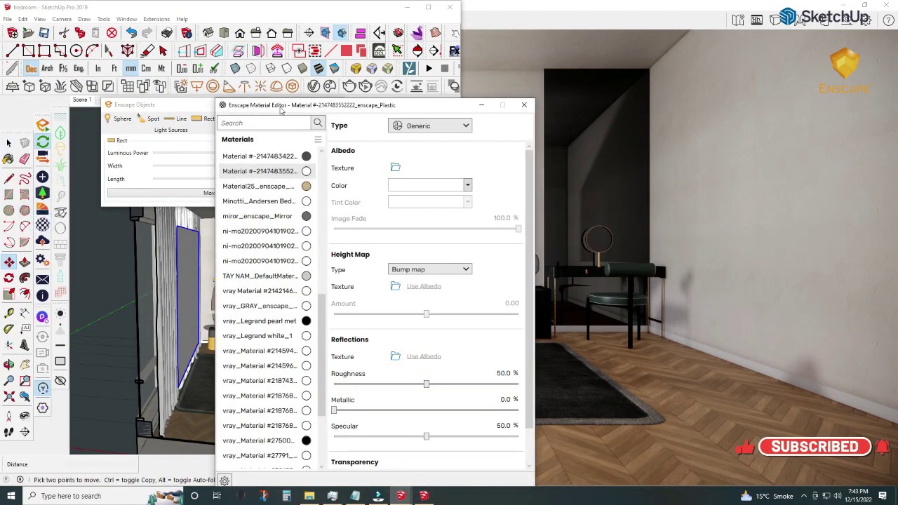
alt+click(289, 268)
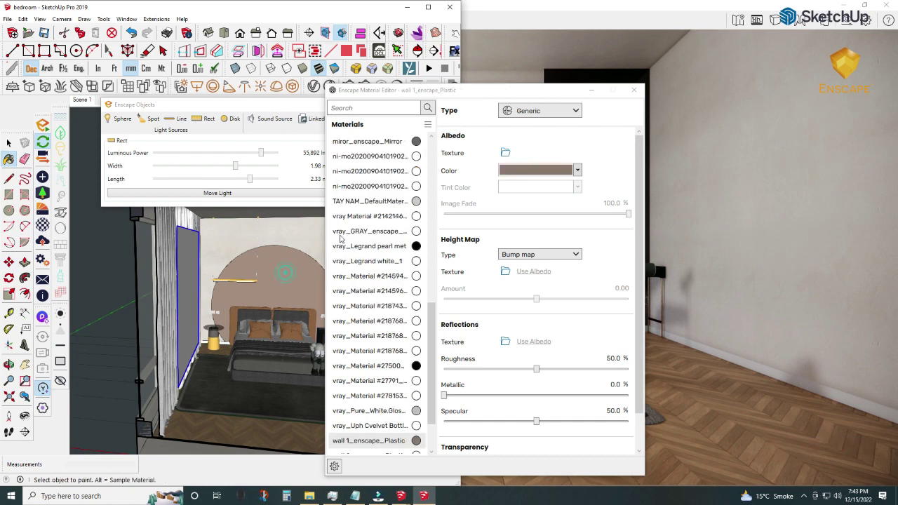
mouse_move(461, 93)
mouse_down()
mouse_move(324, 75)
mouse_move(174, 73)
mouse_up()
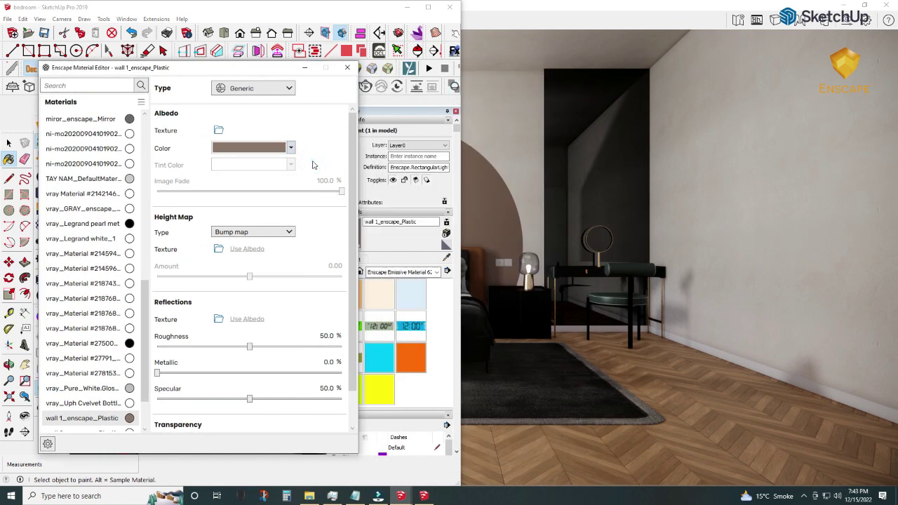
mouse_move(249, 398)
mouse_down()
mouse_move(290, 403)
mouse_move(269, 399)
mouse_up()
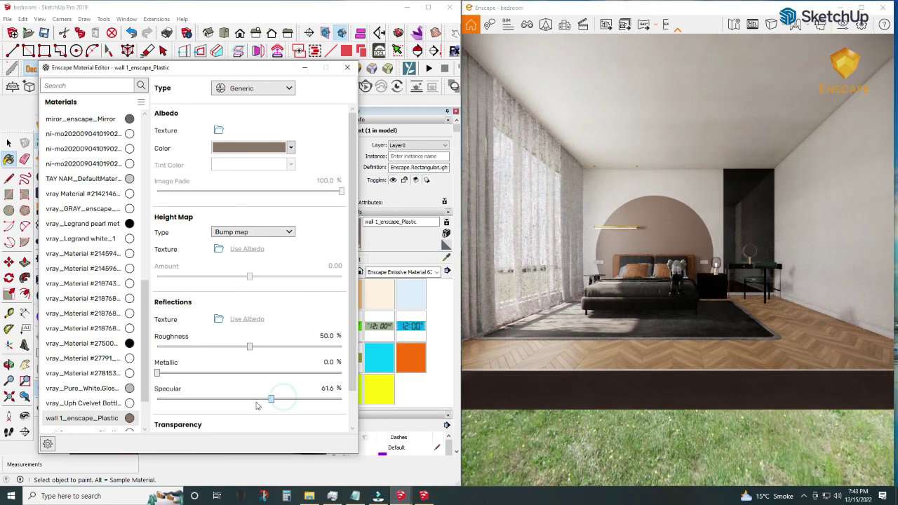
click(294, 360)
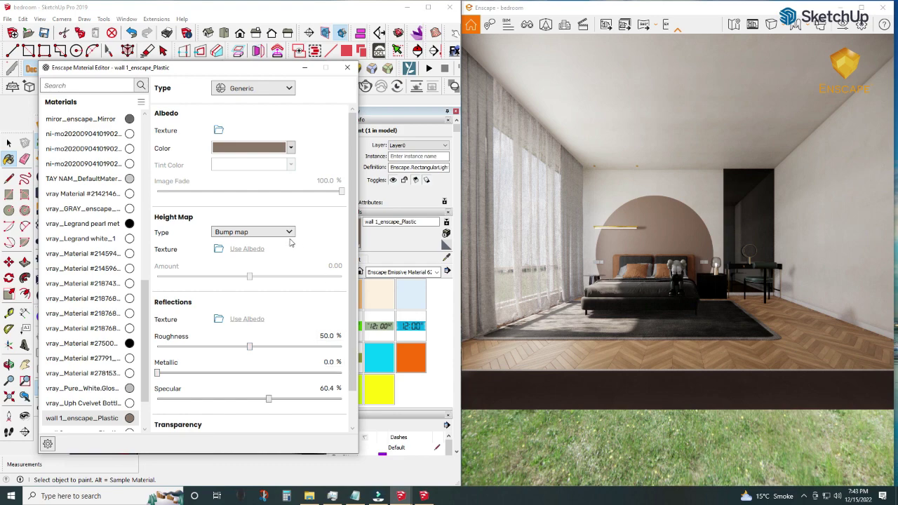
click(275, 147)
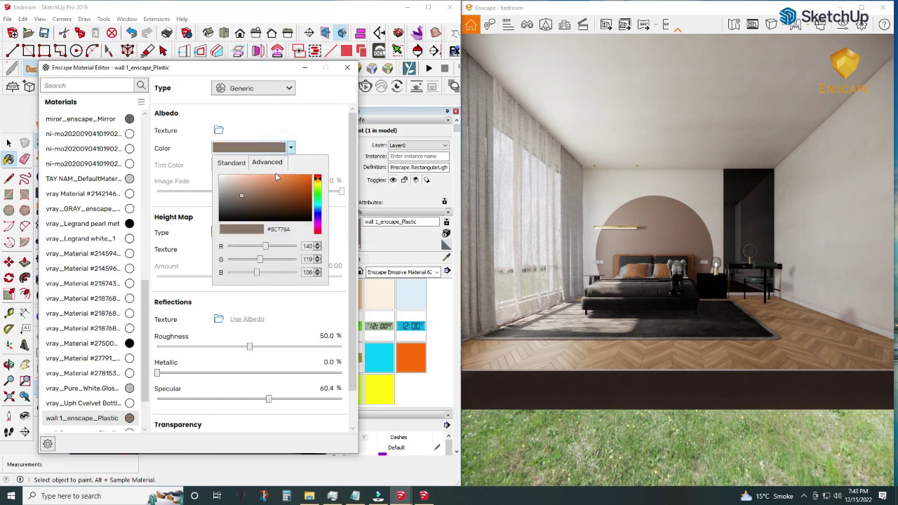
click(239, 188)
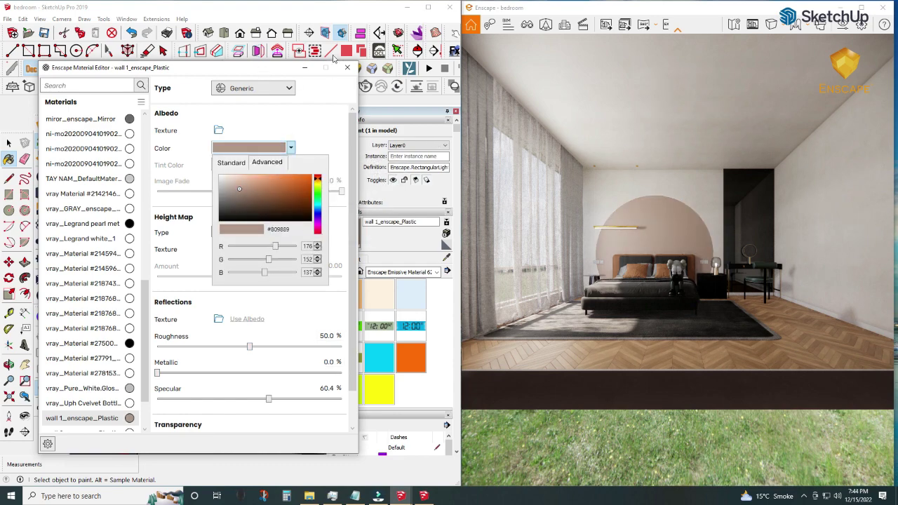
click(284, 73)
drag(249, 72, 514, 76)
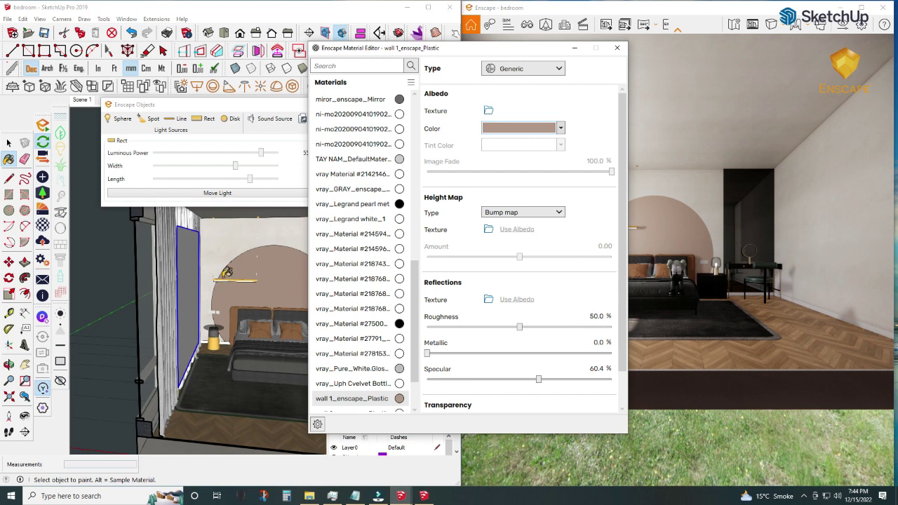
Change the mirror material's base colour to light grey
middle_drag(251, 278, 286, 303)
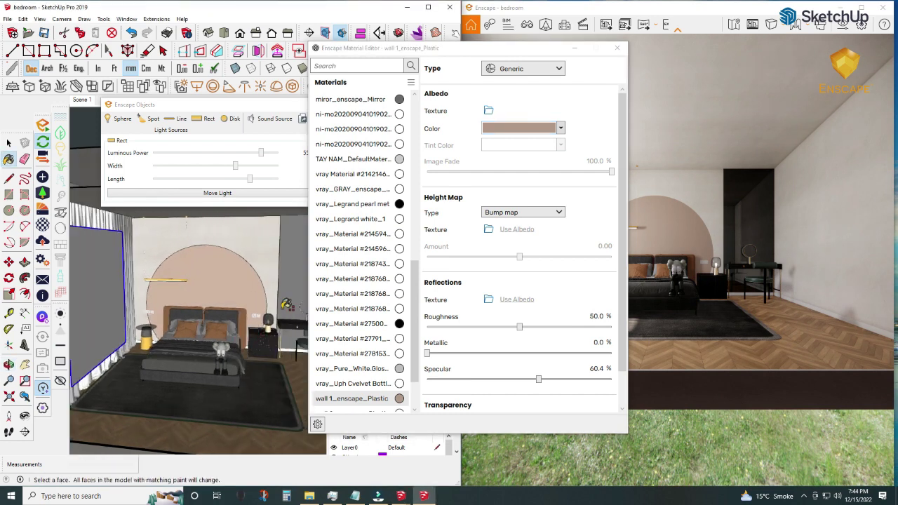
alt+click(298, 277)
click(514, 131)
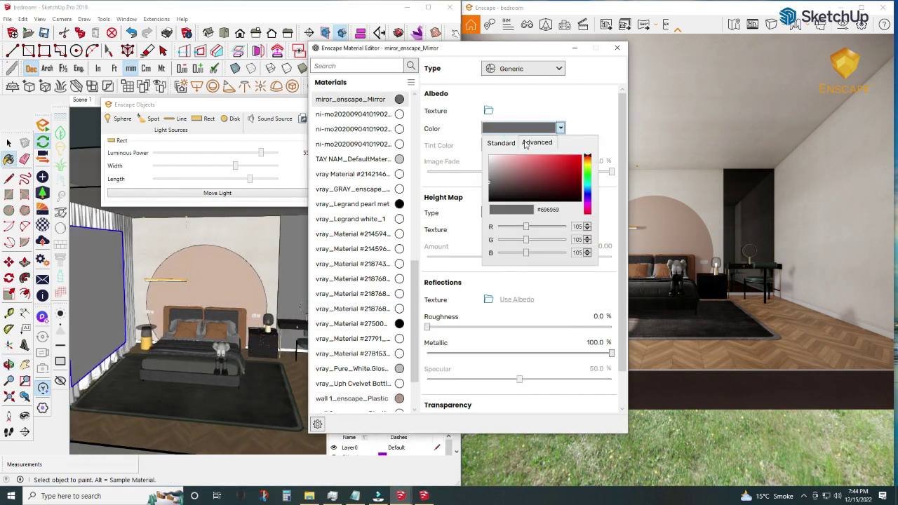
click(556, 177)
click(560, 129)
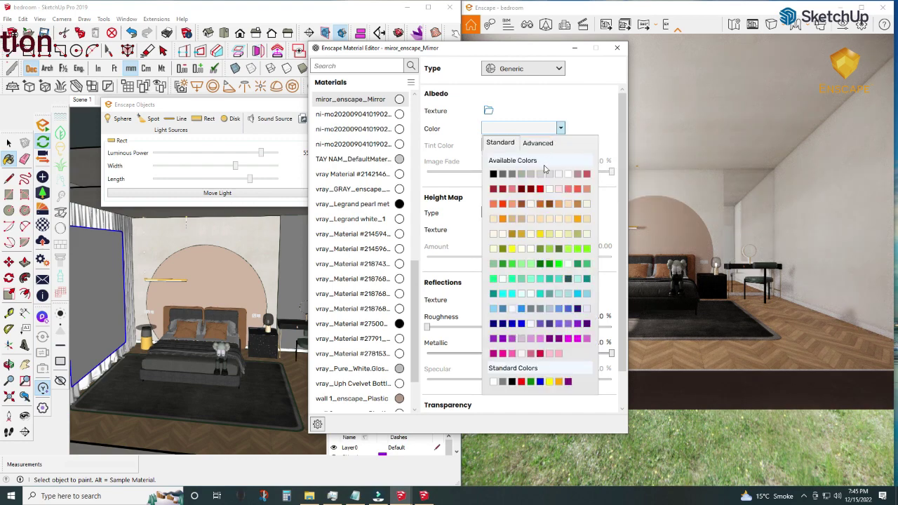
click(548, 179)
click(617, 48)
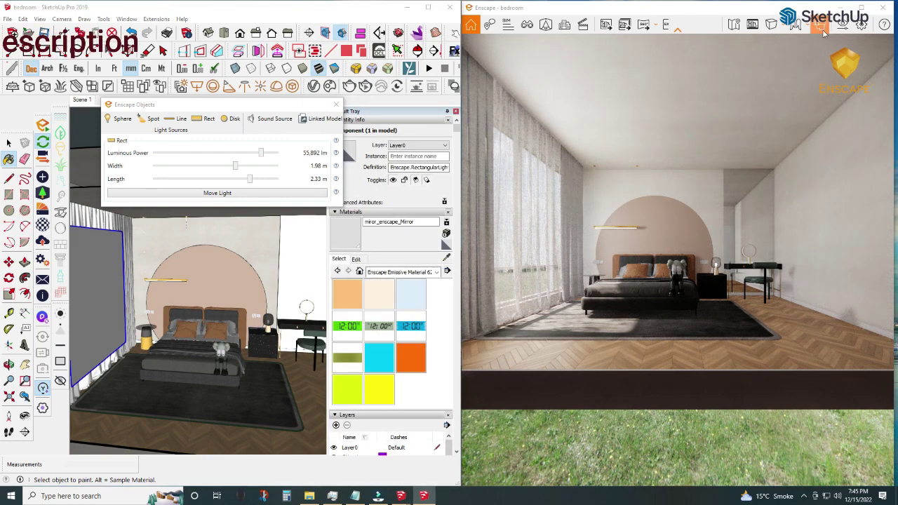
Set the light strip's glowing material luminance to 100,000
click(861, 7)
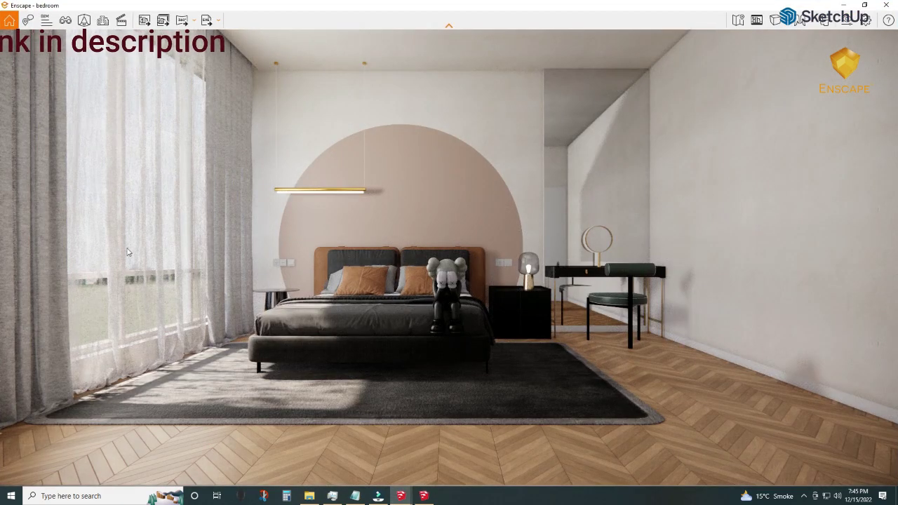
click(864, 5)
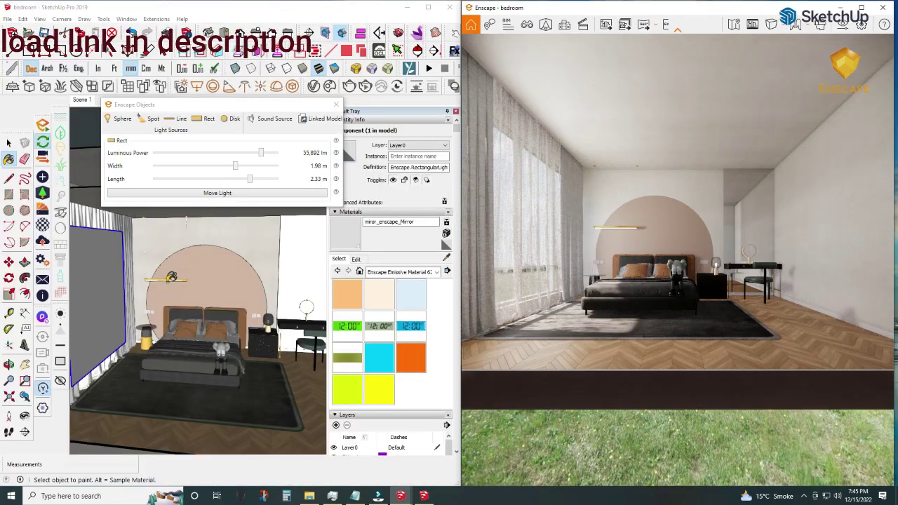
scroll(171, 277, up, 3)
scroll(133, 273, up, 2)
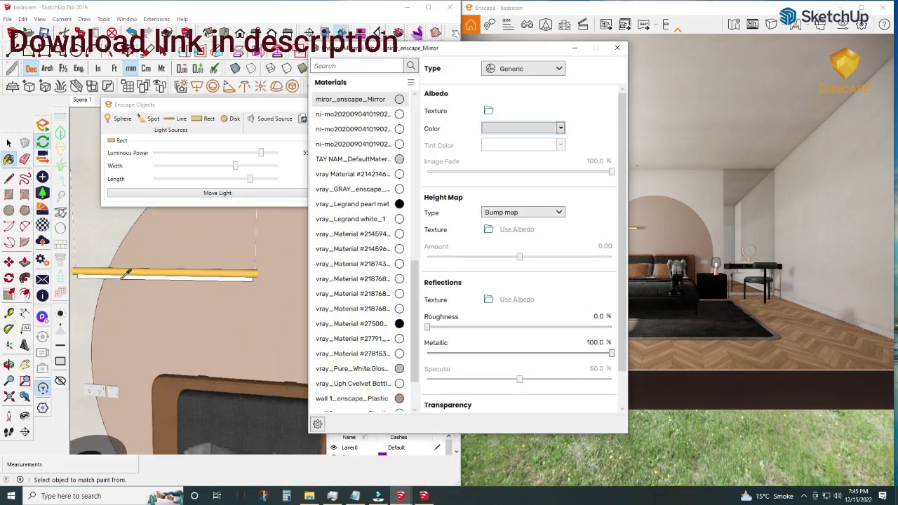
alt+click(126, 273)
text(1000000)
click(617, 47)
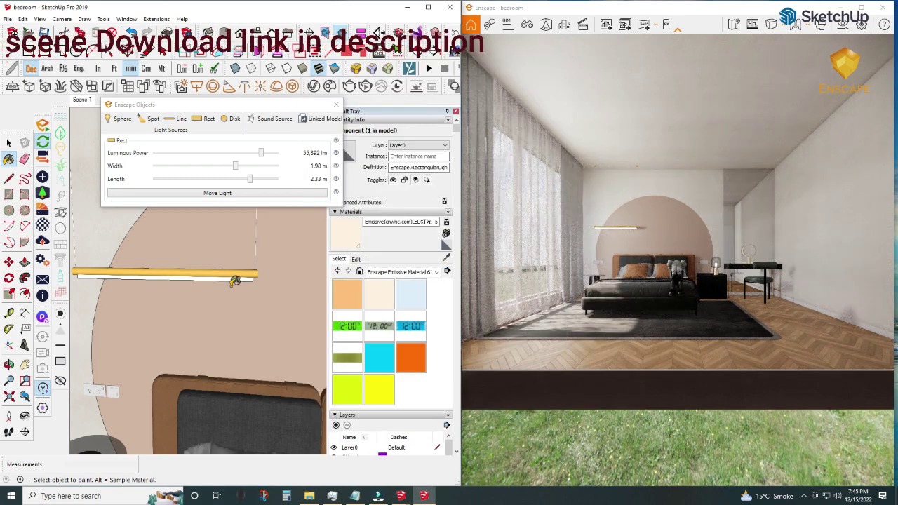
Add a 0.96 m line light along the light strip above the bed at 4,336 cd
mouse_move(235, 280)
middle_down()
mouse_move(236, 271)
mouse_move(187, 296)
mouse_move(250, 282)
mouse_move(228, 282)
middle_up()
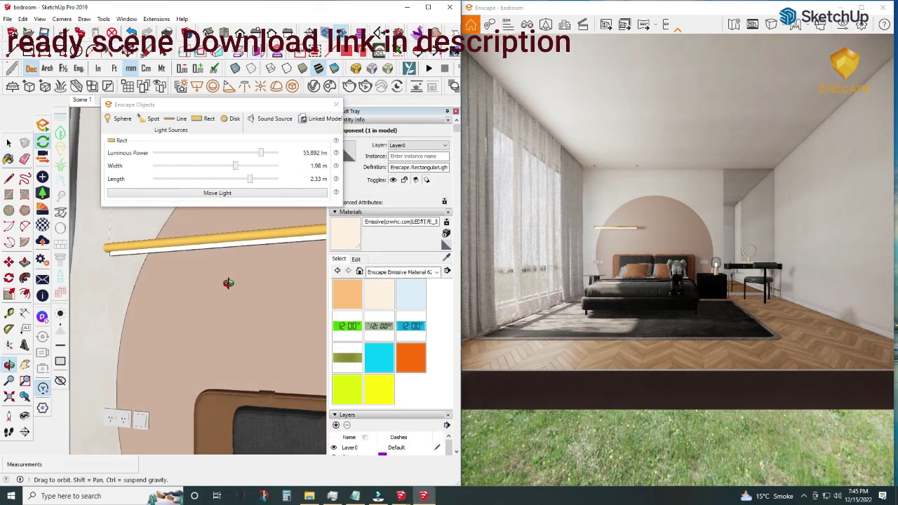
click(175, 118)
click(139, 252)
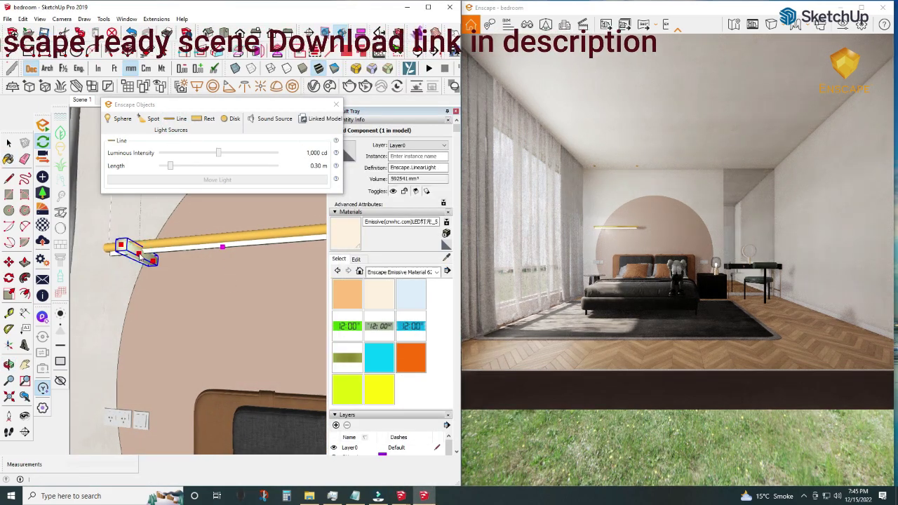
key(m)
middle_drag(144, 242, 171, 208)
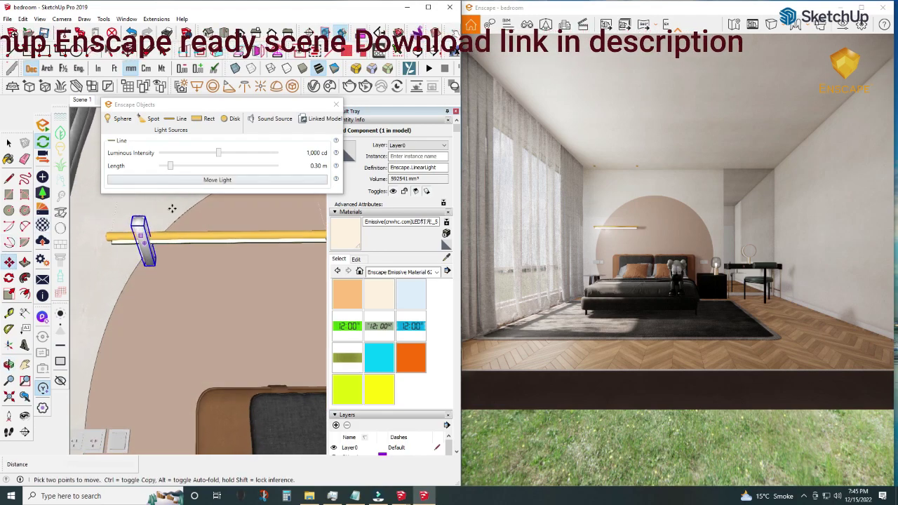
click(144, 232)
click(175, 250)
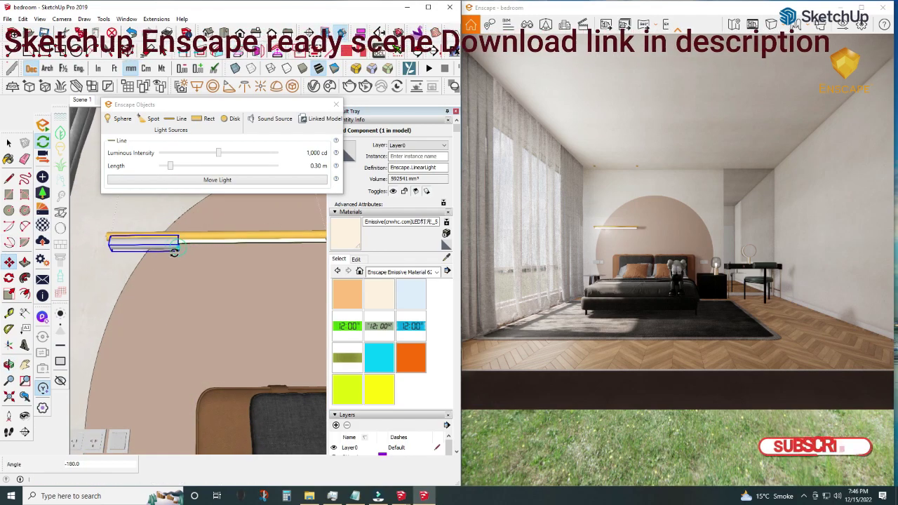
drag(170, 165, 197, 165)
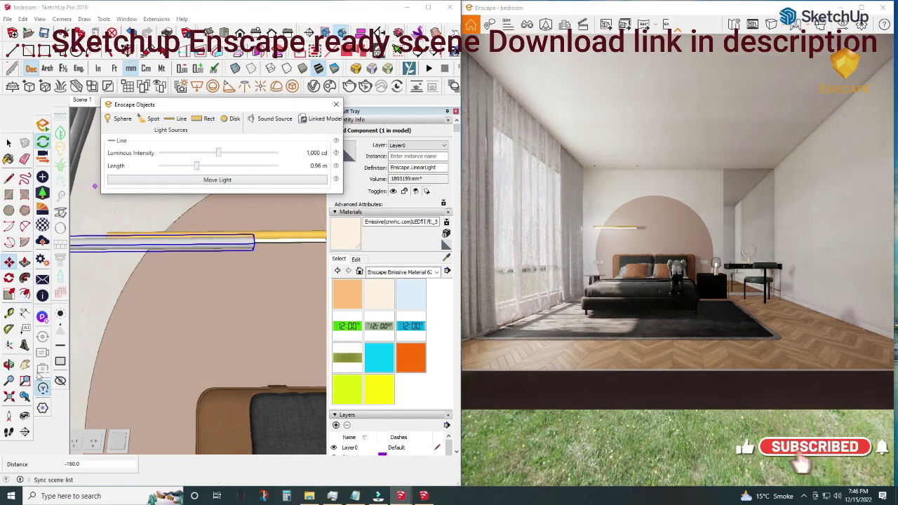
middle_drag(197, 281, 188, 299)
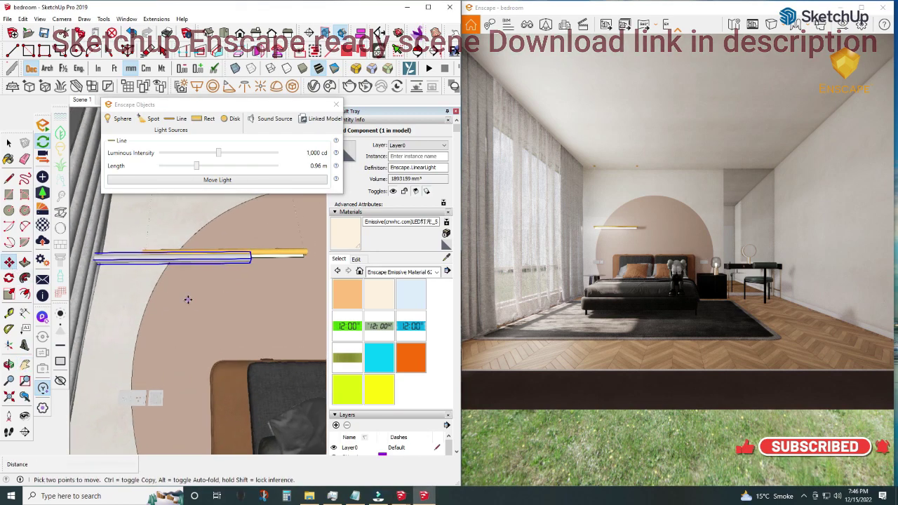
click(188, 299)
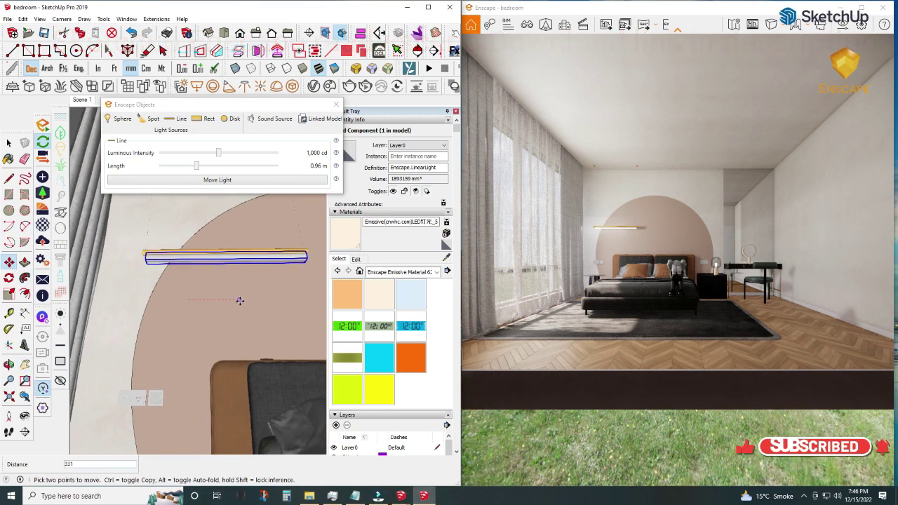
drag(218, 152, 231, 153)
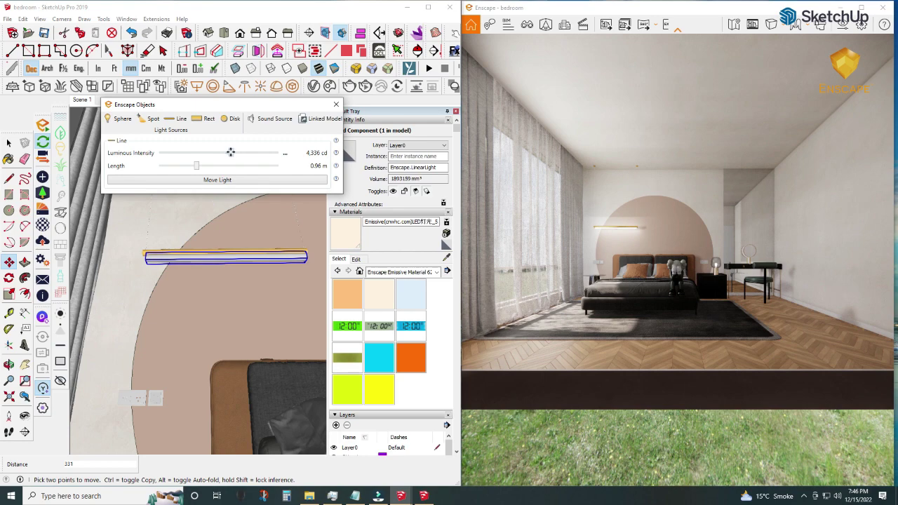
key(space)
Lower the line light slightly and reduce its intensity to 2,518 cd
scroll(570, 250, up, 3)
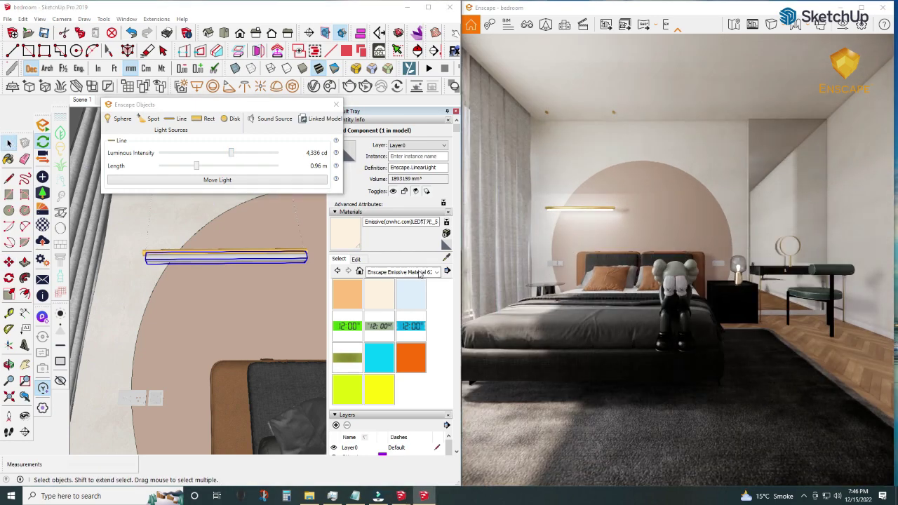
middle_drag(280, 275, 273, 286)
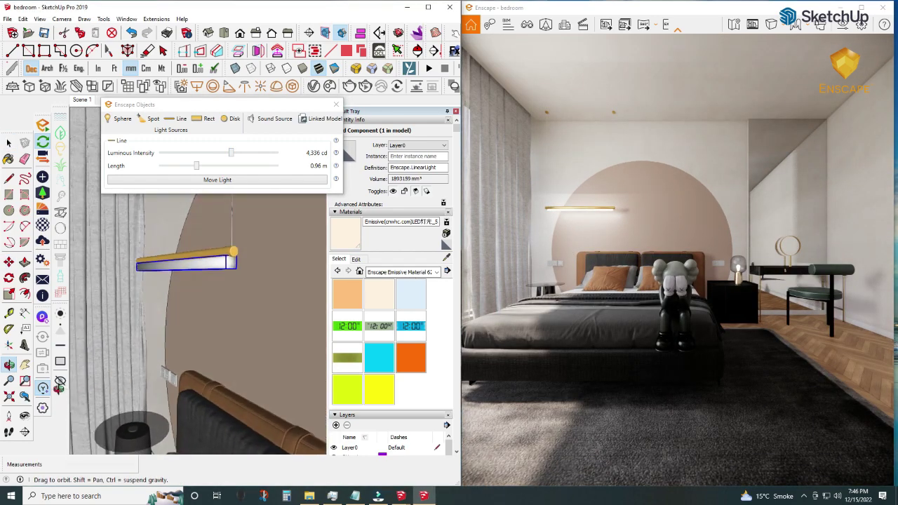
middle_drag(189, 295, 147, 294)
click(8, 261)
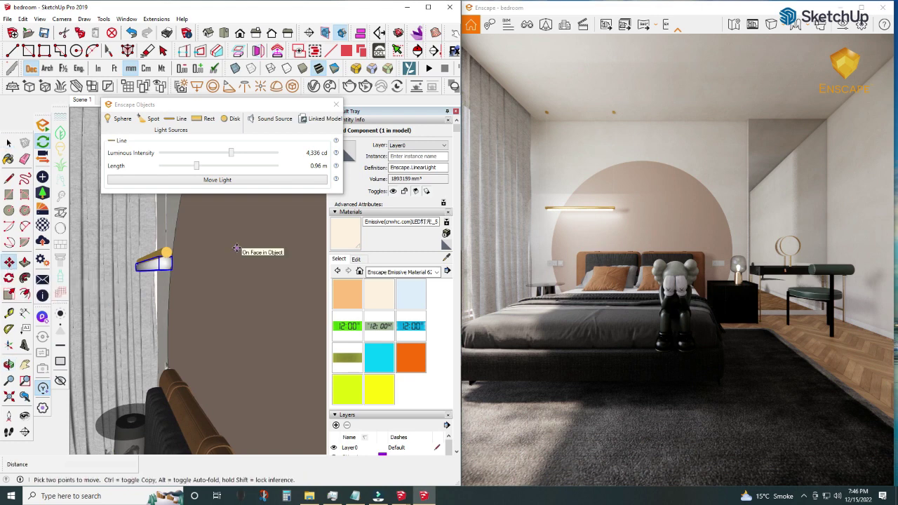
click(237, 249)
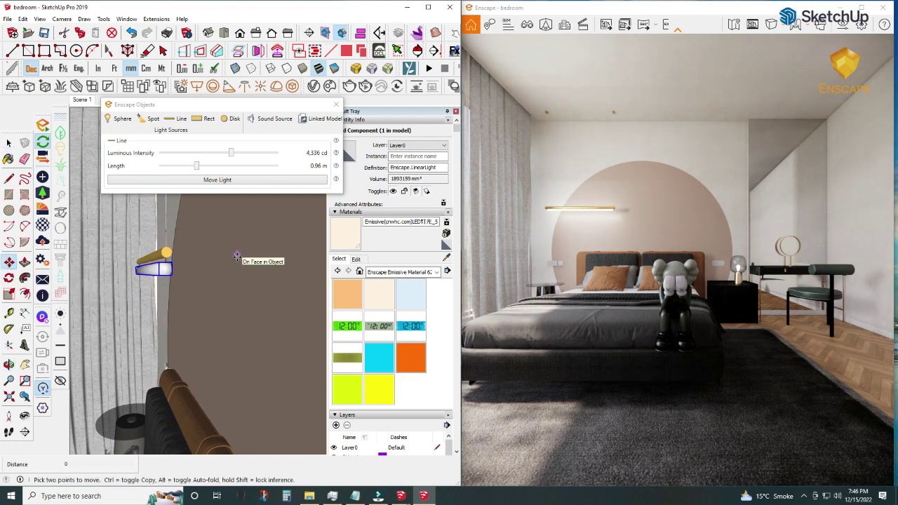
click(237, 257)
key(space)
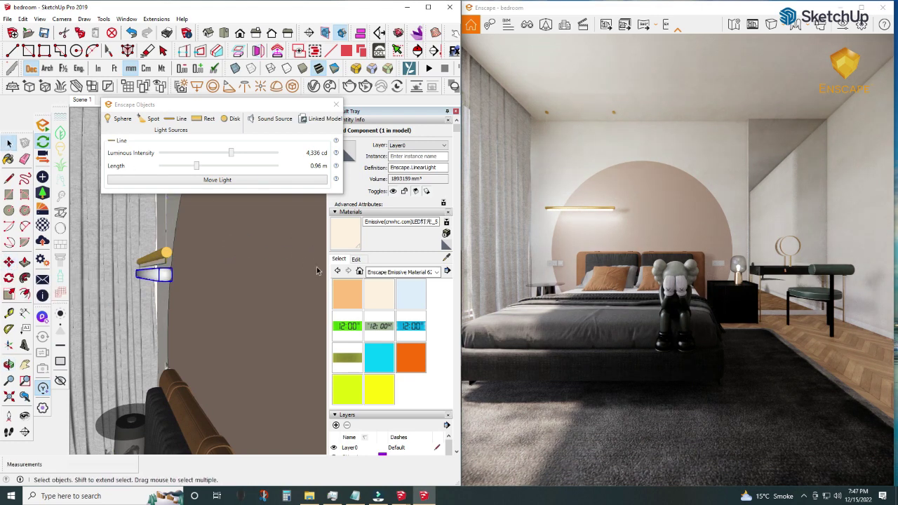
click(379, 293)
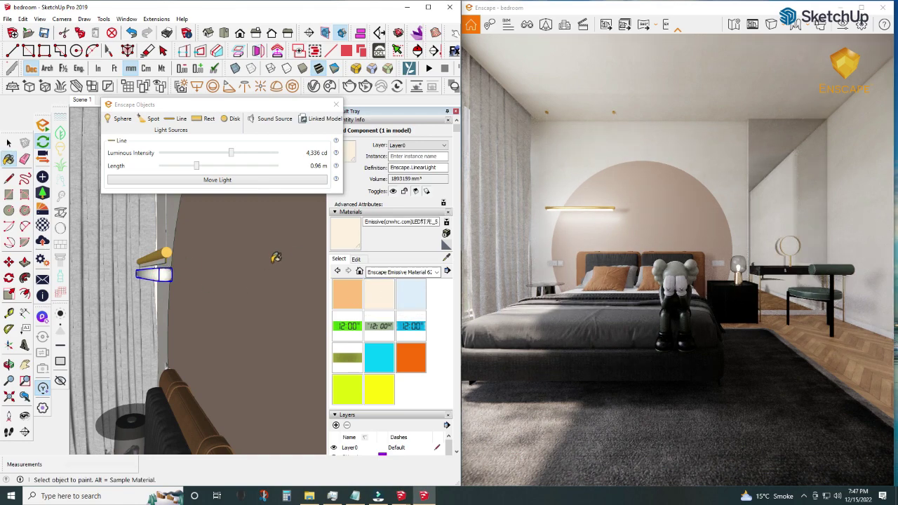
drag(231, 152, 225, 153)
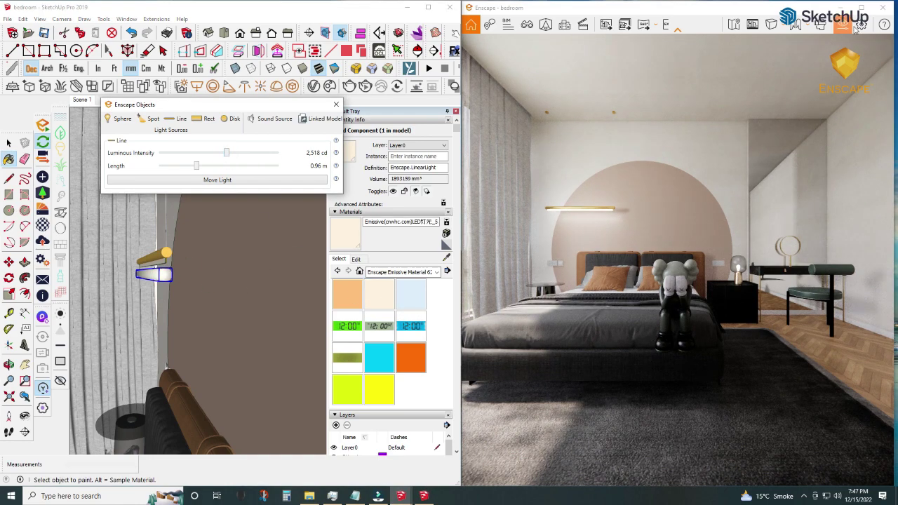
Raise the artificial light brightness to 150% in the Atmosphere settings
click(861, 7)
click(824, 20)
click(564, 206)
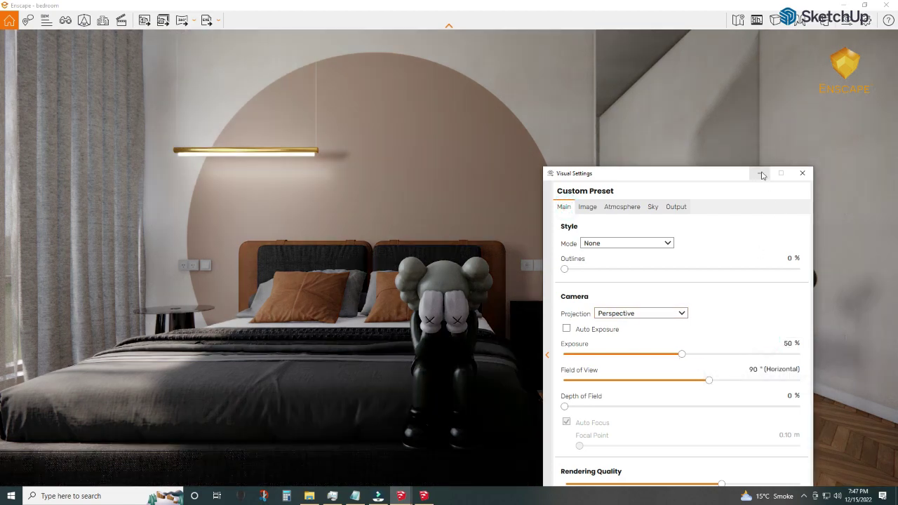
click(760, 173)
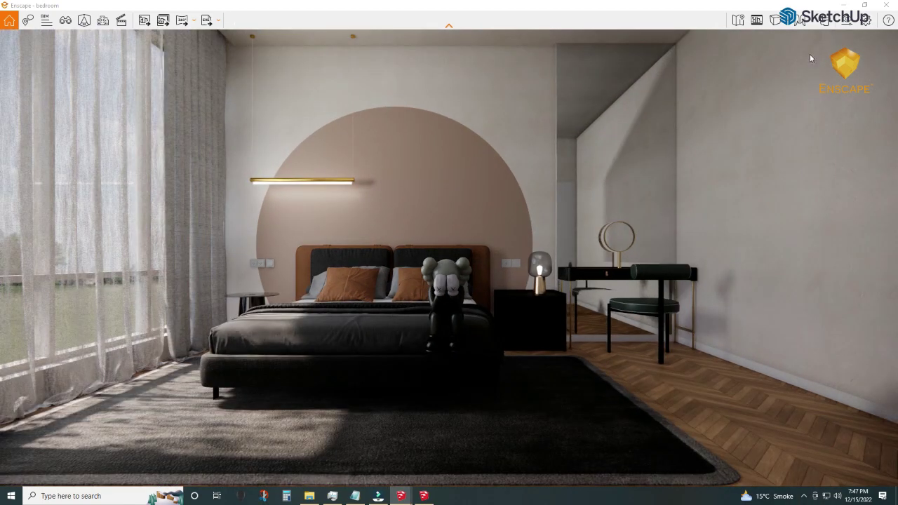
click(845, 20)
click(621, 206)
click(729, 414)
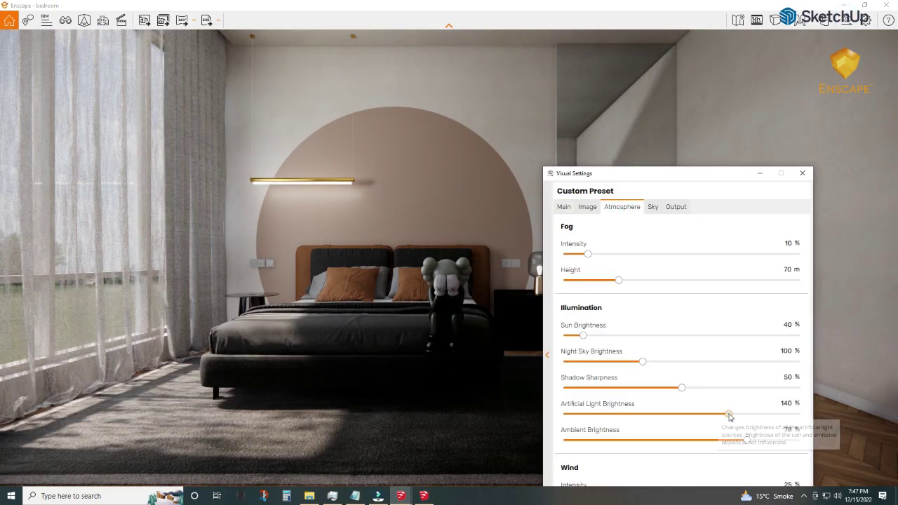
drag(729, 414, 737, 414)
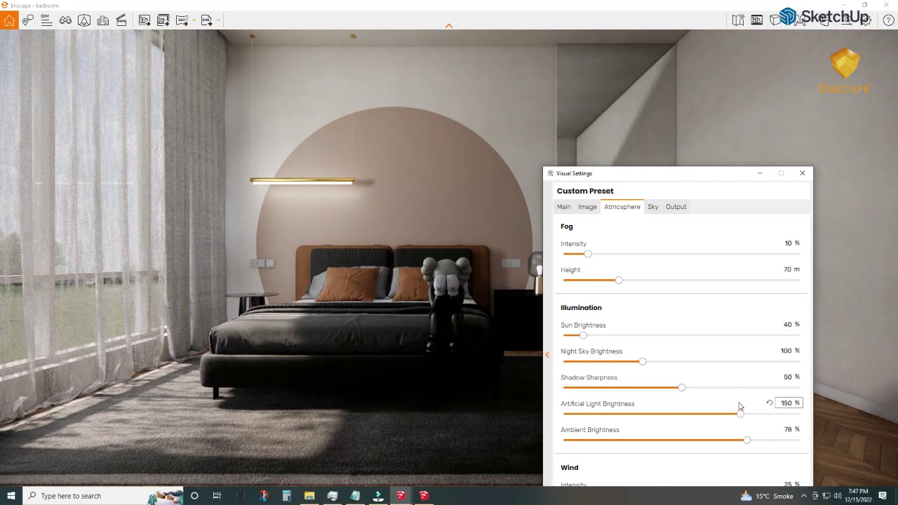
Lower the image shadows correction and raise highlights to about 66%
click(760, 172)
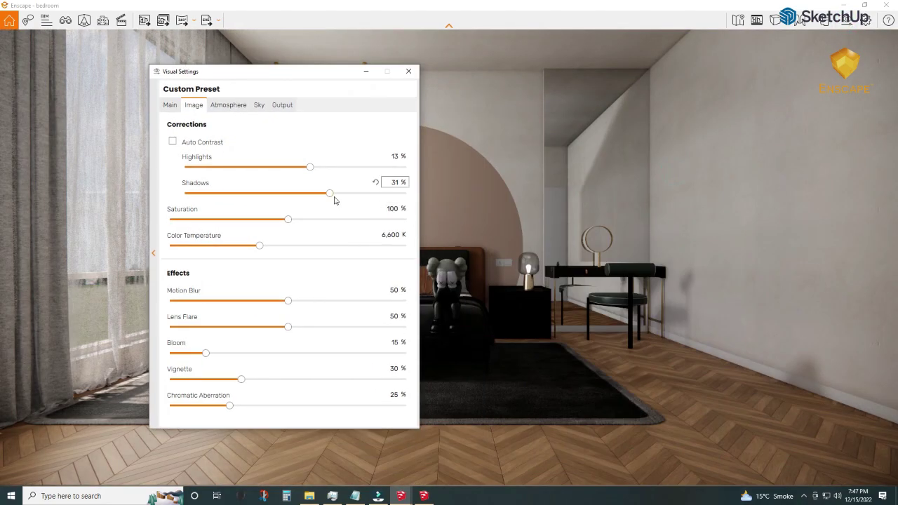
drag(381, 200, 275, 193)
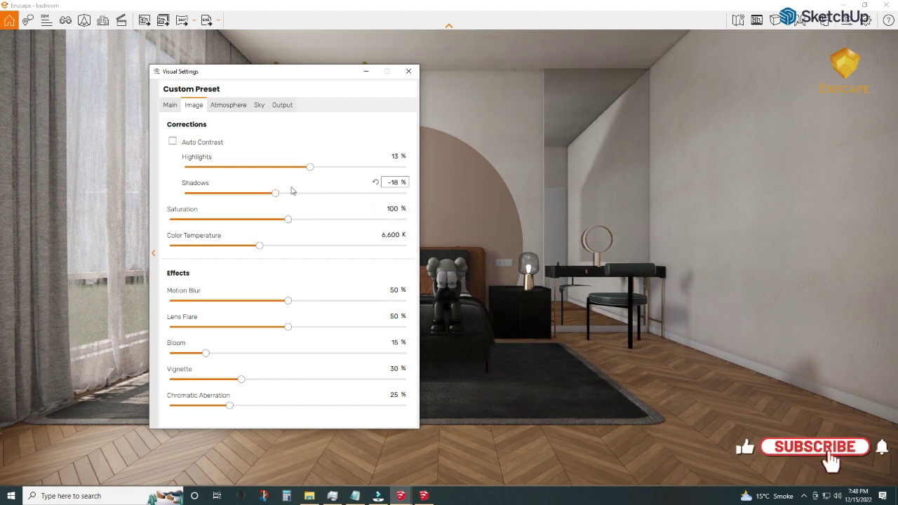
drag(310, 167, 372, 167)
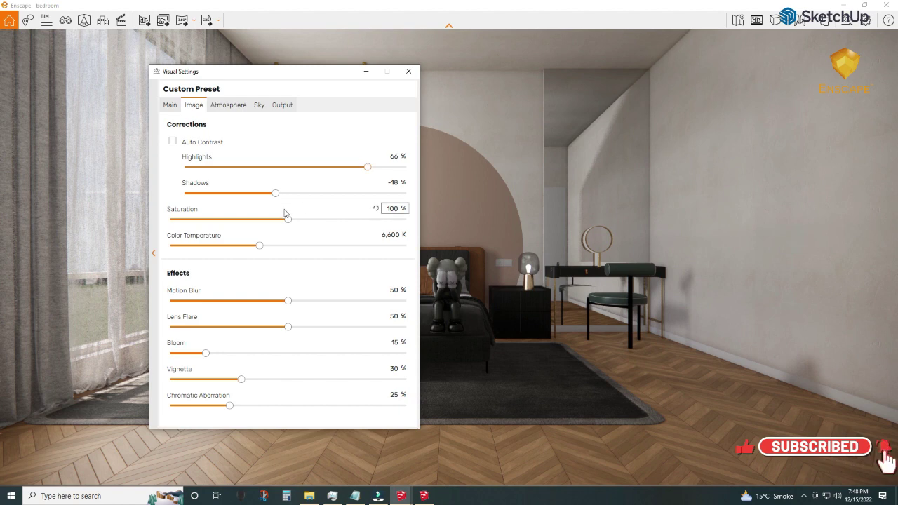
mouse_move(276, 193)
mouse_down()
mouse_move(365, 193)
mouse_move(258, 167)
mouse_move(250, 184)
mouse_move(361, 184)
mouse_move(299, 198)
mouse_up()
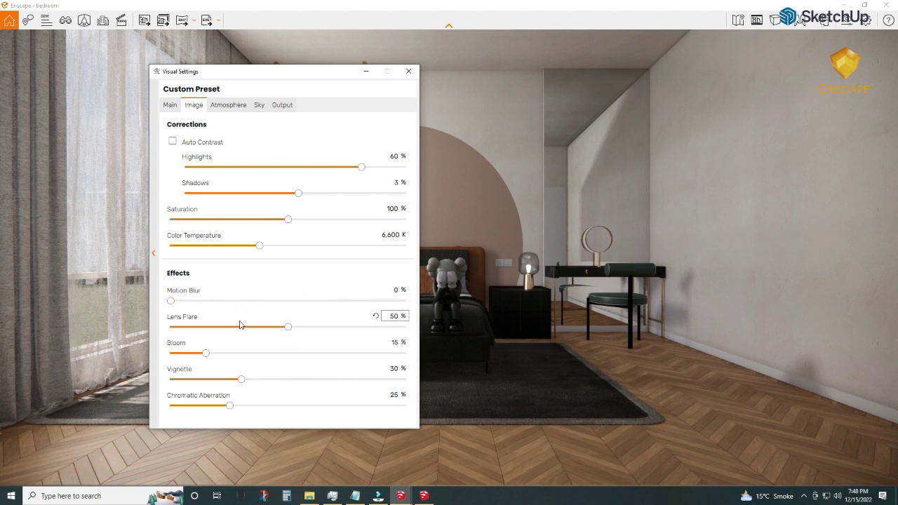
click(228, 105)
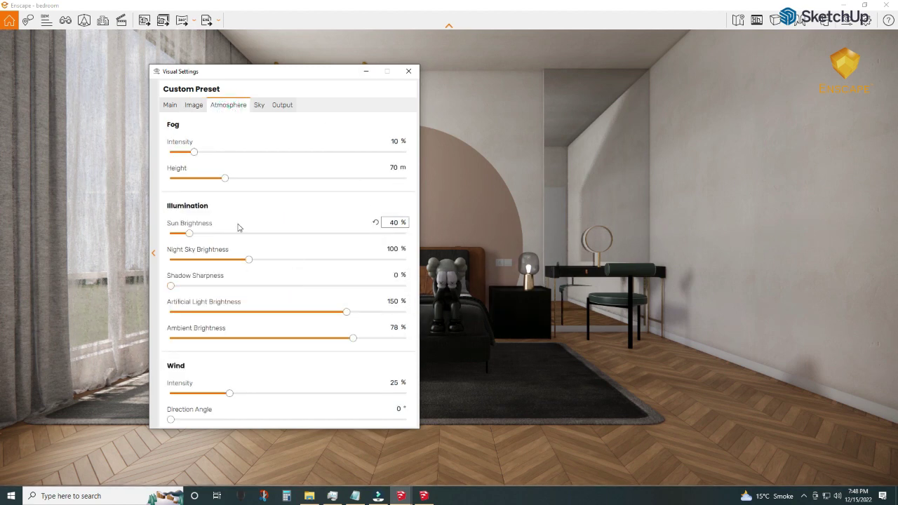
click(365, 72)
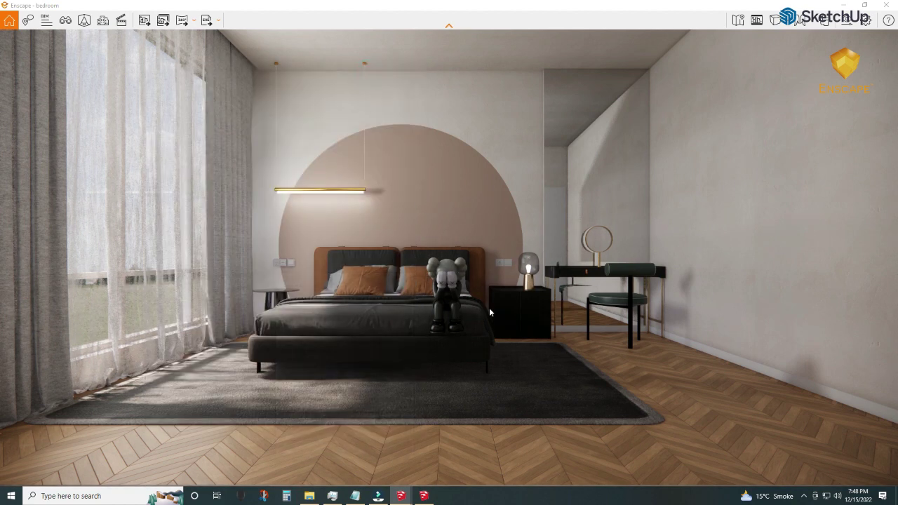
Place a sphere light centred inside the glass nightstand lamp, sized to the lamp
click(422, 496)
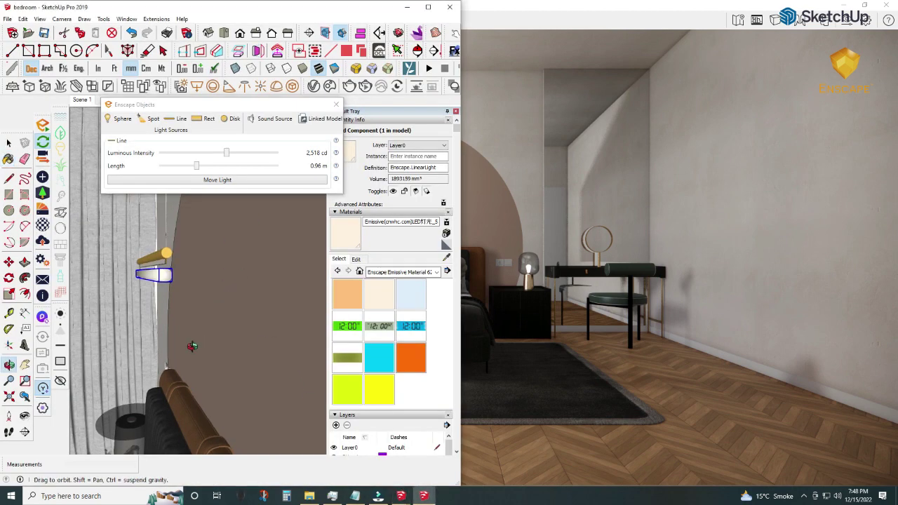
scroll(192, 344, up, 5)
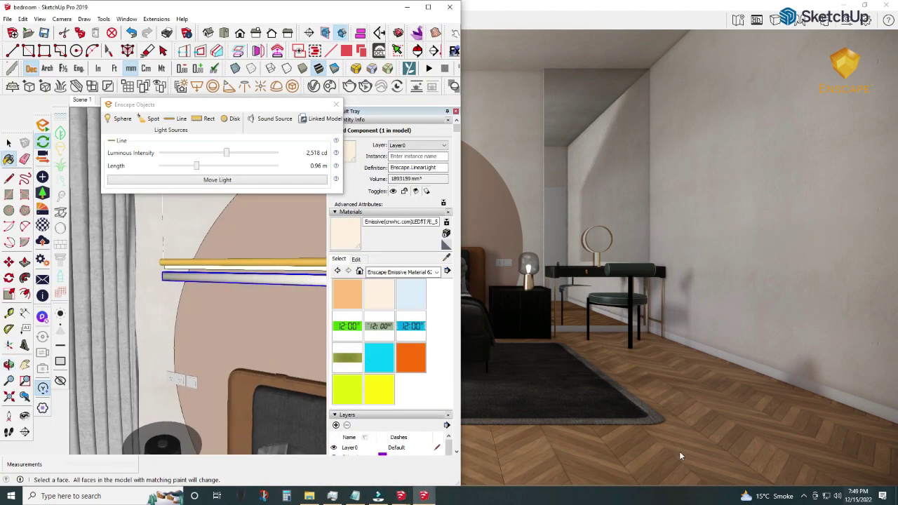
shift+middle_drag(270, 314, 88, 297)
scroll(196, 320, up, 3)
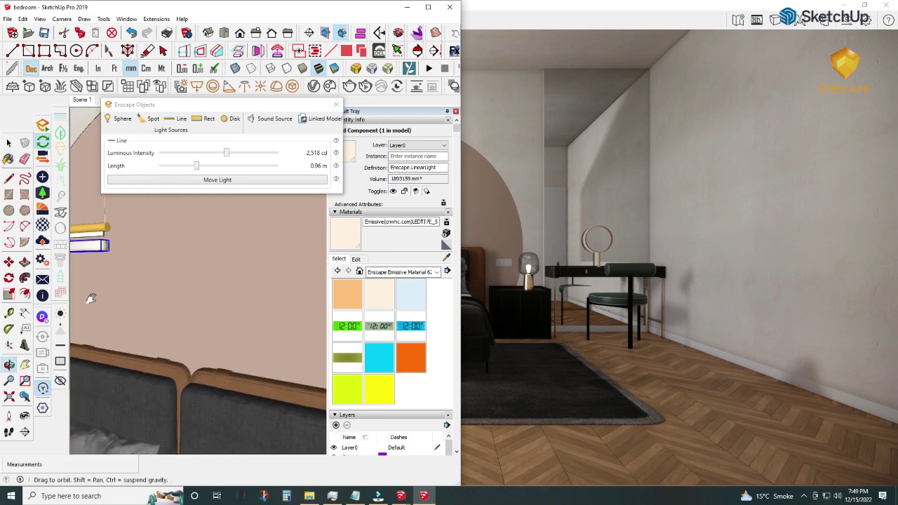
middle_drag(279, 303, 88, 290)
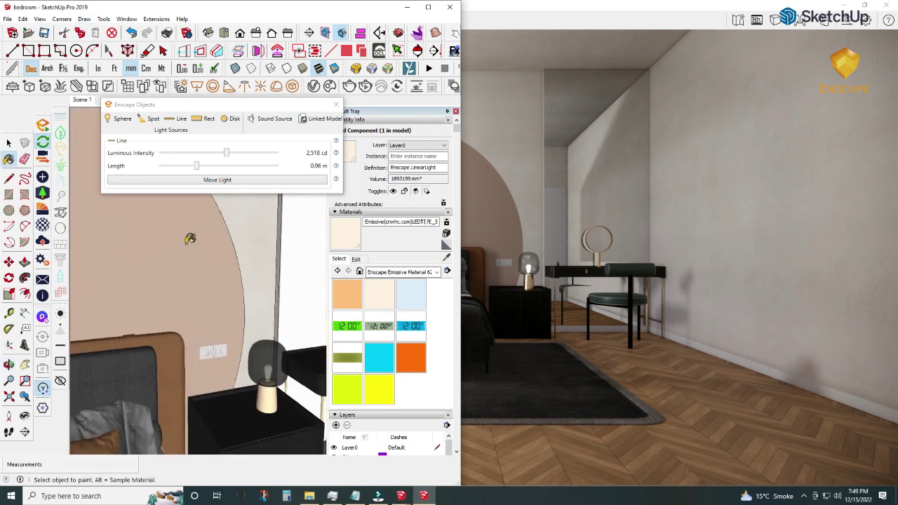
right_click(276, 146)
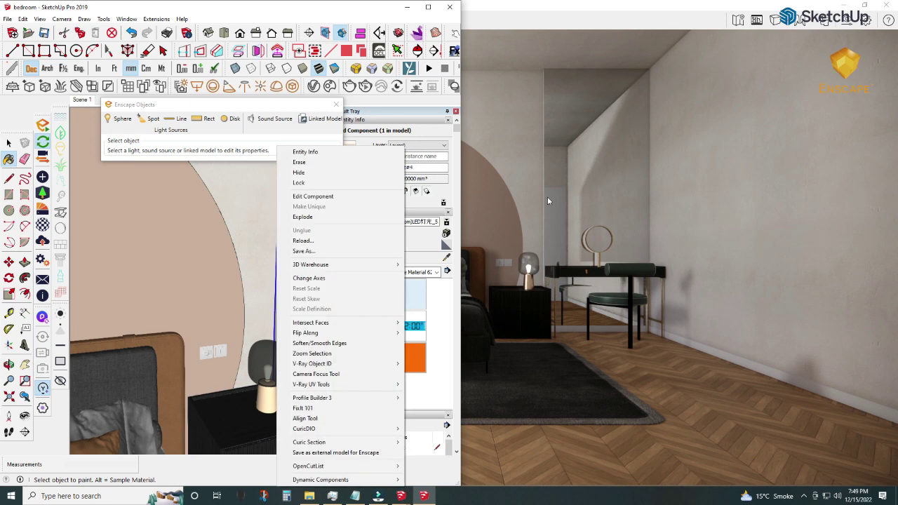
click(8, 143)
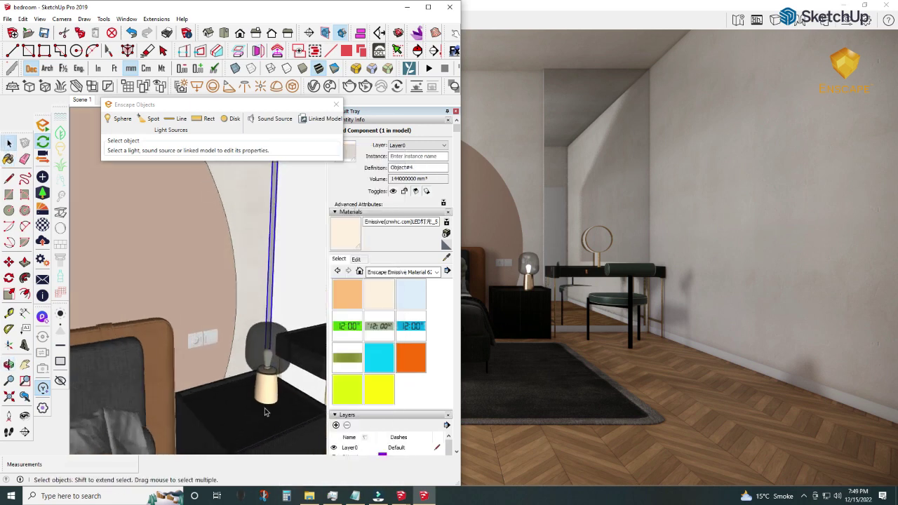
middle_drag(133, 305, 217, 437)
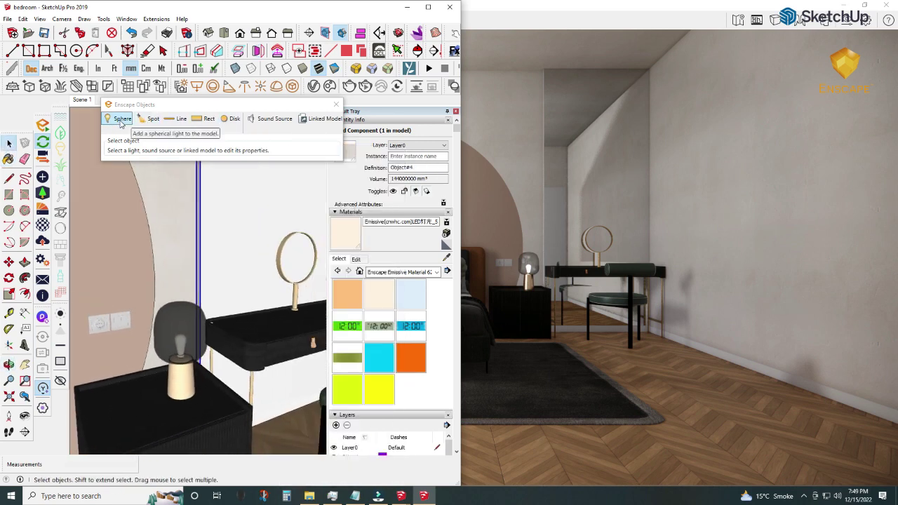
click(119, 118)
click(179, 340)
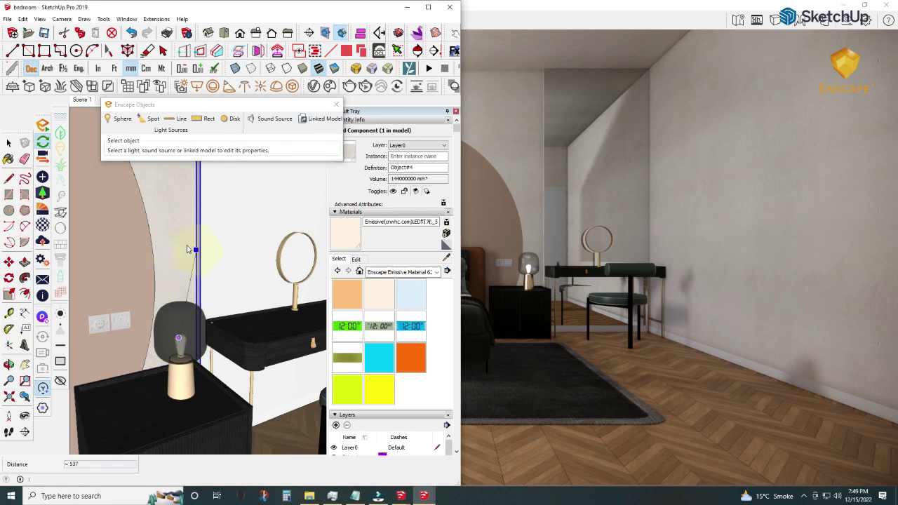
click(181, 336)
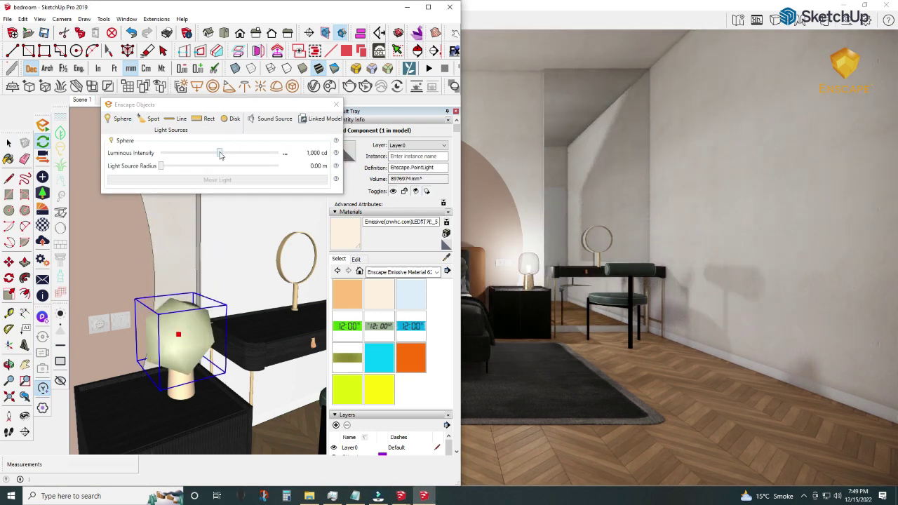
Reduce the lamp's sphere light to 280 cd and return to the full-screen Enscape render
drag(222, 154, 209, 155)
click(378, 301)
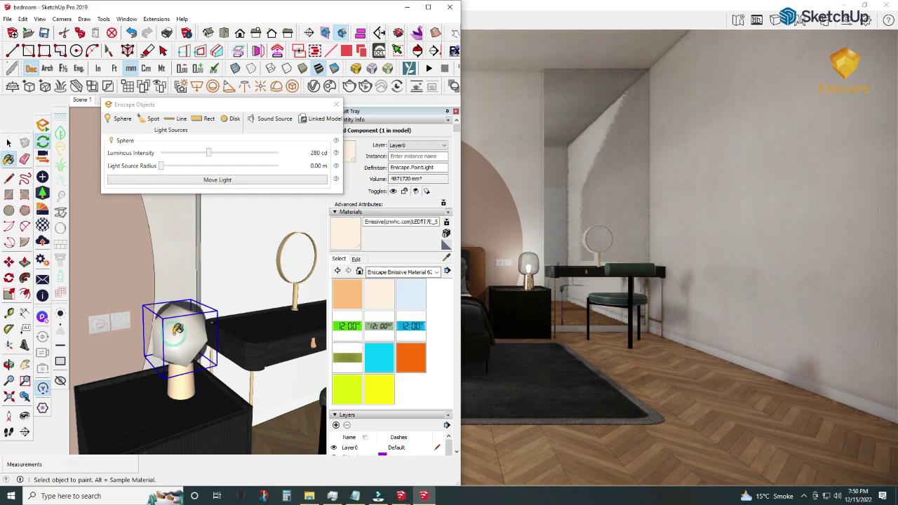
click(8, 144)
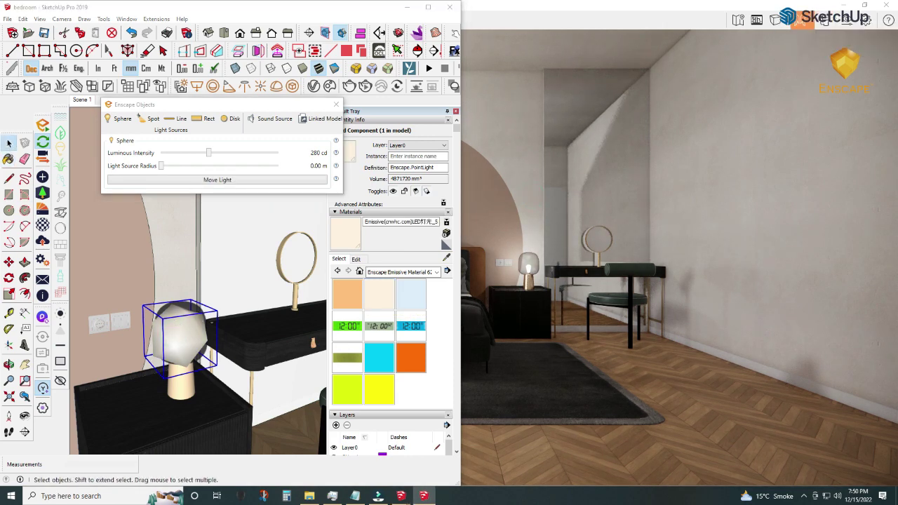
click(544, 239)
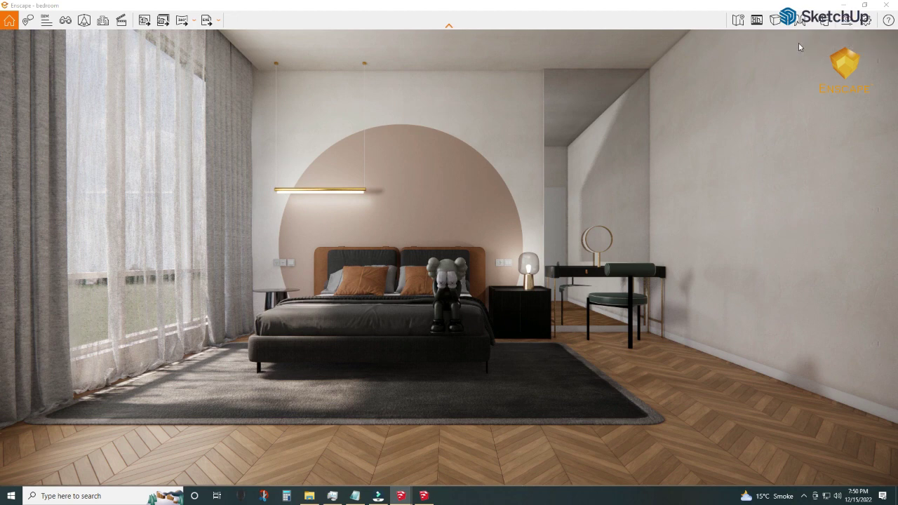
Brighten the skybox to 4,661.99 Lux in the Sky settings
click(866, 19)
click(258, 105)
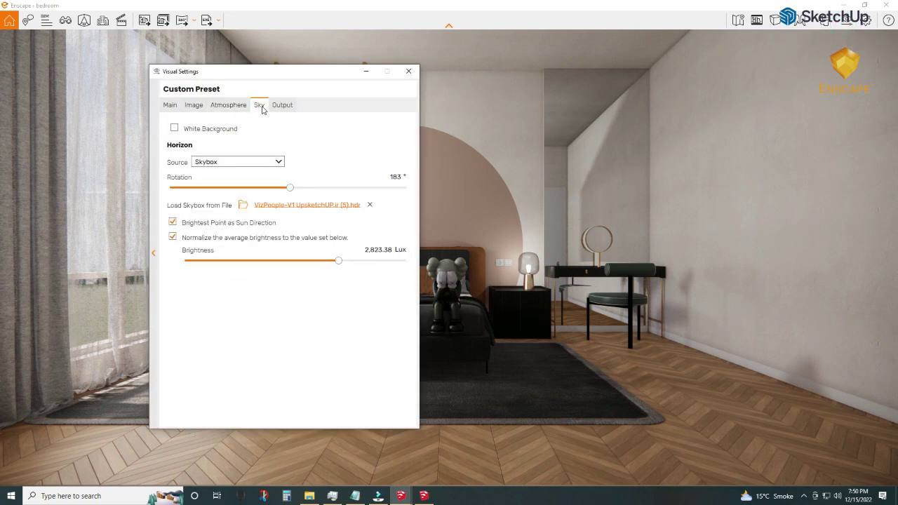
drag(336, 263, 346, 261)
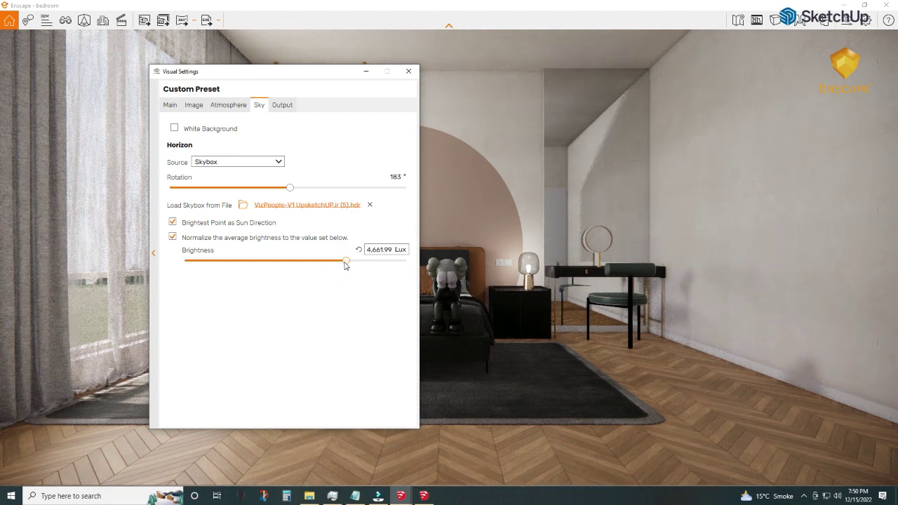
mouse_move(314, 72)
mouse_down()
mouse_move(169, 261)
mouse_move(559, 196)
mouse_move(691, 153)
mouse_move(644, 139)
mouse_up()
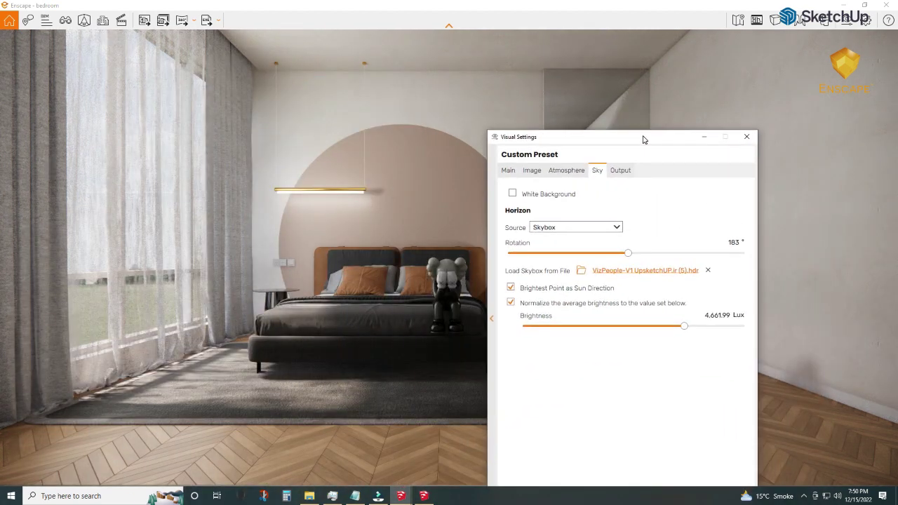
Set rendering quality to Ultra and exposure to 51%
click(557, 171)
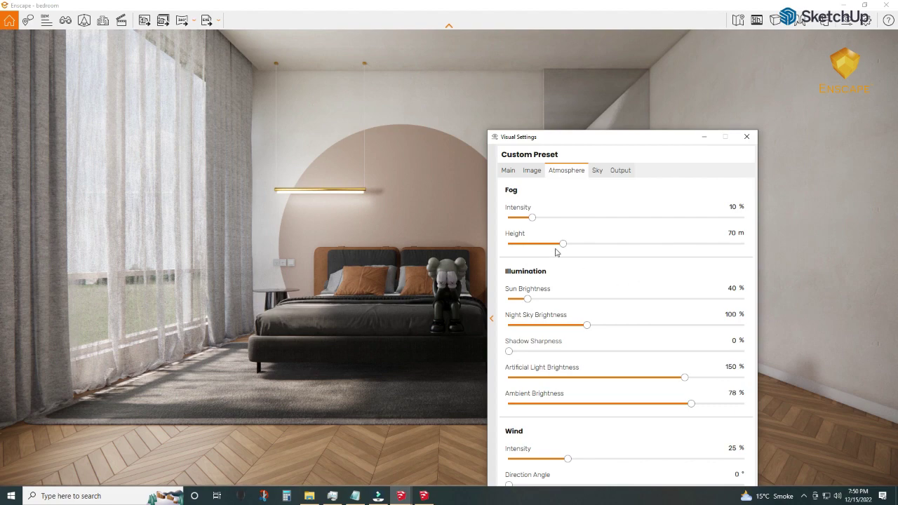
click(508, 171)
click(724, 449)
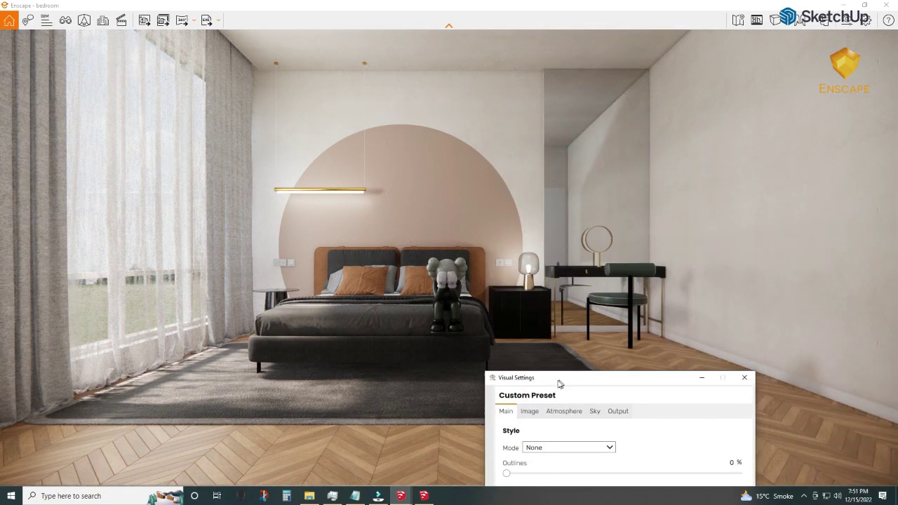
drag(561, 143, 492, 166)
drag(553, 342, 561, 344)
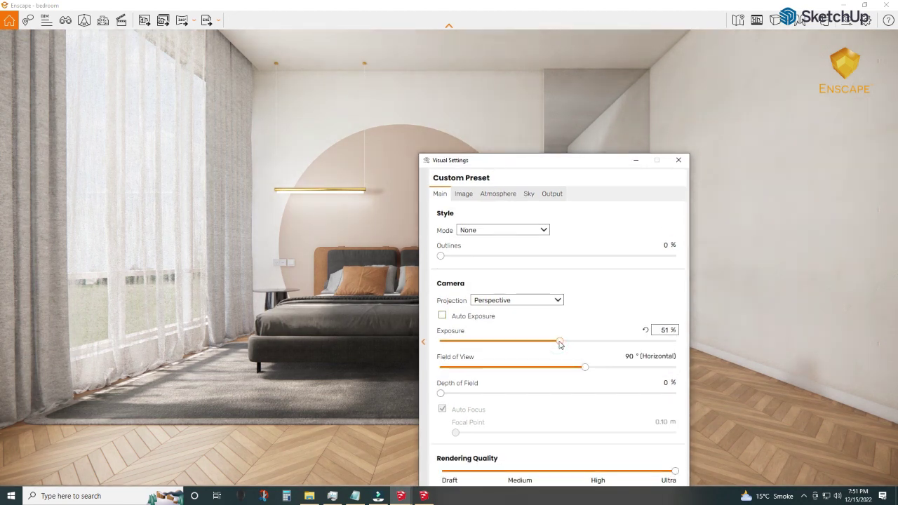
mouse_move(559, 164)
mouse_down()
mouse_move(418, 364)
mouse_move(545, 234)
mouse_up()
Set the image saturation to 105%
click(449, 263)
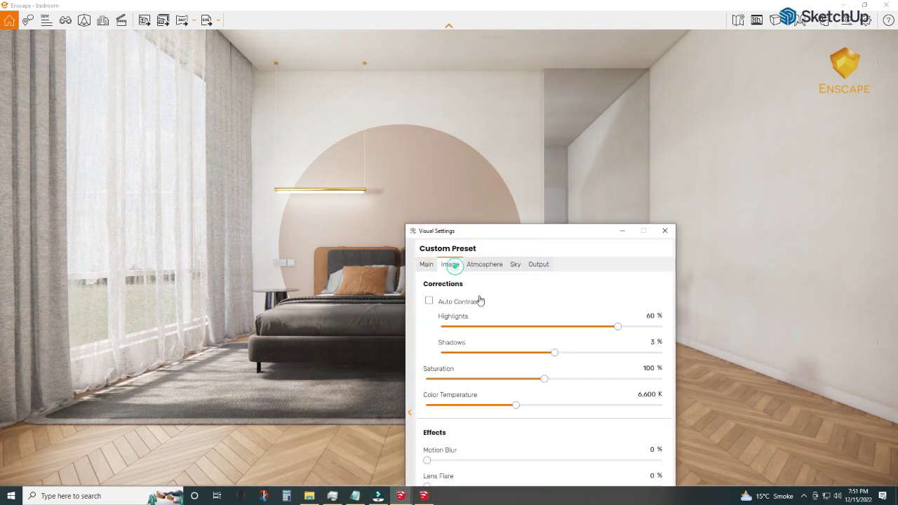
mouse_move(523, 406)
mouse_down()
mouse_move(462, 411)
mouse_move(562, 404)
mouse_up()
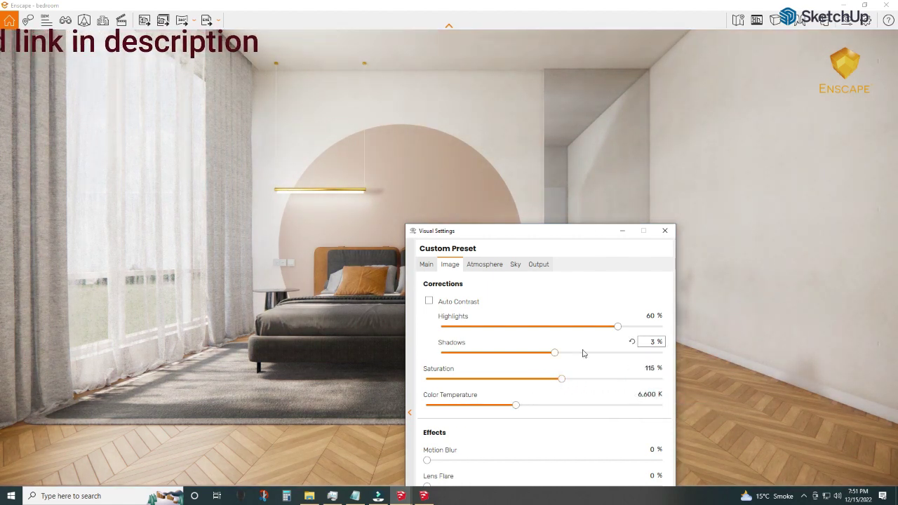
mouse_move(533, 230)
mouse_down()
mouse_move(383, 371)
mouse_move(454, 161)
mouse_move(400, 310)
mouse_up()
click(552, 298)
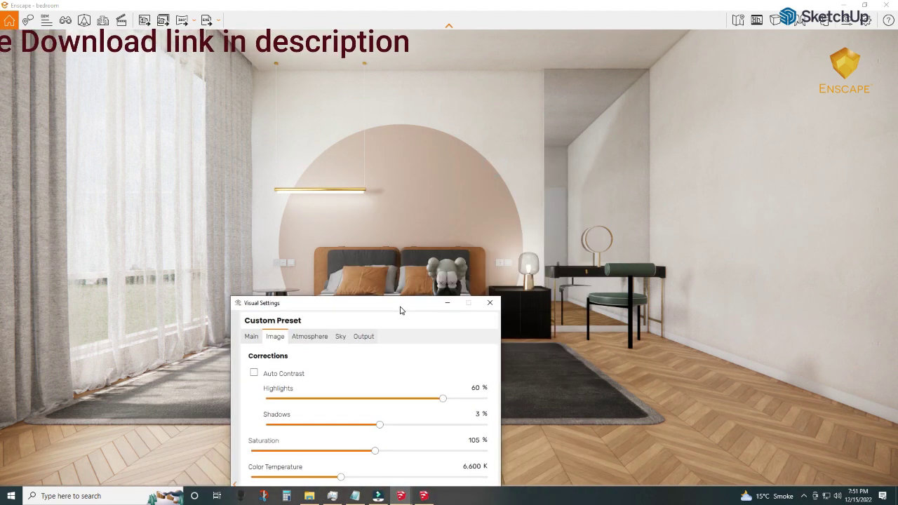
click(446, 304)
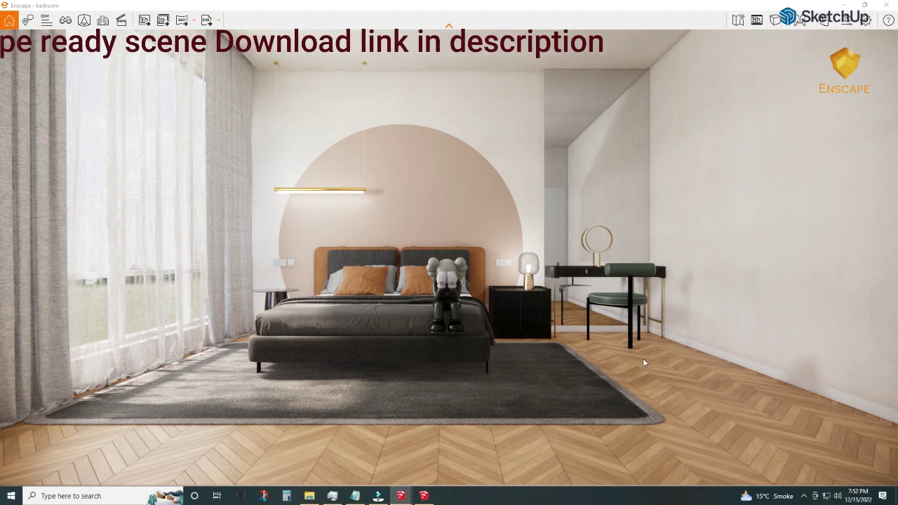
Bring back Visual Settings and show the Output resolution choices
click(377, 495)
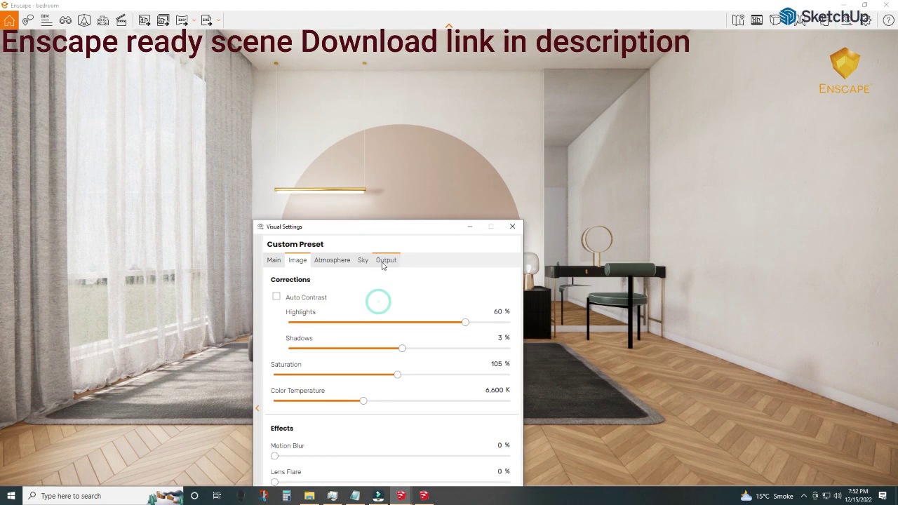
click(385, 260)
click(338, 296)
Choose Ultra HD output, then calculate 3840 × 1.5 = 5,760 and copy it
click(350, 347)
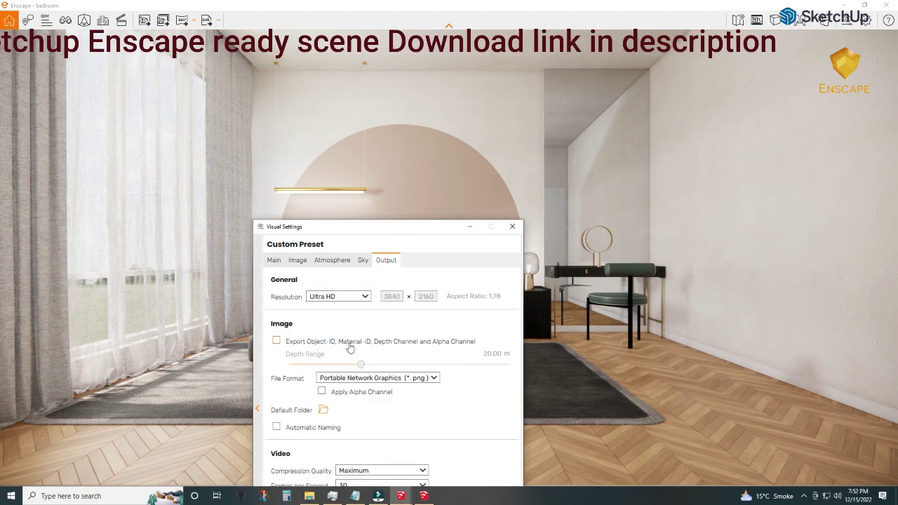
click(286, 496)
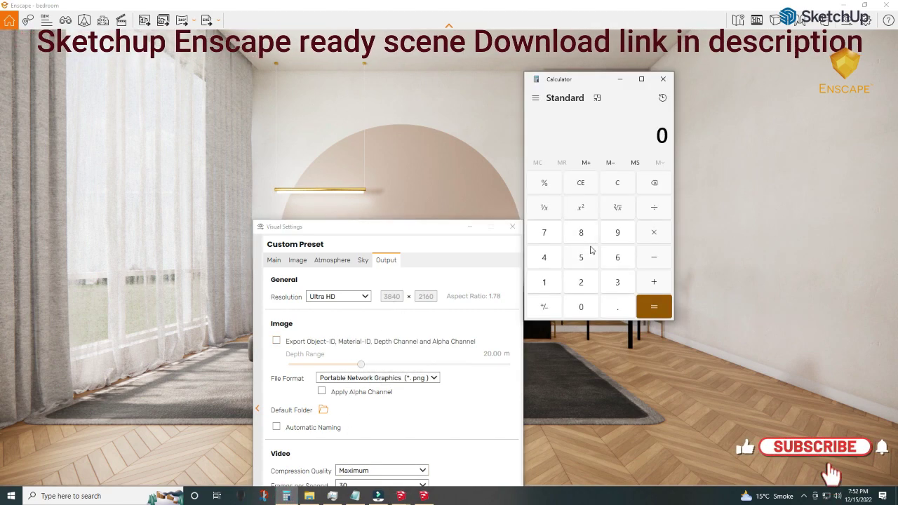
click(544, 257)
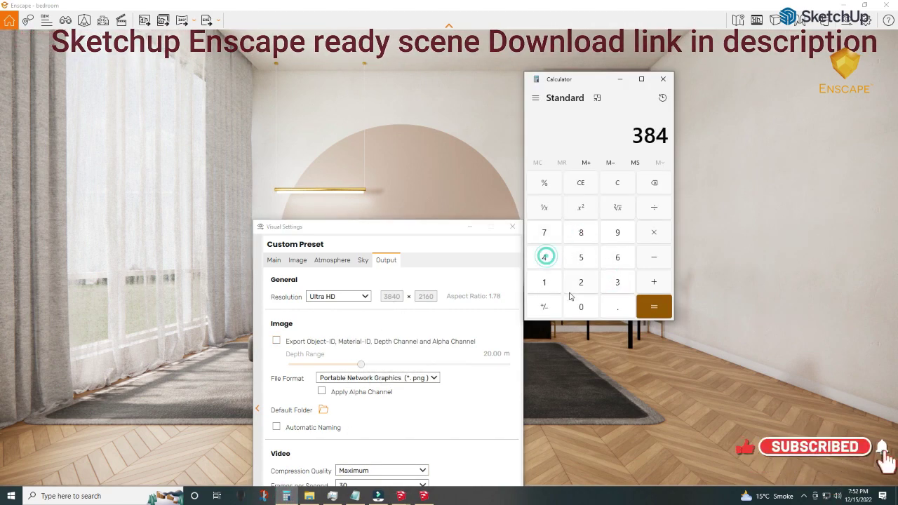
click(580, 306)
click(652, 232)
click(544, 282)
click(617, 307)
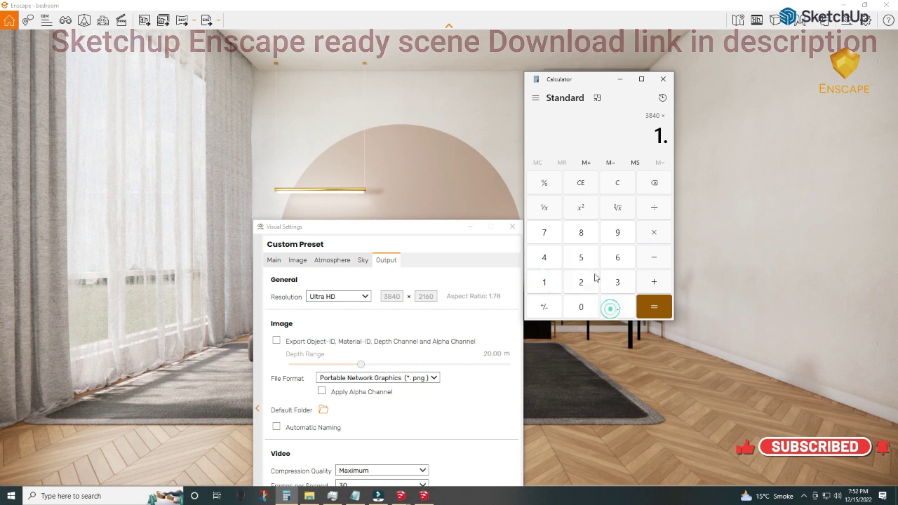
click(580, 256)
click(653, 307)
drag(615, 135, 670, 137)
right_click(670, 137)
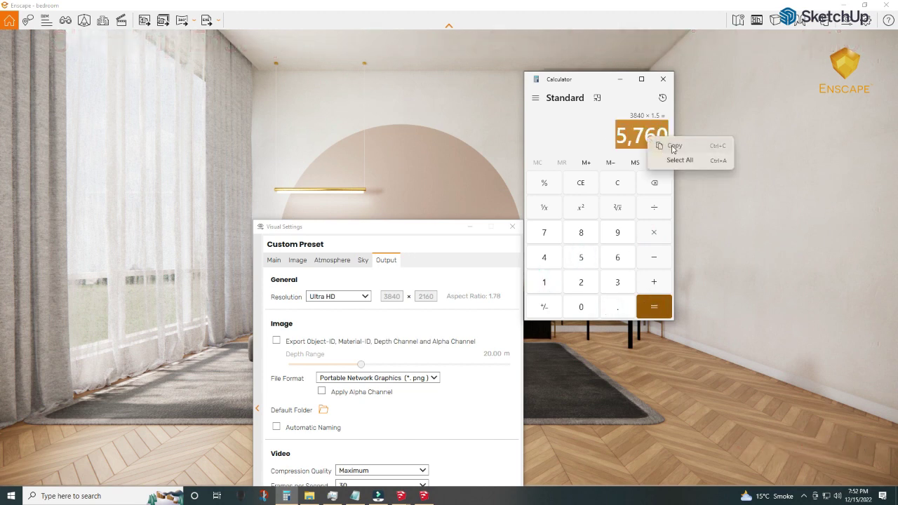
click(680, 144)
Switch to a custom output resolution of 5,760 × 3,240
click(363, 296)
click(329, 360)
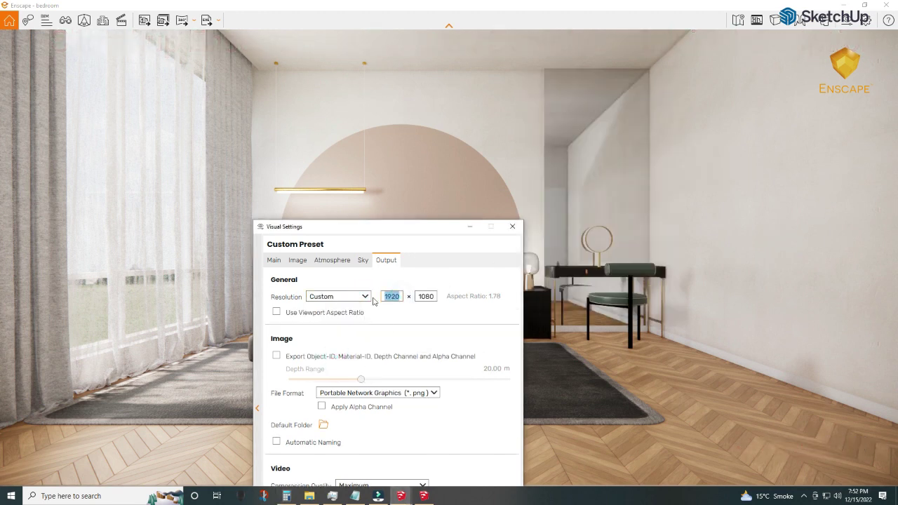
click(286, 496)
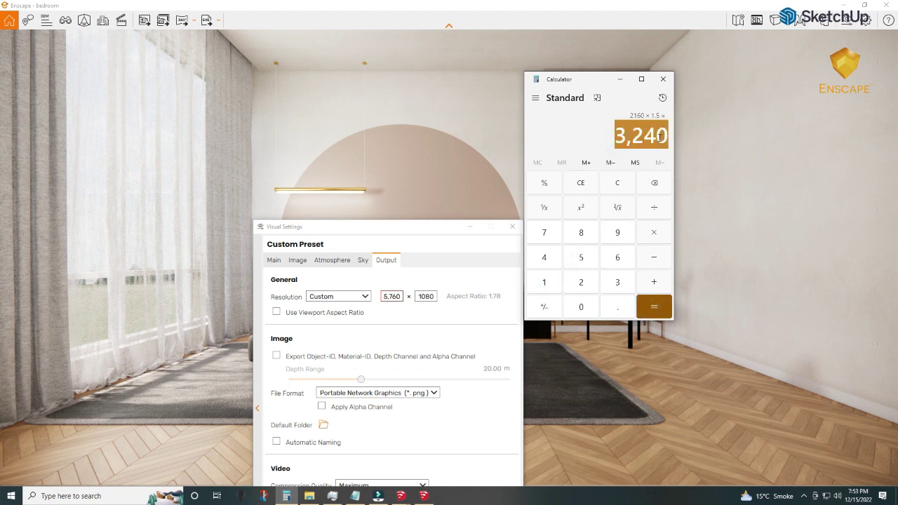
double_click(429, 295)
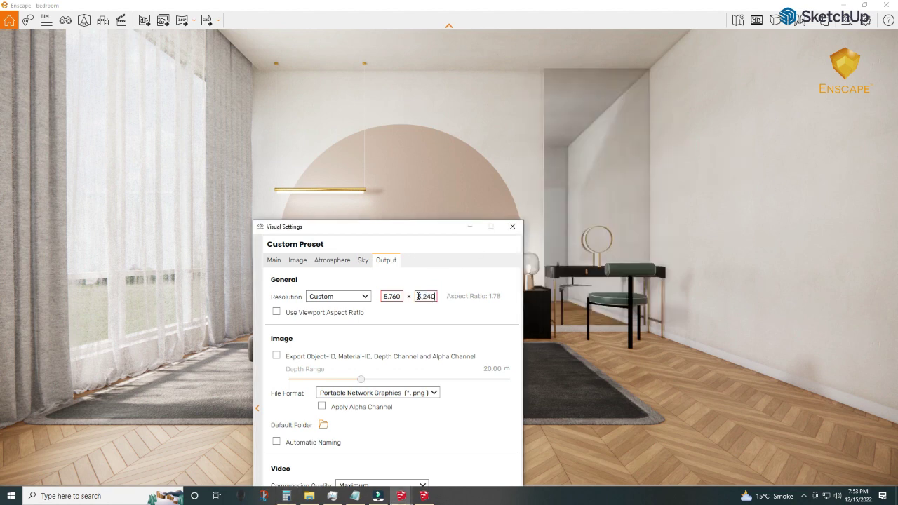
click(847, 25)
drag(443, 233, 727, 80)
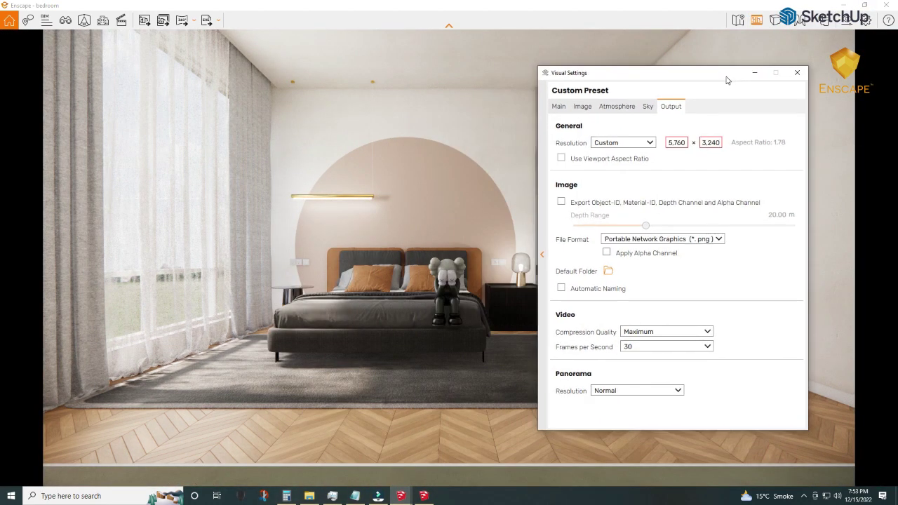
Leave Auto Contrast off and raise the image shadows to 16%
click(582, 105)
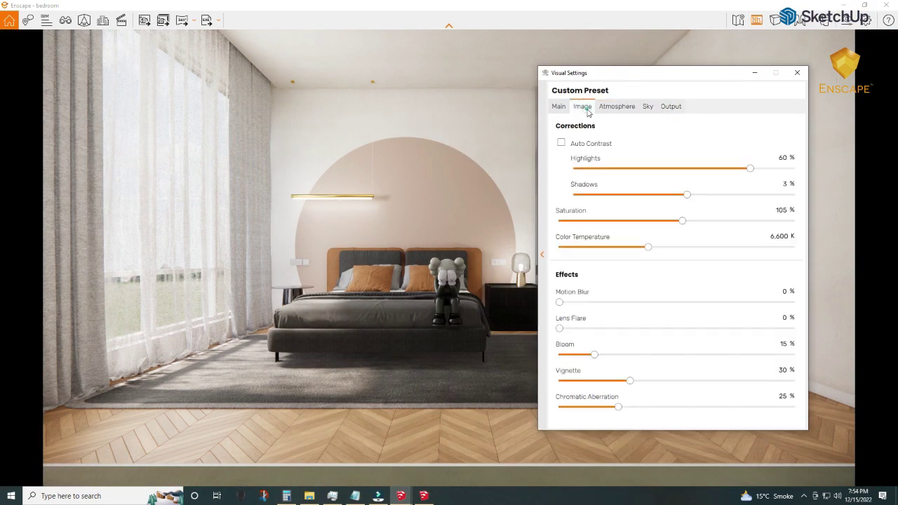
click(560, 144)
click(560, 143)
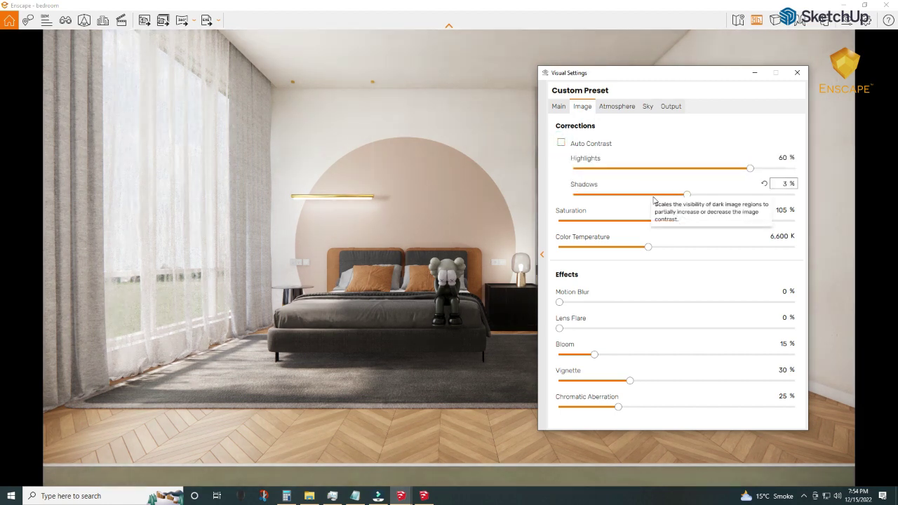
click(558, 106)
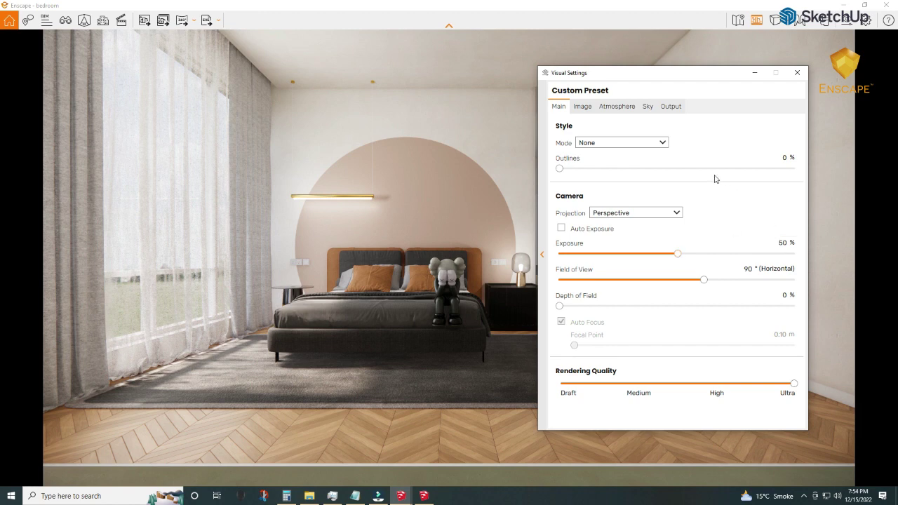
drag(726, 72, 437, 99)
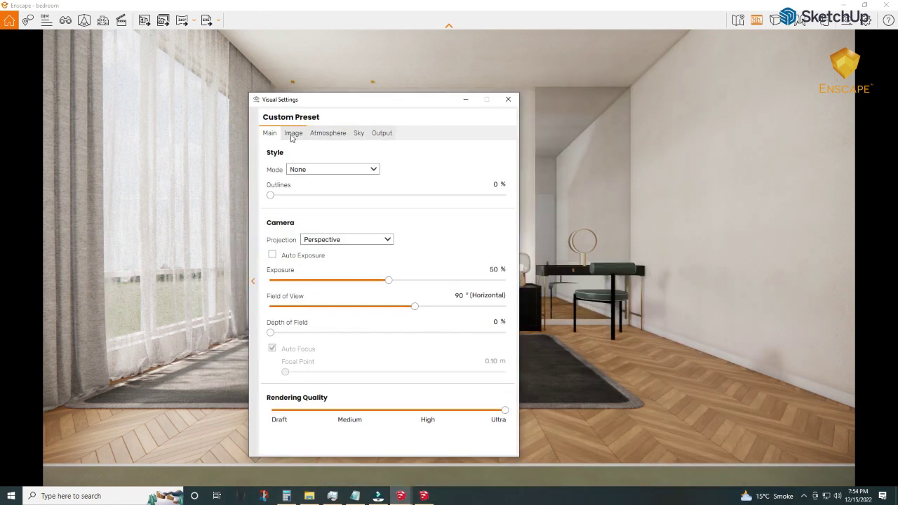
click(294, 133)
click(385, 221)
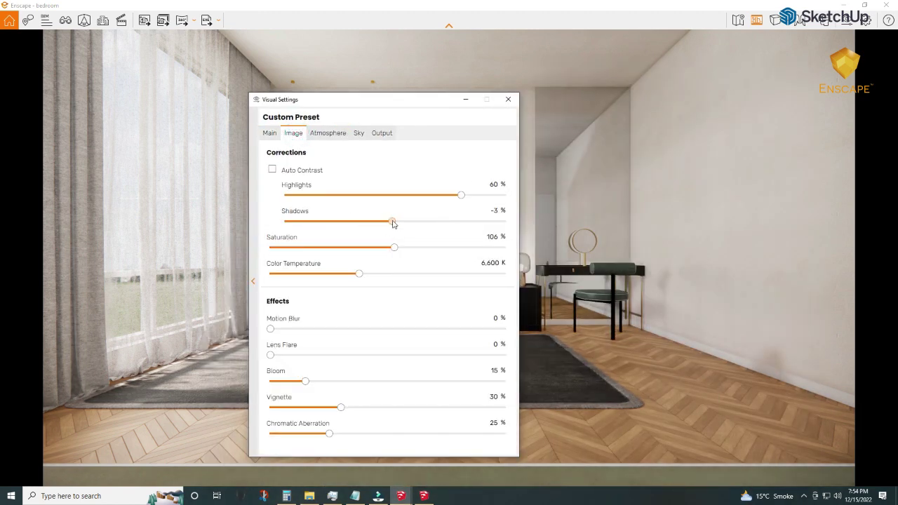
drag(361, 103, 119, 32)
mouse_move(152, 152)
mouse_down()
mouse_move(243, 161)
mouse_move(166, 162)
mouse_up()
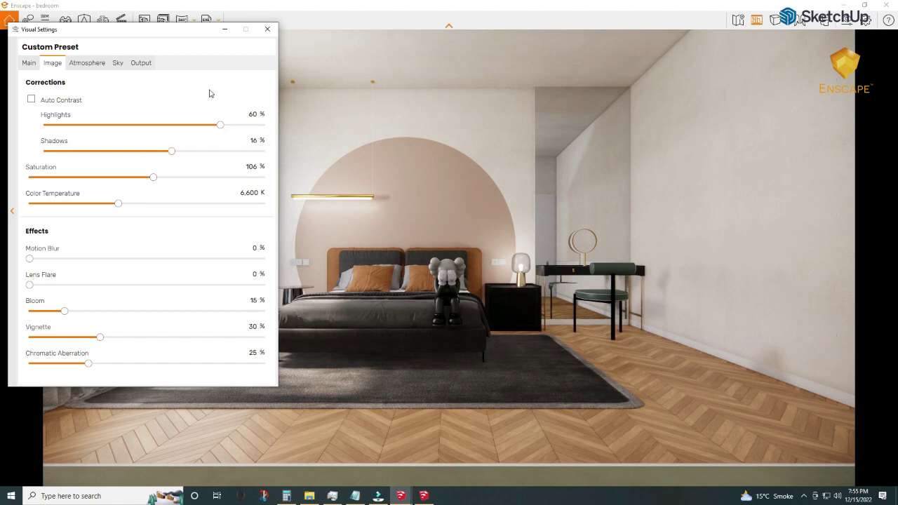
Hide the visual settings and move the camera closer to the bed
click(224, 29)
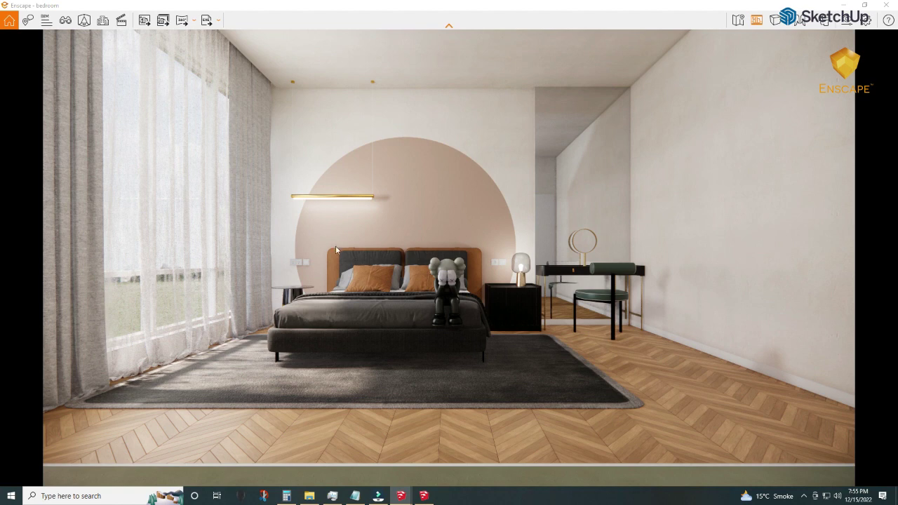
scroll(338, 244, up, 1)
scroll(339, 244, up, 1)
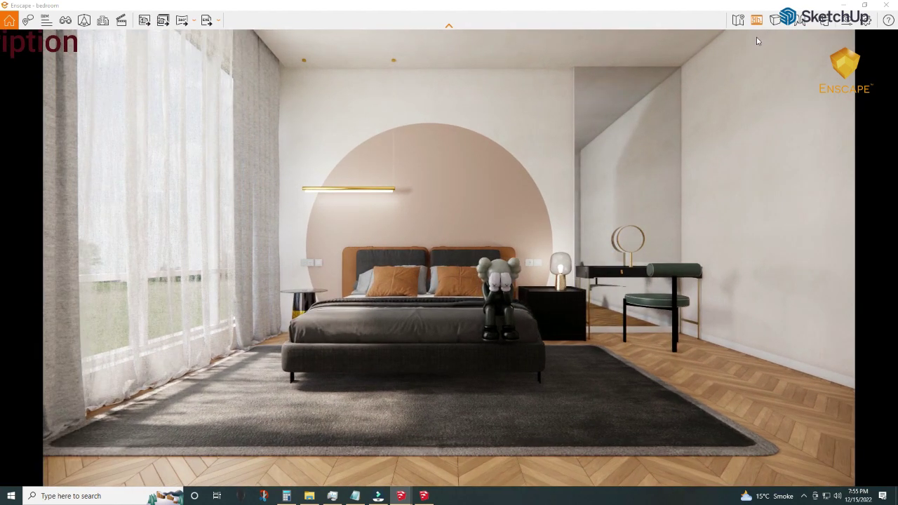
Export a screenshot of the bedroom view, then jump to the saved Scene 1 view
click(140, 21)
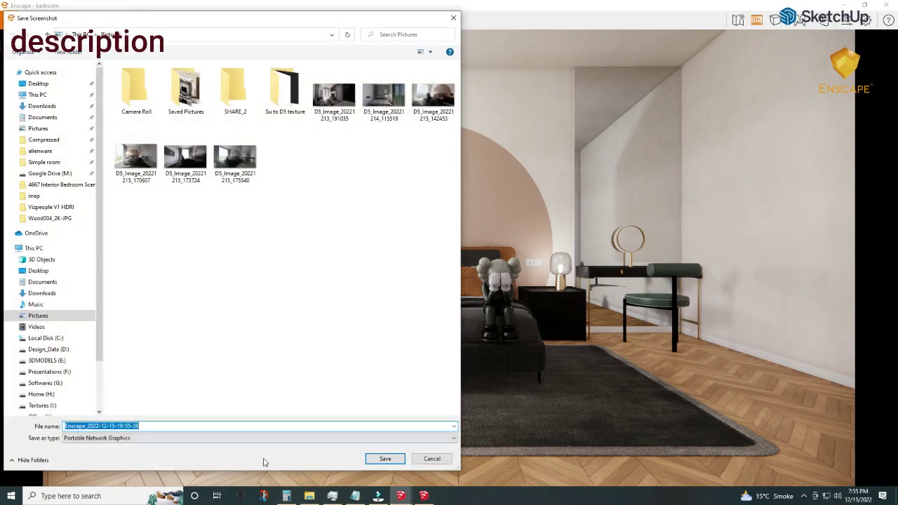
click(379, 460)
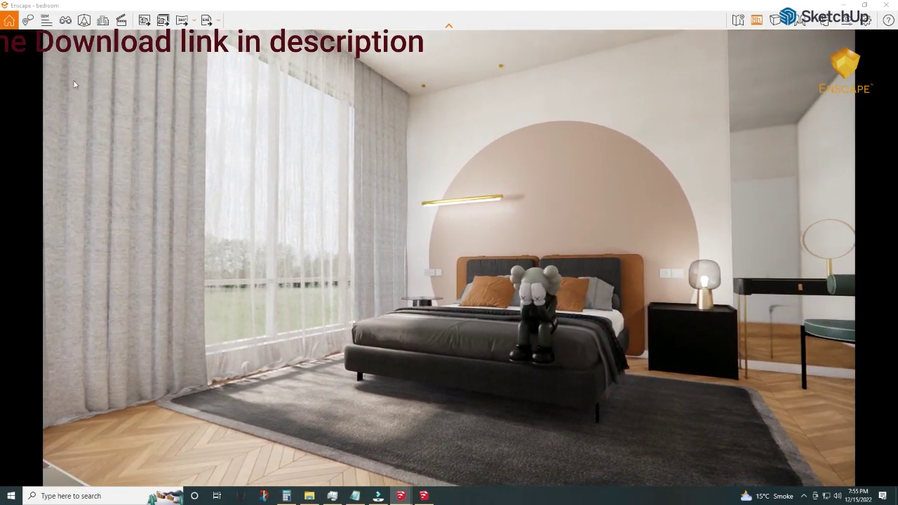
click(66, 20)
click(29, 131)
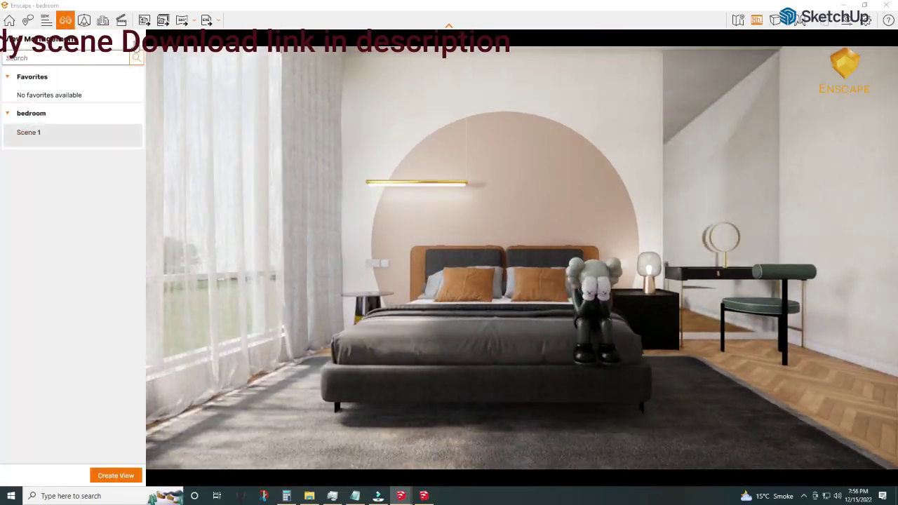
click(65, 20)
Set the camera projection to Two-Point and export a screenshot of Scene 1
click(121, 20)
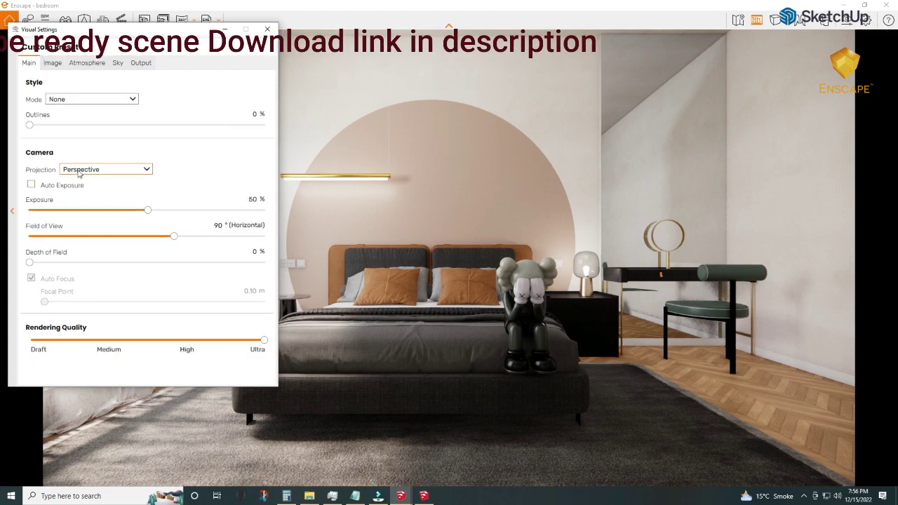
click(80, 173)
click(74, 187)
click(121, 19)
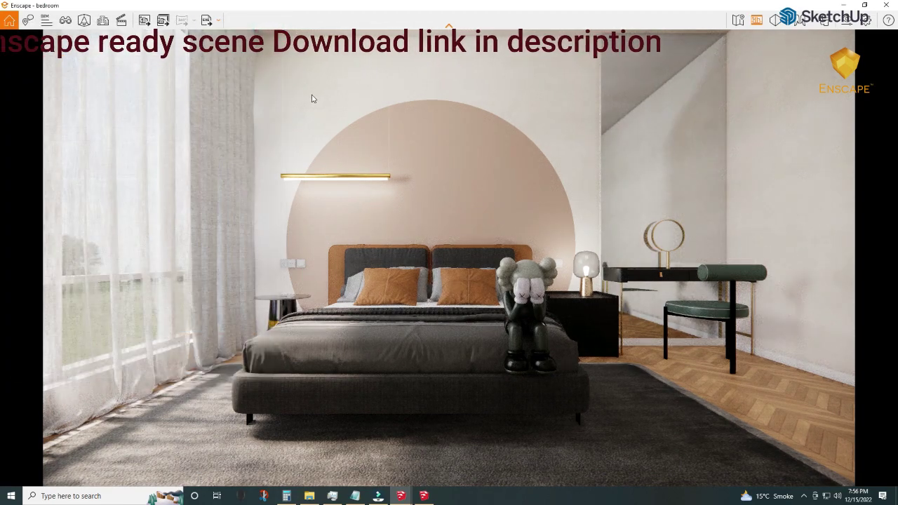
click(144, 21)
click(384, 456)
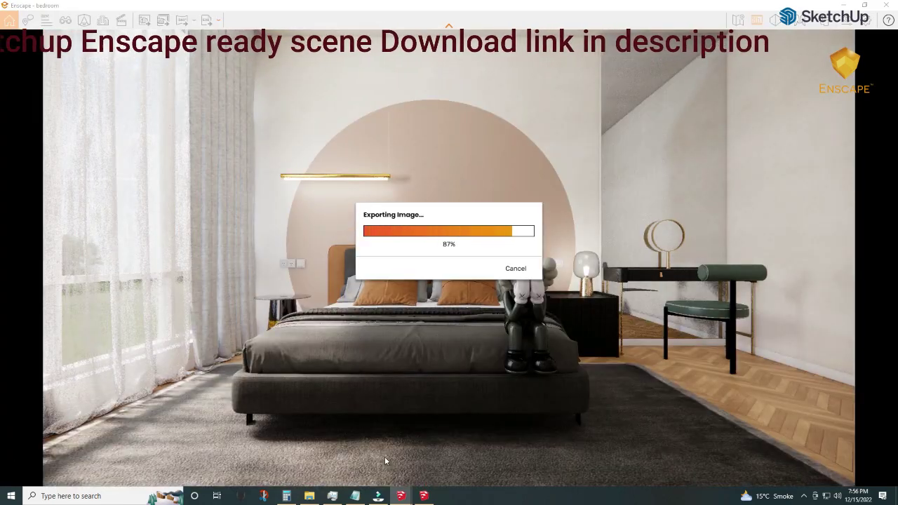
Move the camera closer to the bed and reopen the projection choices
scroll(384, 406, up, 3)
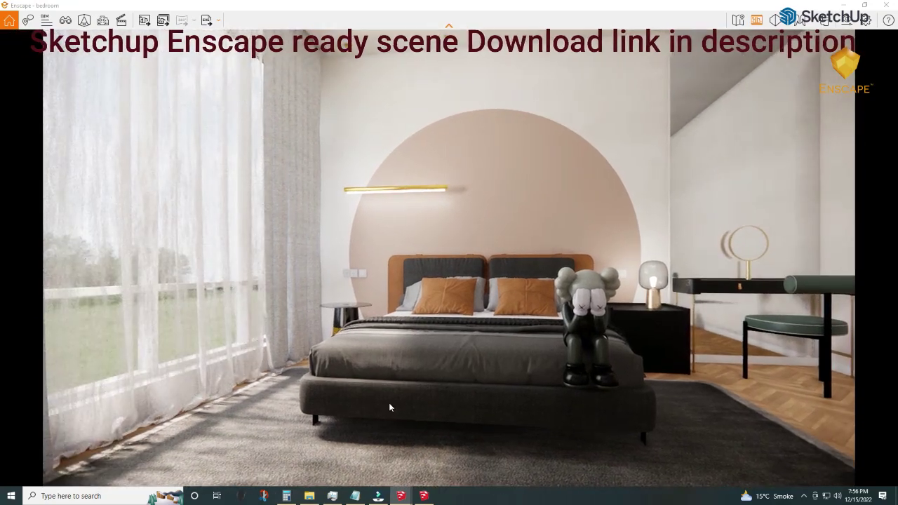
click(121, 20)
click(106, 169)
Switch the camera projection from Perspective to Two-Point in Visual Settings
click(79, 179)
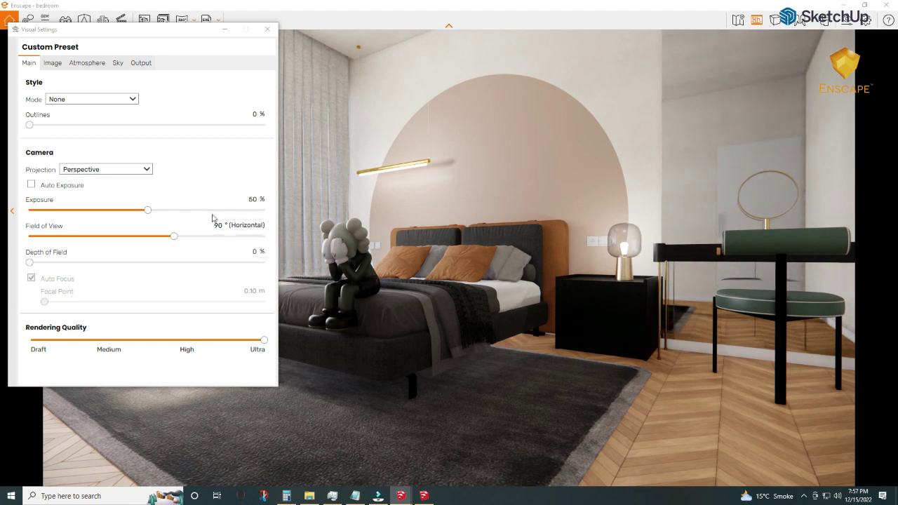
click(423, 496)
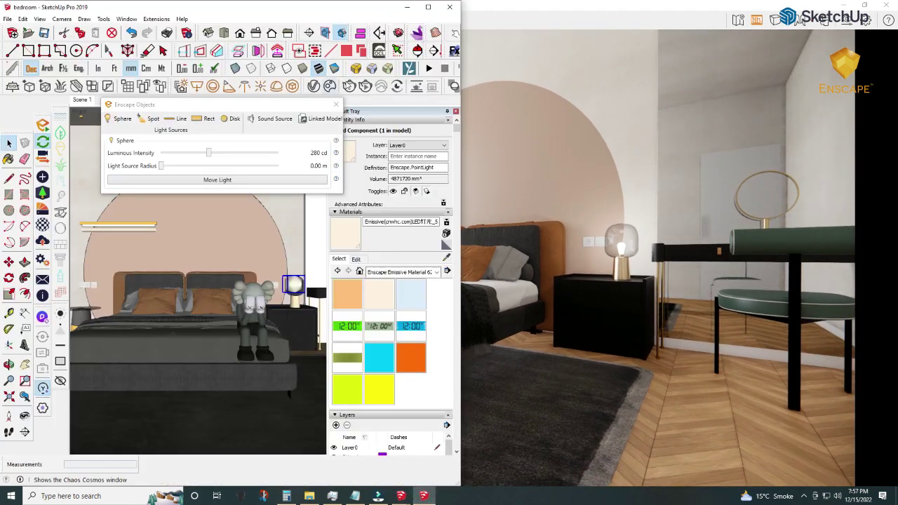
click(423, 495)
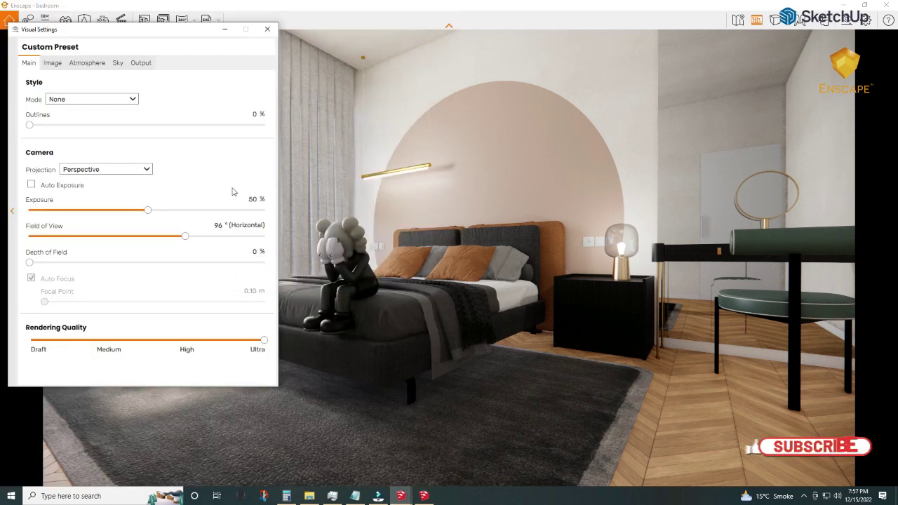
click(225, 29)
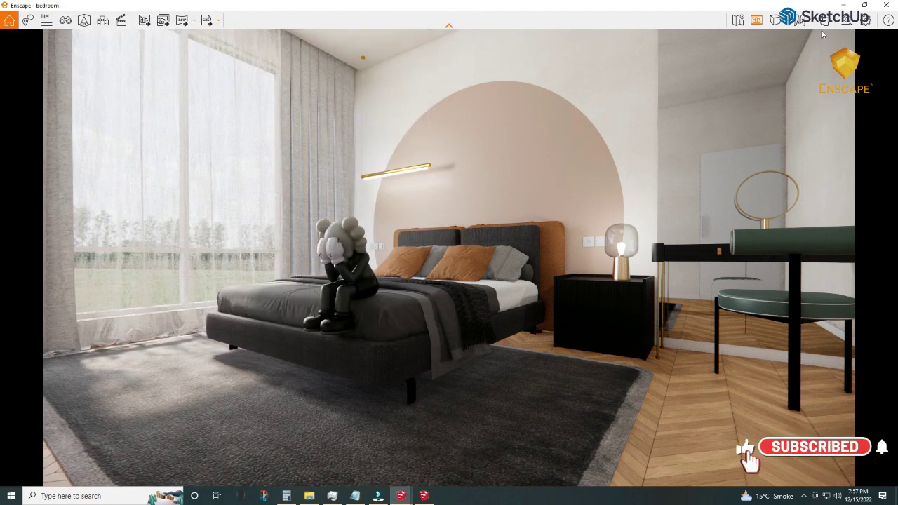
click(225, 29)
click(105, 168)
click(130, 190)
click(225, 30)
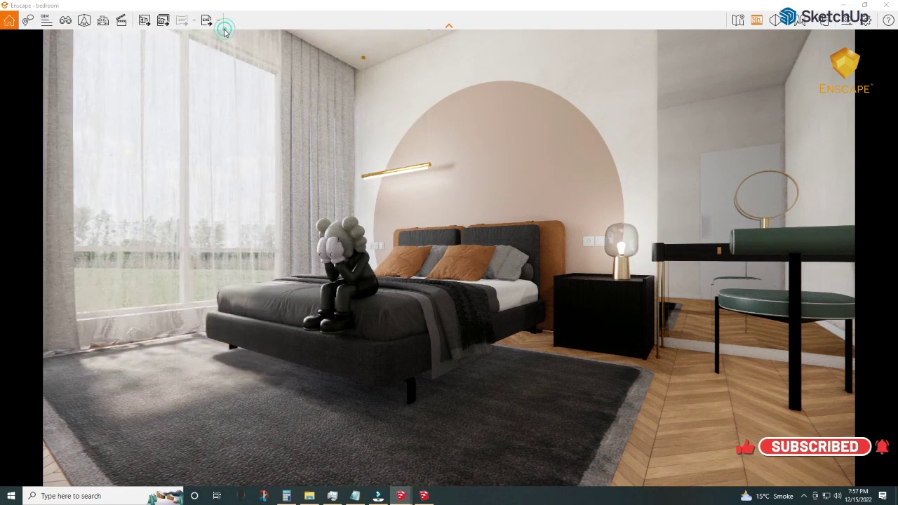
Reposition the camera right, back and slightly left, and review image and atmosphere settings
key(d)
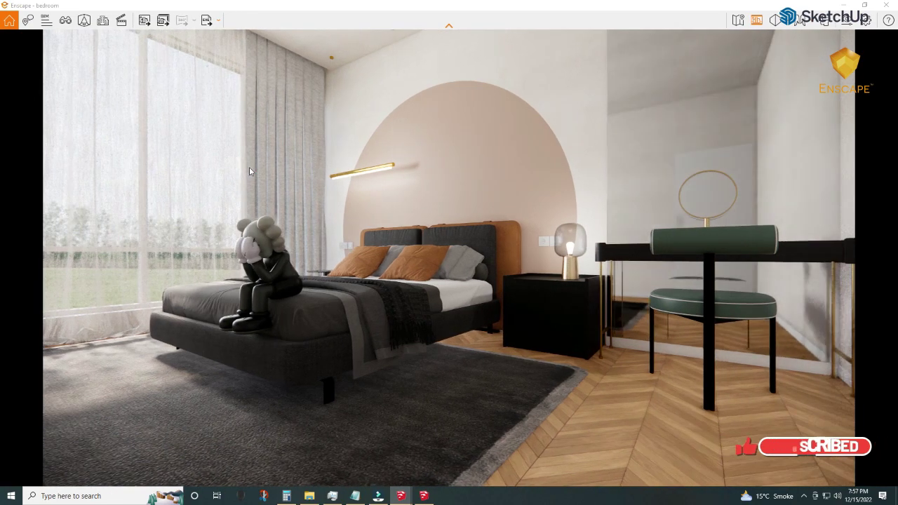
key(s)
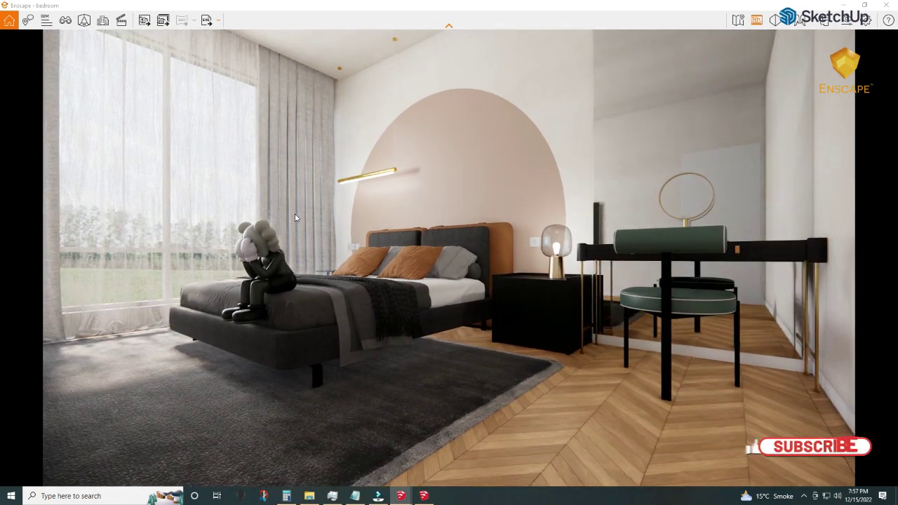
key(a)
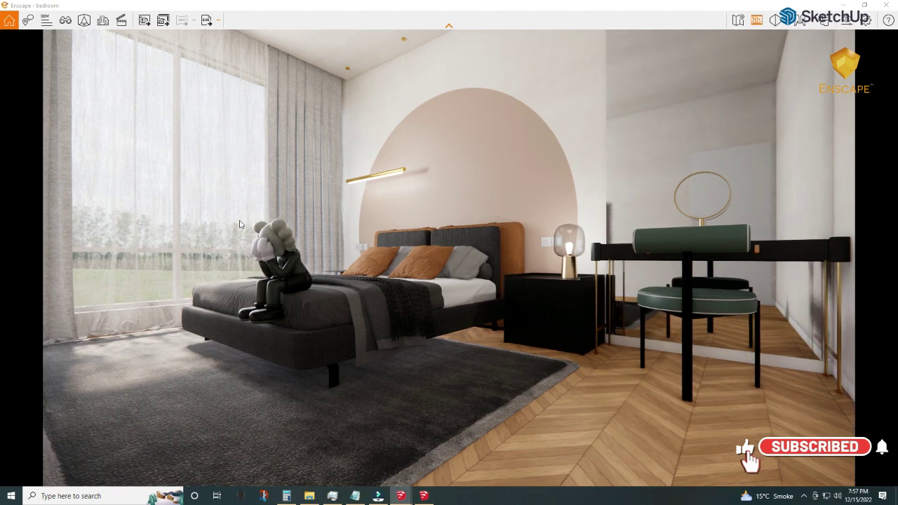
click(800, 20)
click(56, 64)
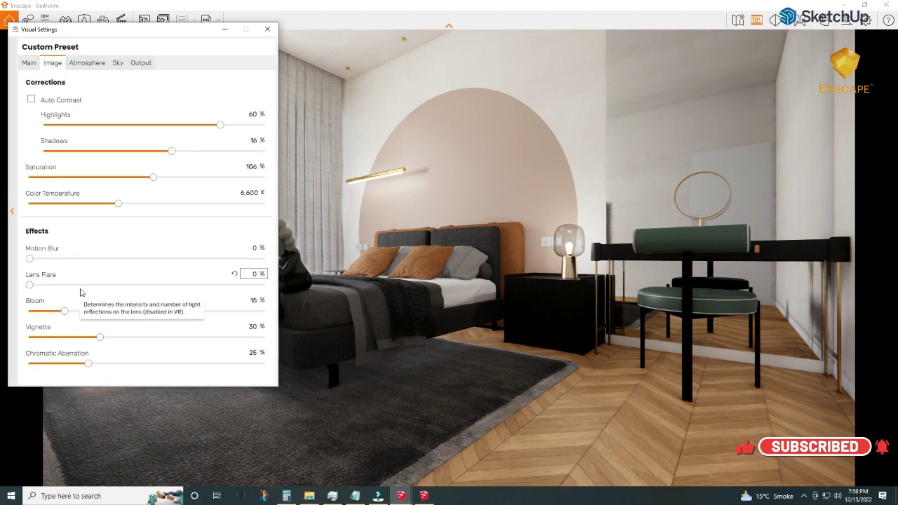
click(88, 68)
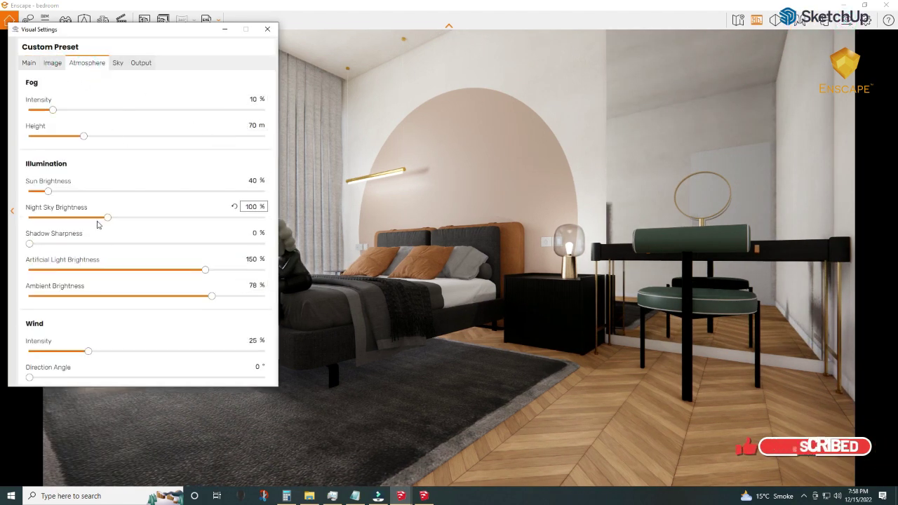
click(225, 29)
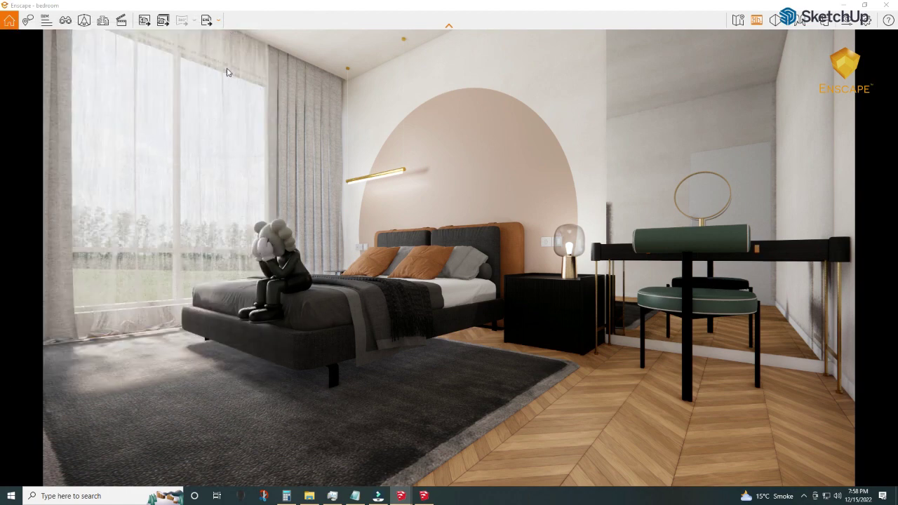
Save a screenshot of this view, then begin turning the camera toward the bed
click(143, 19)
click(384, 458)
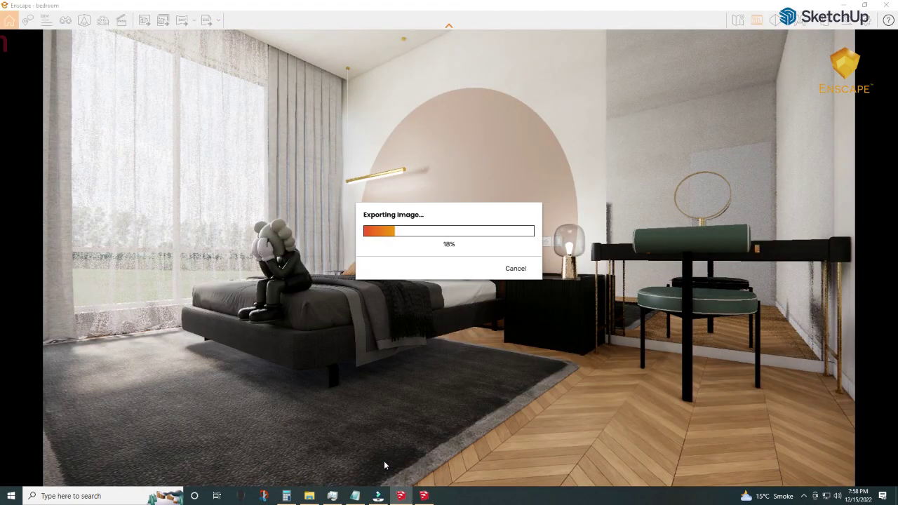
right_click(357, 343)
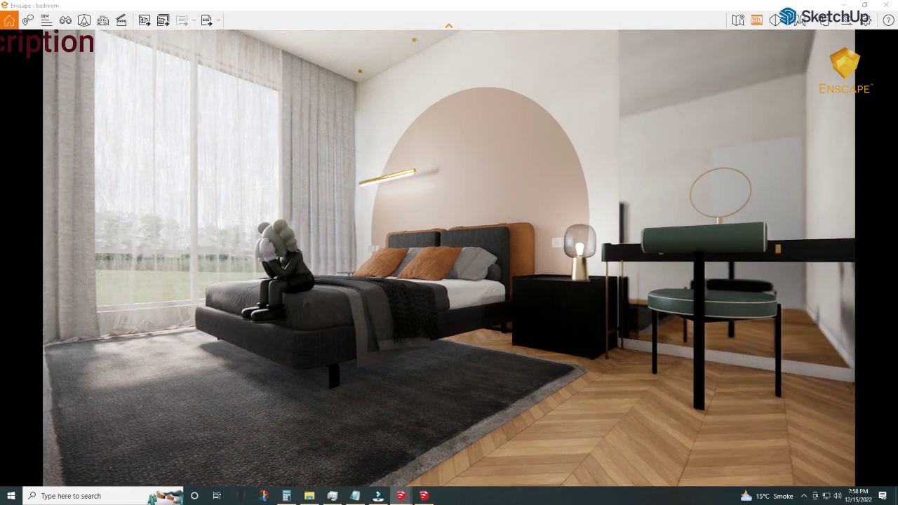
Turn the camera to look along the bed toward the window and adjust the field of view
drag(357, 343, 295, 343)
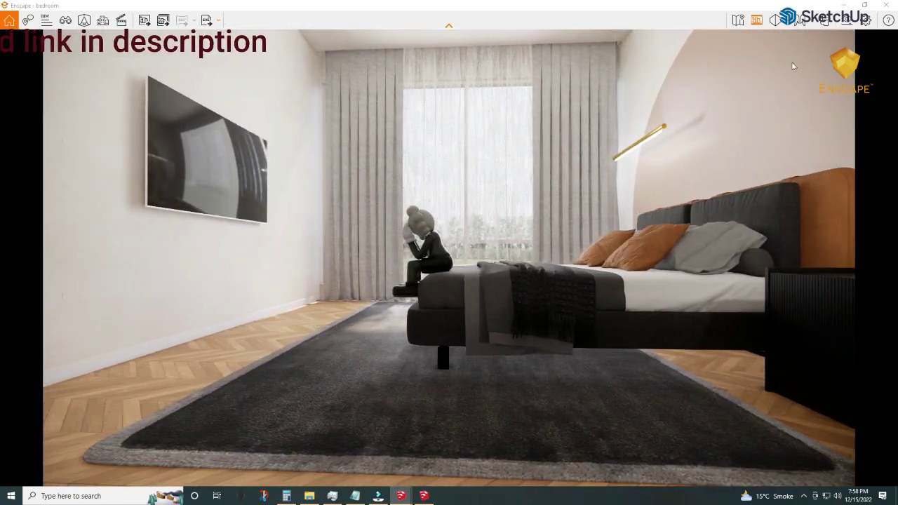
click(756, 19)
click(28, 62)
click(207, 228)
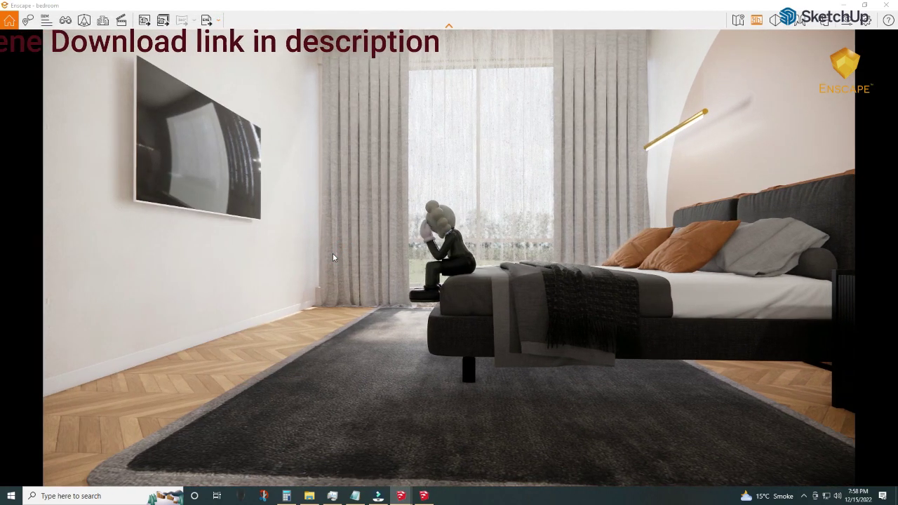
click(332, 254)
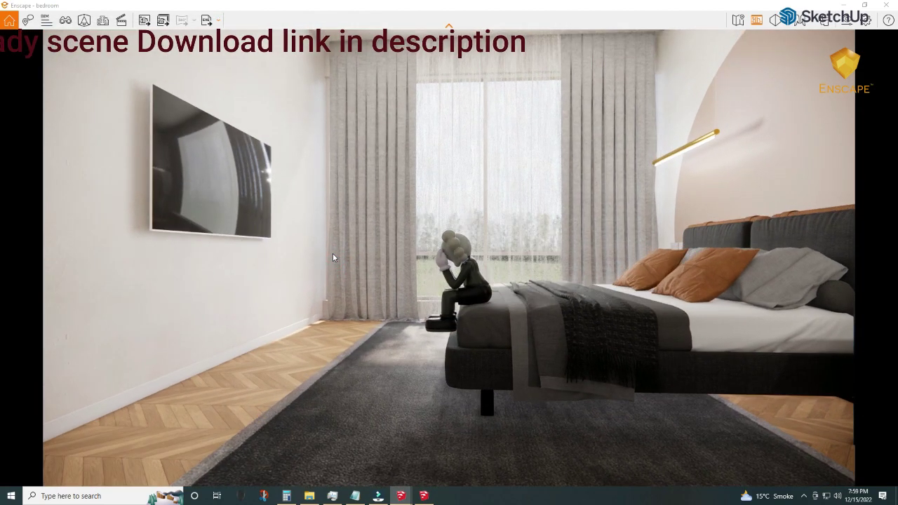
Lower artificial light brightness to 140% and set sky brightness to 3,516.07 lux
click(847, 24)
click(75, 63)
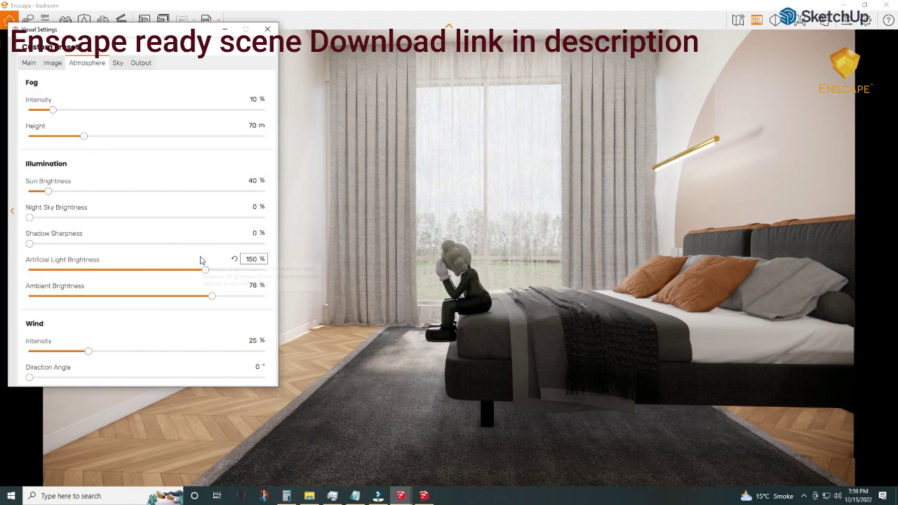
drag(200, 261, 193, 270)
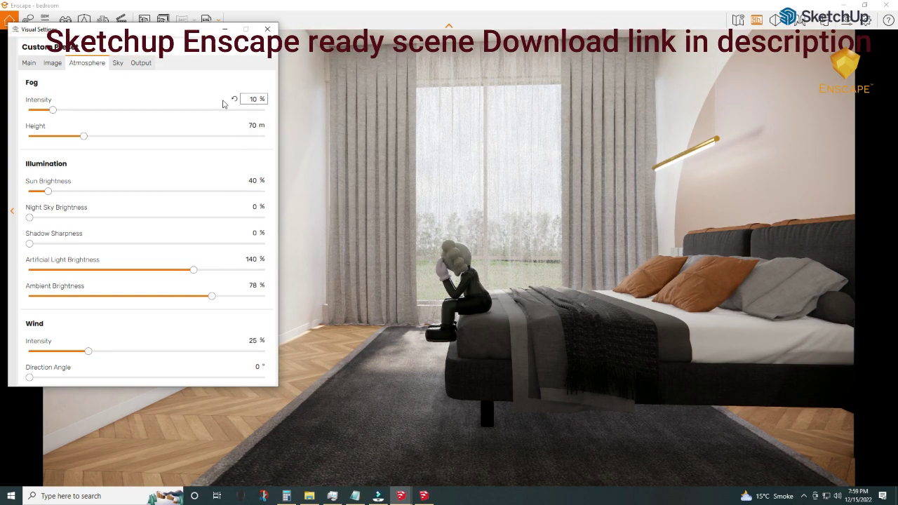
click(118, 62)
drag(203, 218, 201, 221)
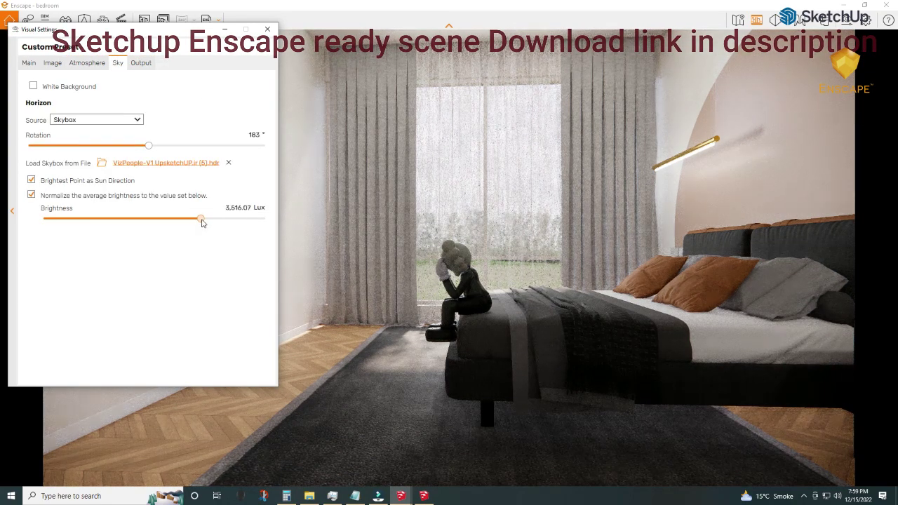
click(315, 286)
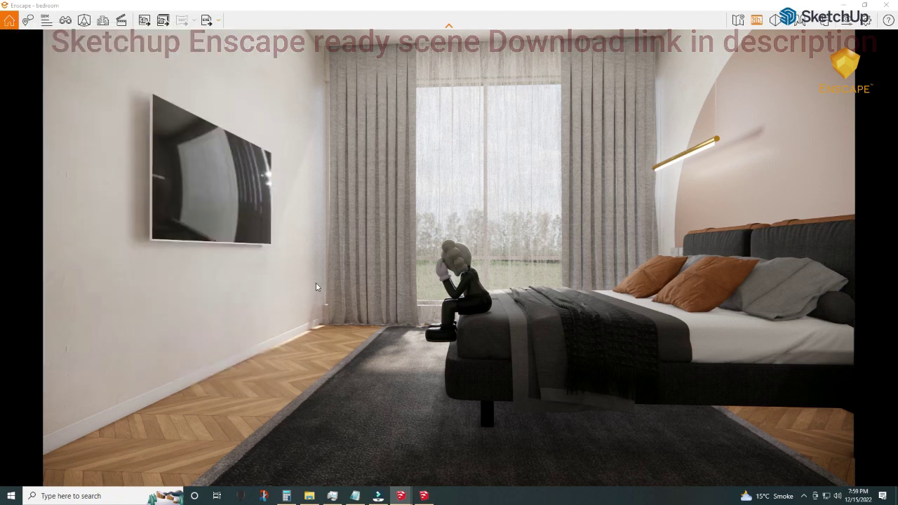
Nudge the camera, set Two-Point projection, and save the bed view as a PNG screenshot
key(d)
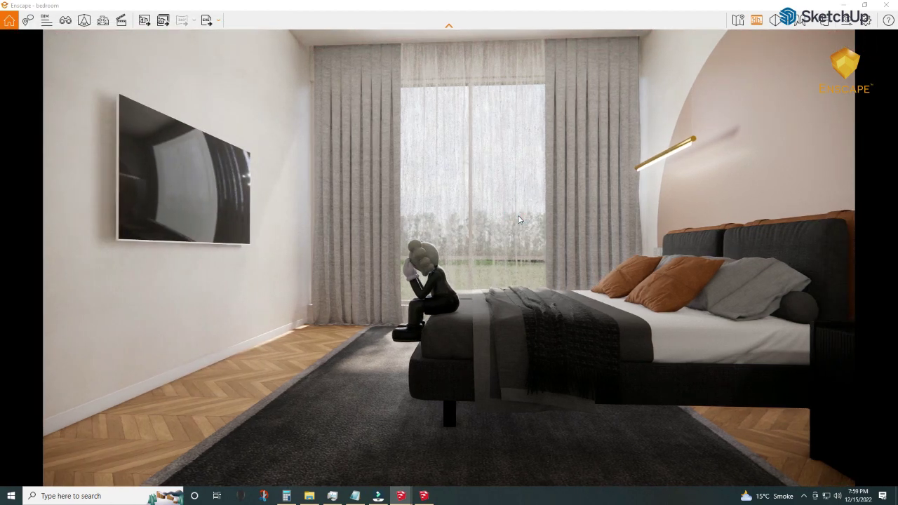
key(a)
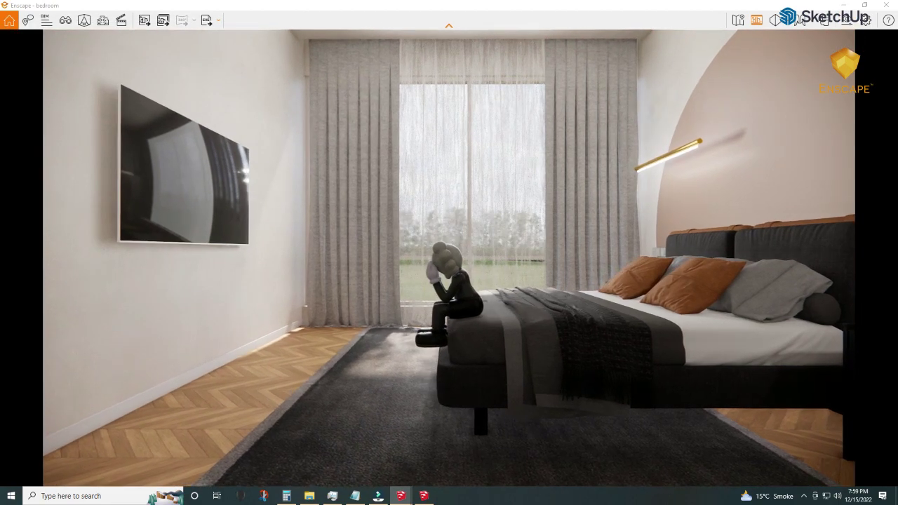
click(847, 20)
click(29, 63)
click(106, 169)
click(84, 180)
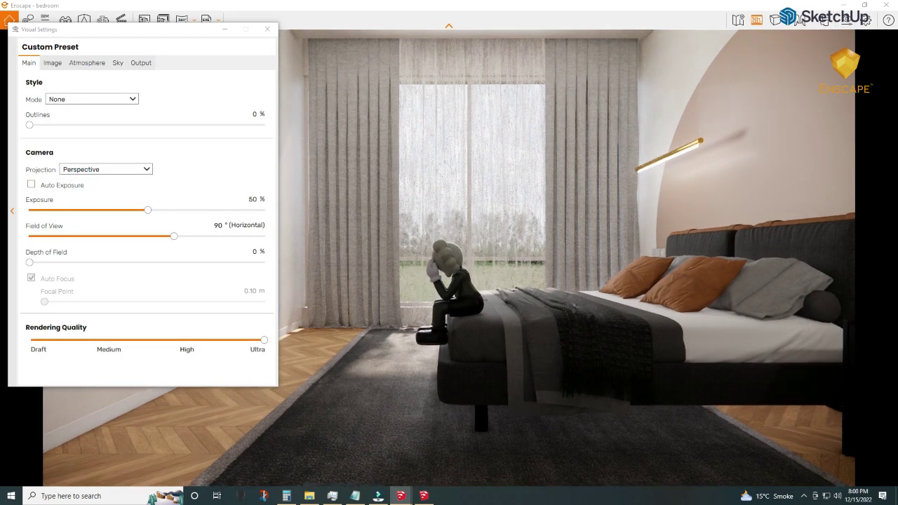
click(106, 169)
click(124, 191)
click(224, 29)
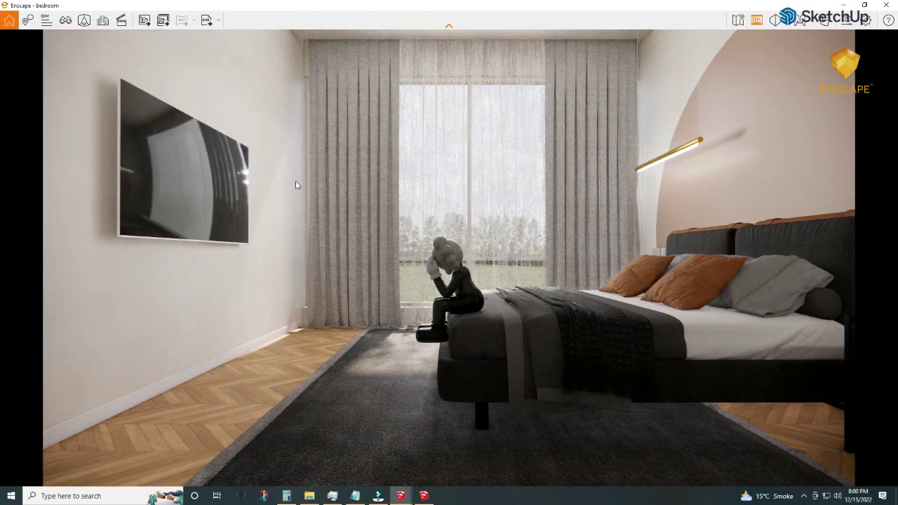
click(144, 20)
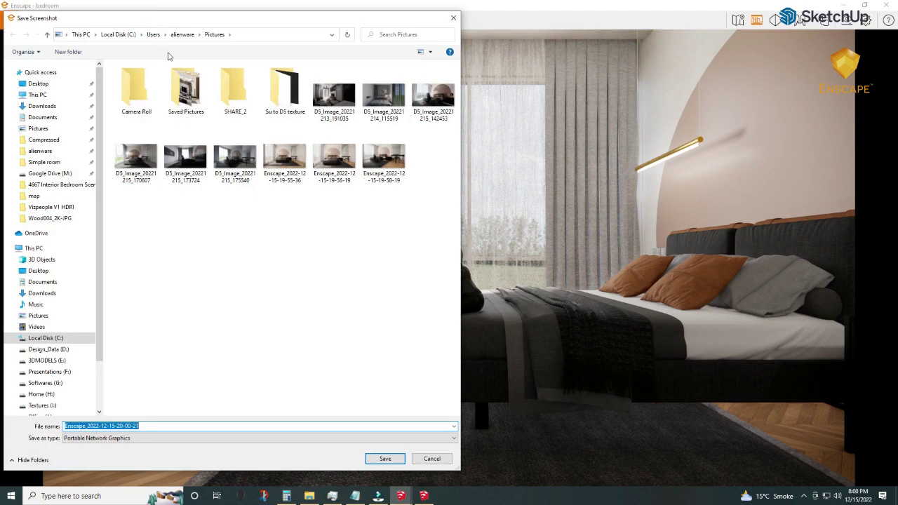
click(384, 459)
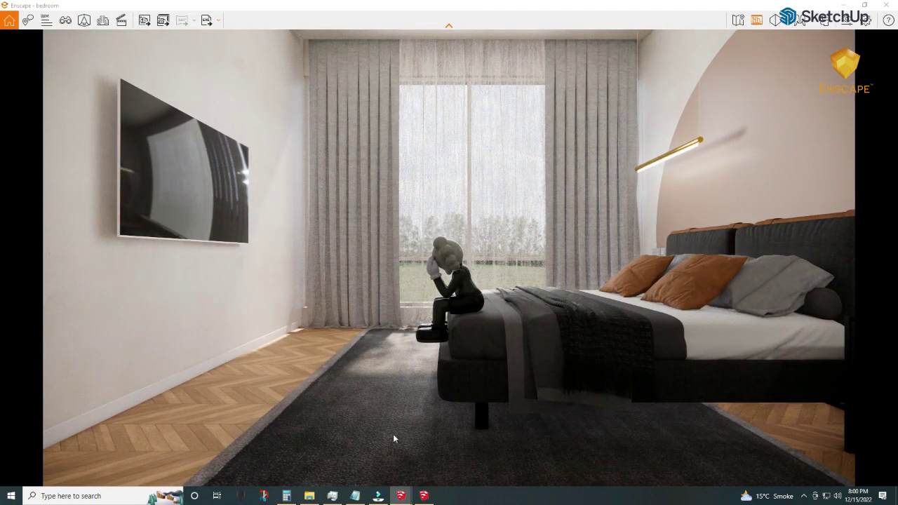
Fly the camera across to the nightstand and lamp, keeping the projection on Two-Point
key(d)
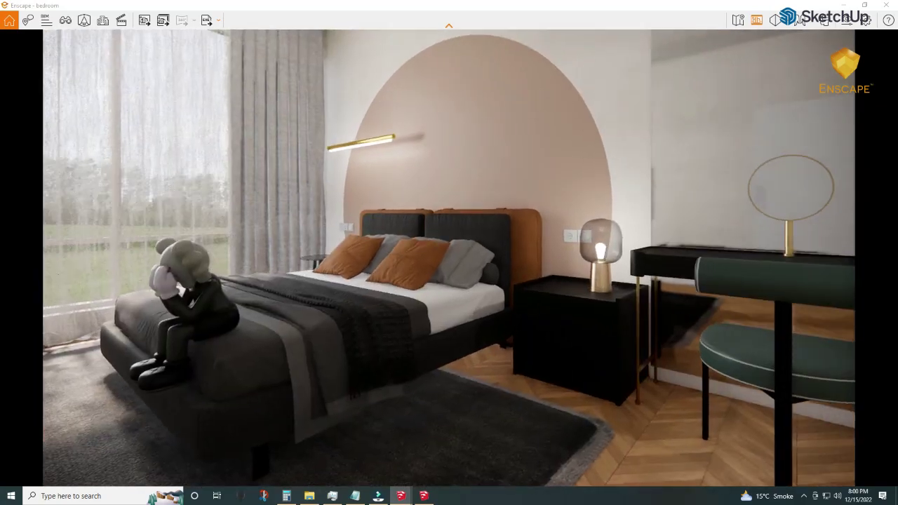
key(w)
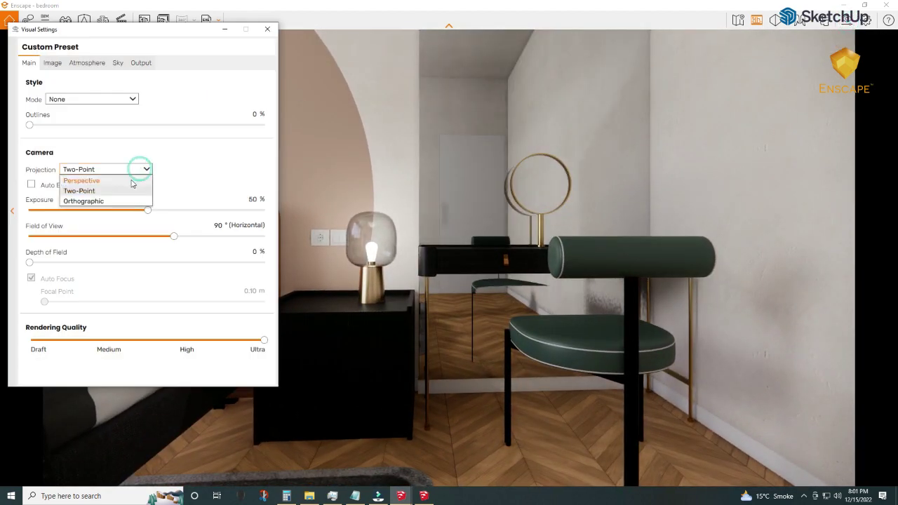
click(131, 181)
click(106, 169)
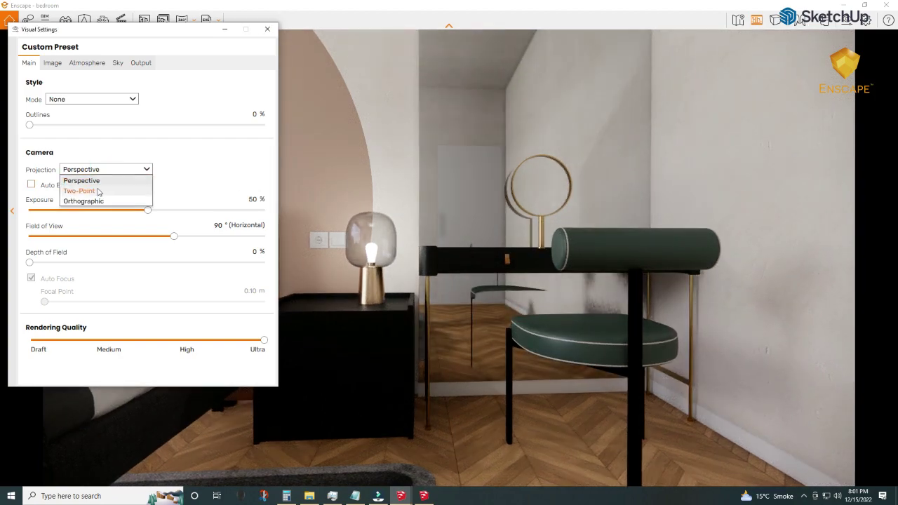
click(99, 192)
scroll(354, 224, down, 2)
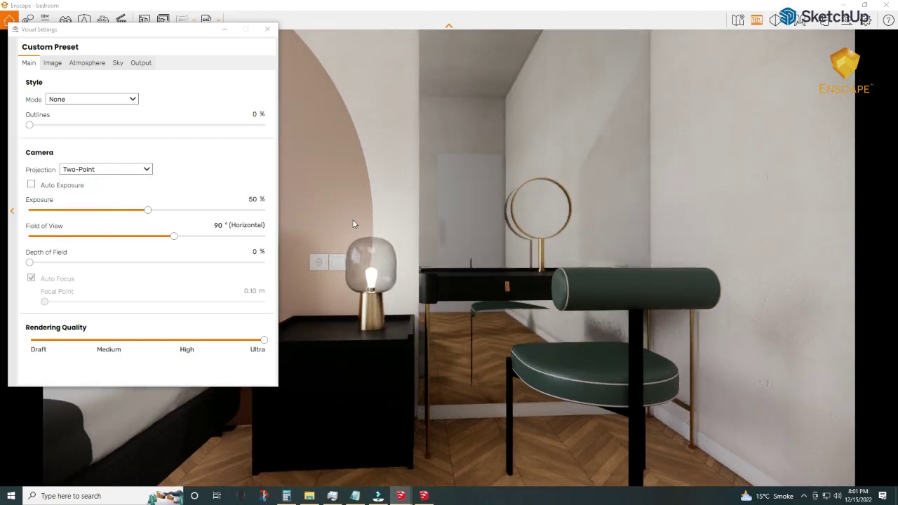
scroll(354, 224, down, 2)
click(267, 29)
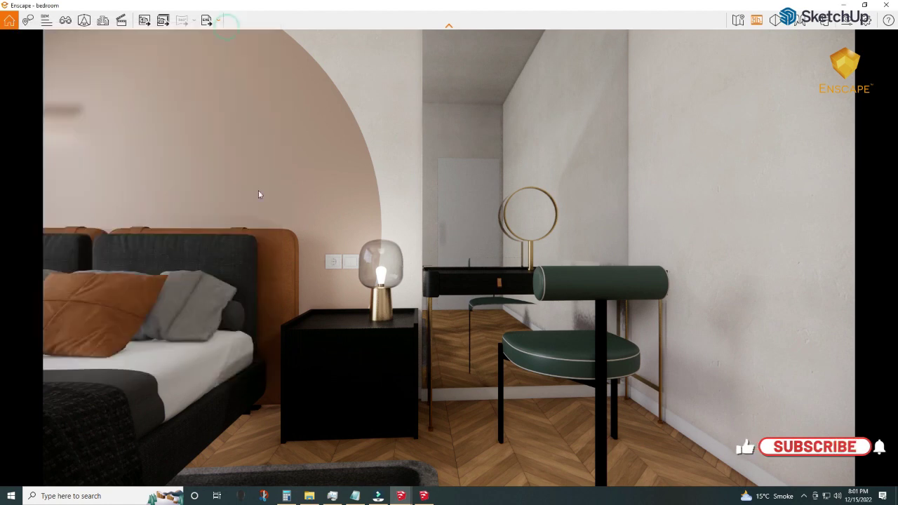
With Enscape on the right half, raise the bedside sphere light to 544 cd, then maximize Enscape
click(864, 5)
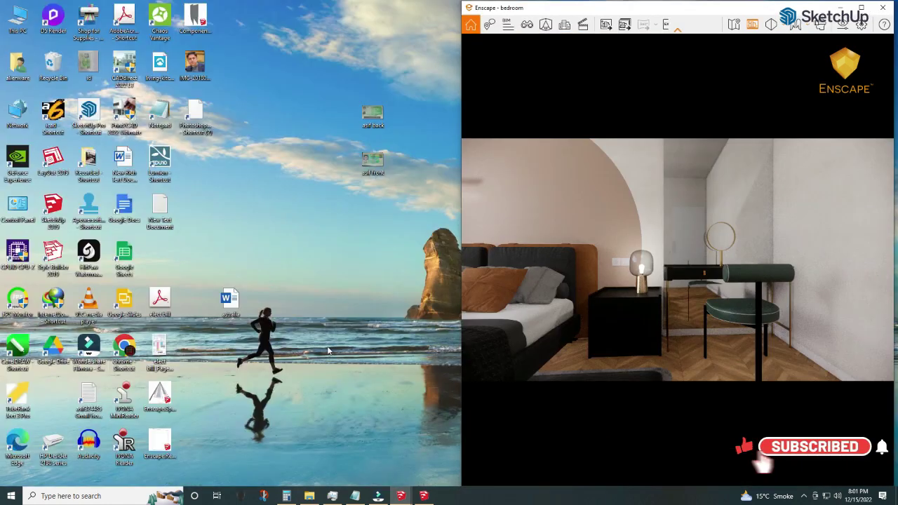
click(424, 496)
drag(206, 104, 204, 382)
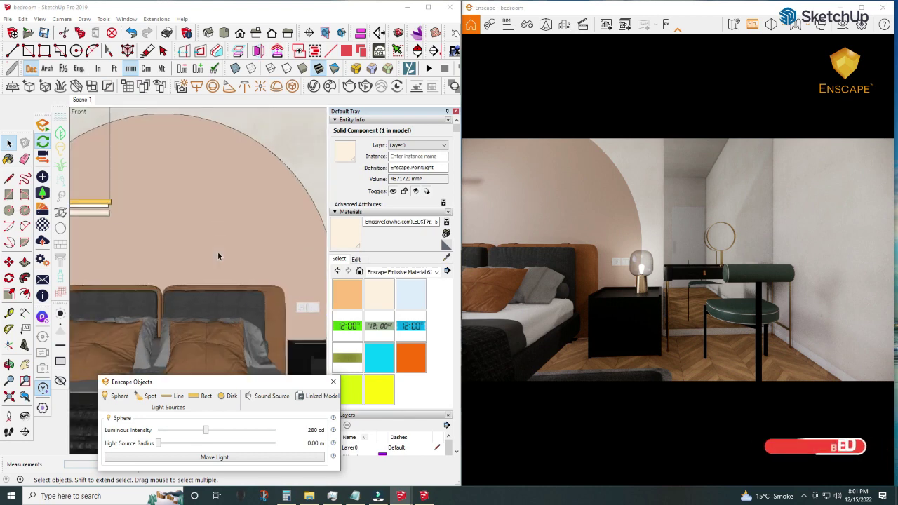
drag(221, 382, 196, 202)
drag(181, 249, 186, 251)
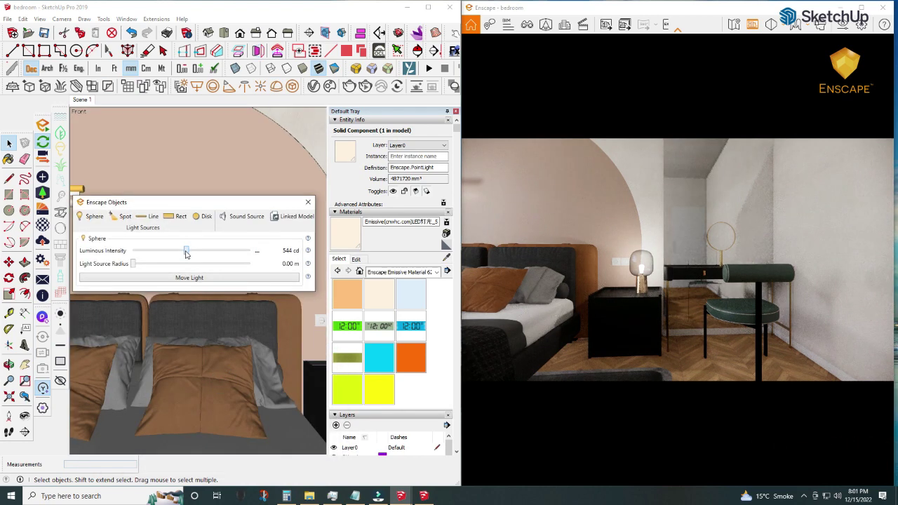
click(861, 8)
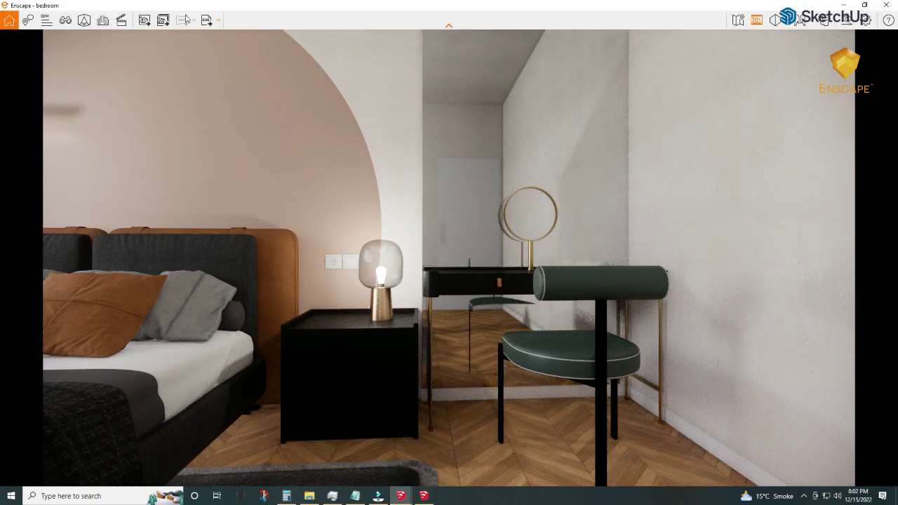
Save a screenshot of the nightstand view and orbit the SketchUp model toward the lamp
click(140, 26)
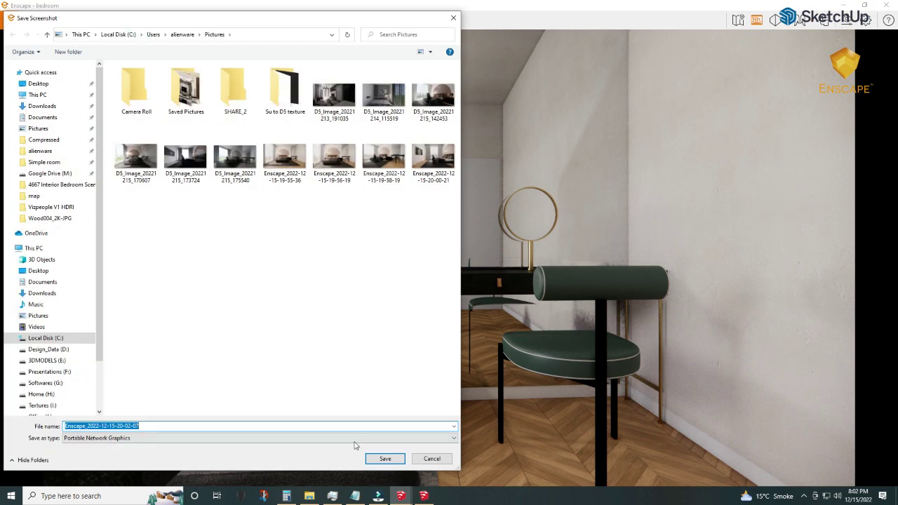
click(389, 460)
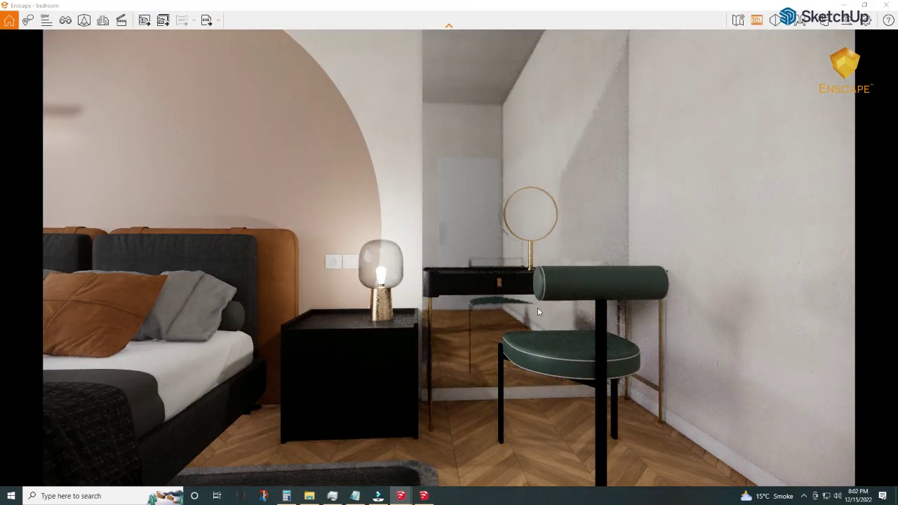
click(423, 495)
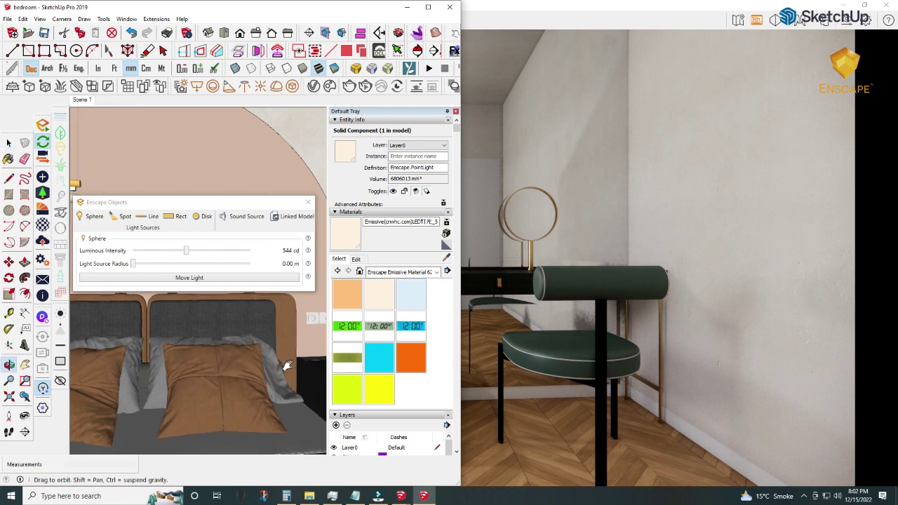
mouse_move(283, 380)
middle_down()
mouse_move(280, 422)
mouse_move(263, 370)
middle_up()
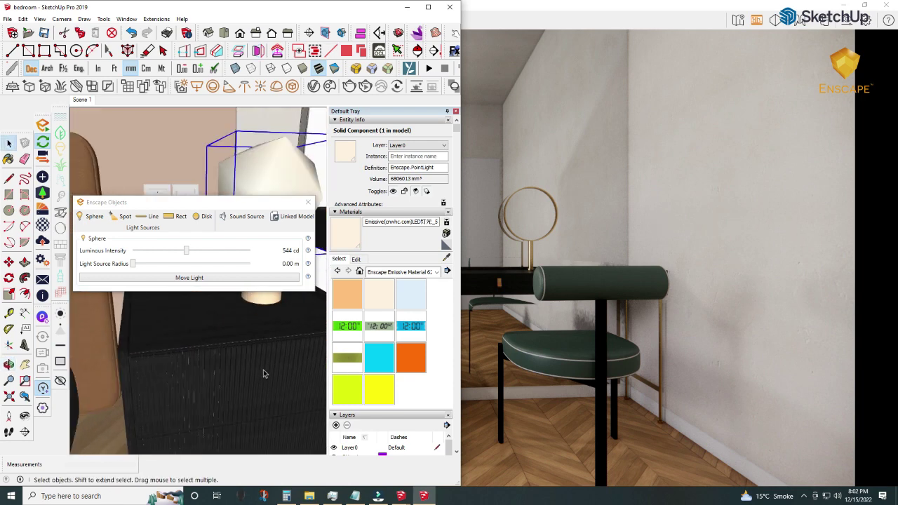
Store the current camera as a new Enscape view named 'Enscape scene 1'
click(520, 6)
click(65, 20)
click(115, 475)
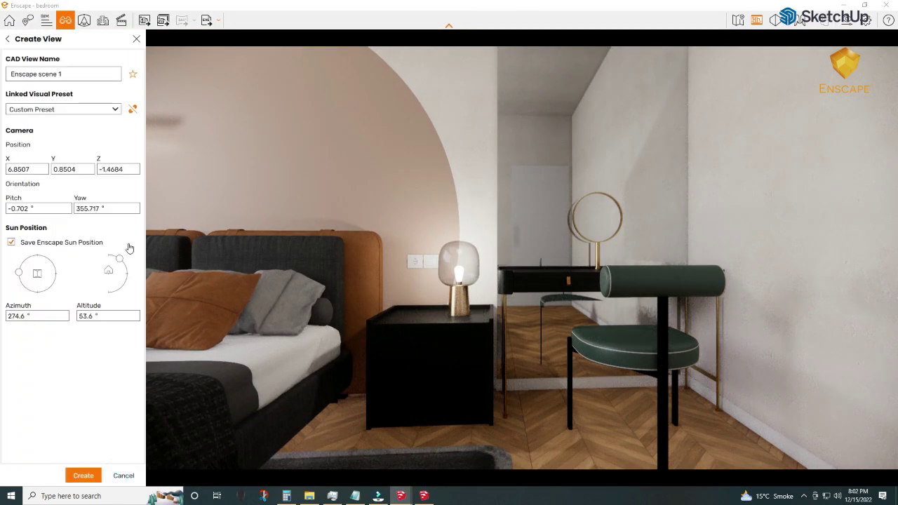
click(80, 472)
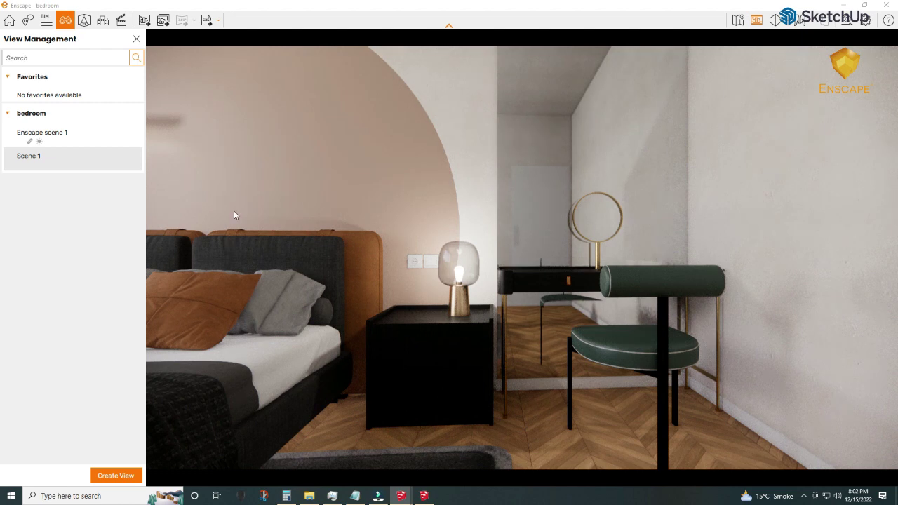
click(428, 497)
Give WOOD 01_enscape_Plastic 87.6% image fade and 42.9% roughness, then restore the full-screen render
middle_drag(145, 387, 174, 365)
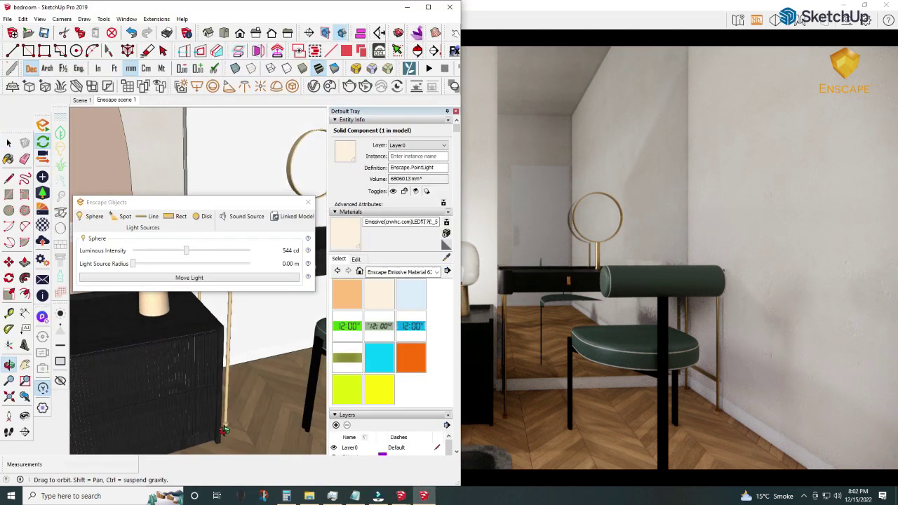
click(42, 160)
click(43, 226)
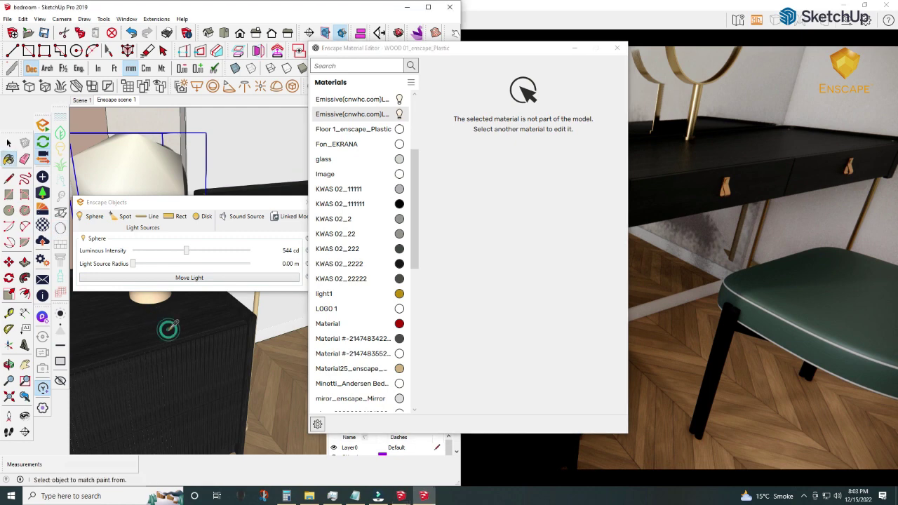
alt+click(170, 327)
drag(443, 46, 237, 20)
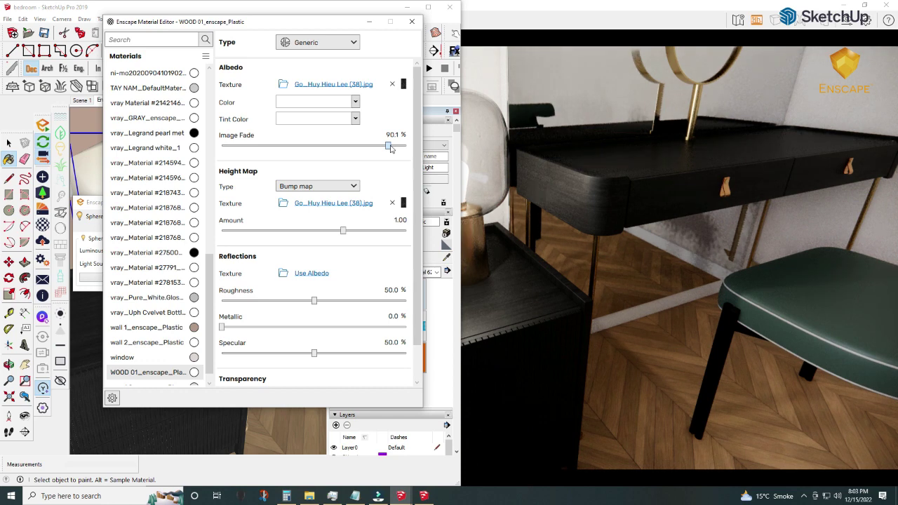
drag(390, 148, 375, 147)
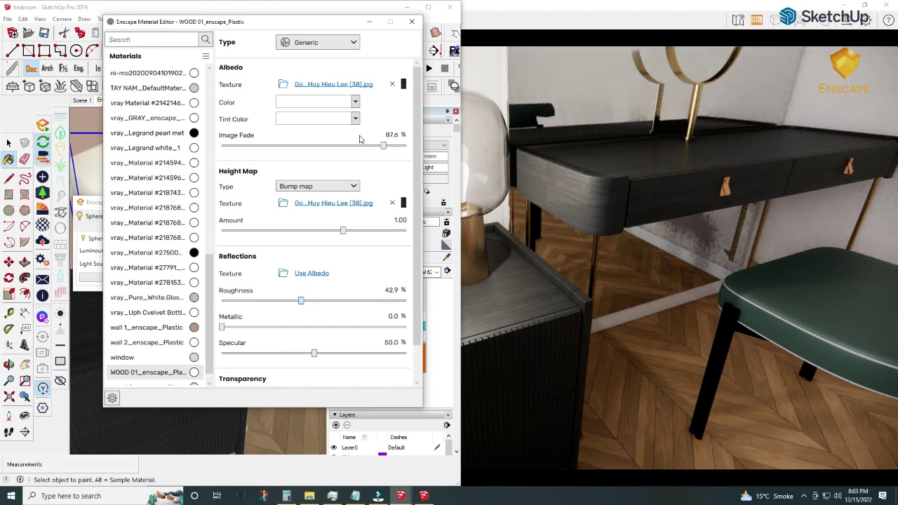
click(370, 21)
click(510, 88)
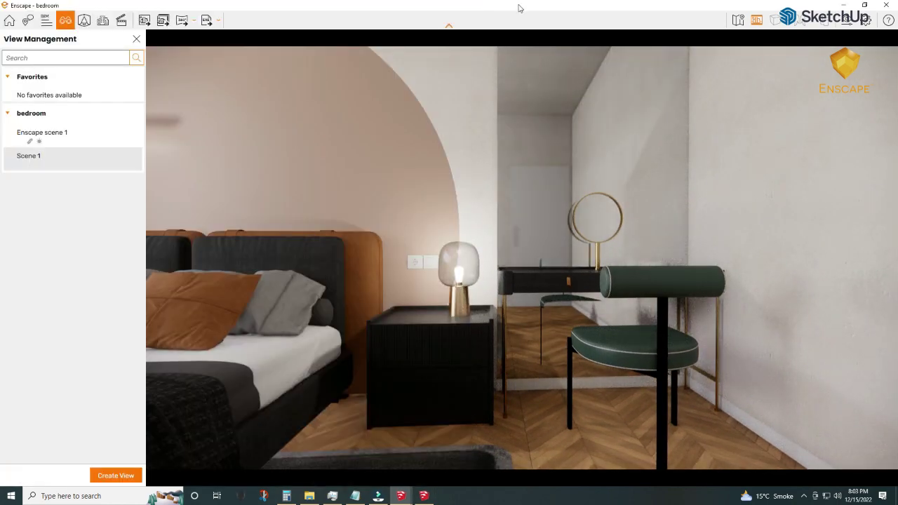
Export a screenshot of the nightstand and desk, then turn the camera toward the bed
click(145, 21)
click(383, 459)
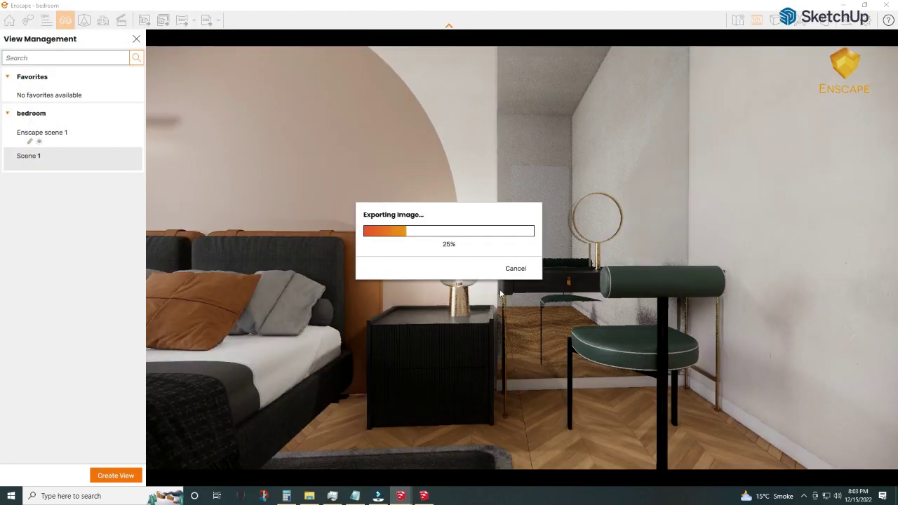
drag(500, 294, 439, 293)
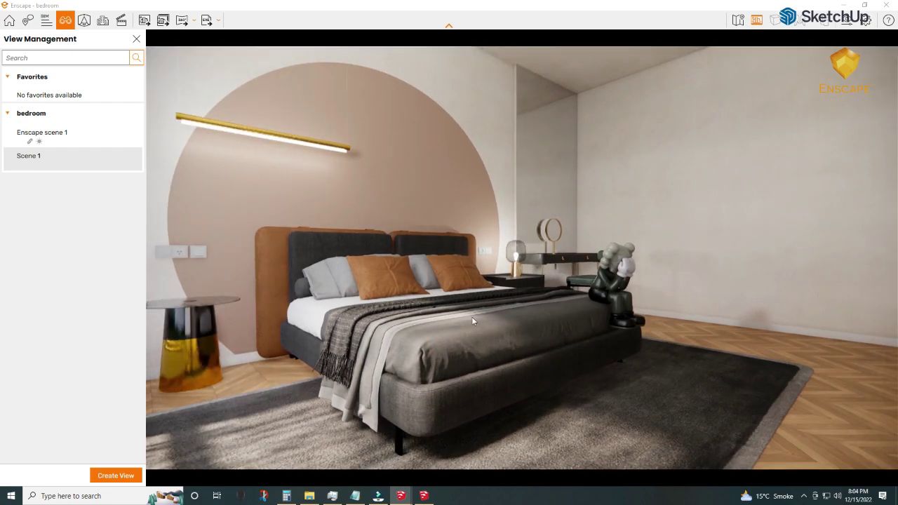
Widen the field of view from 90° to 98° and shift the camera to reframe the bed
click(136, 38)
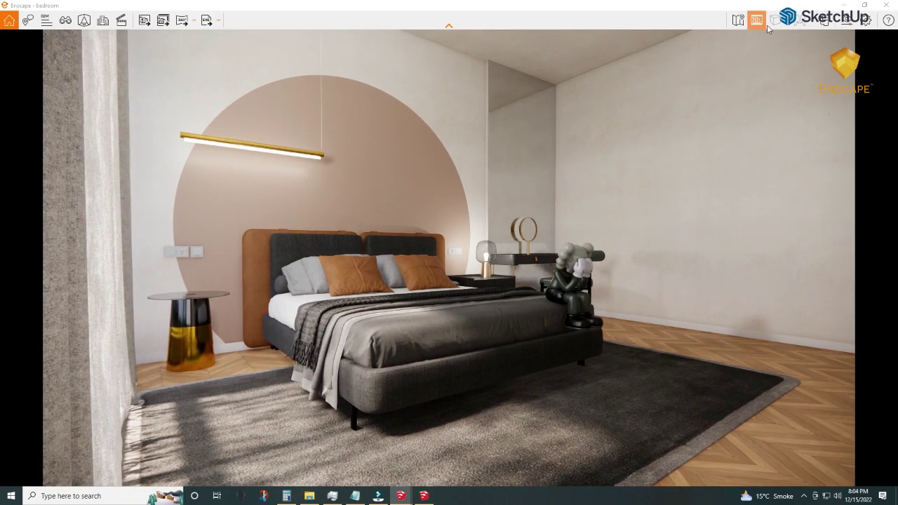
click(757, 21)
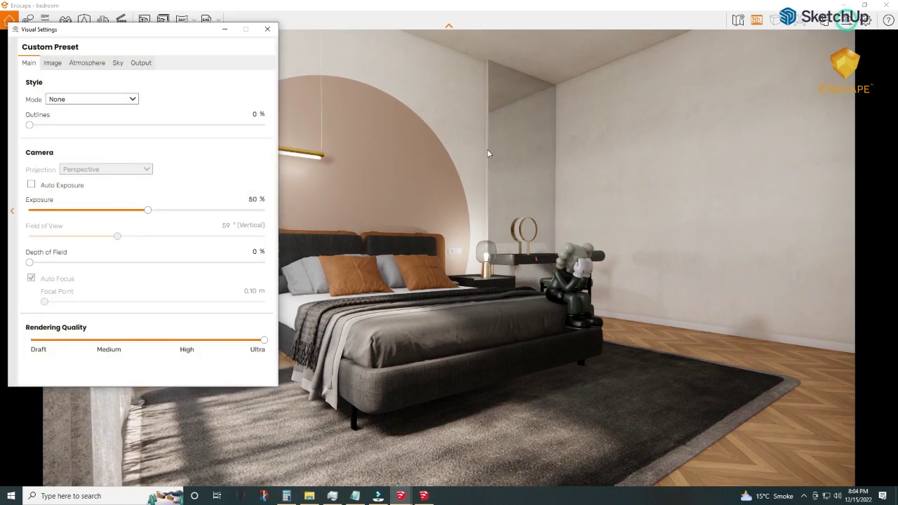
click(864, 7)
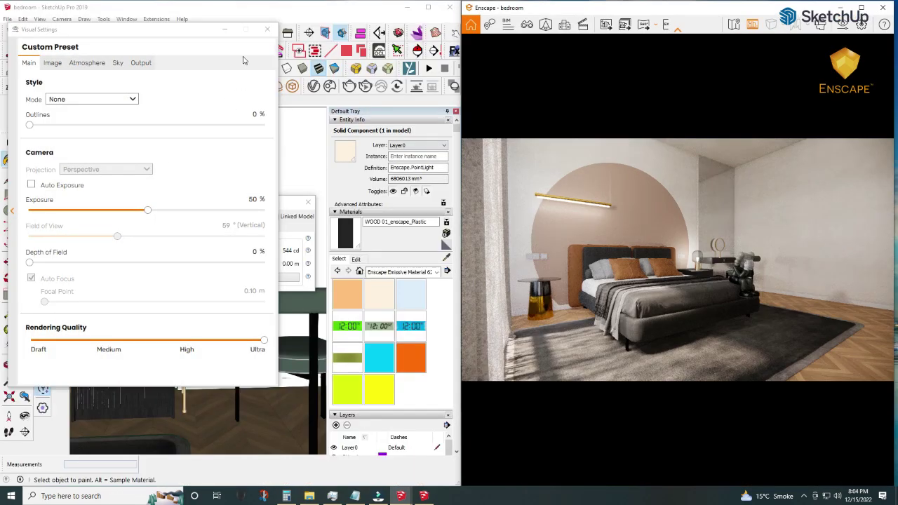
click(865, 7)
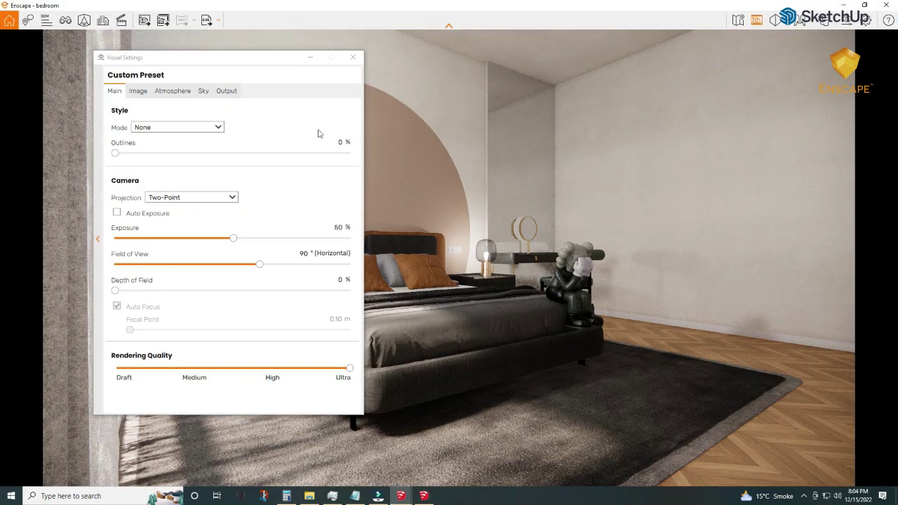
drag(256, 265, 274, 266)
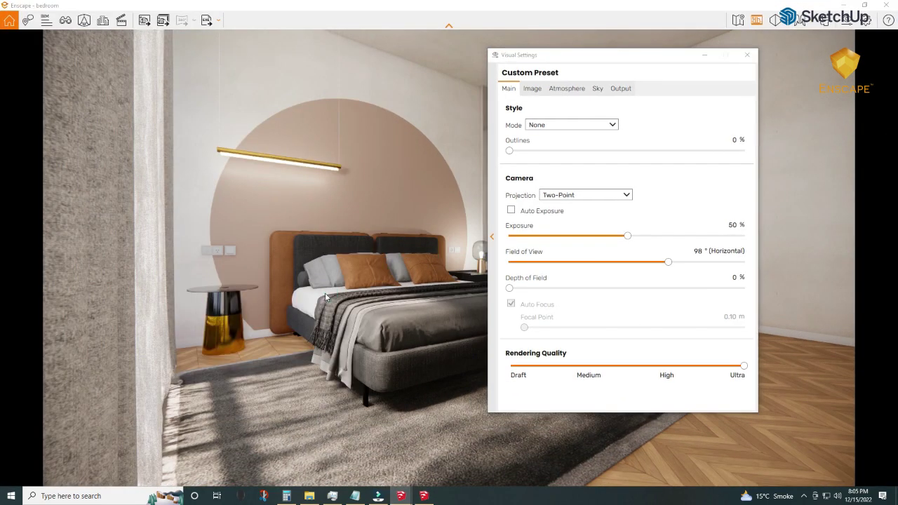
key(d)
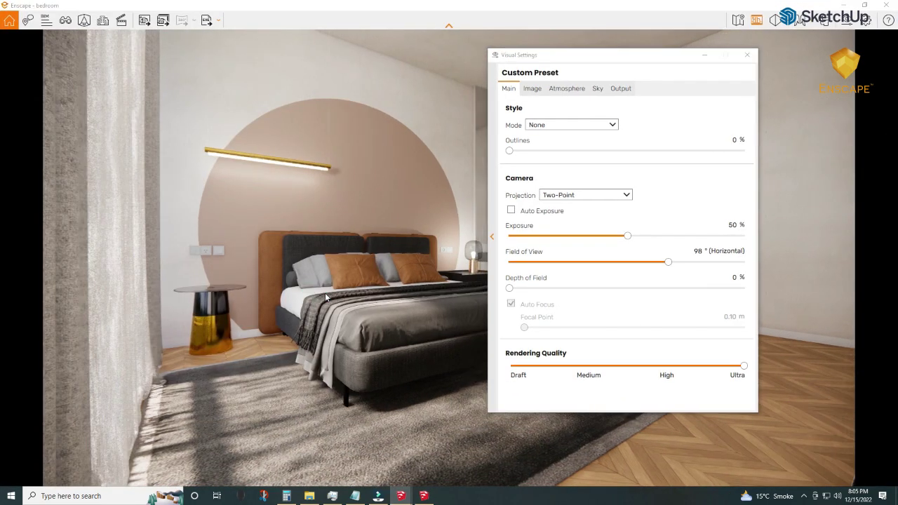
key(a)
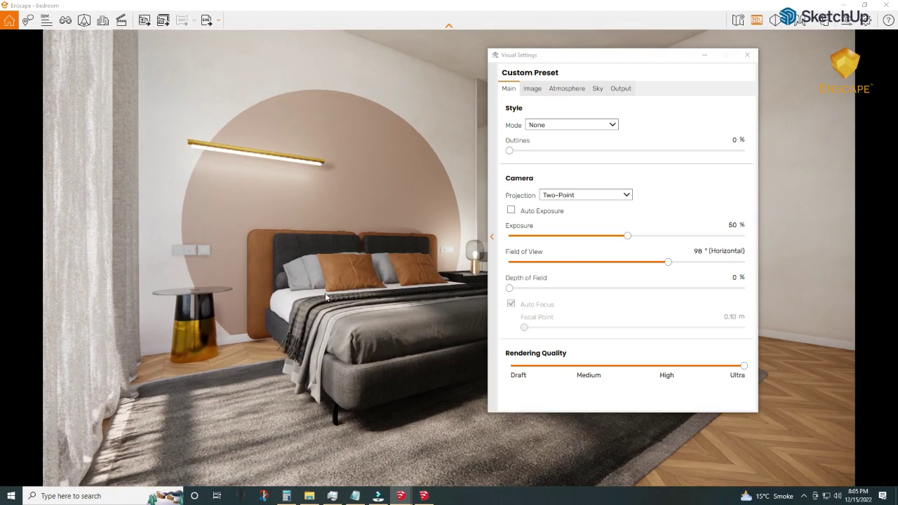
click(704, 54)
Save the bed view as a PNG screenshot, then move the camera toward the curtains and back
click(142, 21)
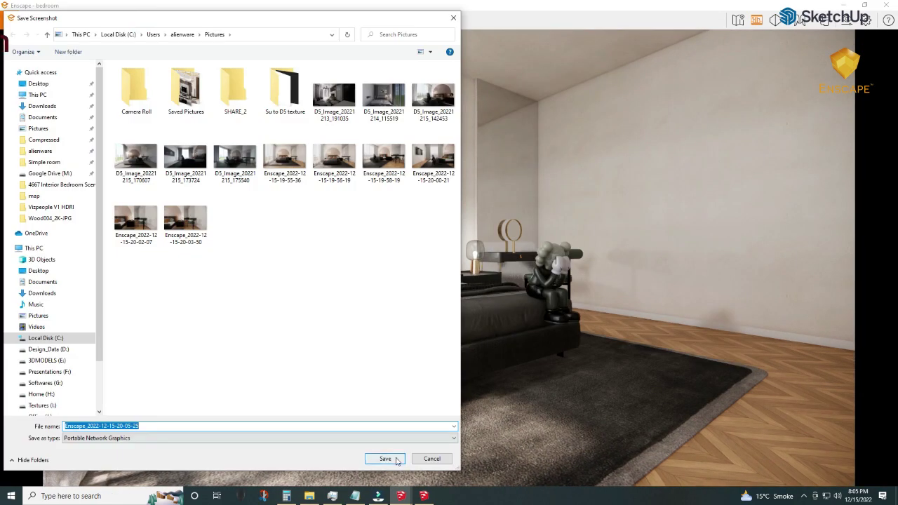
click(395, 459)
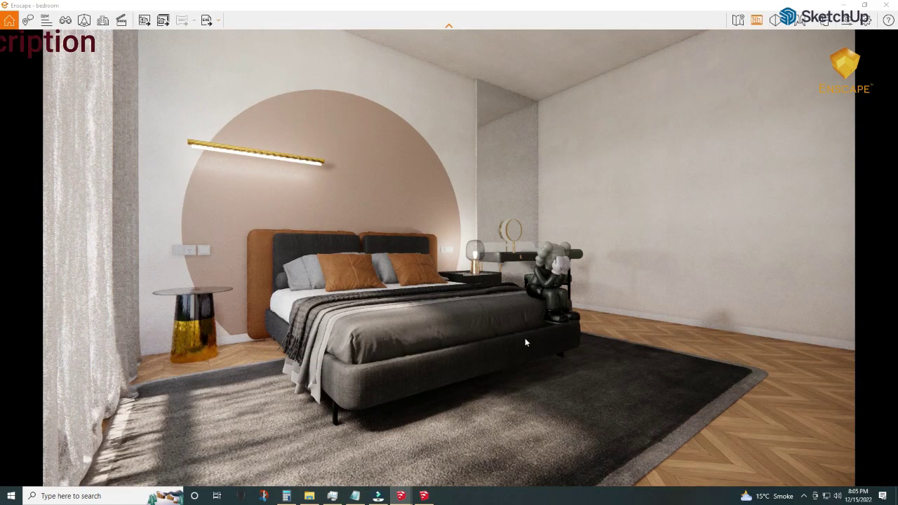
key(a)
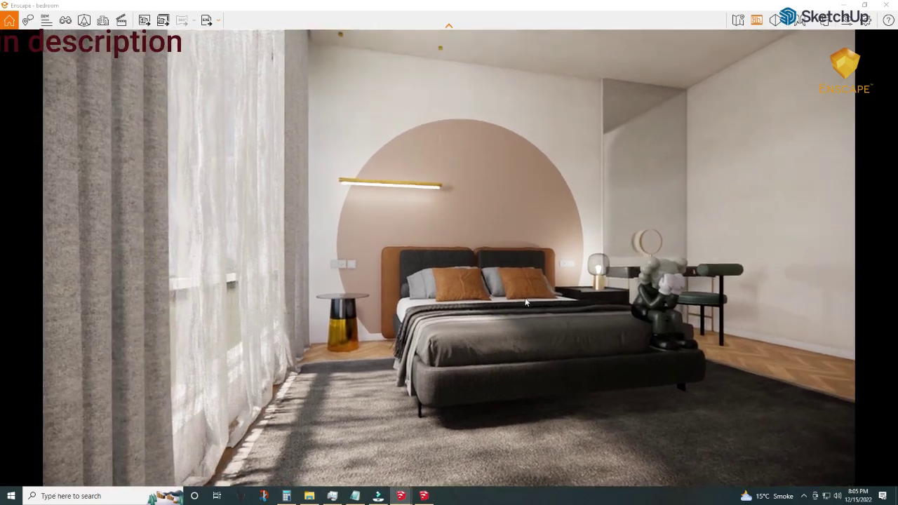
key(s)
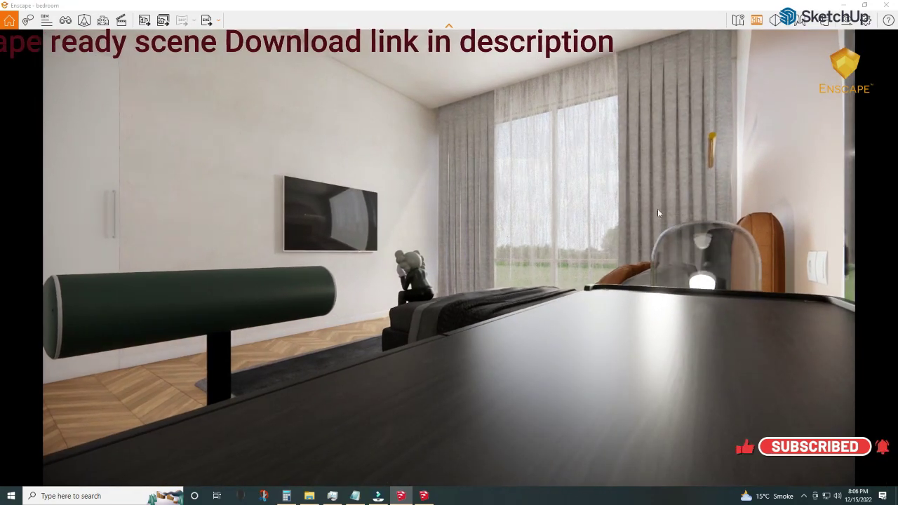
In the Material Editor, enter a bump amount of 3.00 and a roughness of 60% for the wood
click(425, 496)
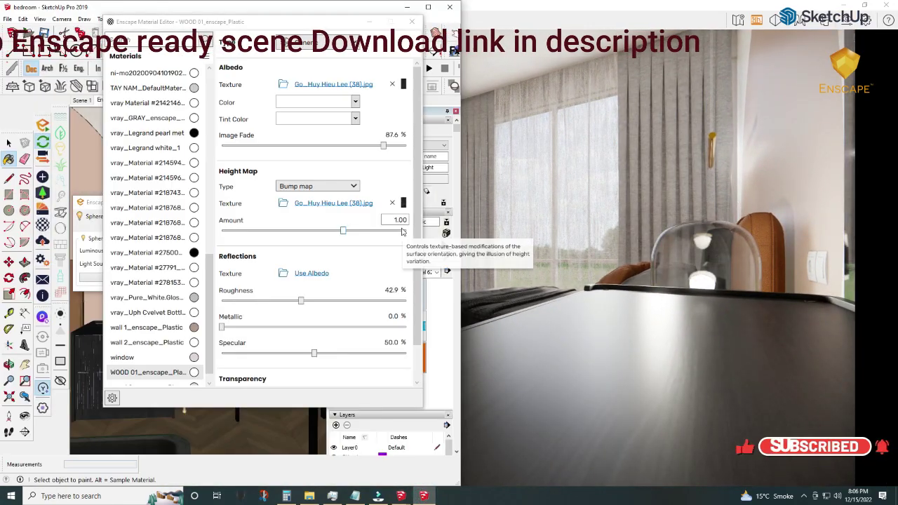
double_click(399, 220)
text(3)
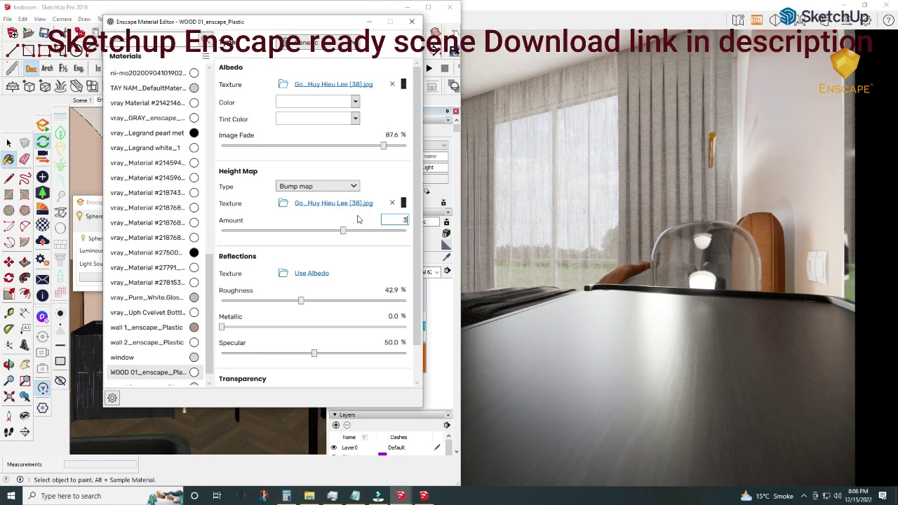
key(Return)
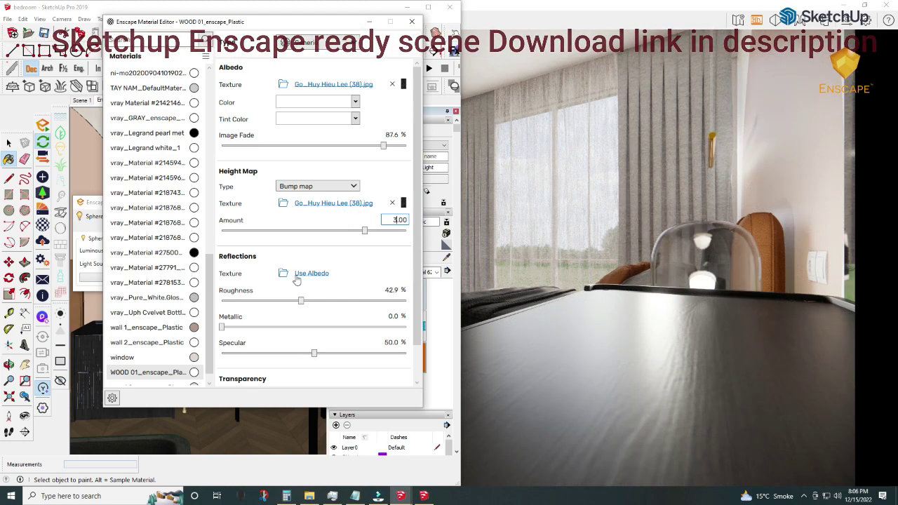
drag(301, 300, 313, 300)
double_click(392, 289)
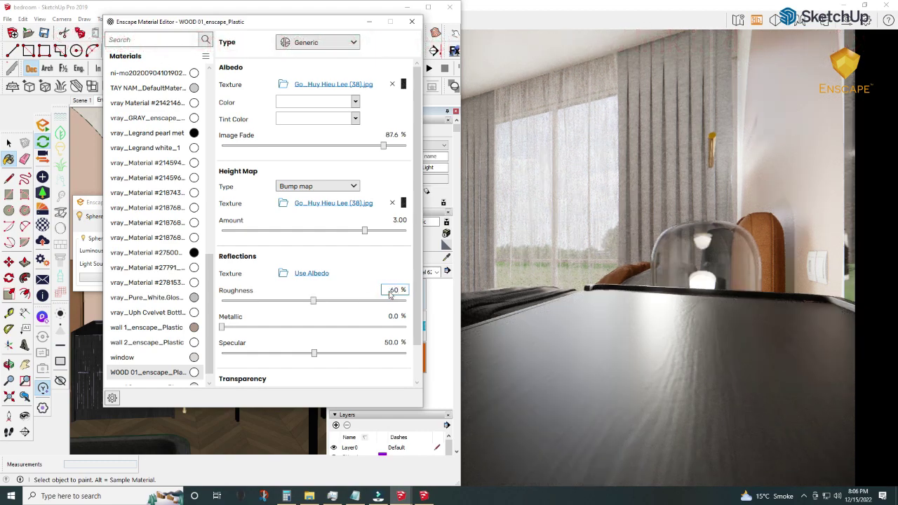
key(Return)
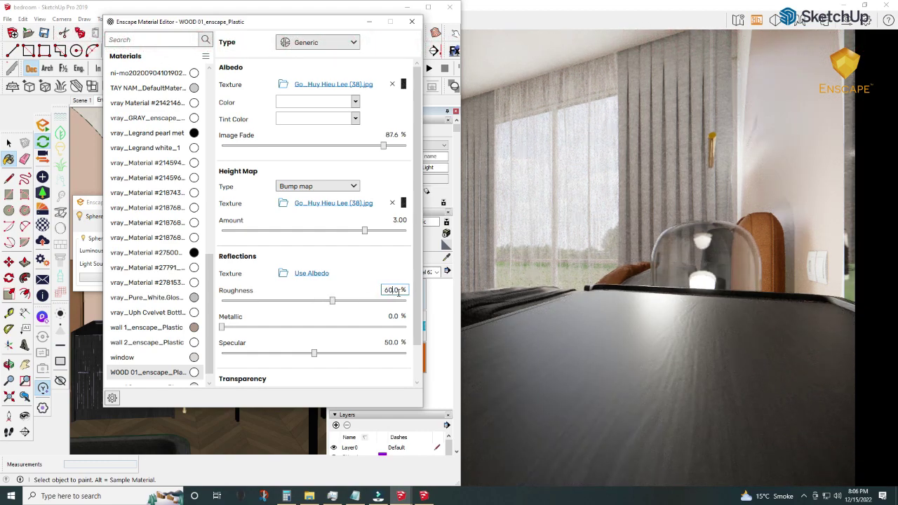
Back in the full-screen render, pull the camera back out of the lamp to show more of the bed
click(371, 23)
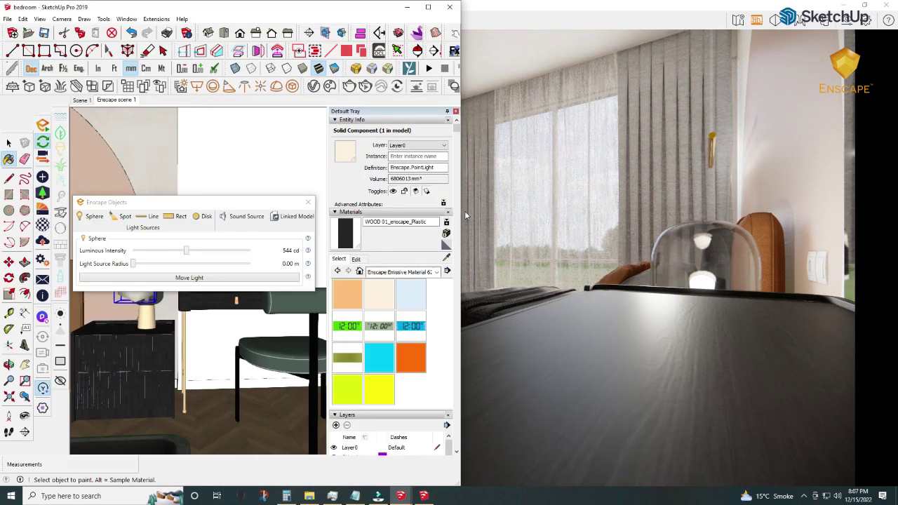
click(534, 42)
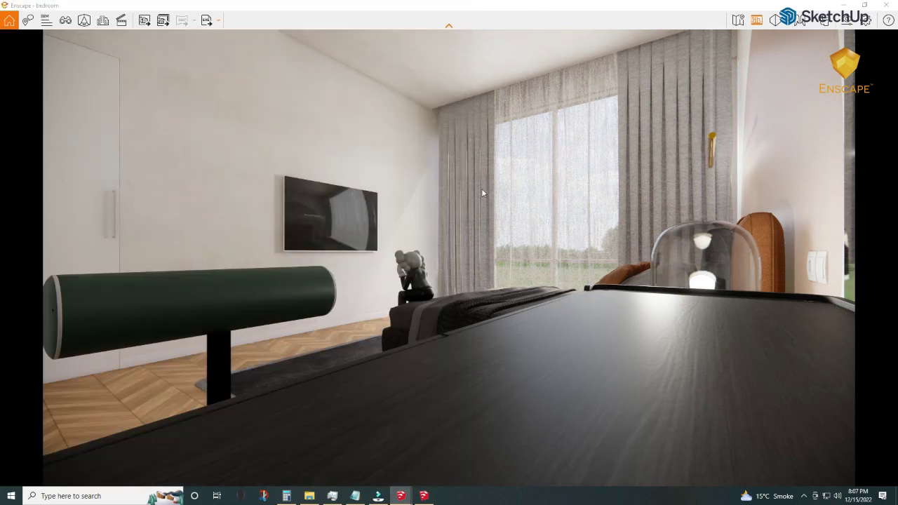
key(s)
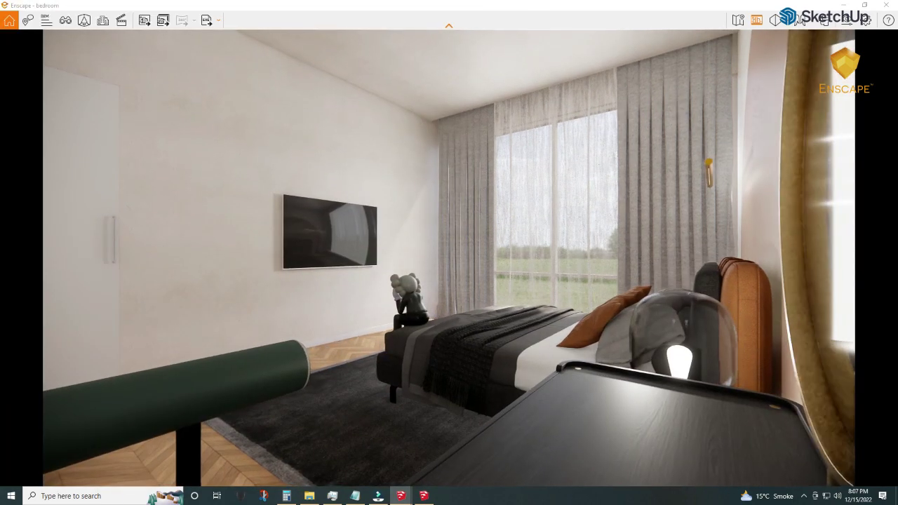
right_click(469, 276)
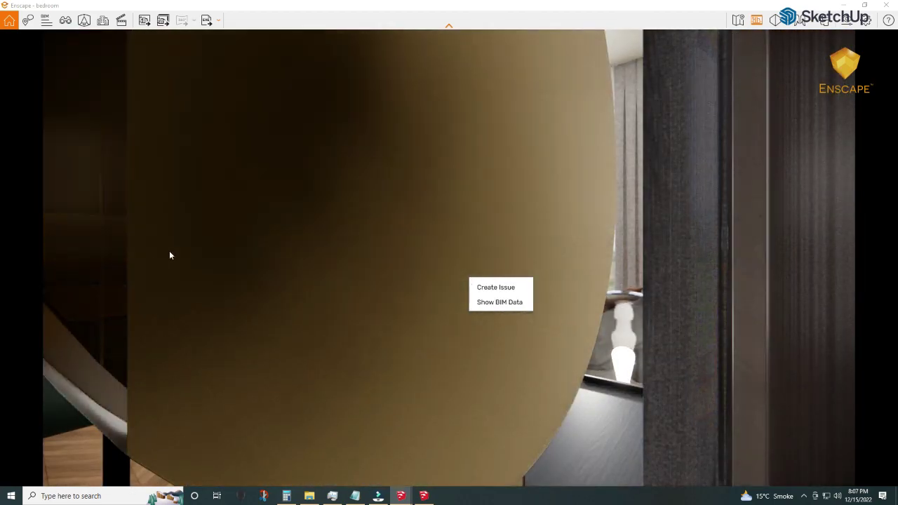
key(s)
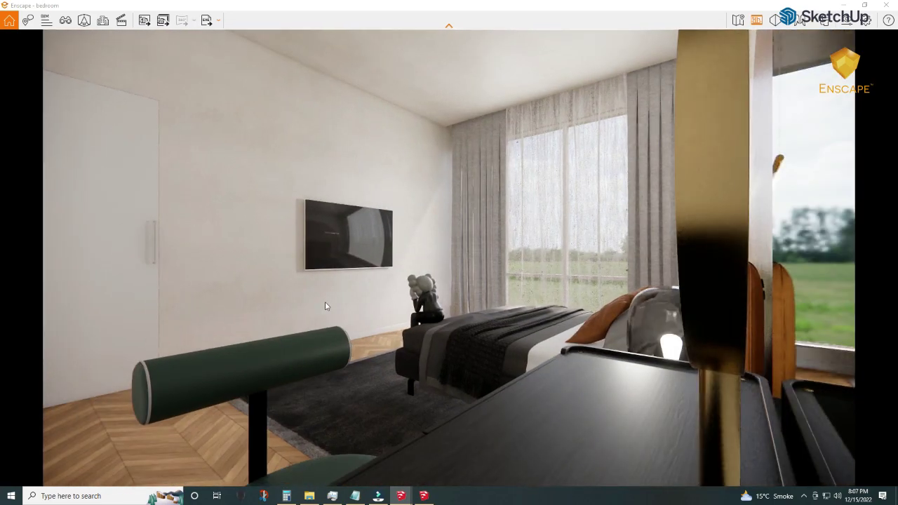
key(s)
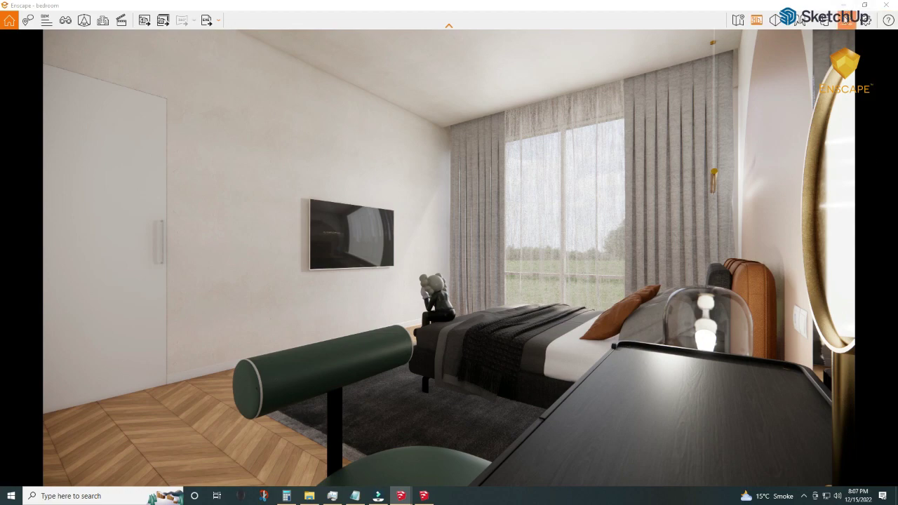
Set projection to Perspective and place the camera beside the round mirror, framing bed and window
click(544, 203)
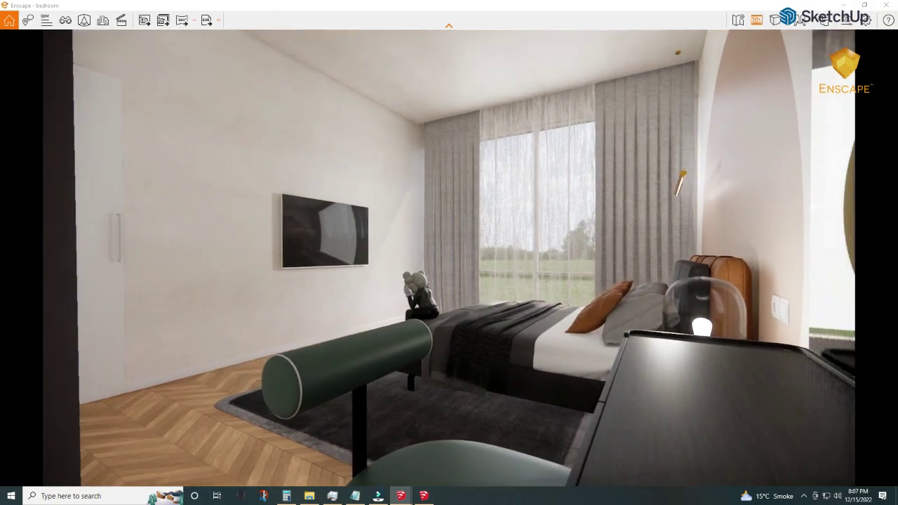
key(d)
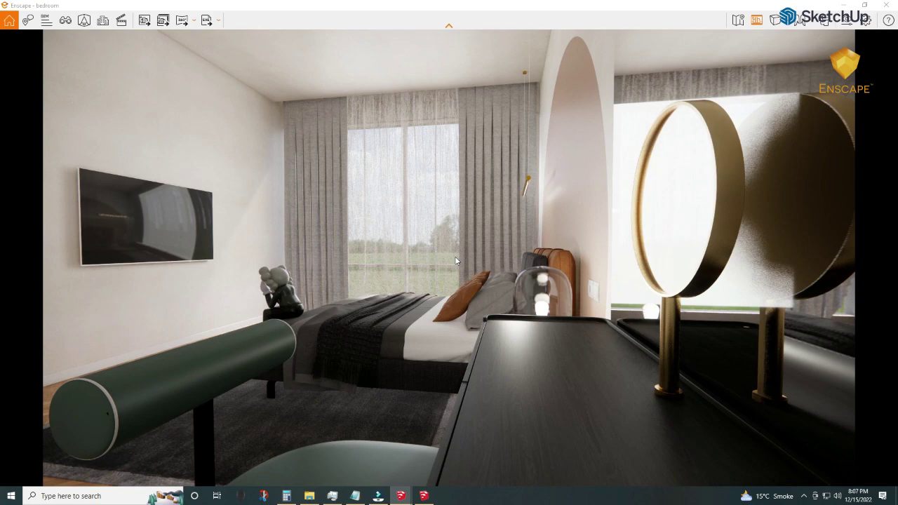
right_click(455, 256)
key(a)
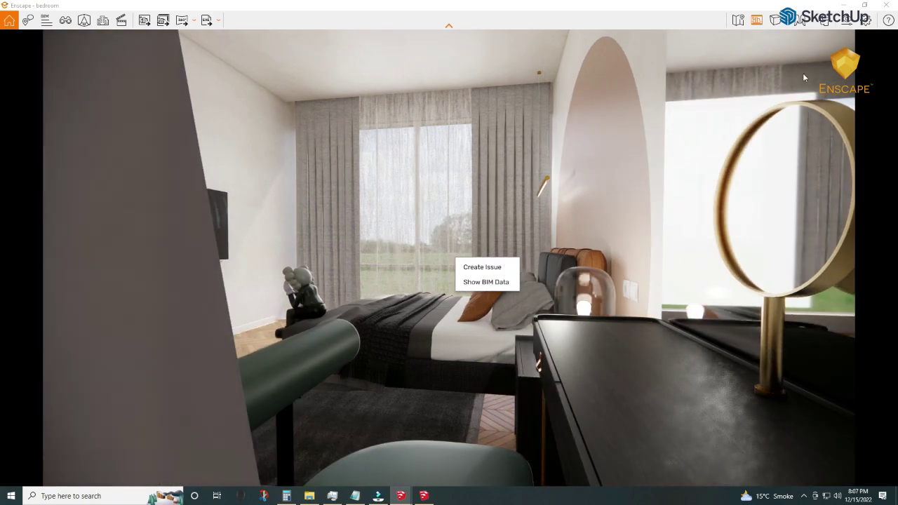
key(d)
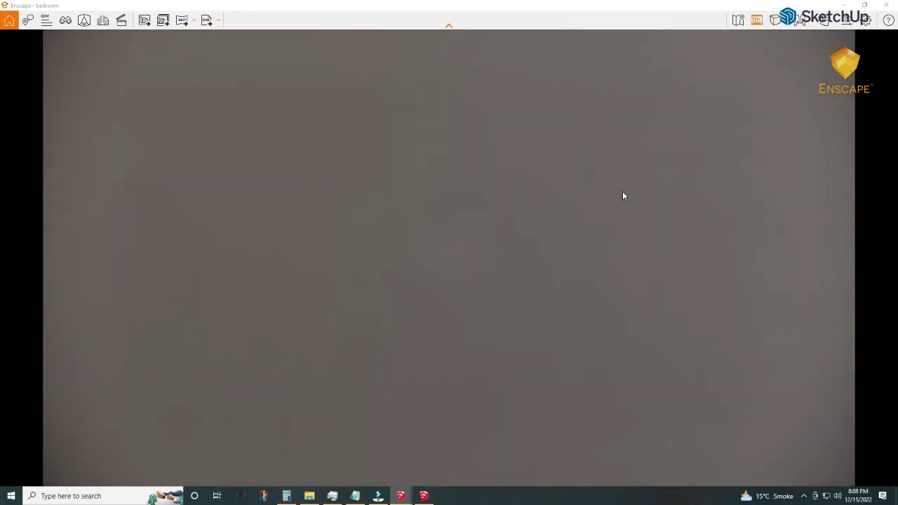
key(a)
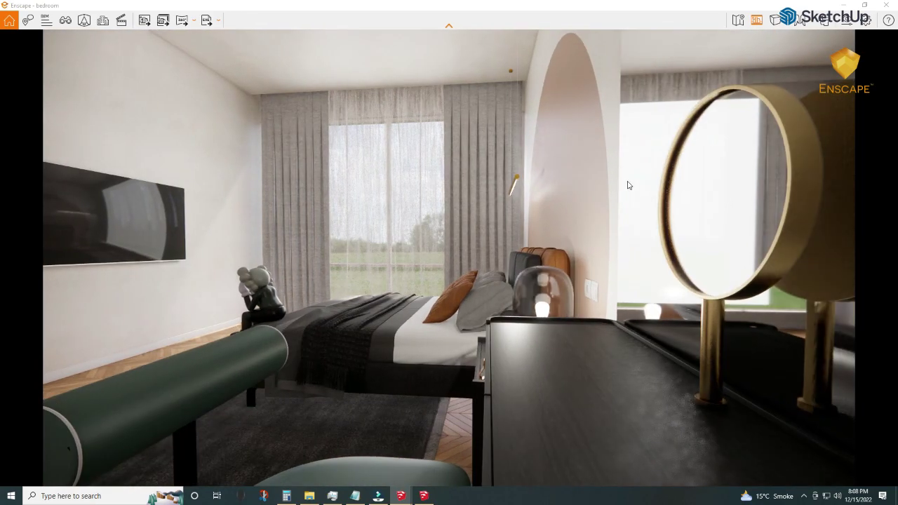
Widen the field of view and reposition the camera toward the curtained window and bed
click(848, 21)
drag(627, 259, 652, 259)
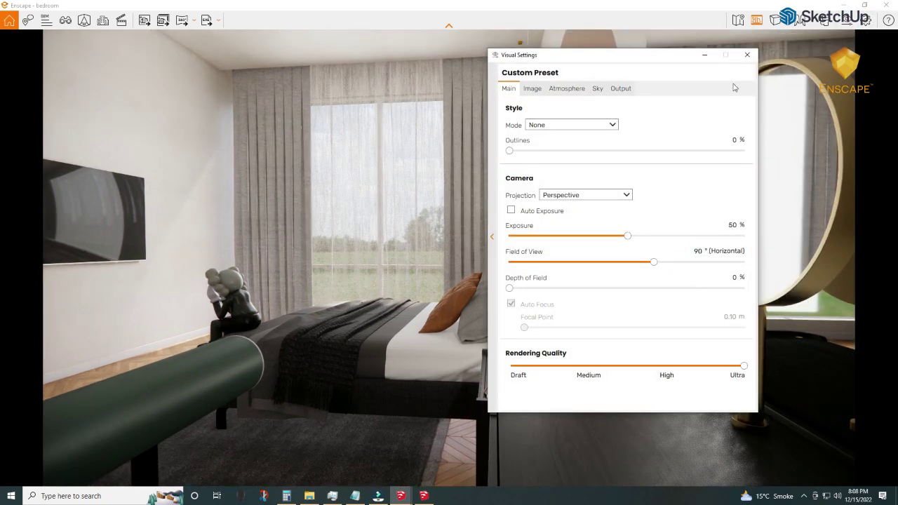
click(757, 49)
key(s)
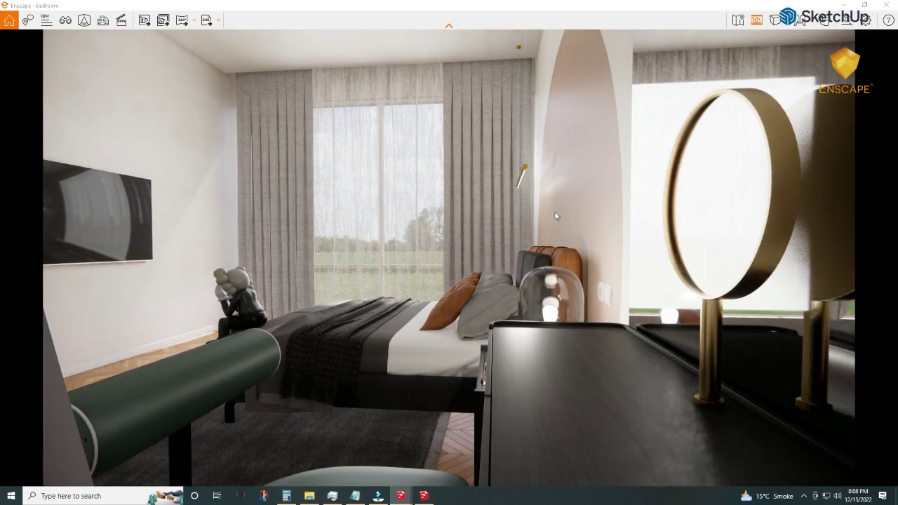
key(d)
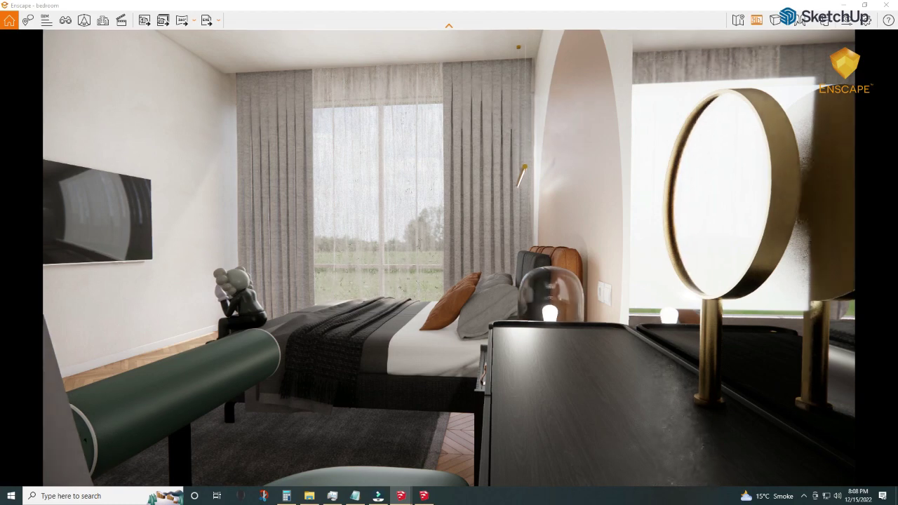
key(w)
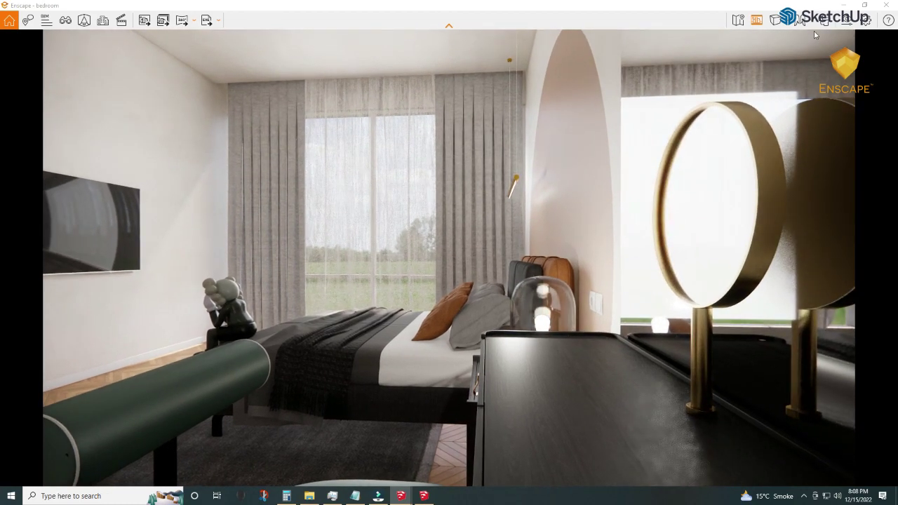
Switch projection to Two-Point and save a screenshot of the bed, desk and mirrors view
click(846, 24)
click(563, 217)
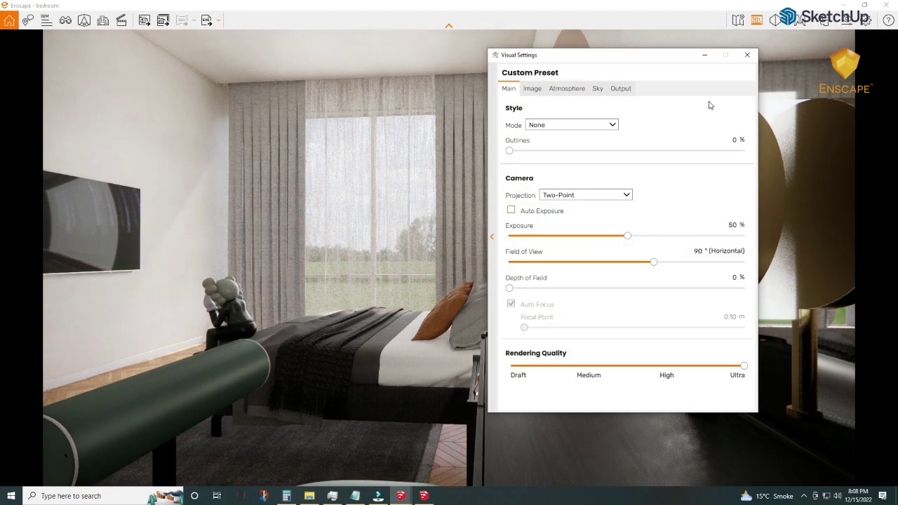
click(743, 59)
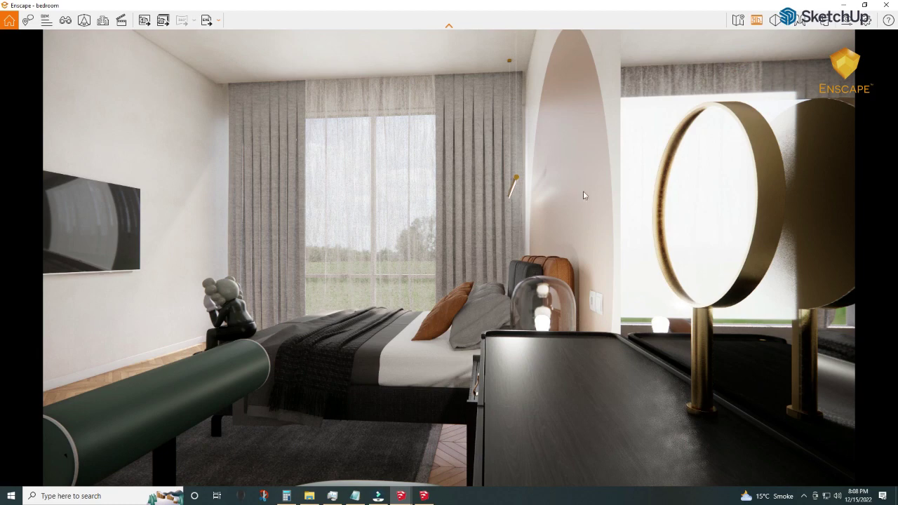
click(144, 23)
click(379, 461)
Switch to perspective projection and turn the camera toward the bed and bedside lamp
drag(436, 160, 491, 140)
click(756, 20)
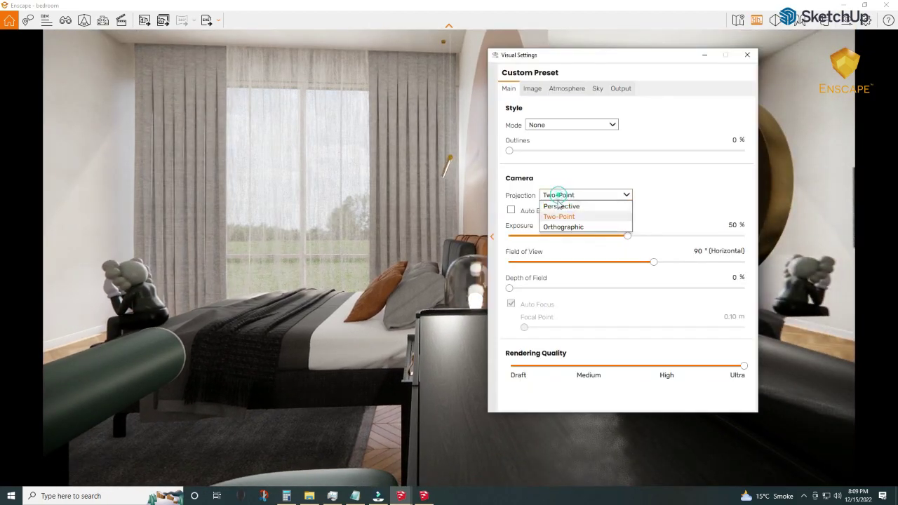
click(560, 207)
click(704, 54)
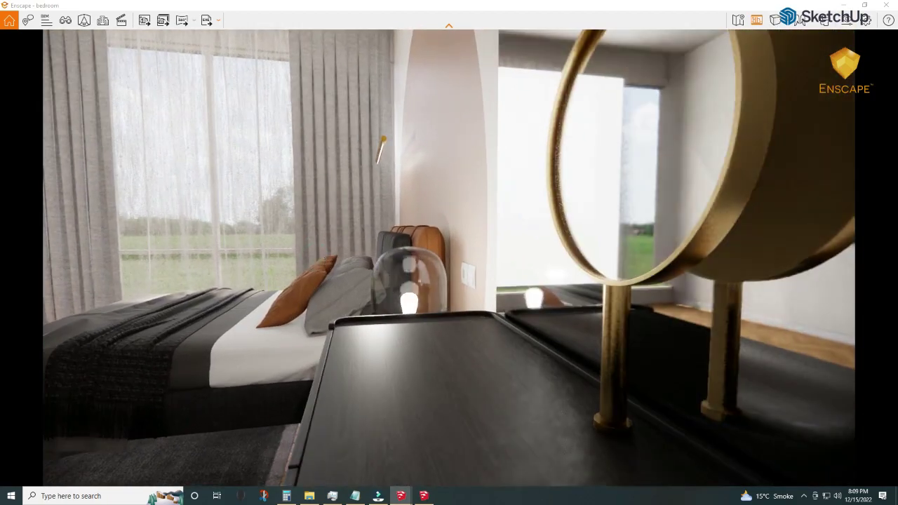
drag(324, 257, 332, 273)
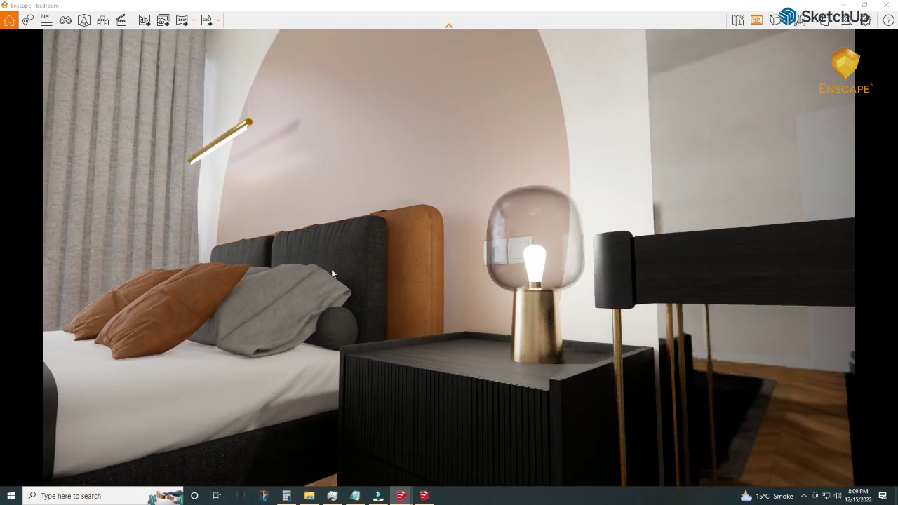
Compare Two-Point and Perspective projections, turning on auto exposure along the way
click(846, 20)
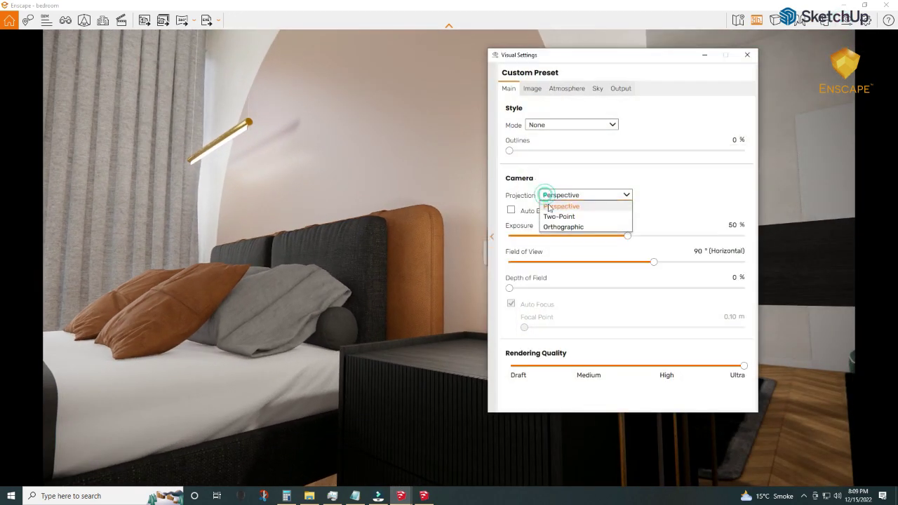
click(558, 216)
click(586, 195)
click(561, 206)
click(747, 54)
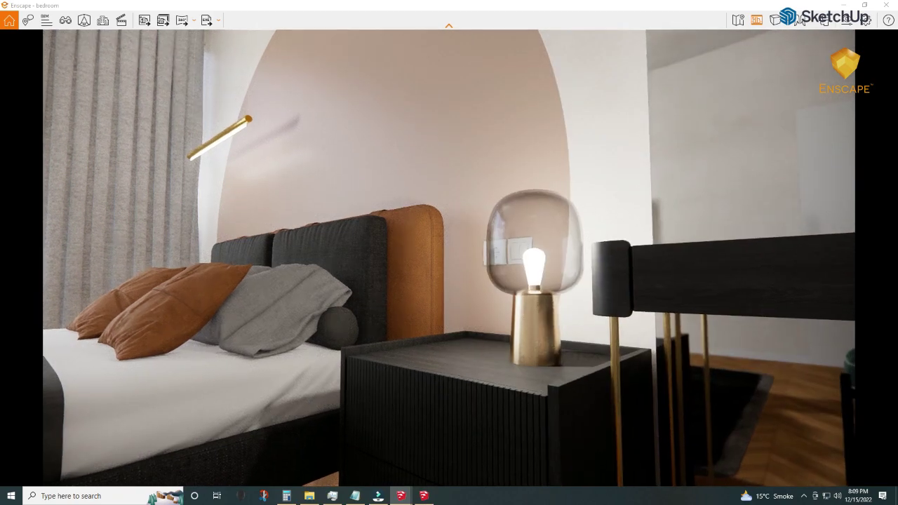
click(847, 19)
click(586, 195)
click(546, 214)
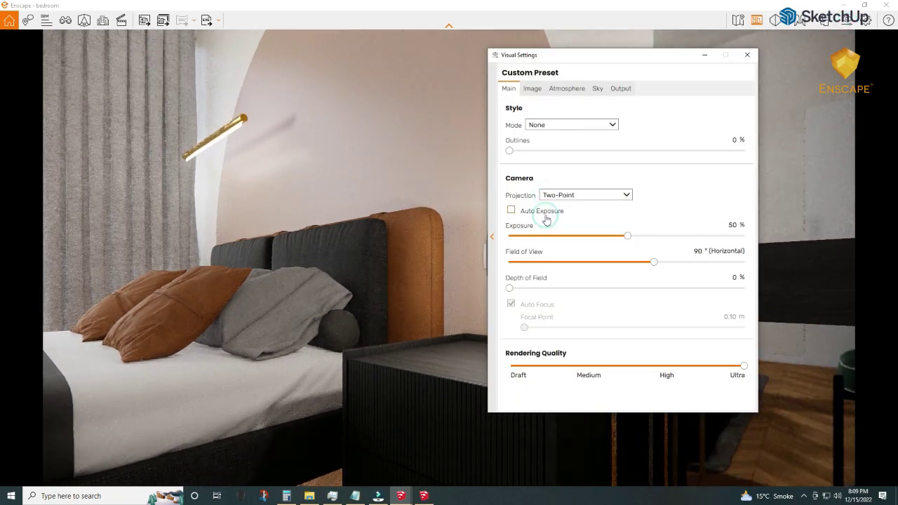
click(546, 211)
click(586, 194)
click(559, 203)
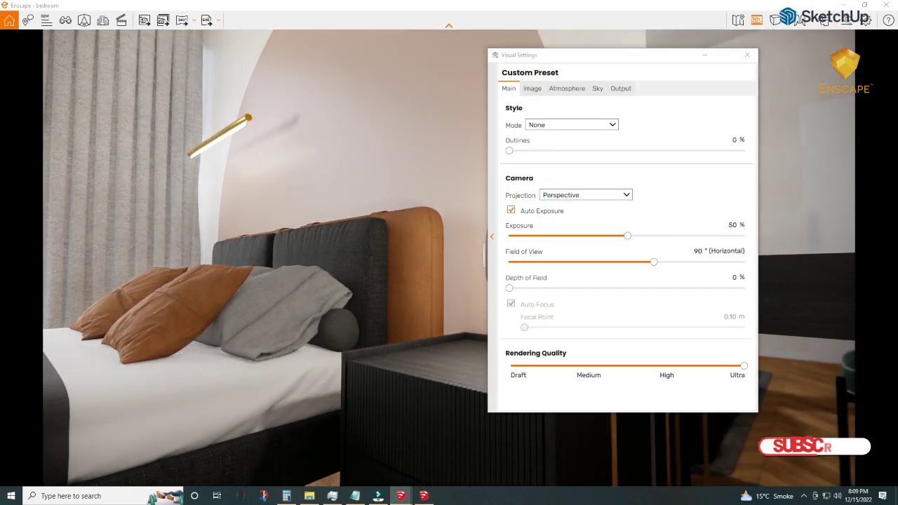
click(586, 195)
click(550, 212)
Turn auto exposure back off and settle on Two-Point projection
click(558, 206)
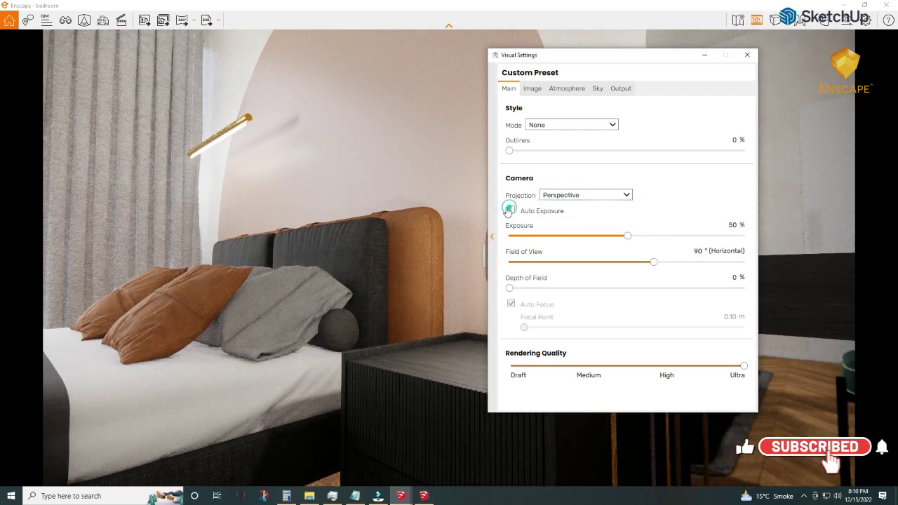
click(511, 210)
click(585, 195)
click(558, 216)
click(586, 195)
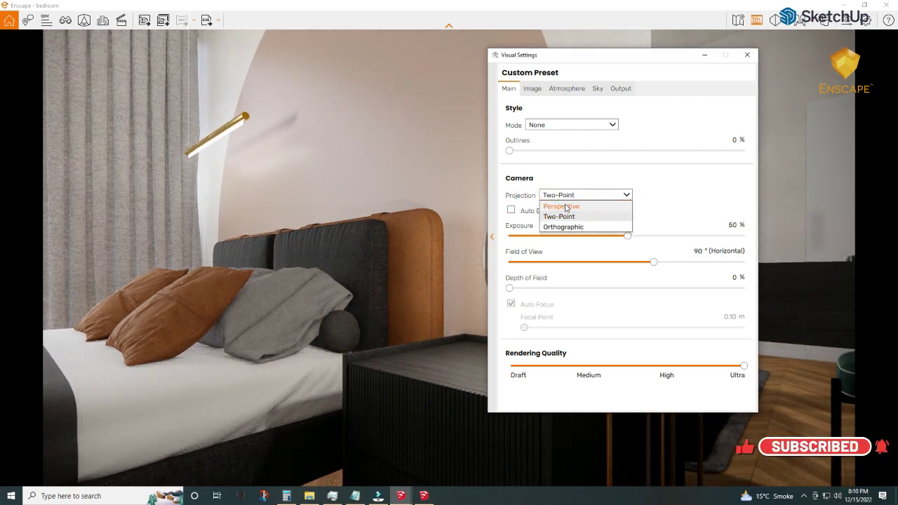
click(558, 204)
click(585, 195)
click(559, 214)
click(551, 195)
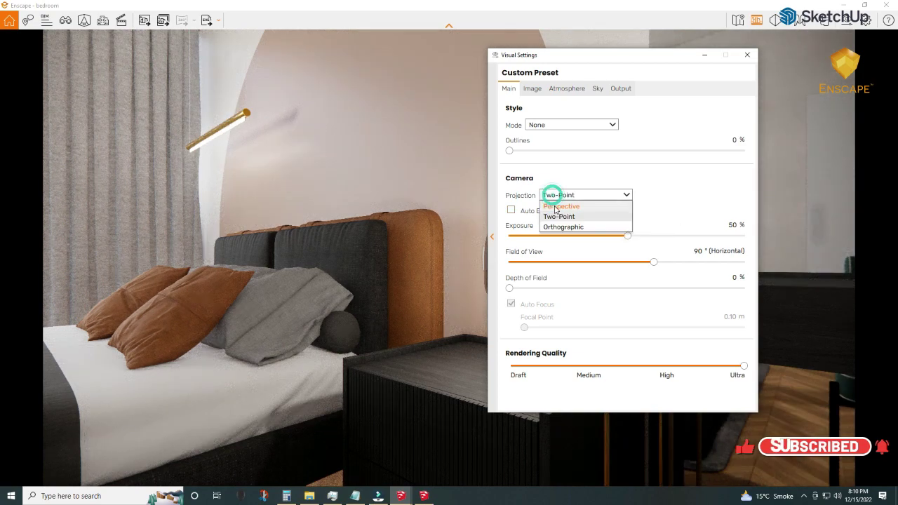
click(554, 203)
click(585, 195)
click(570, 213)
click(704, 55)
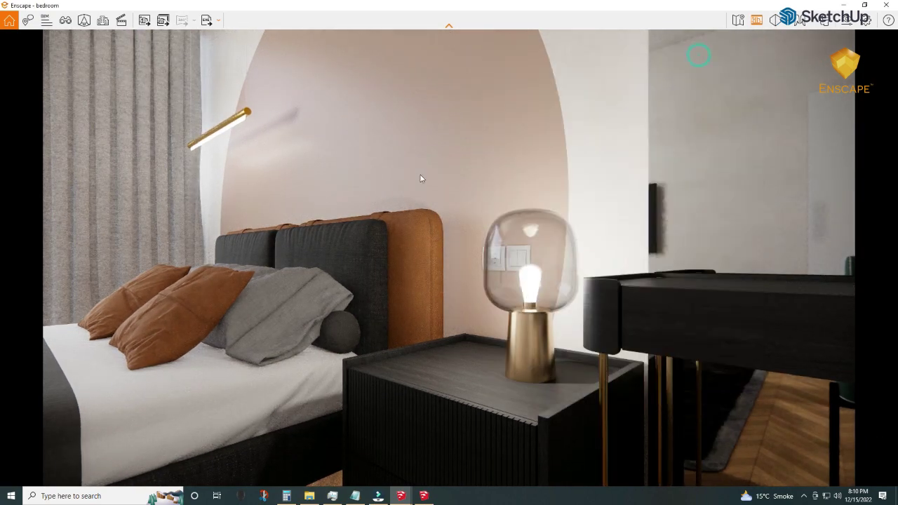
Frame the bed more closely and set Atmosphere artificial light brightness to 135%
key(s)
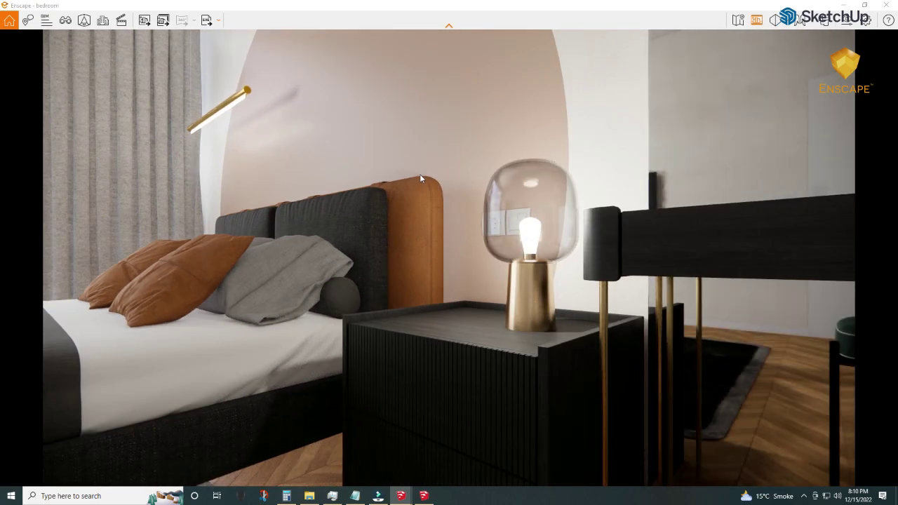
key(w)
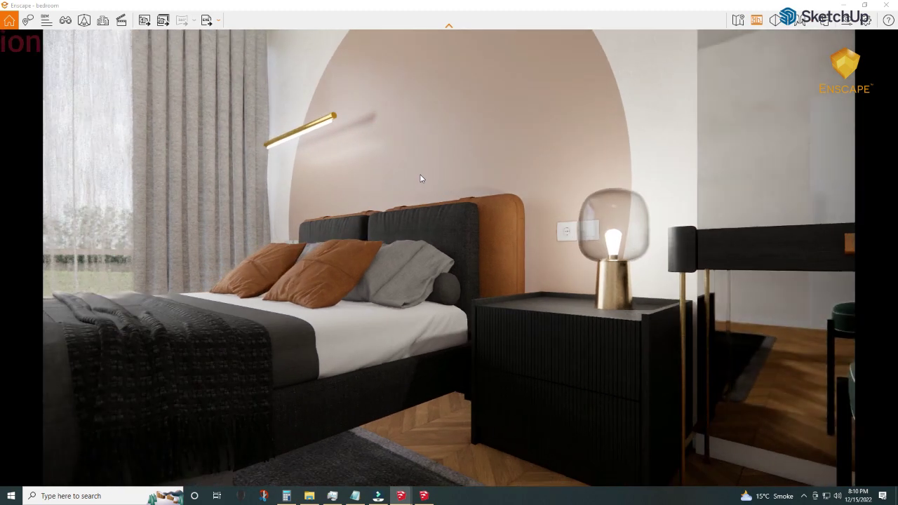
key(w)
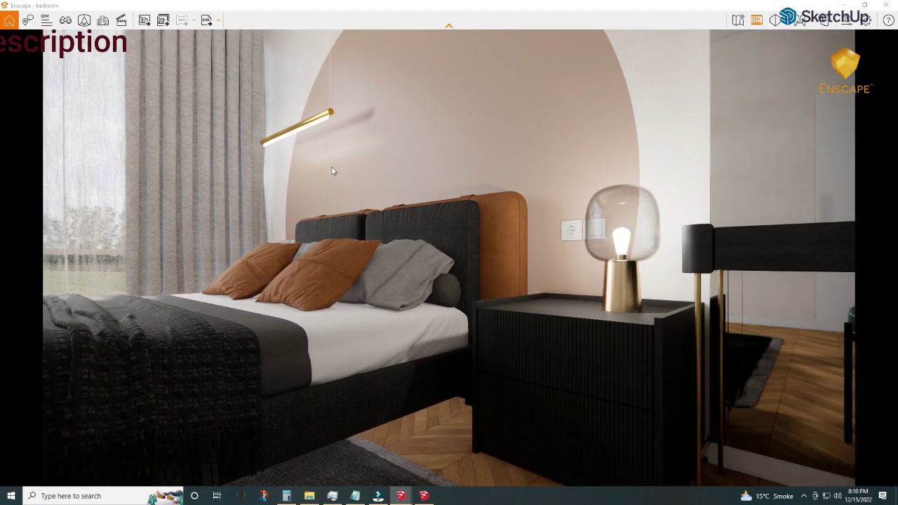
click(845, 23)
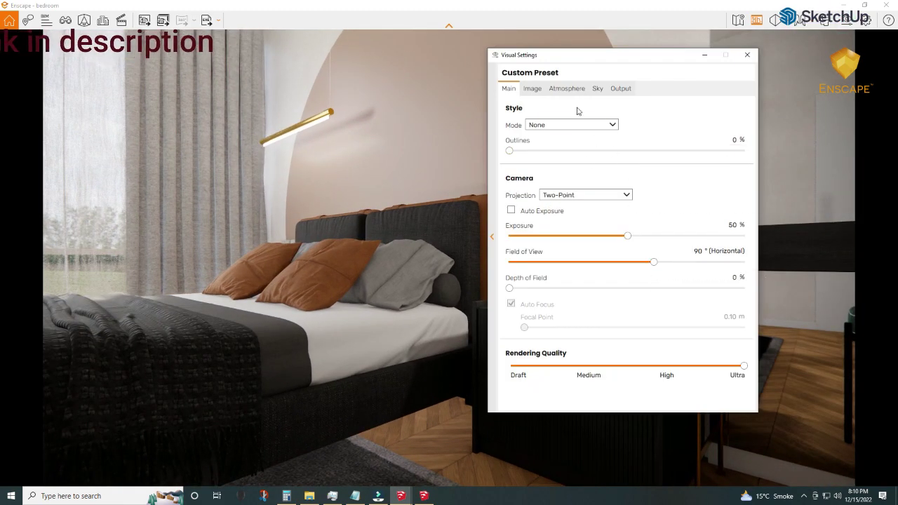
click(566, 88)
click(666, 295)
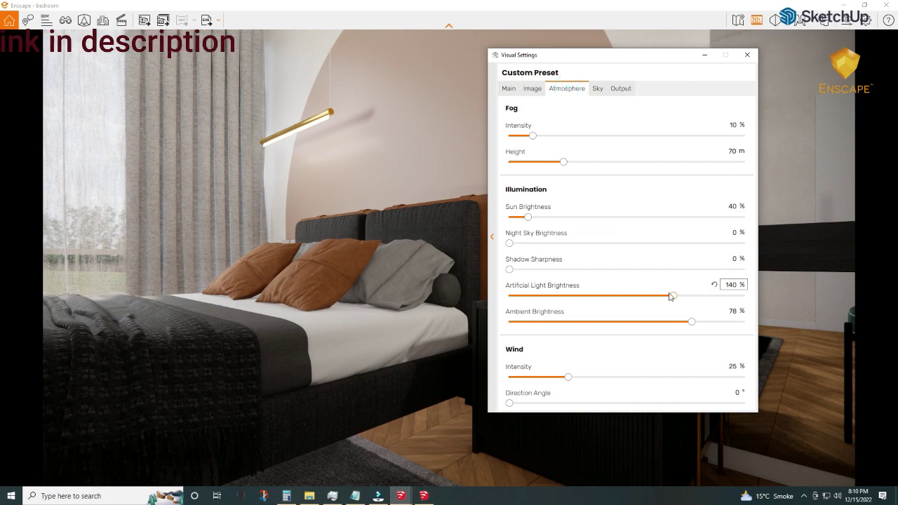
click(707, 58)
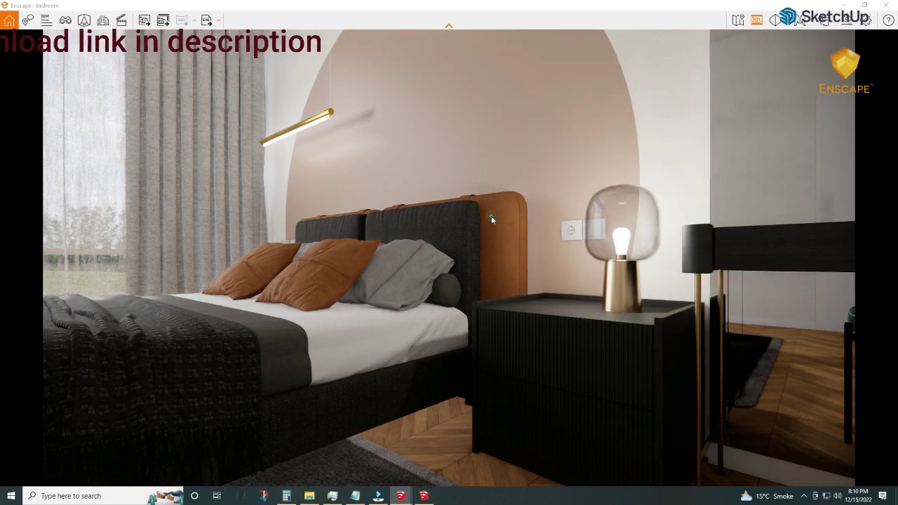
Save a screenshot of the bed and brass lamp view, then bring up the Video Editor
click(148, 23)
click(371, 456)
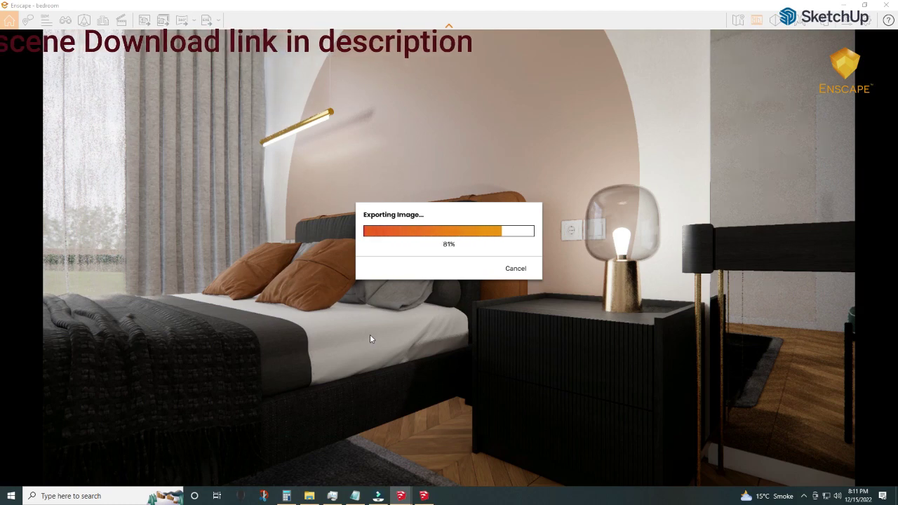
click(121, 19)
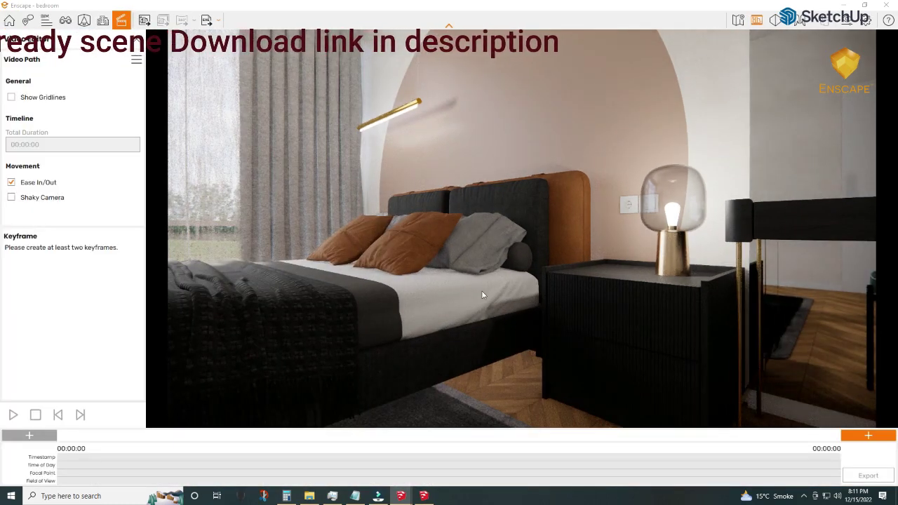
Set camera projection to Perspective and add the first camera-path keyframe
click(850, 20)
click(509, 89)
click(582, 192)
click(575, 205)
click(701, 60)
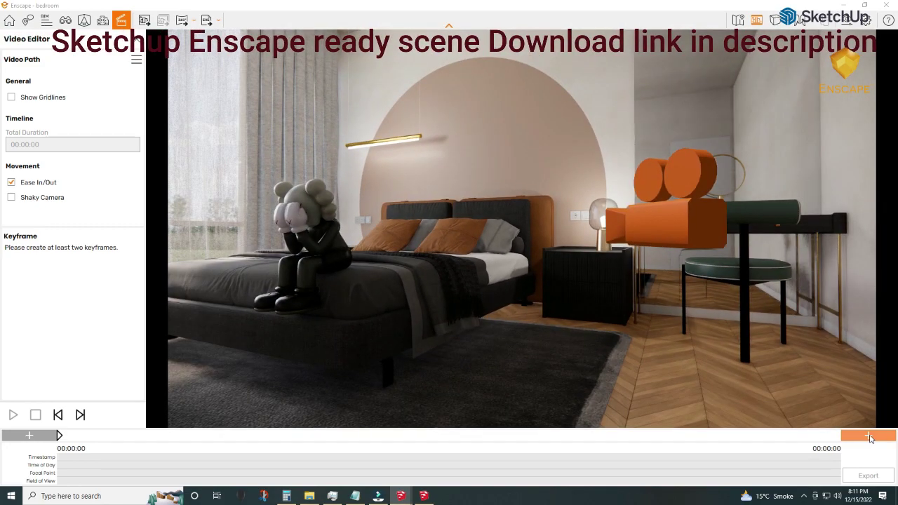
click(868, 436)
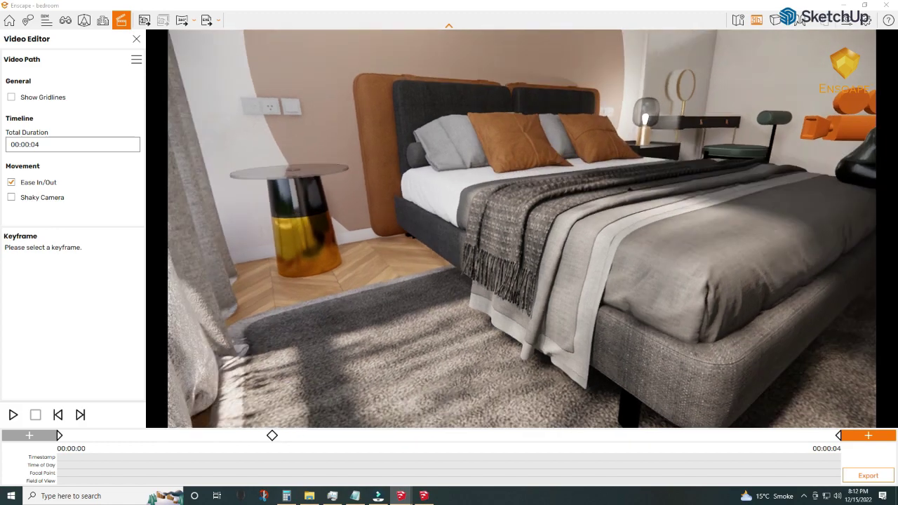
Fly and orbit the camera around the bed to set up the following path positions
key(k)
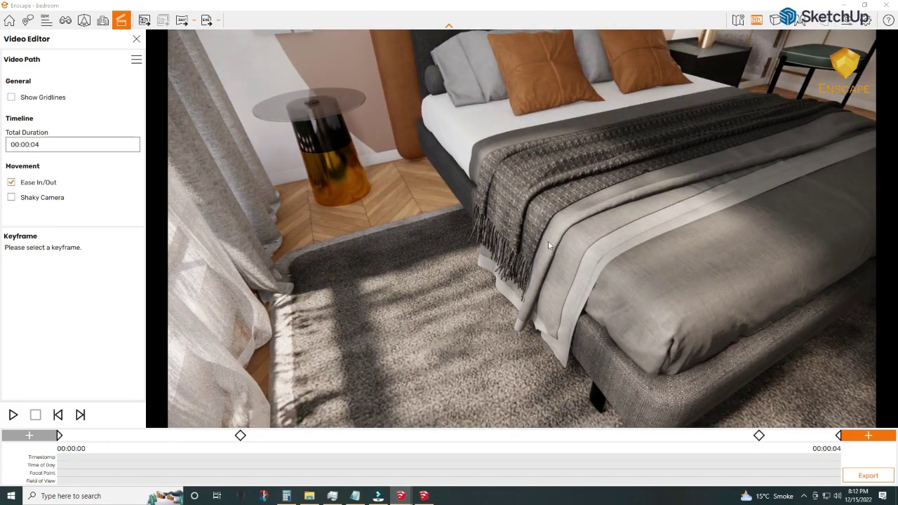
key(s)
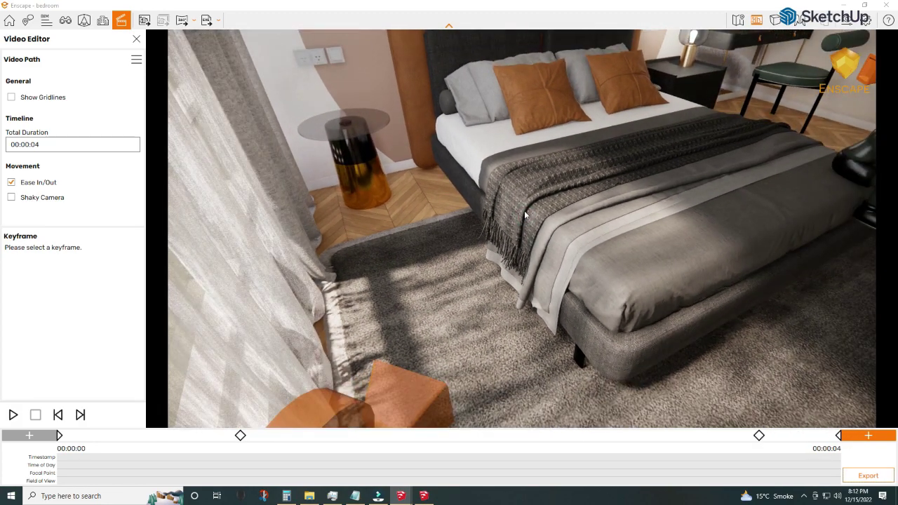
key(w)
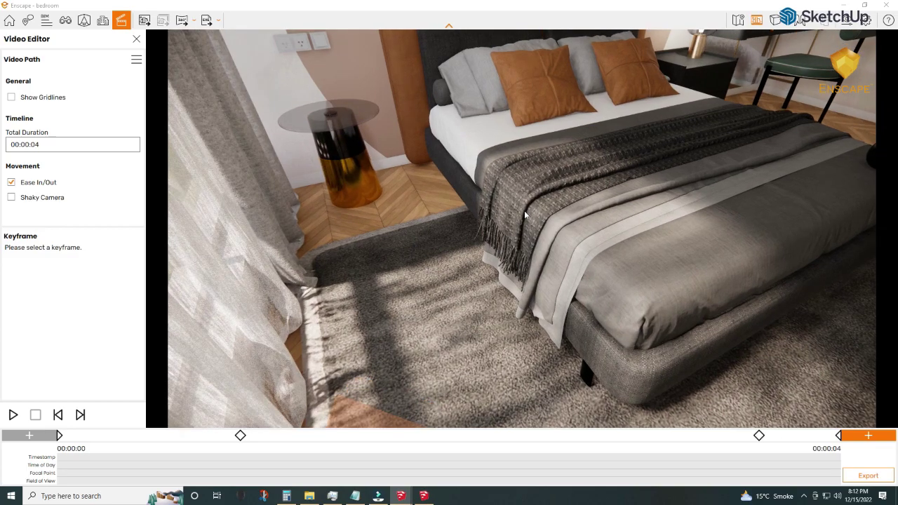
key(w)
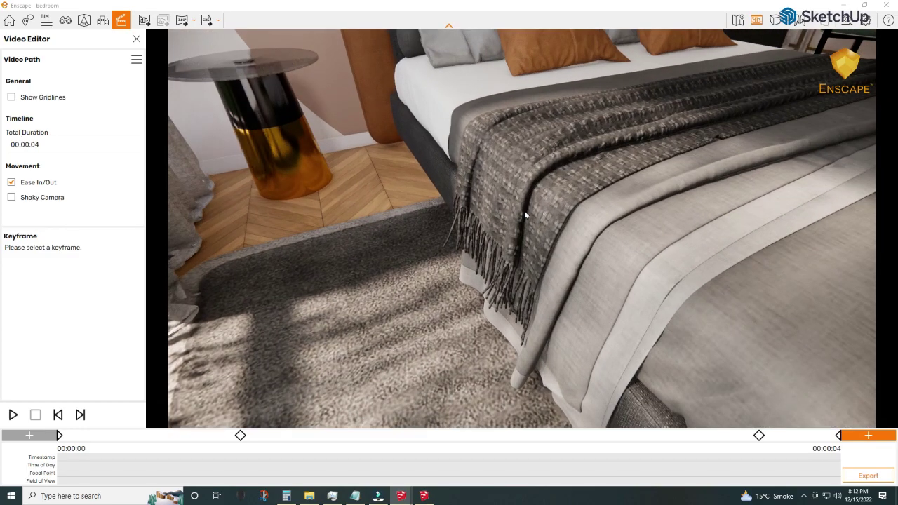
key(s)
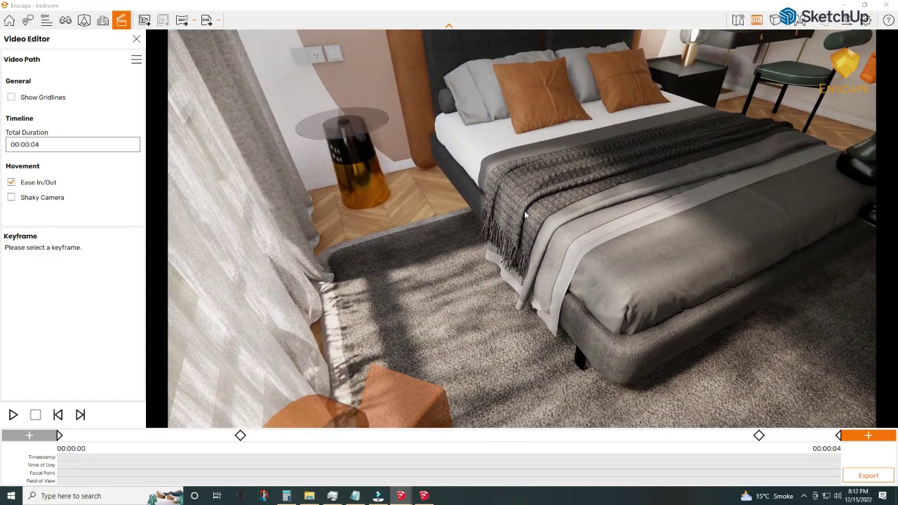
key(a)
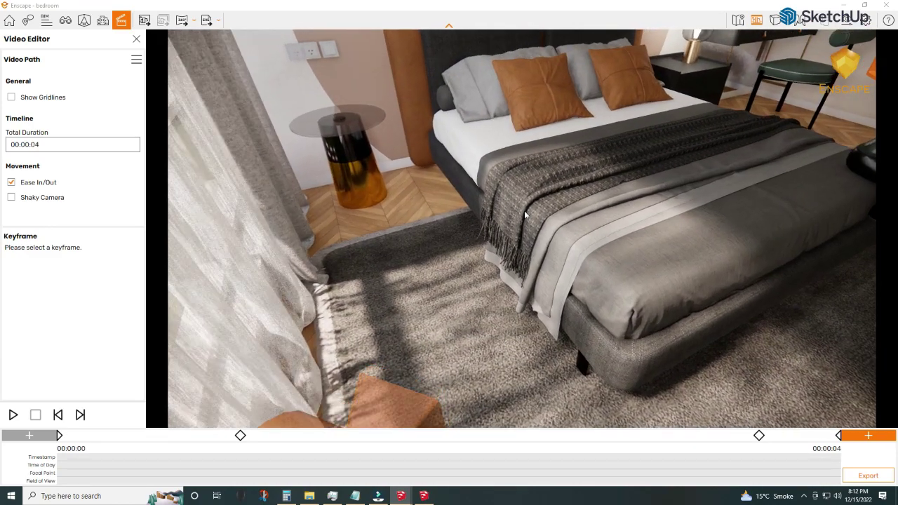
key(w)
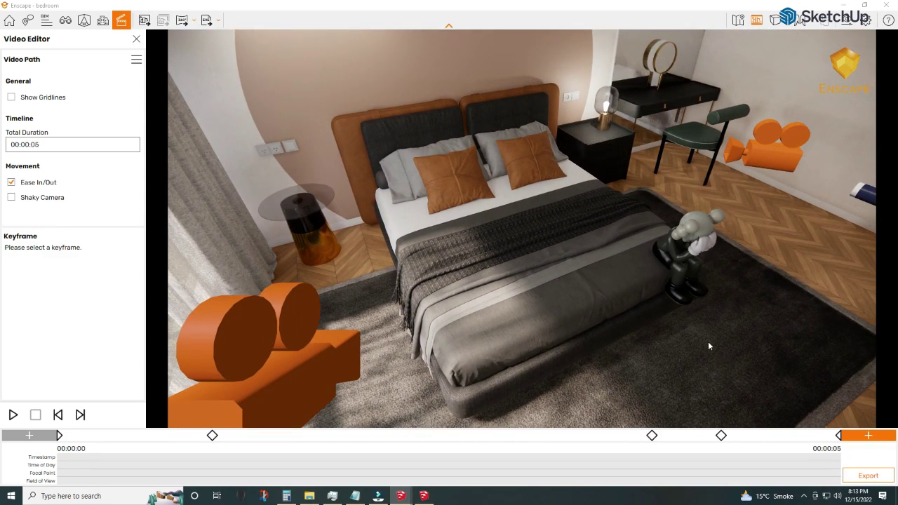
right_drag(707, 341, 772, 341)
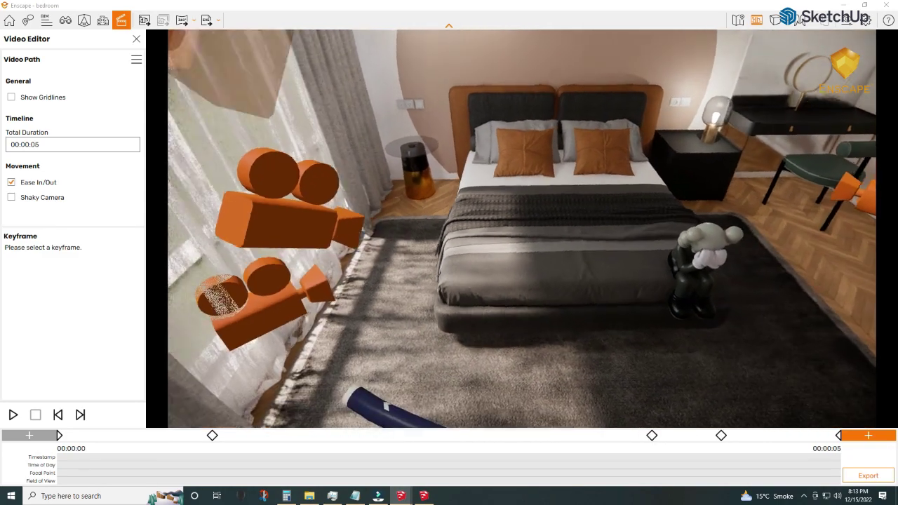
mouse_move(645, 268)
right_down()
mouse_move(575, 268)
mouse_move(756, 267)
right_up()
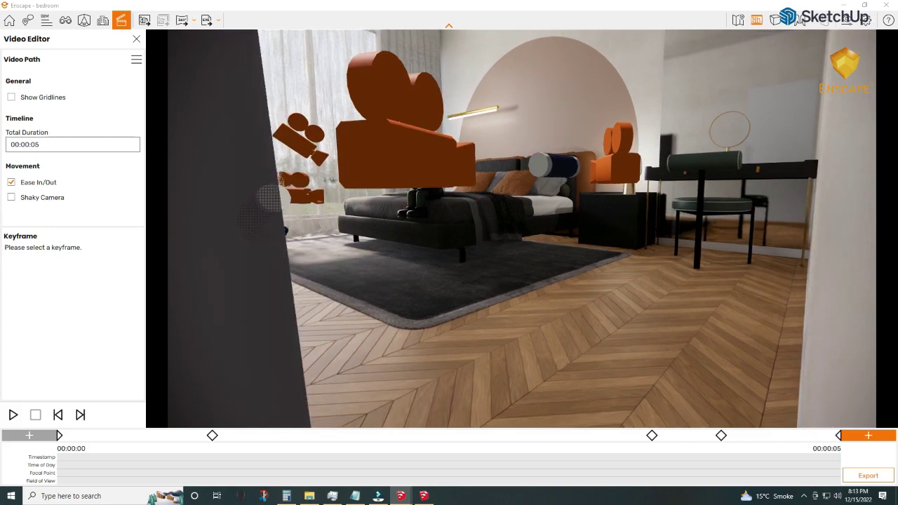
right_drag(709, 306, 639, 307)
Preview the camera path and retime the fourth keyframe
click(62, 143)
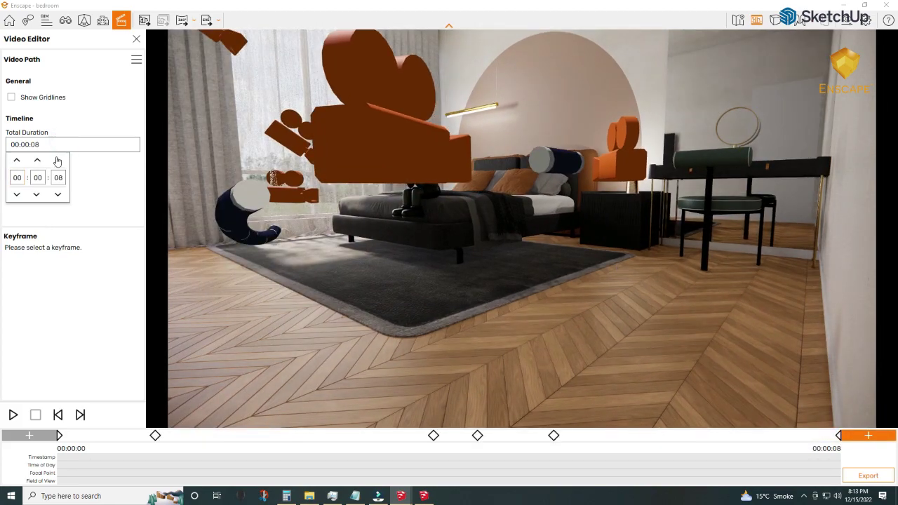
click(12, 414)
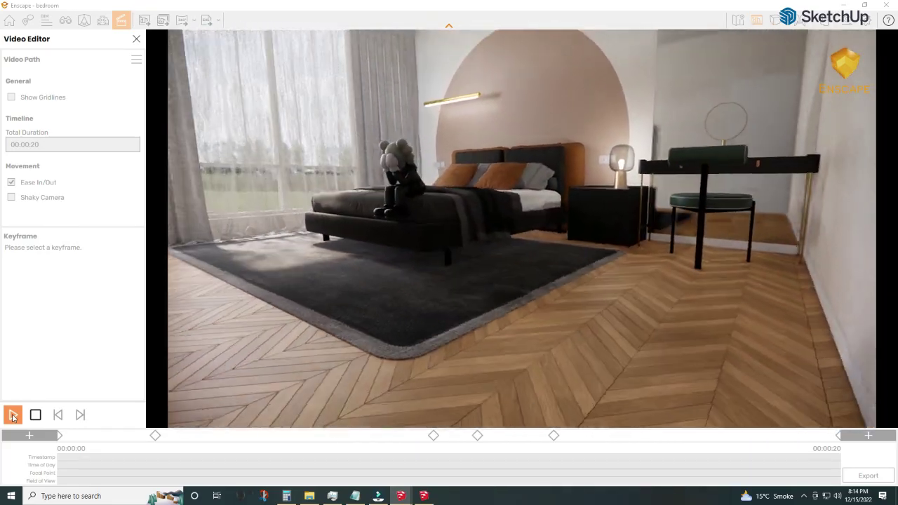
click(13, 415)
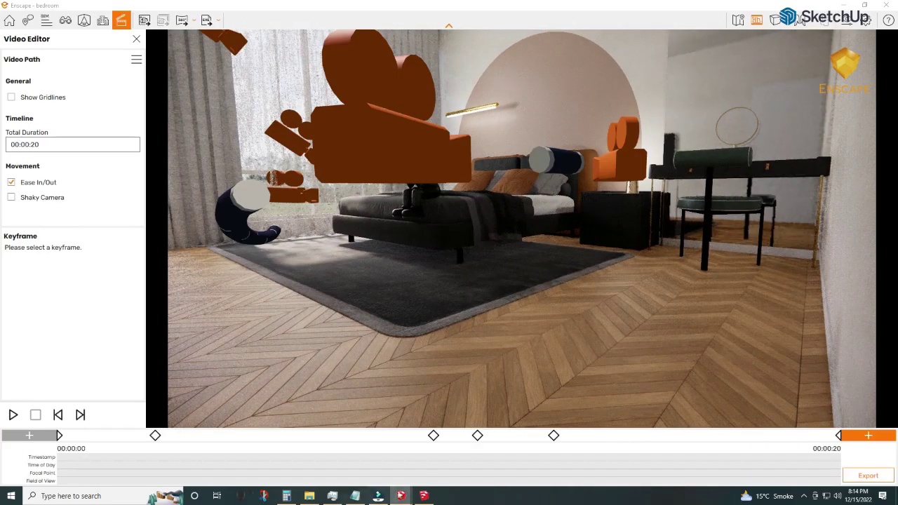
click(477, 435)
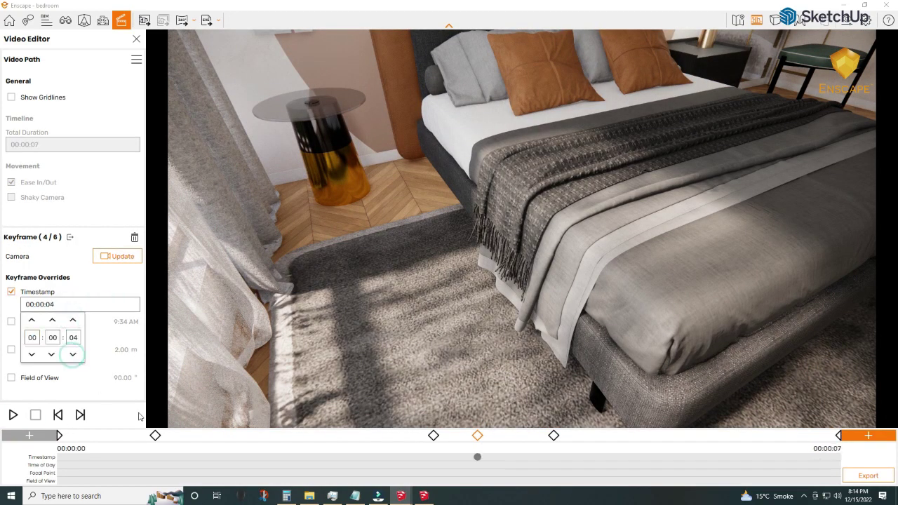
click(12, 292)
click(70, 237)
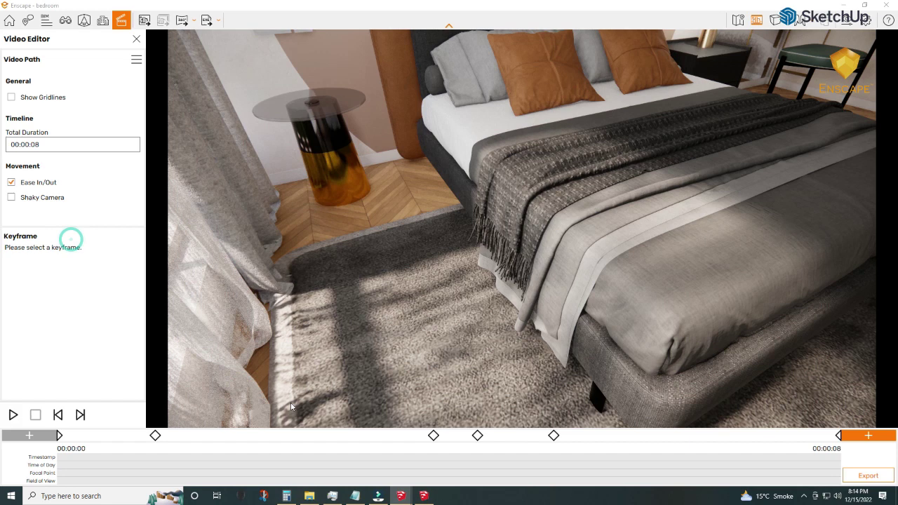
Check the second keyframe's view, then give the fifth keyframe a timestamp override
click(155, 435)
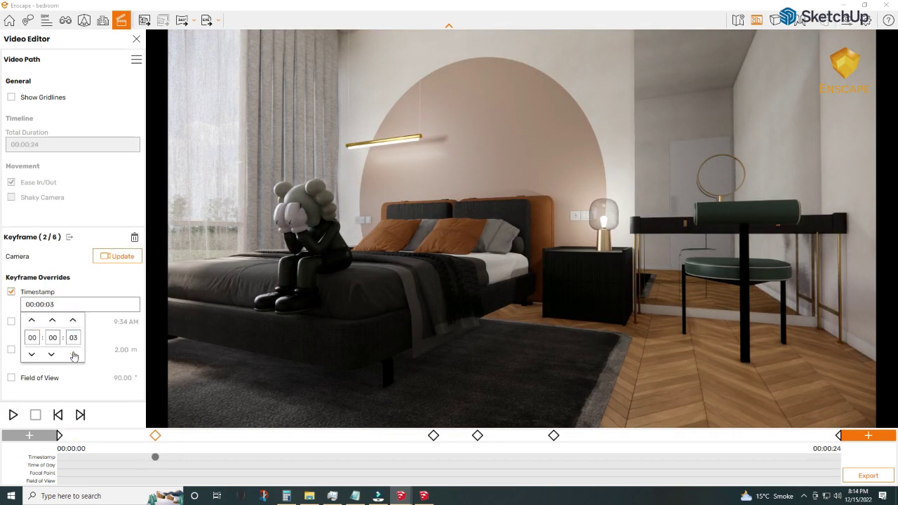
click(70, 237)
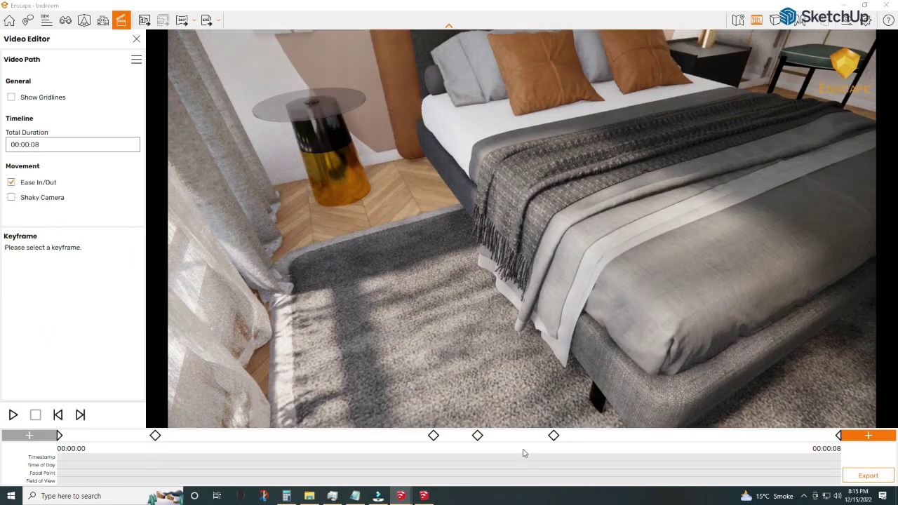
click(553, 435)
click(12, 292)
click(61, 303)
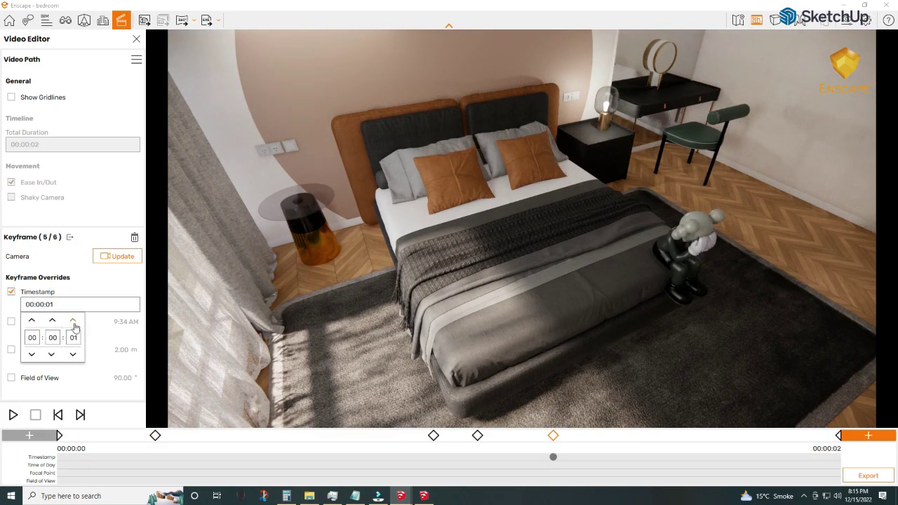
Pin the second keyframe with a timestamp override at 4 seconds
click(69, 237)
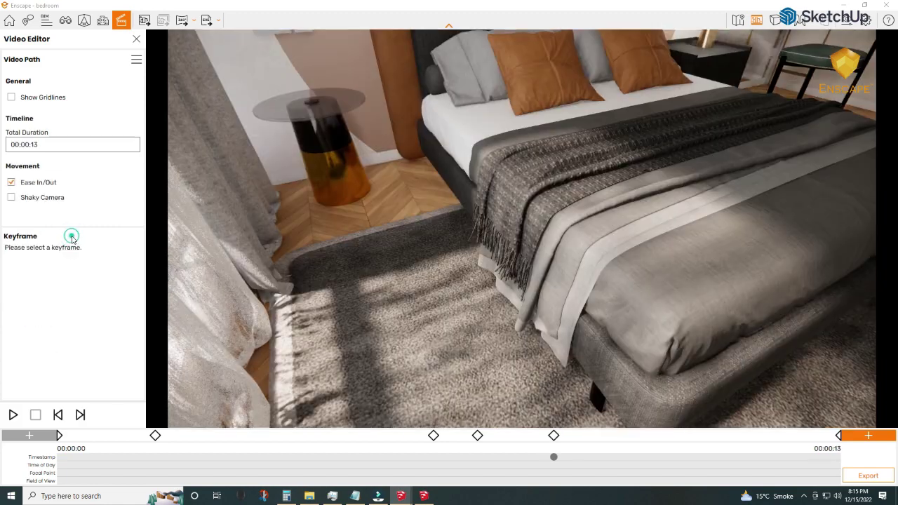
click(155, 436)
click(11, 291)
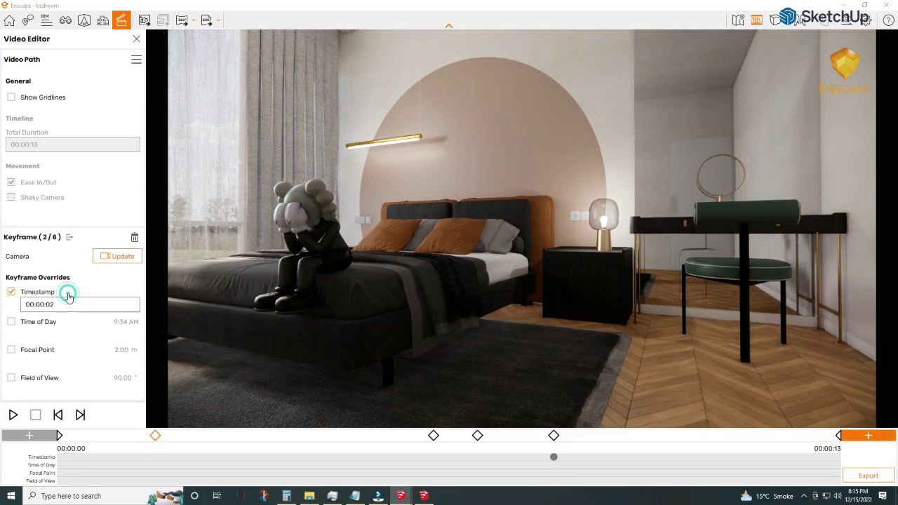
click(63, 303)
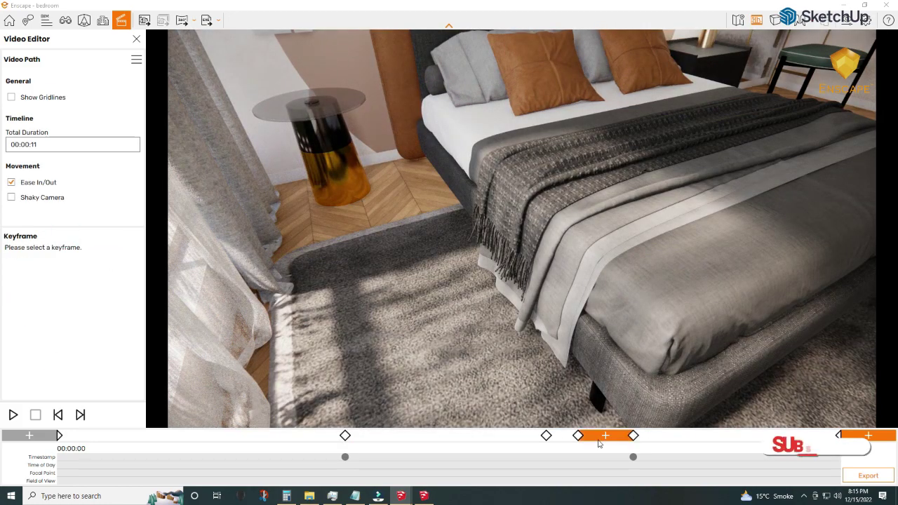
Pin the third keyframe with a timestamp override at 6 seconds
click(545, 435)
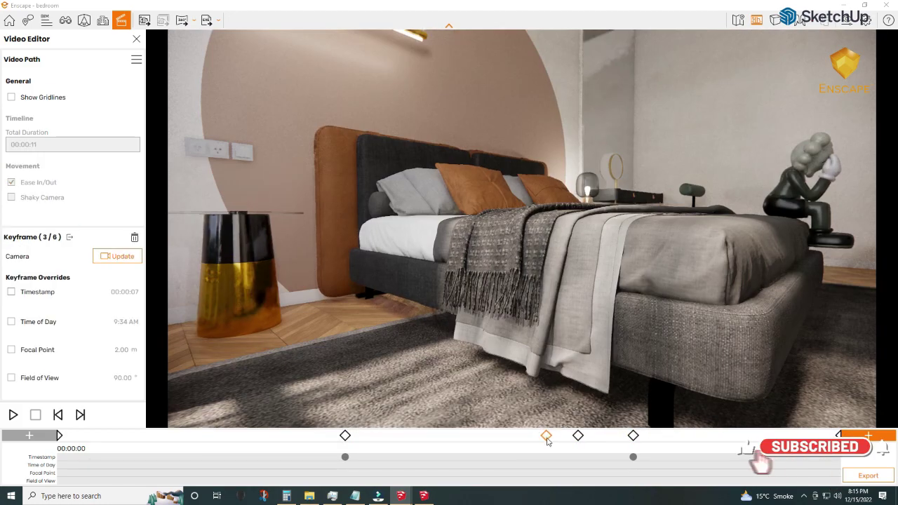
click(11, 292)
click(56, 303)
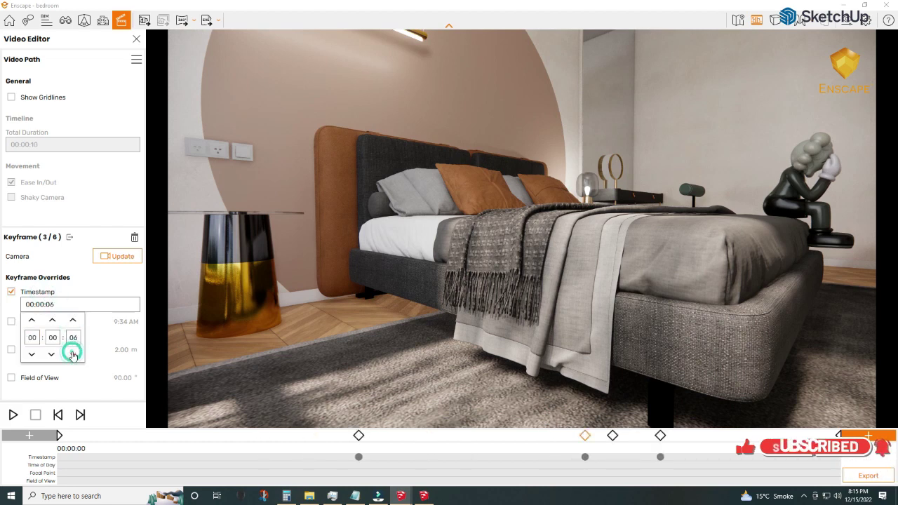
click(71, 307)
click(70, 309)
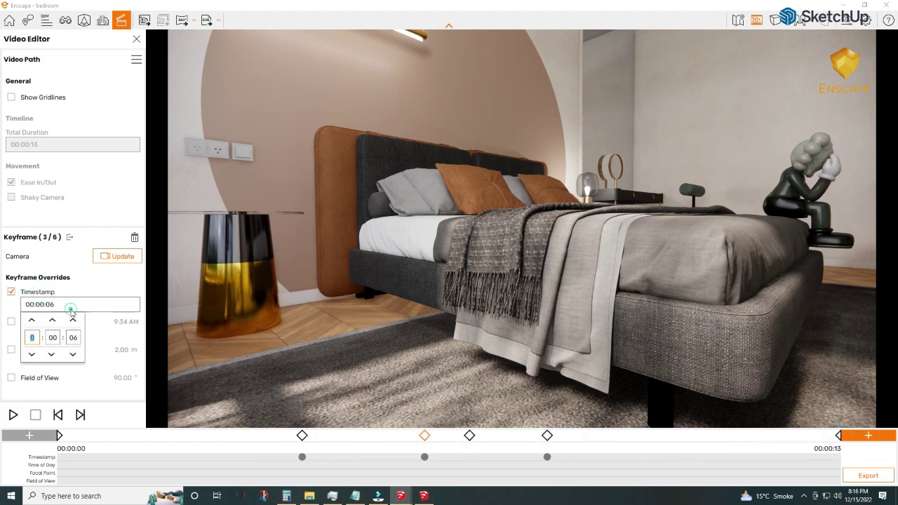
click(72, 322)
click(72, 321)
click(76, 306)
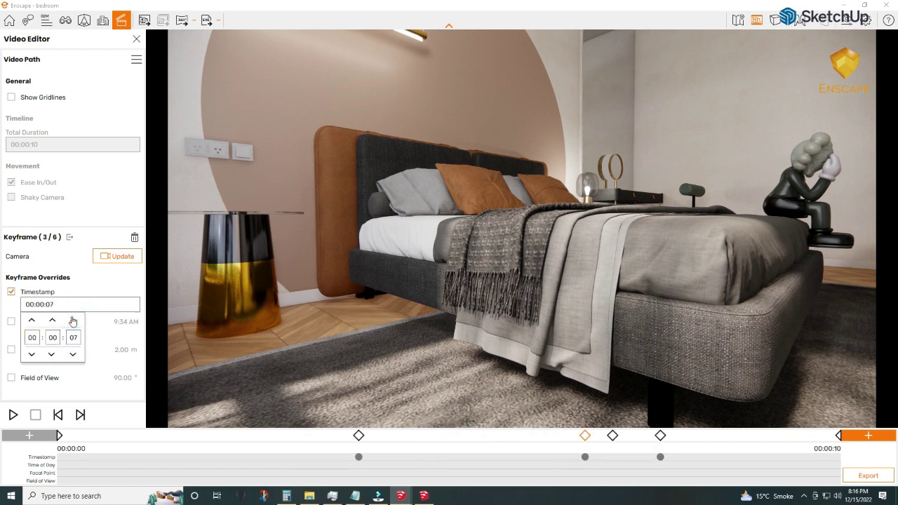
click(118, 260)
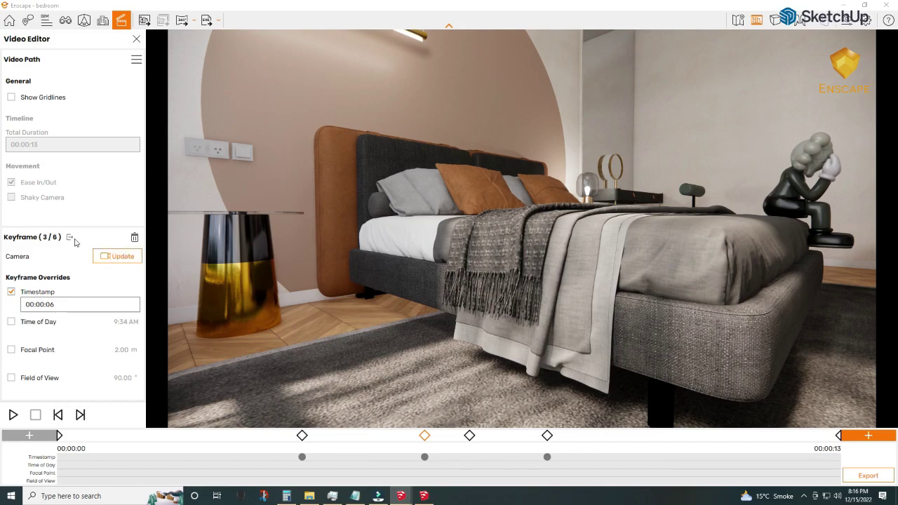
Preview the path, check keyframes 2 and 3, and update the third to the current view
click(14, 414)
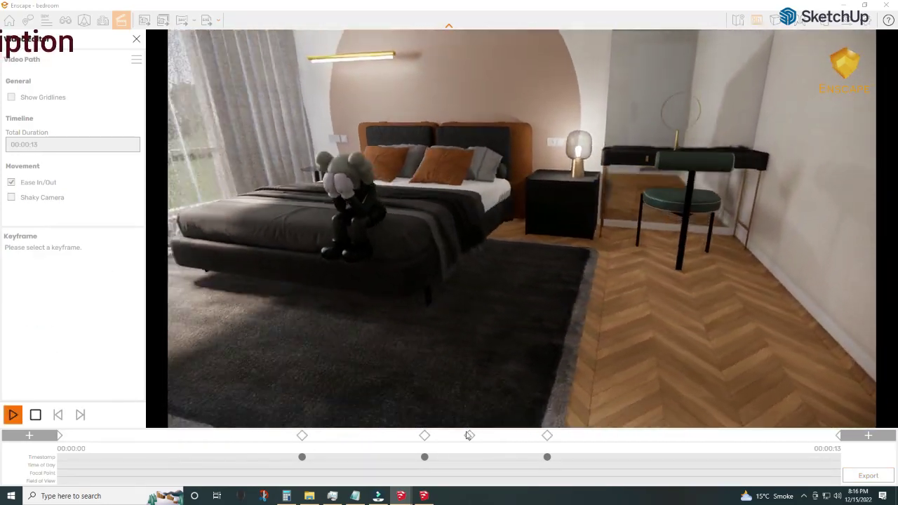
click(470, 435)
click(423, 436)
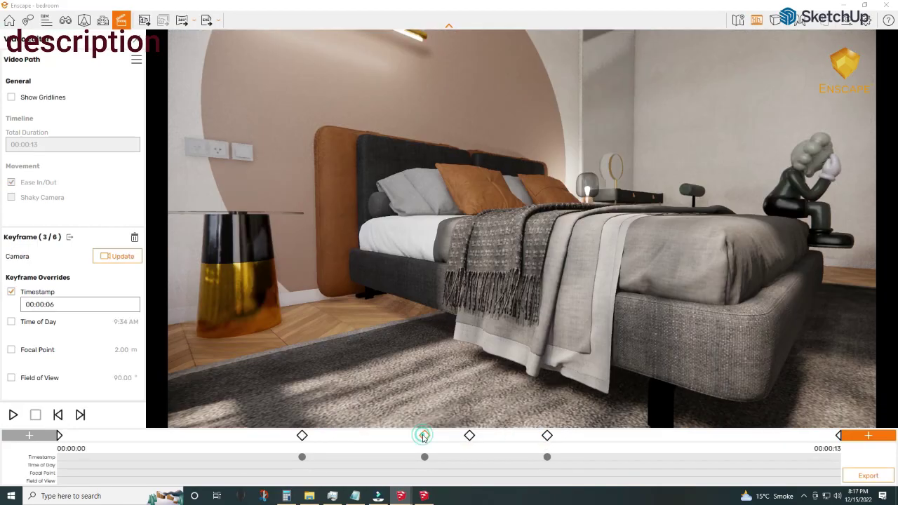
click(302, 436)
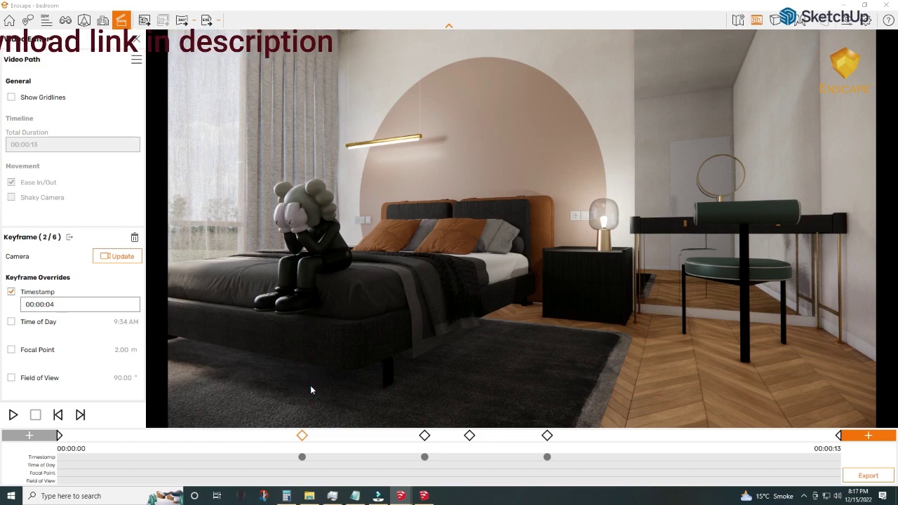
click(115, 256)
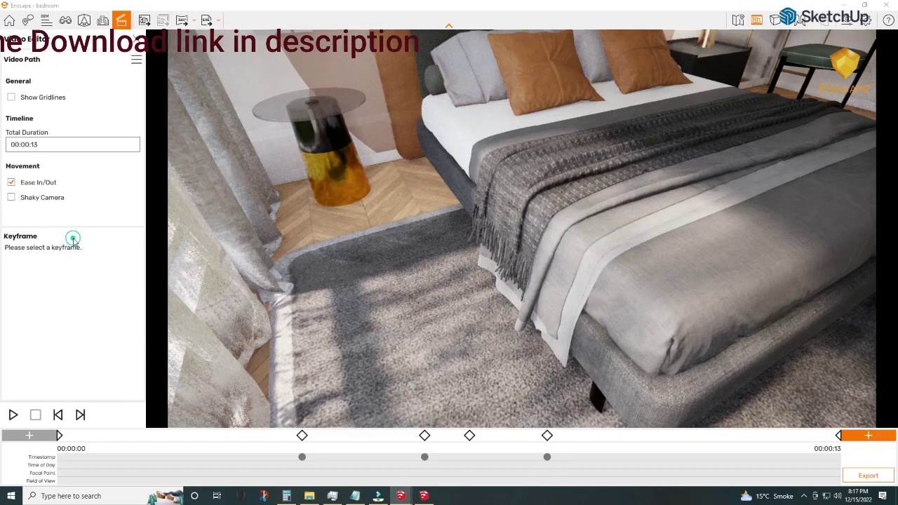
click(424, 436)
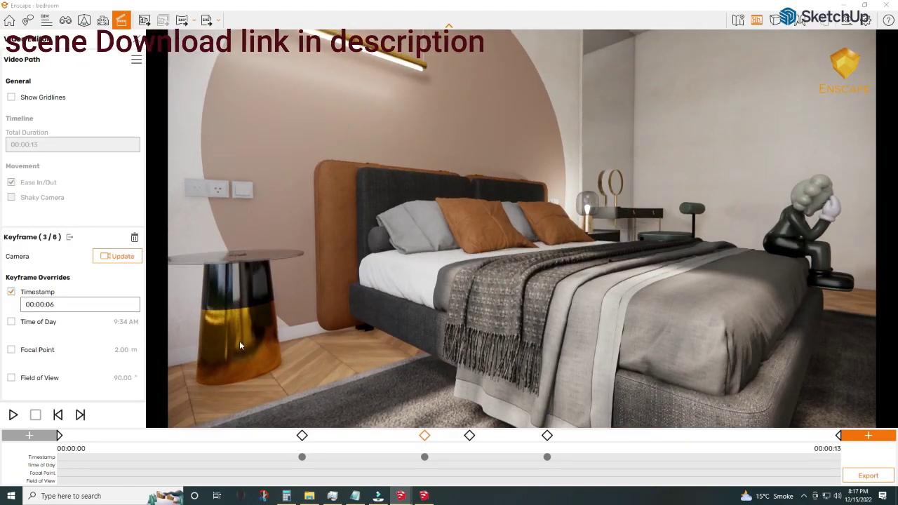
click(119, 256)
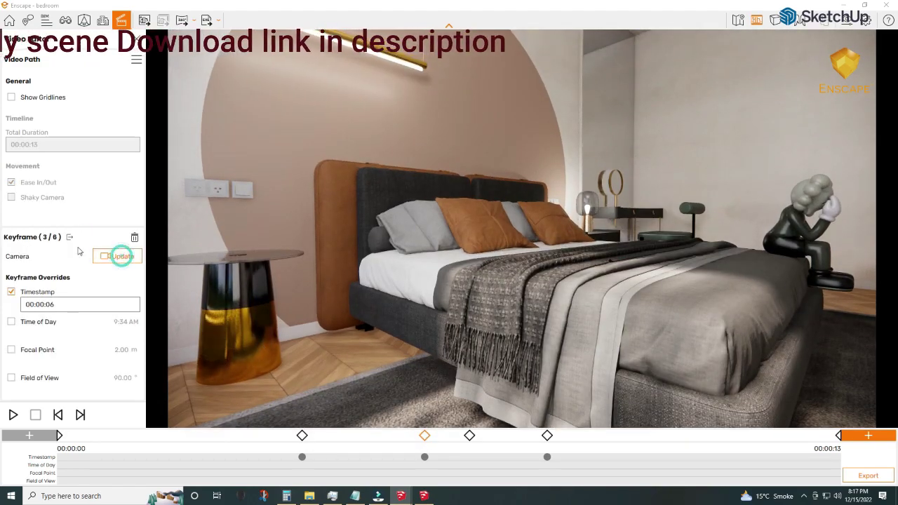
Change the total video duration and preview the camera path again
click(48, 147)
triple_click(56, 160)
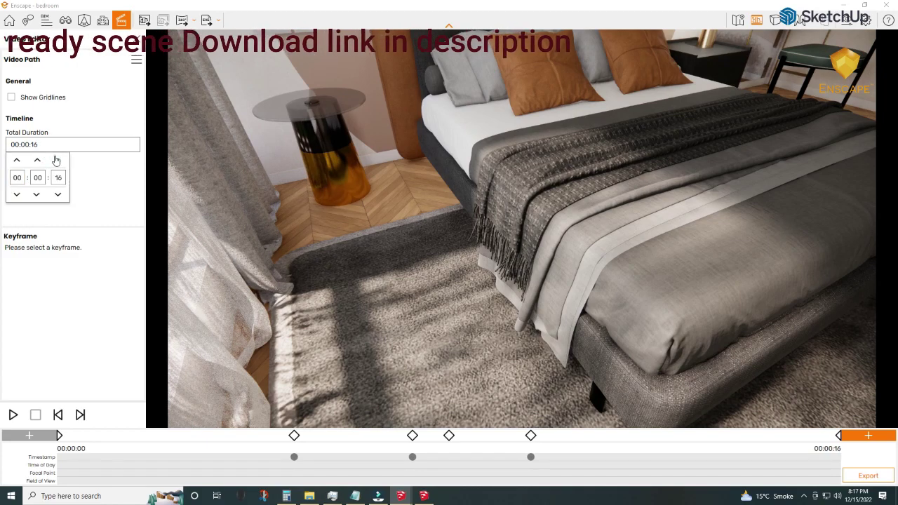
click(12, 416)
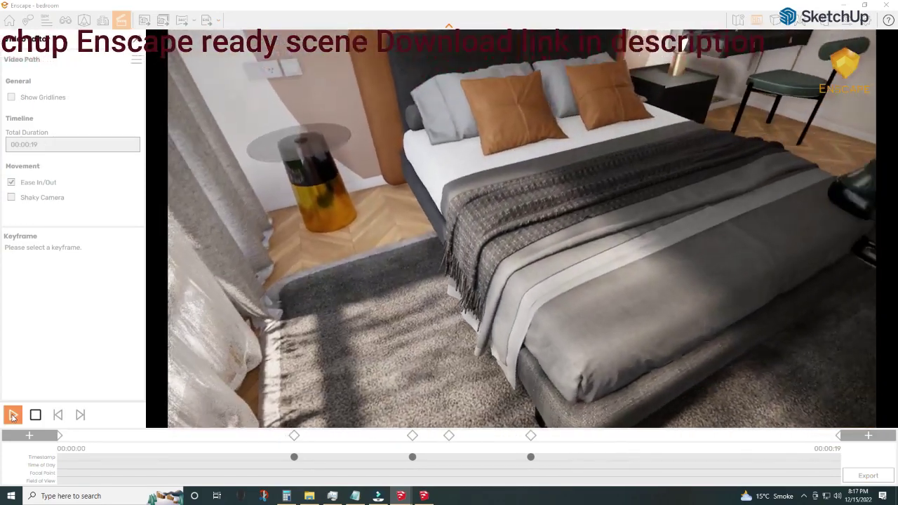
click(35, 414)
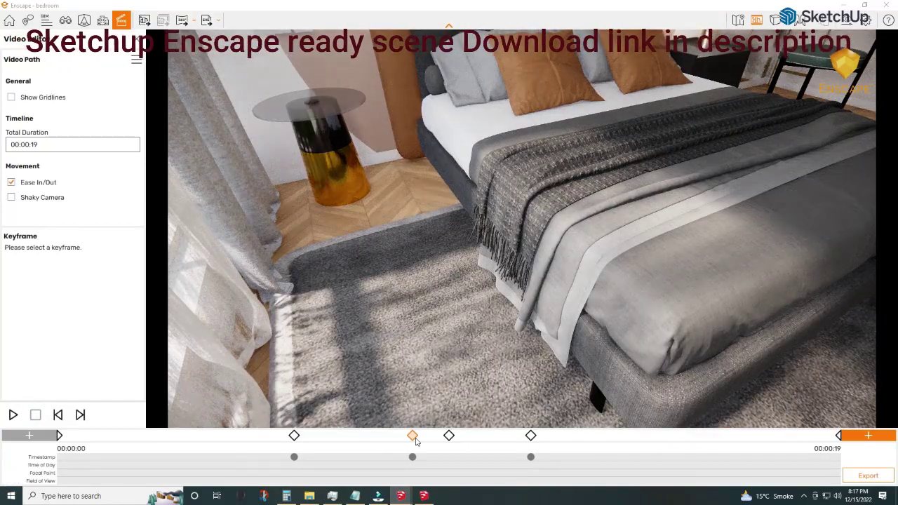
Delete the last keyframe, leaving an 11-second path
click(412, 435)
click(449, 435)
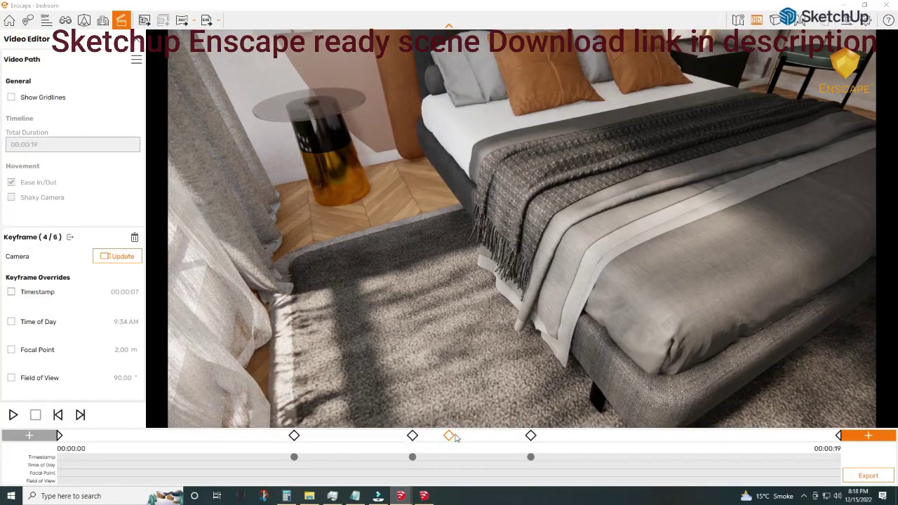
click(531, 435)
click(839, 435)
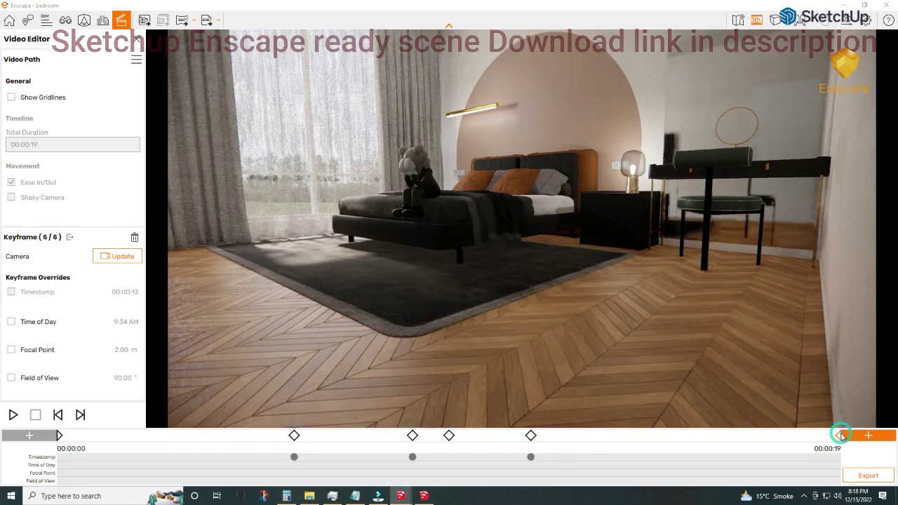
click(135, 237)
click(472, 283)
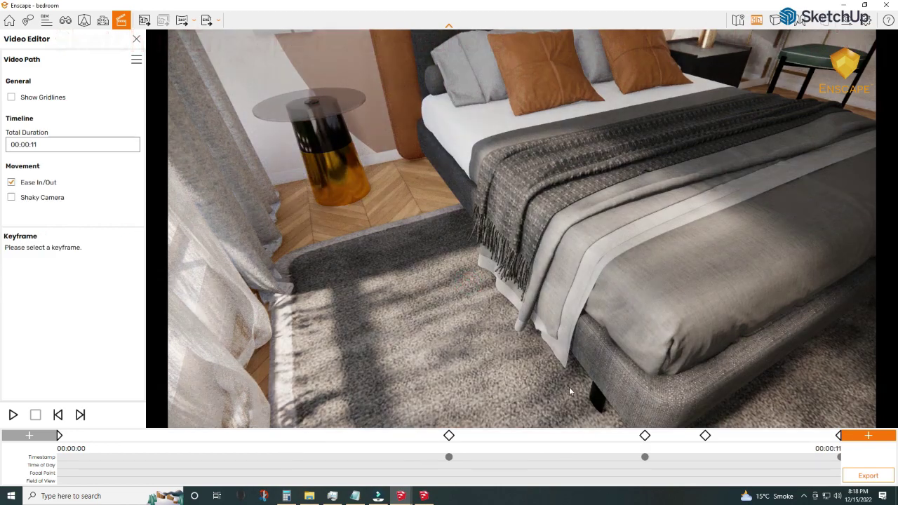
Set the third keyframe's timestamp from 00:00:08 to 00:00:07
click(644, 435)
click(63, 303)
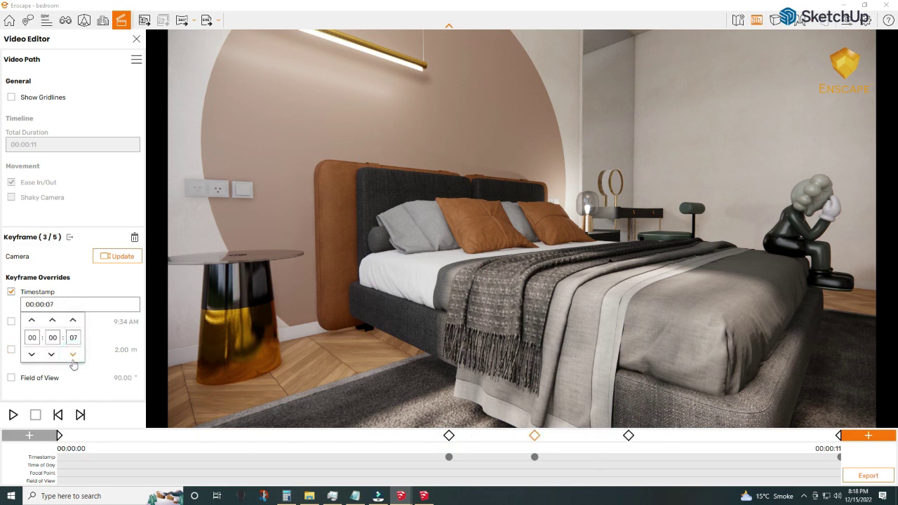
click(77, 304)
click(71, 355)
click(116, 256)
click(69, 237)
Review the first and second keyframes' views and confirm the second's timing
click(59, 435)
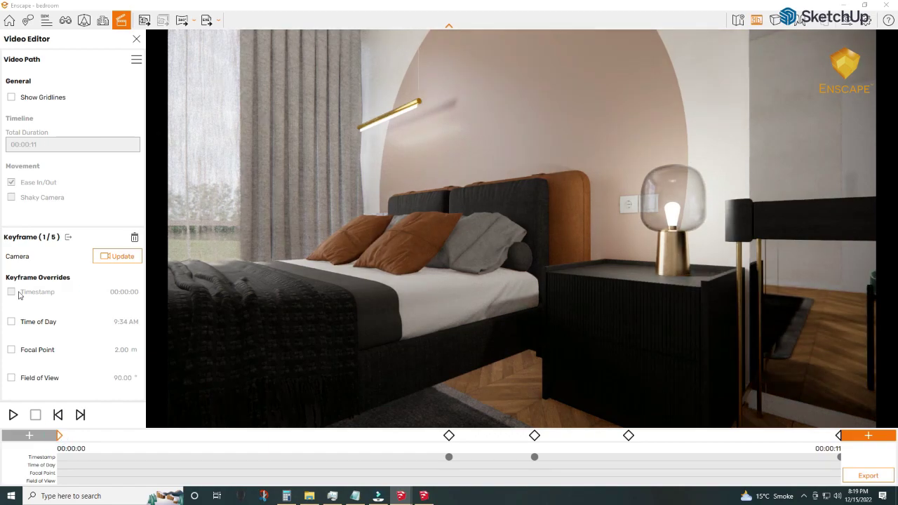
click(448, 435)
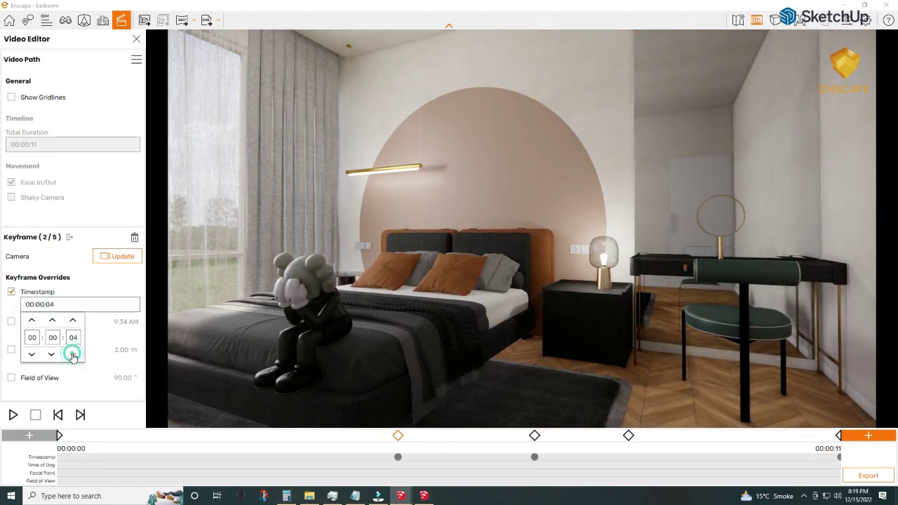
click(116, 256)
click(70, 237)
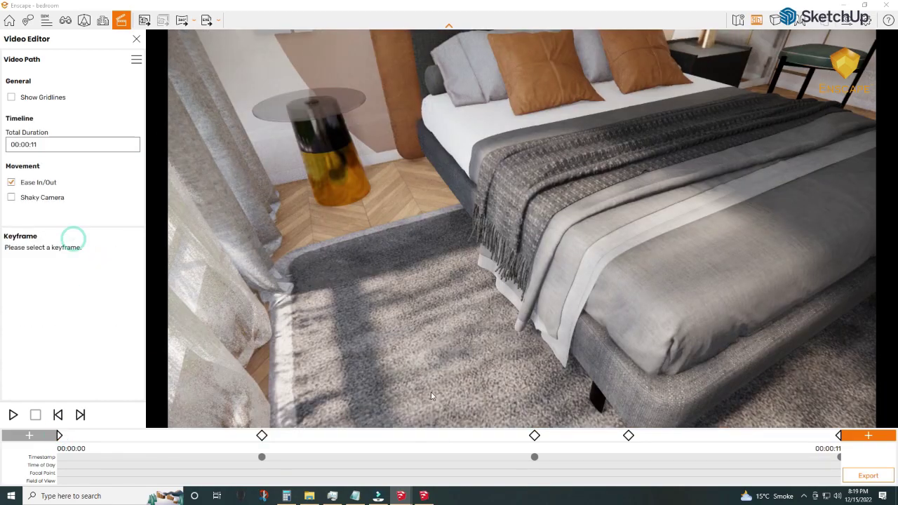
Set the fourth keyframe to 00:00:09 and play the 11-second path preview
click(533, 434)
click(77, 304)
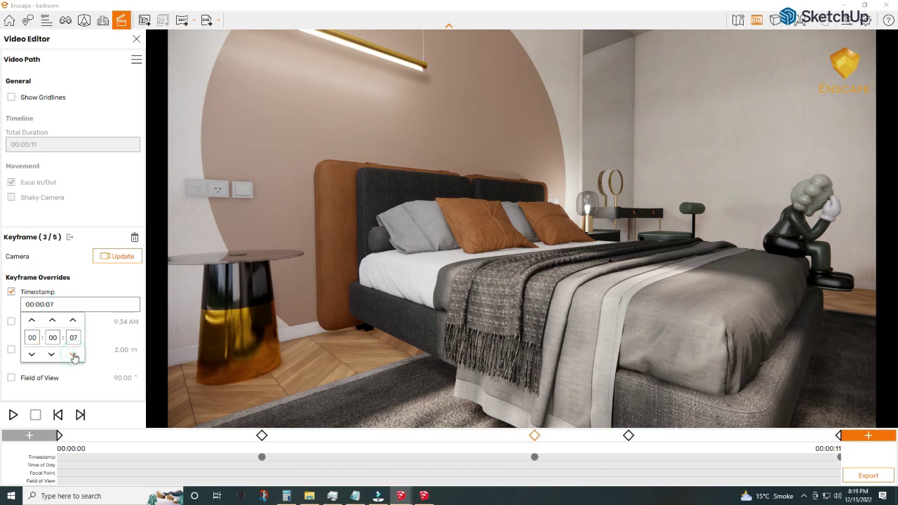
click(116, 256)
click(69, 238)
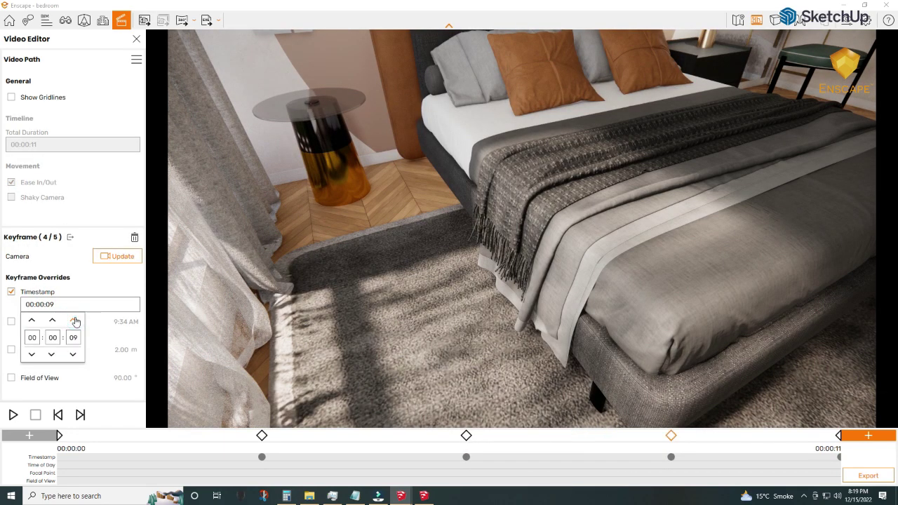
click(116, 256)
click(69, 237)
click(13, 417)
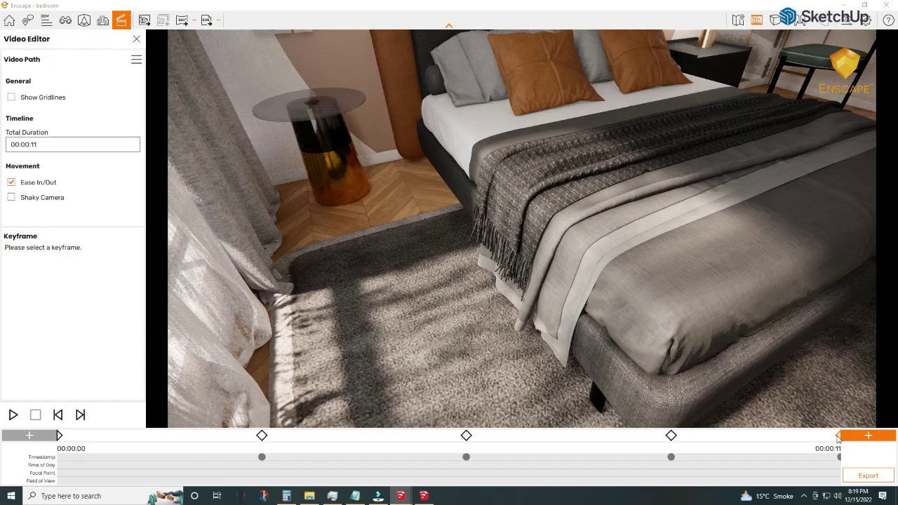
Delete the last keyframe from the camera path and preview the shortened path
click(839, 435)
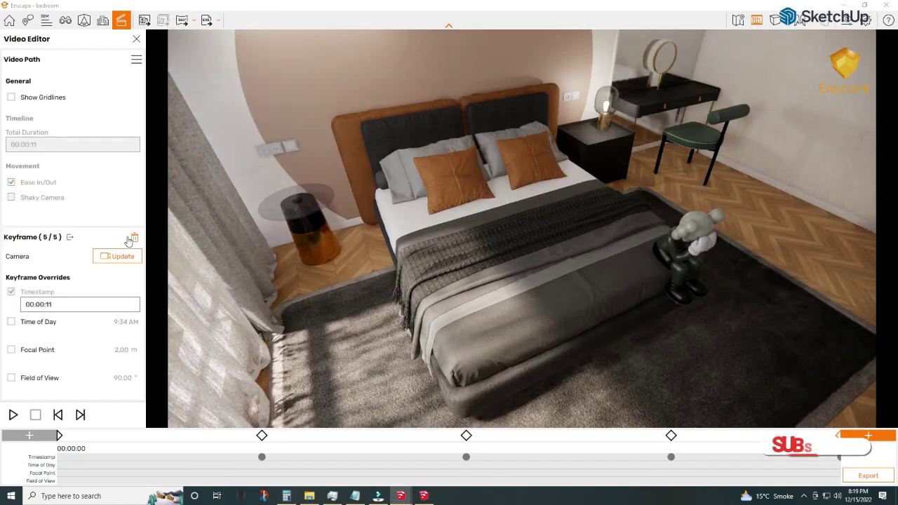
key(Delete)
key(Return)
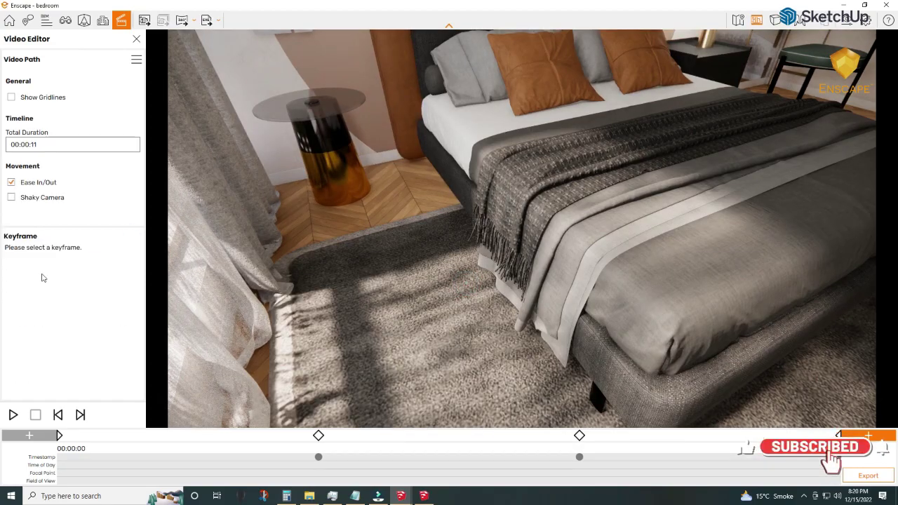
click(13, 414)
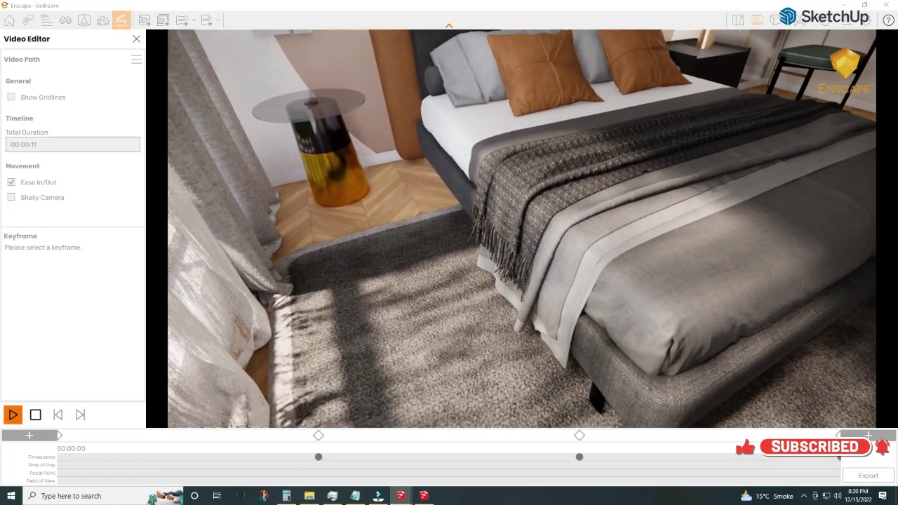
Delete the third keyframe, replay the path, and orbit over the bed and headboard
click(580, 435)
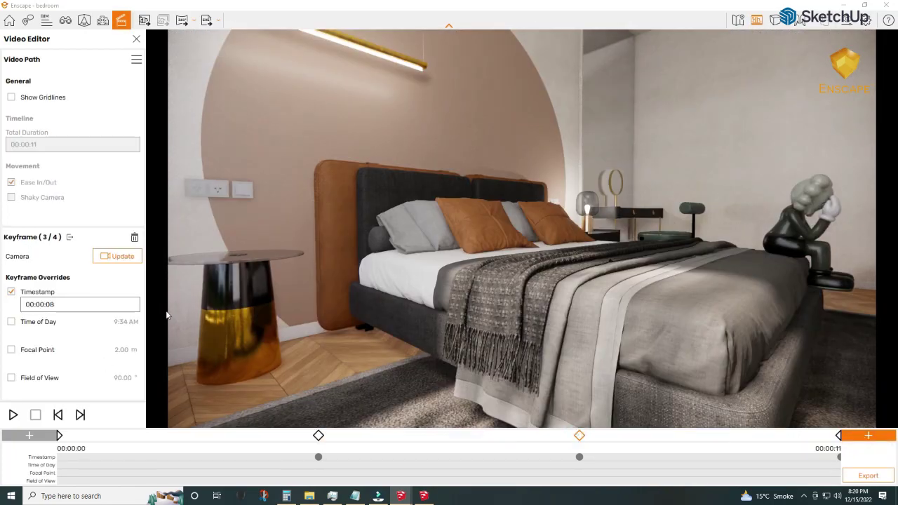
click(133, 238)
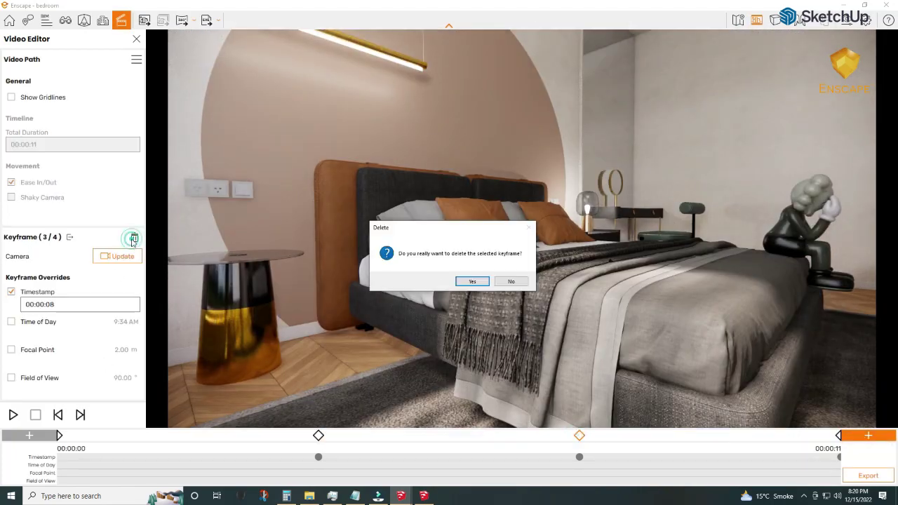
key(Return)
click(13, 414)
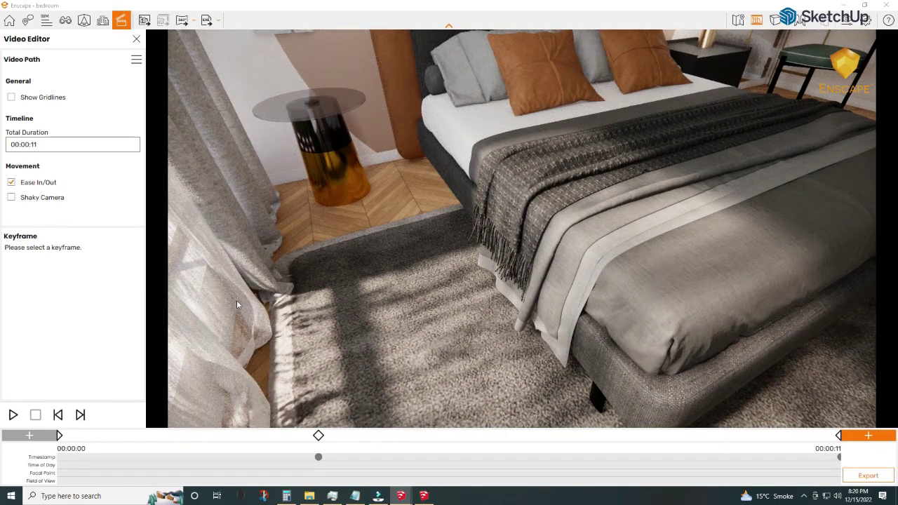
drag(267, 287, 367, 321)
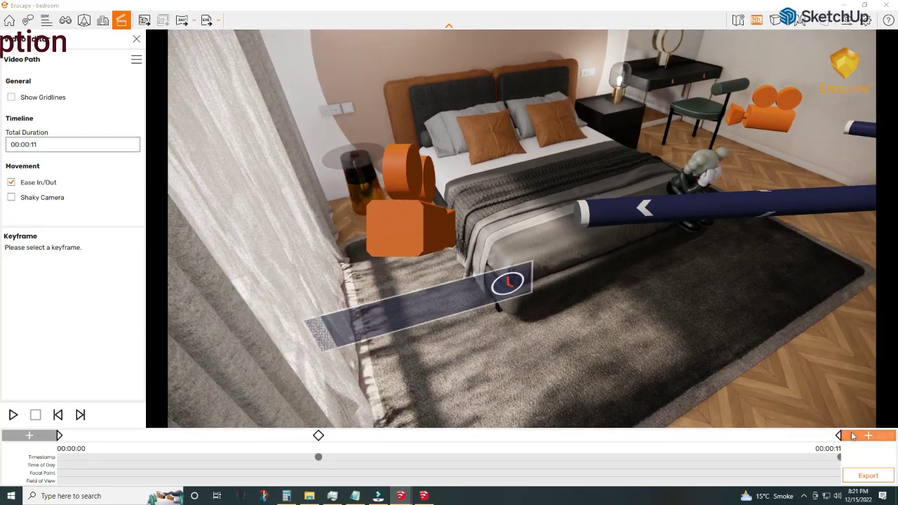
Preview the camera path and review the second and third keyframe views
click(13, 414)
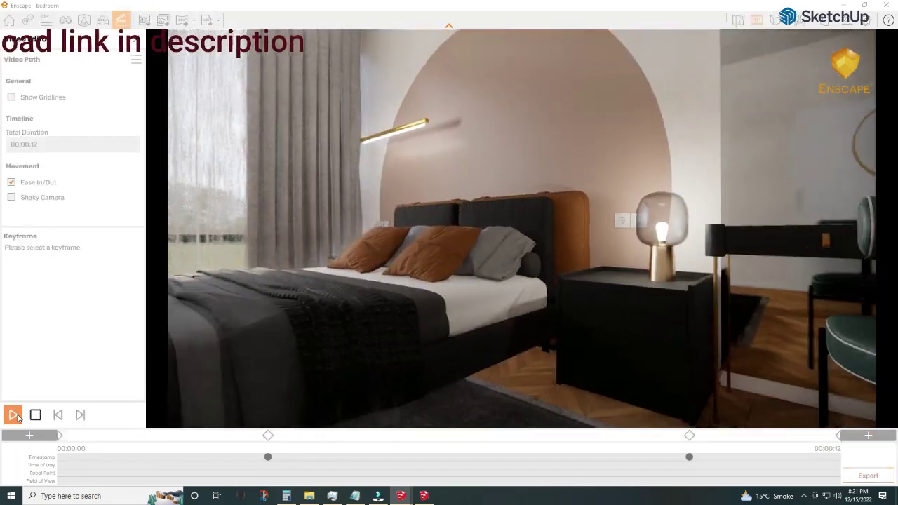
click(35, 415)
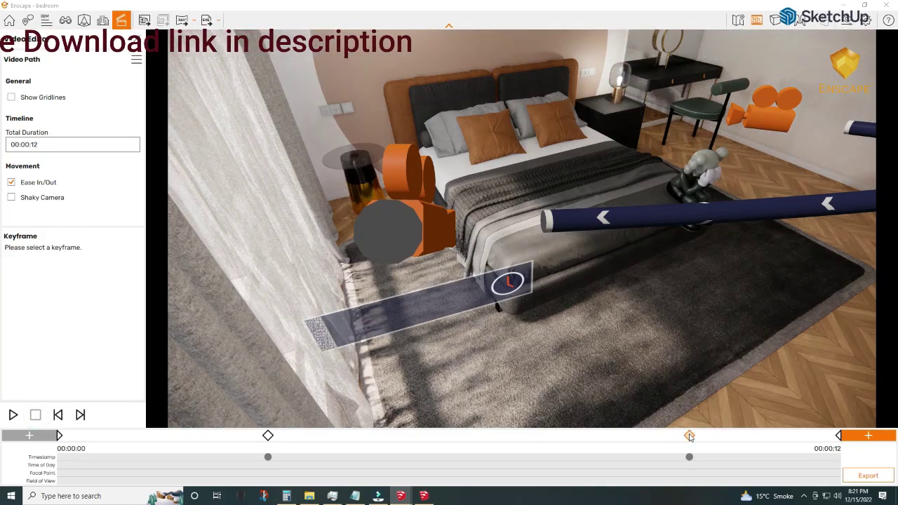
click(18, 419)
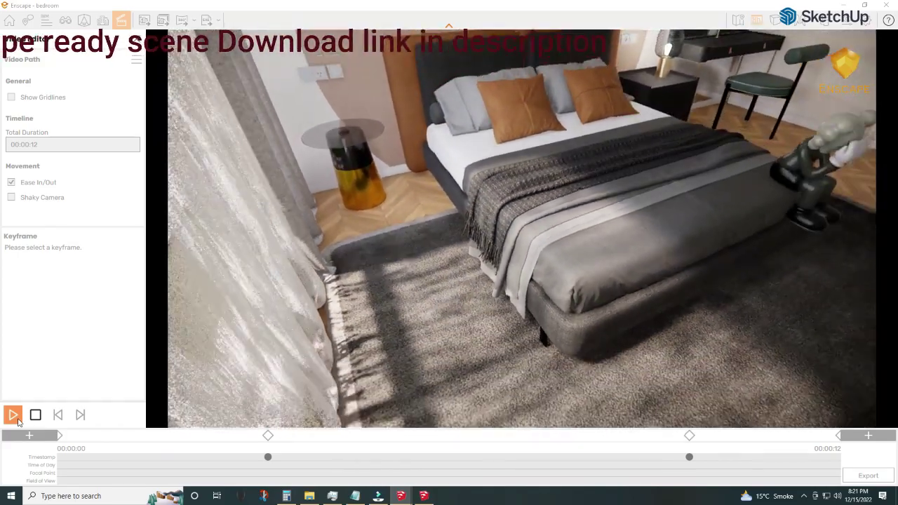
click(35, 414)
click(268, 436)
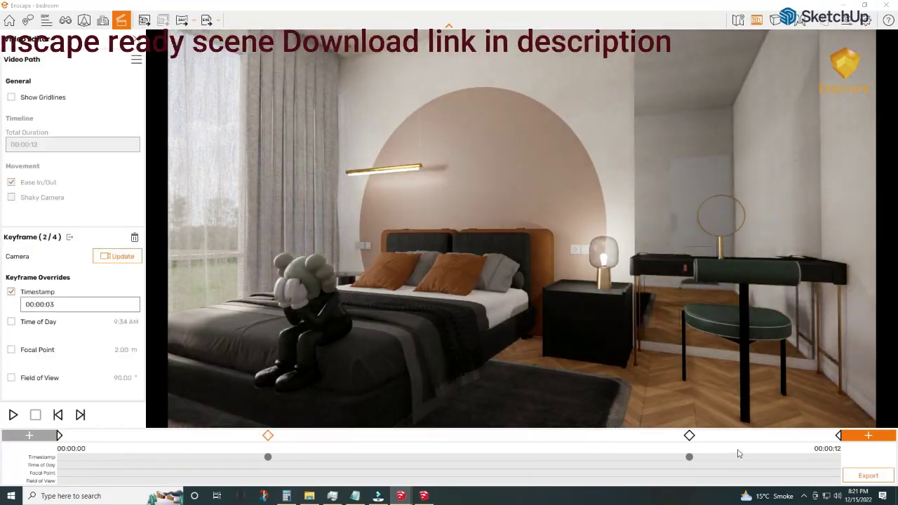
click(690, 436)
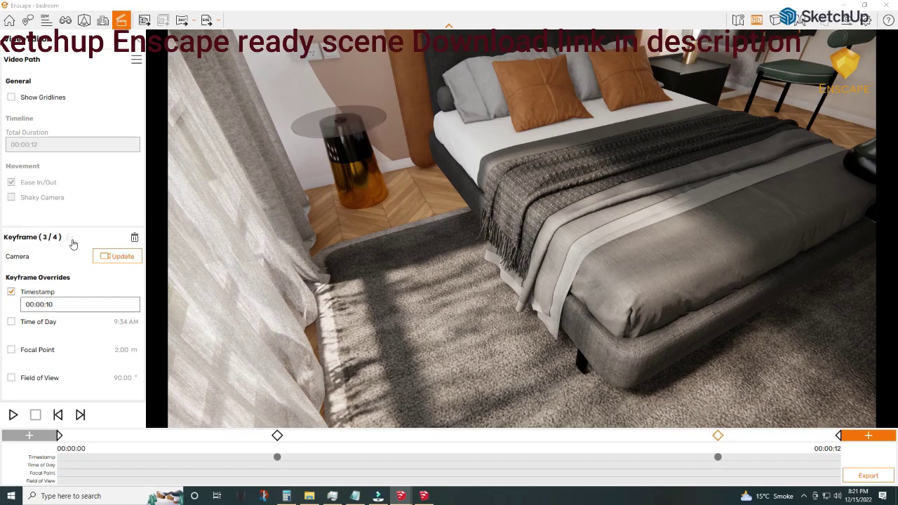
click(13, 414)
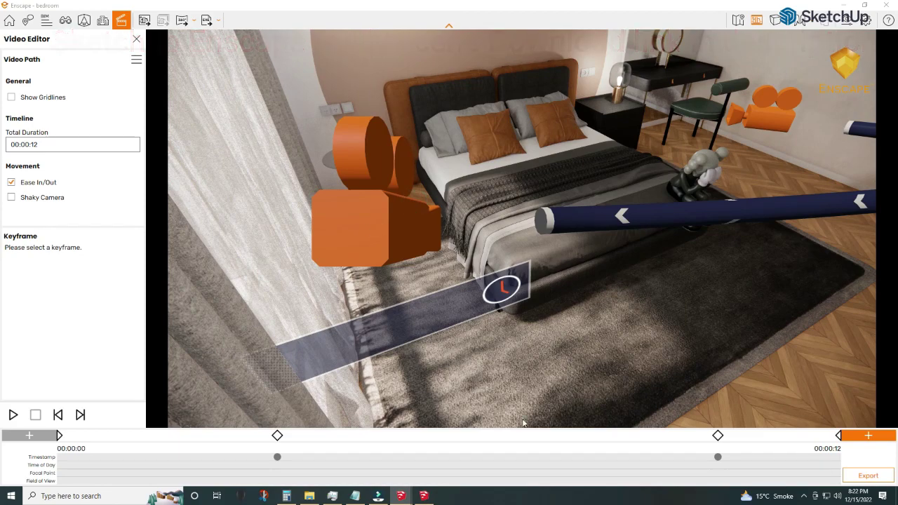
Reframe the third keyframe's view of the bed and store it in that keyframe
click(718, 436)
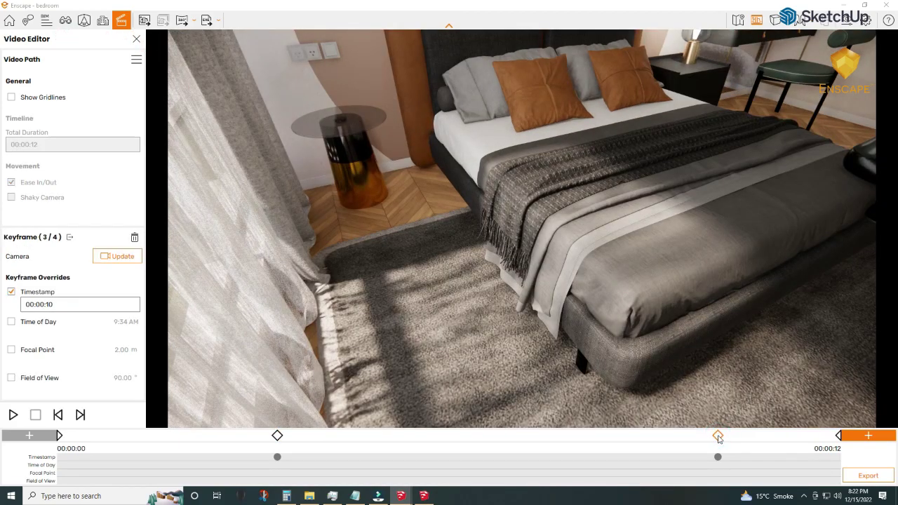
right_click(544, 352)
drag(543, 353, 503, 338)
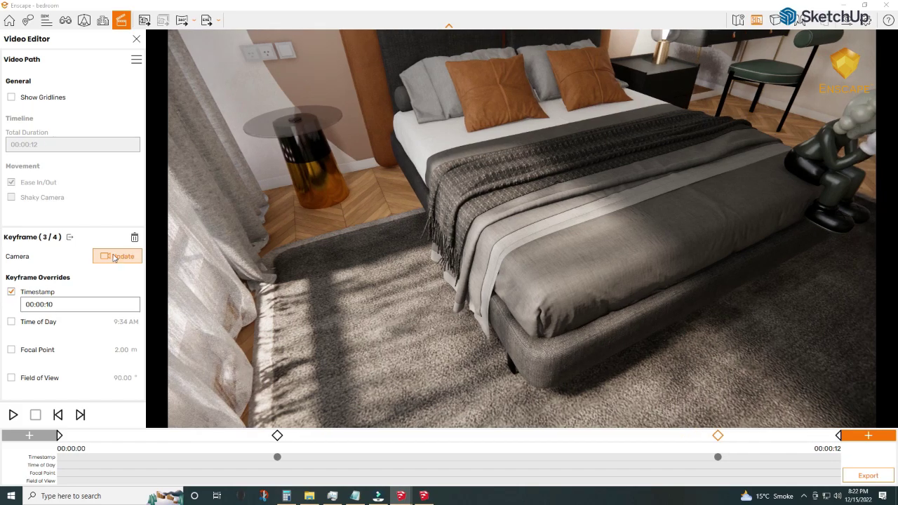
click(13, 415)
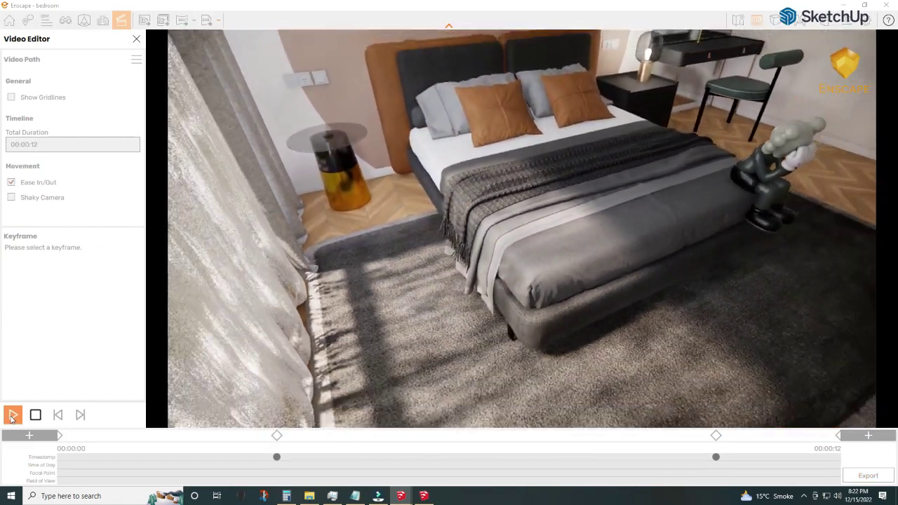
click(12, 414)
Set the camera path's total duration to 00:00:14 and play it back
click(53, 142)
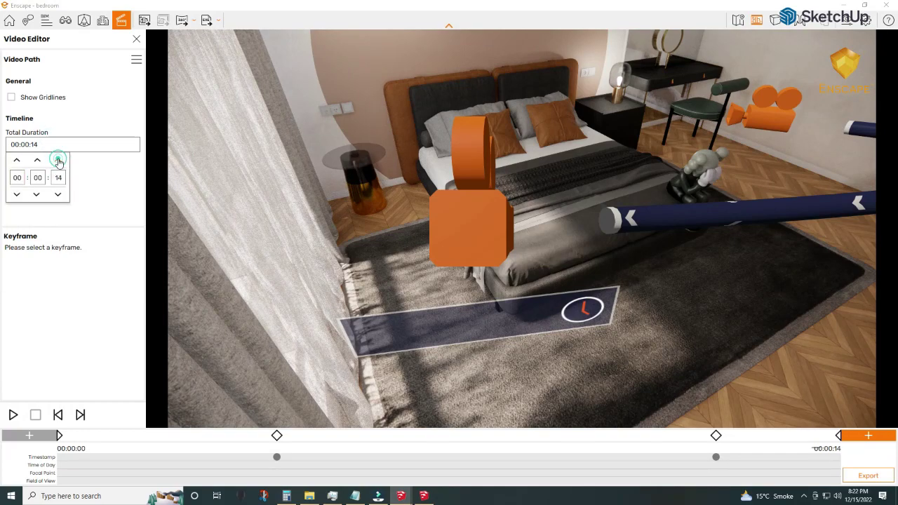
click(13, 415)
click(13, 415)
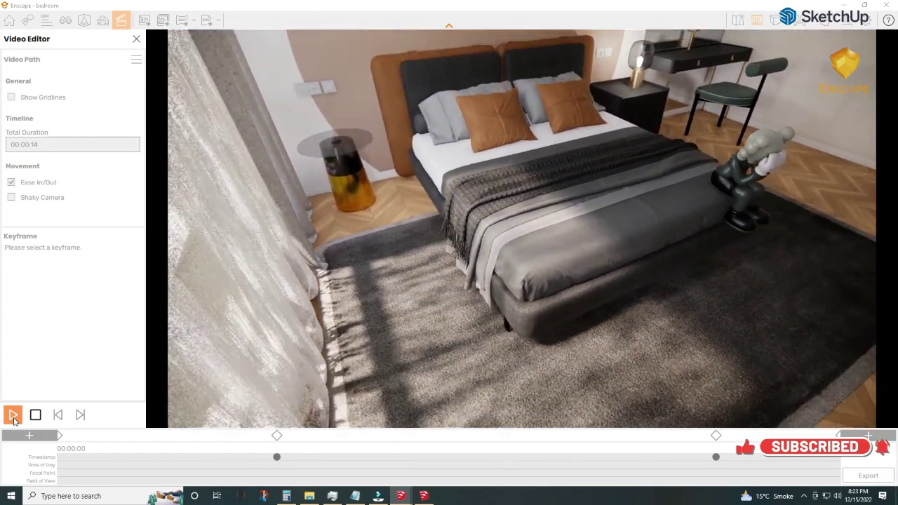
click(14, 418)
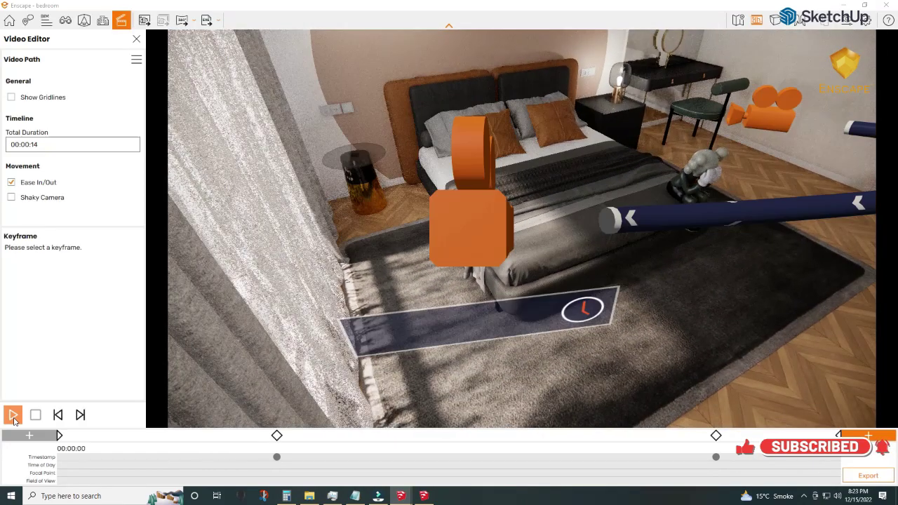
click(412, 498)
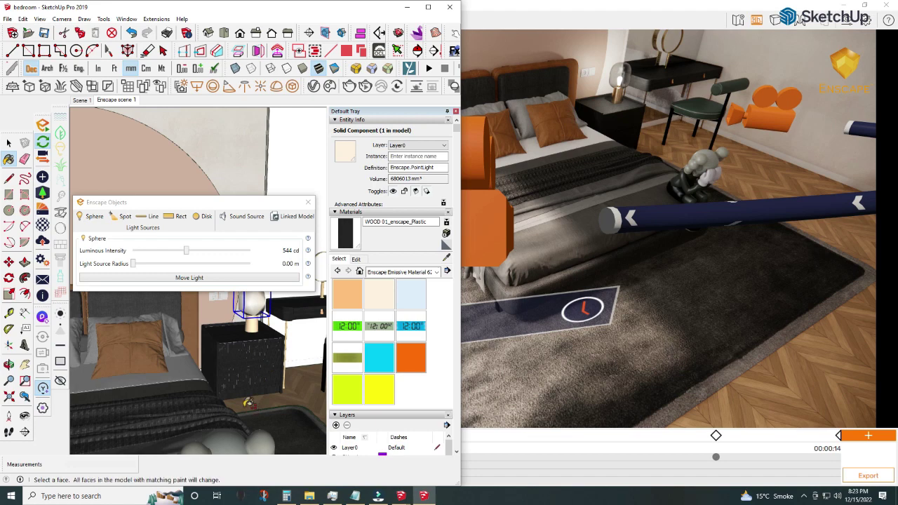
click(42, 225)
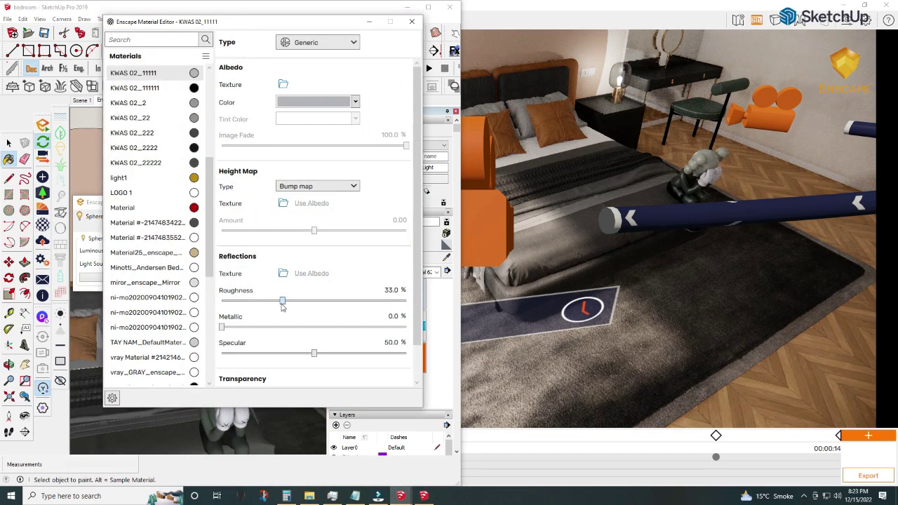
click(371, 25)
click(602, 40)
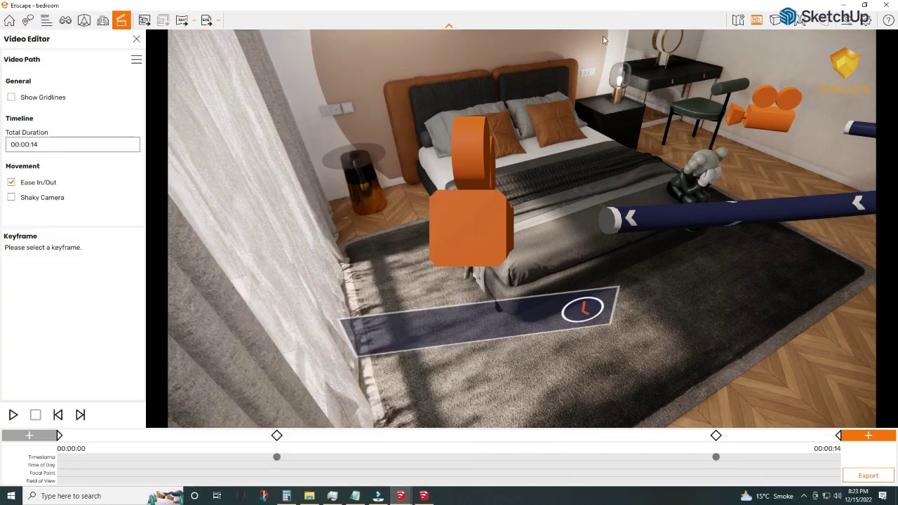
click(12, 414)
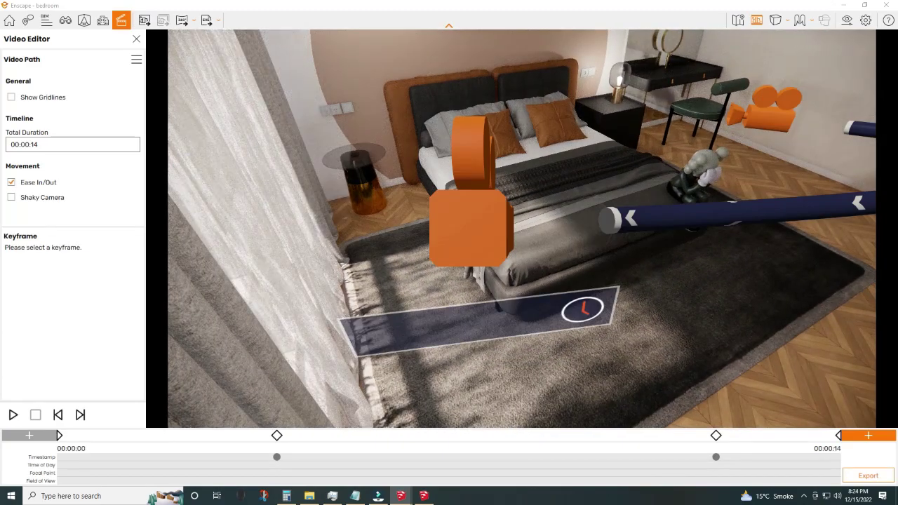
Export the 14-second bedroom path as an MP4 into the Compressed folder, then close Enscape
click(868, 476)
click(527, 280)
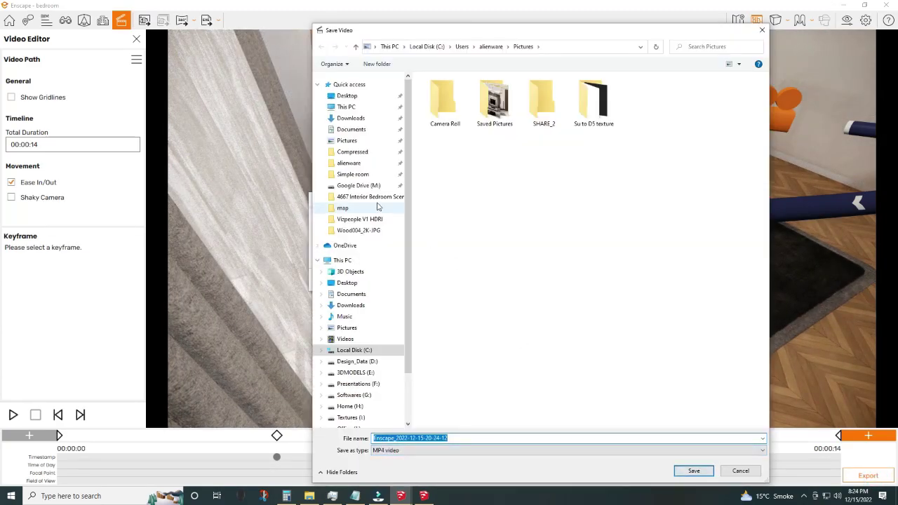
click(352, 152)
click(694, 470)
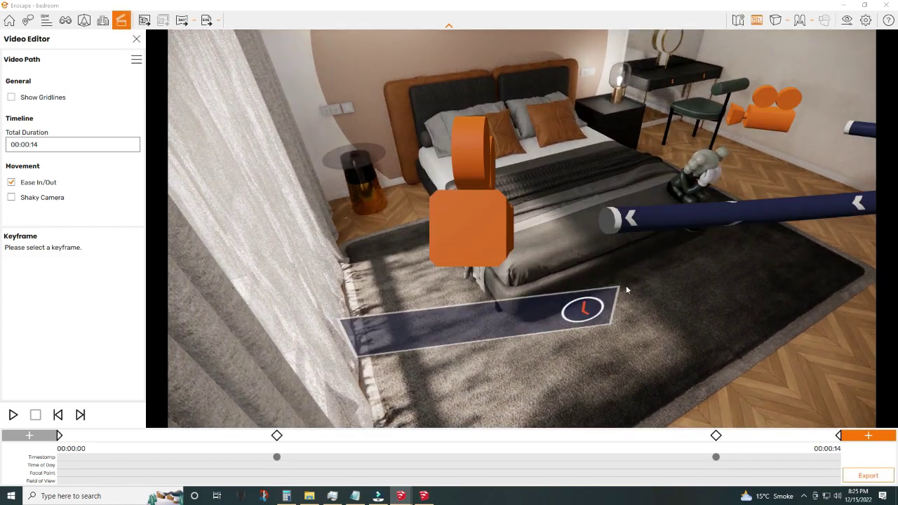
click(845, 6)
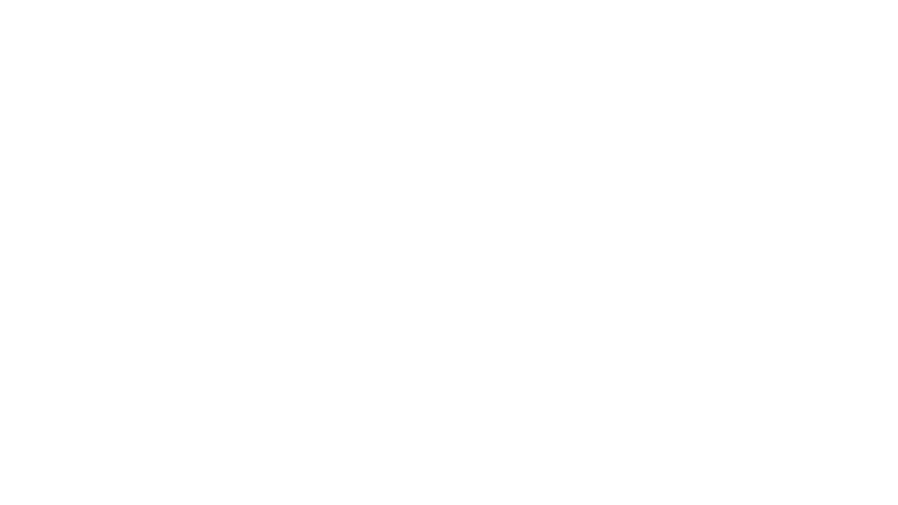